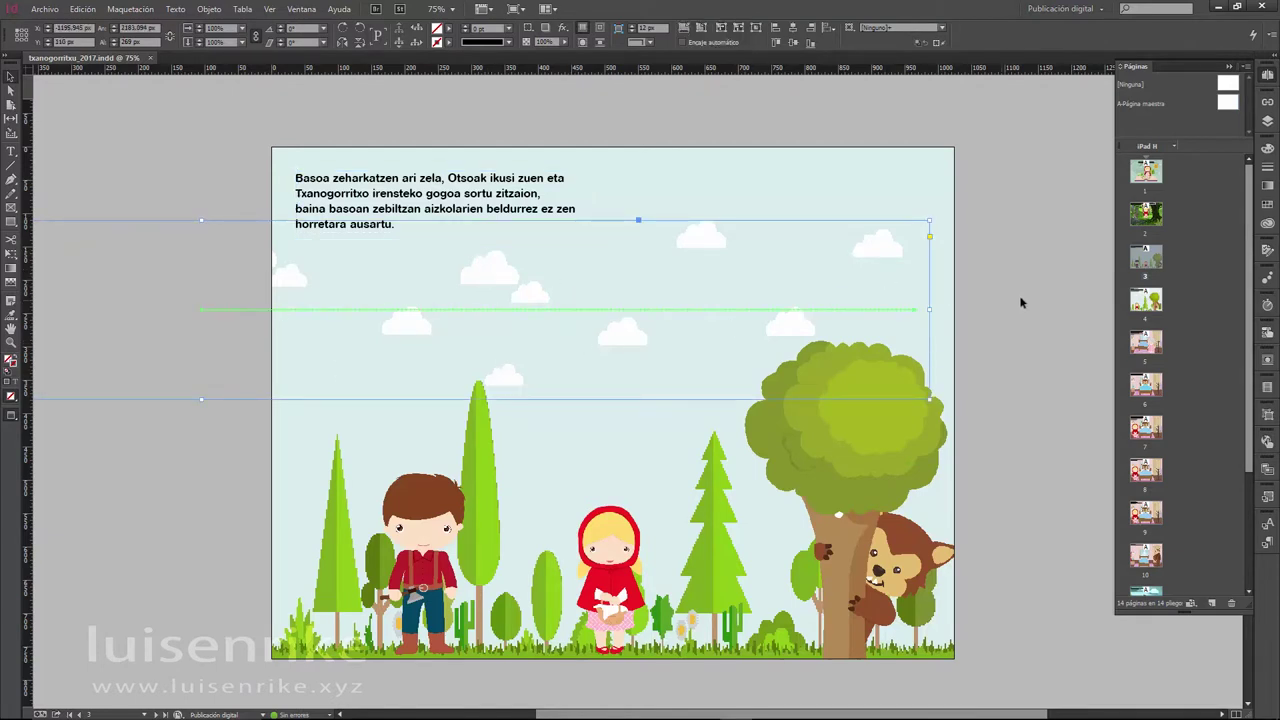
- Examine the linked illustrations on pages 4 and 5, including the girl, tree, bookshelf and window, with the document's link list displayed
double_click(1146, 299)
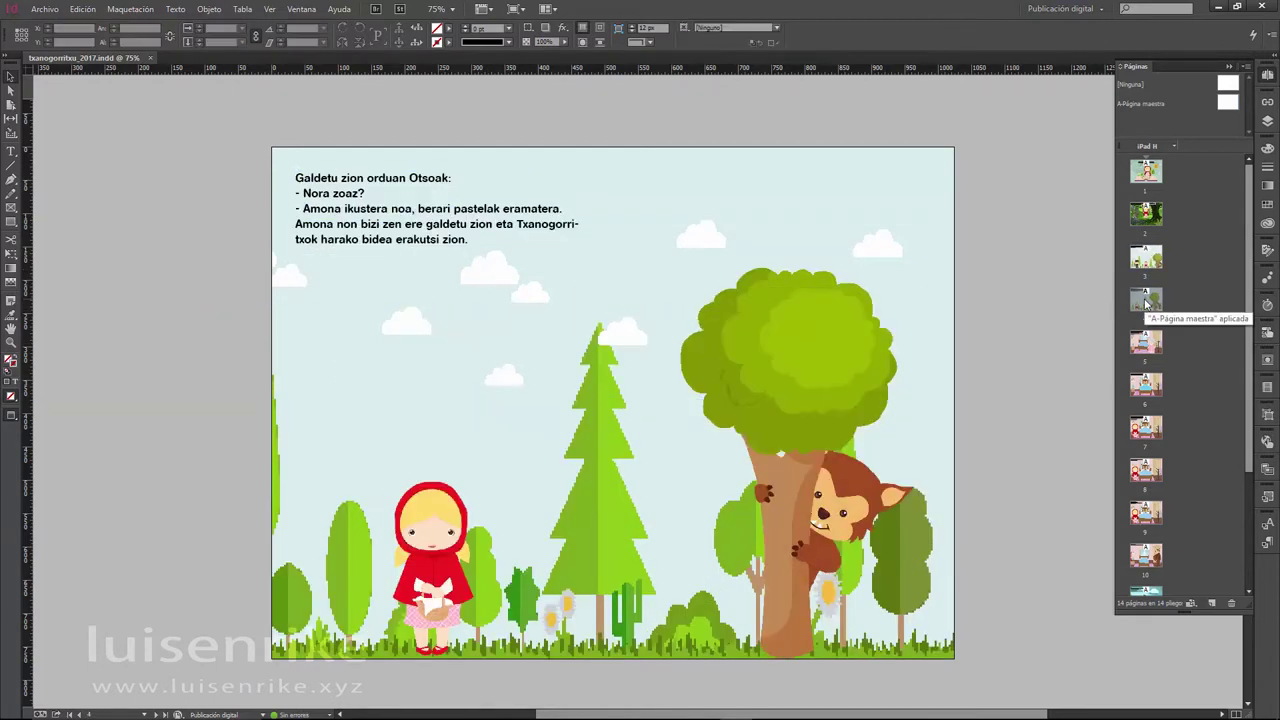
left_click(444, 522)
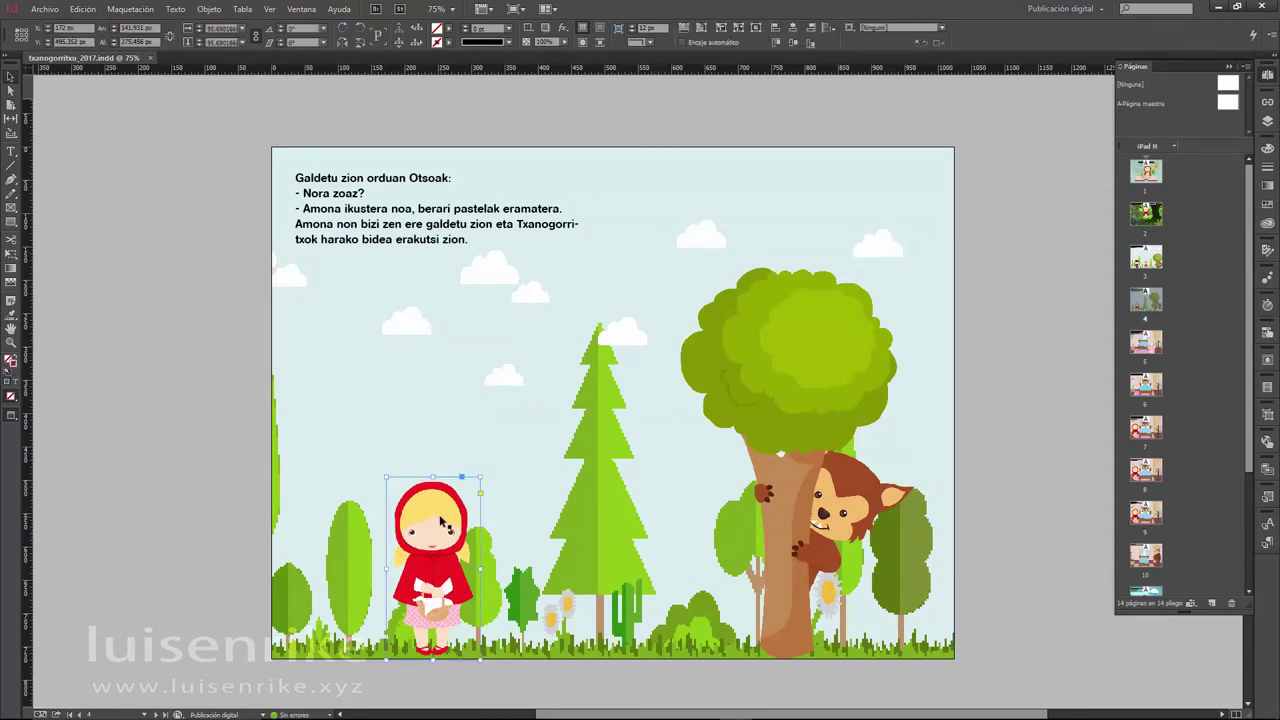
left_click(798, 367)
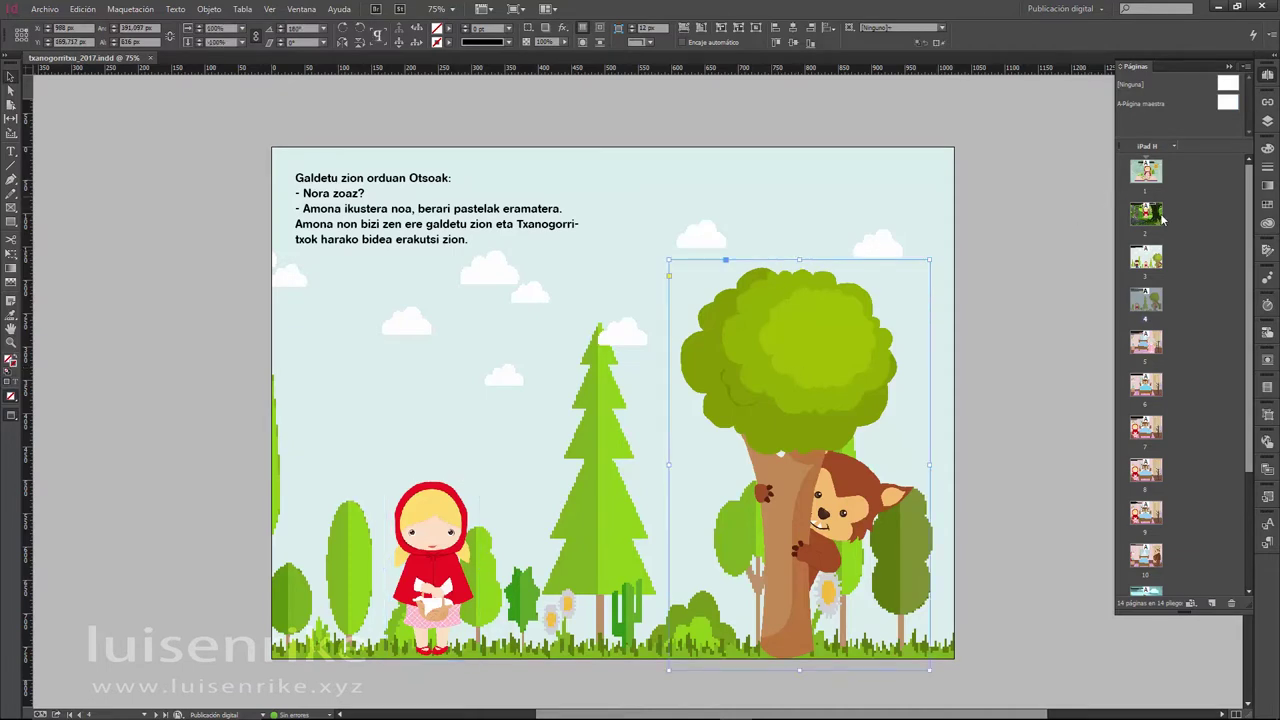
left_click(1267, 103)
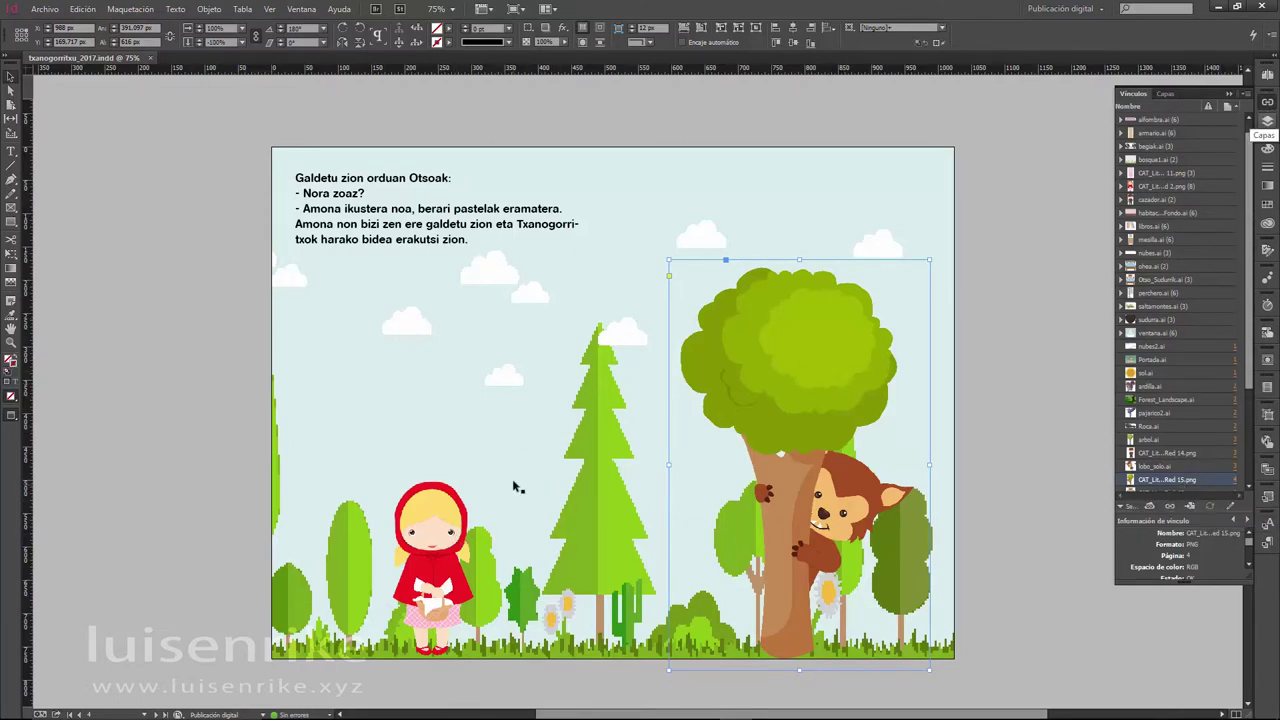
scroll(515, 486, "down", 8)
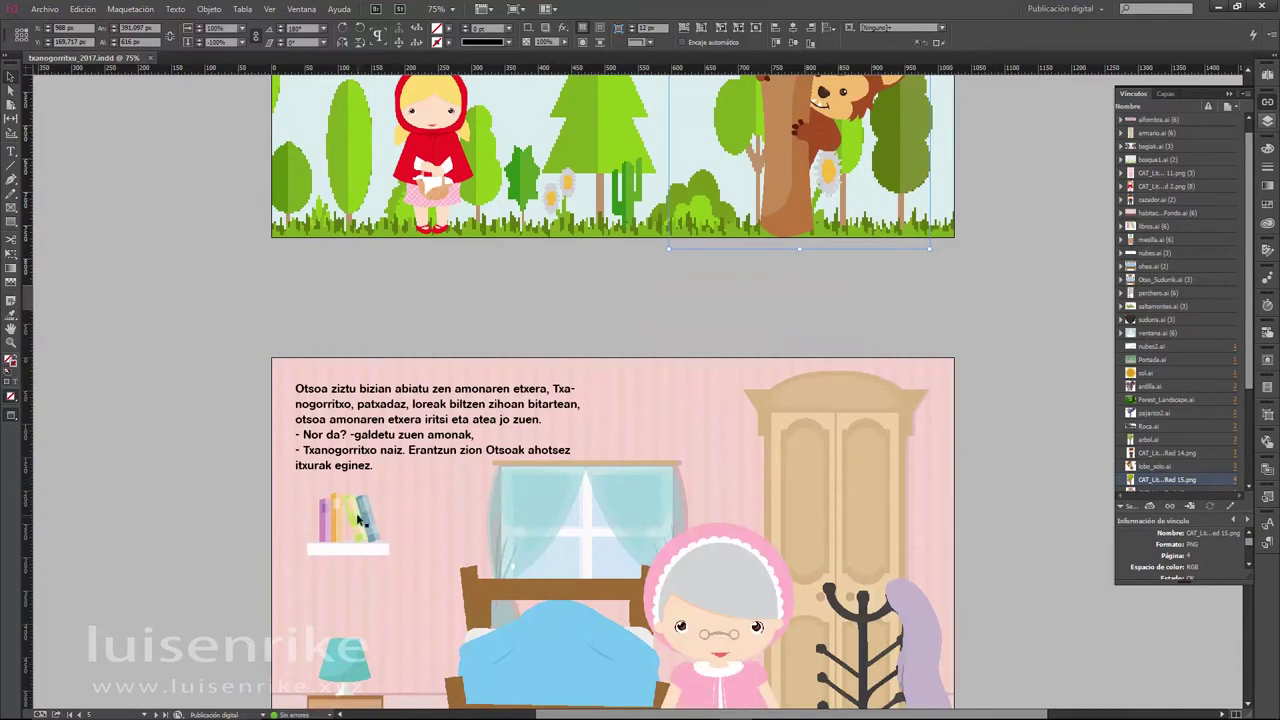
left_click(362, 518)
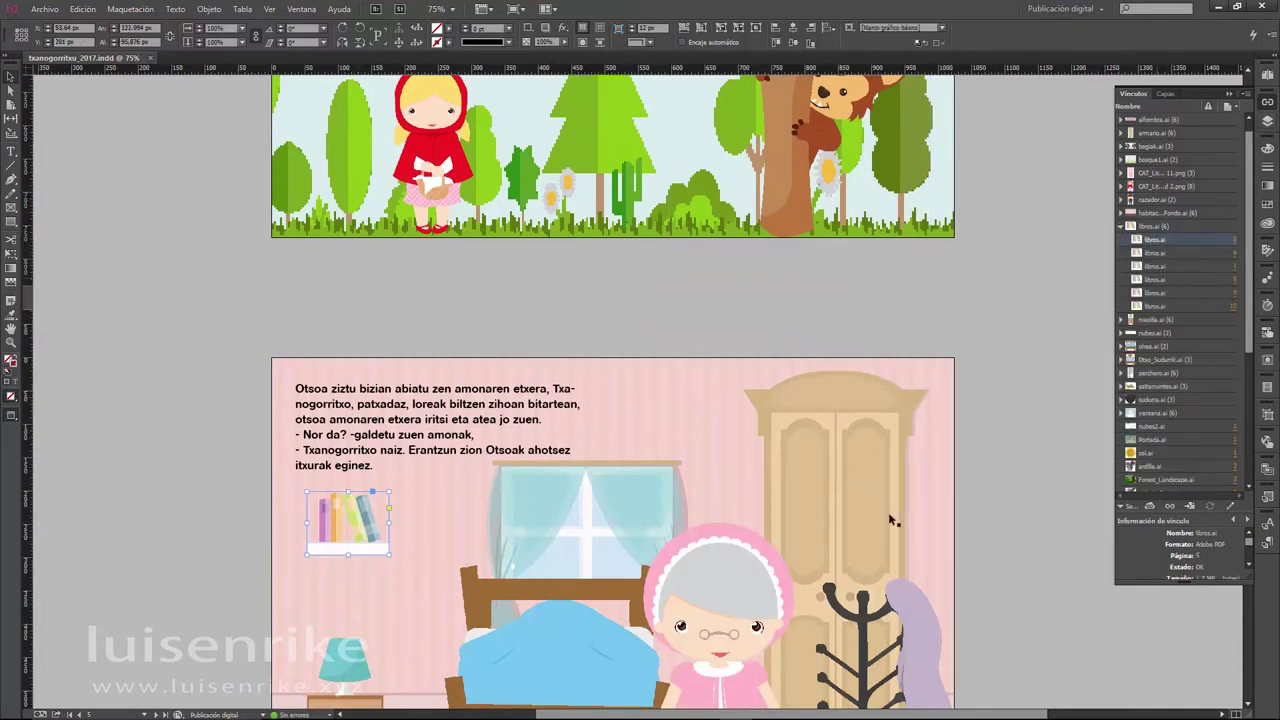
left_click(606, 506)
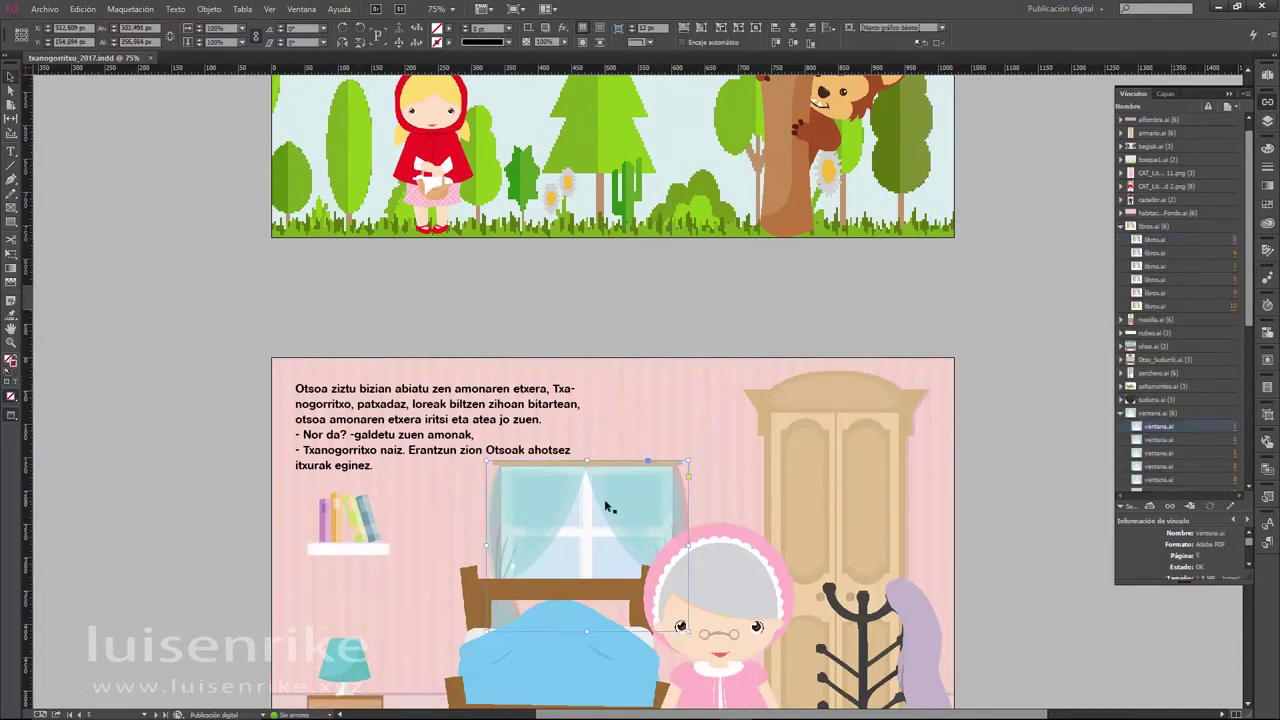
scroll(691, 569, "down", 3)
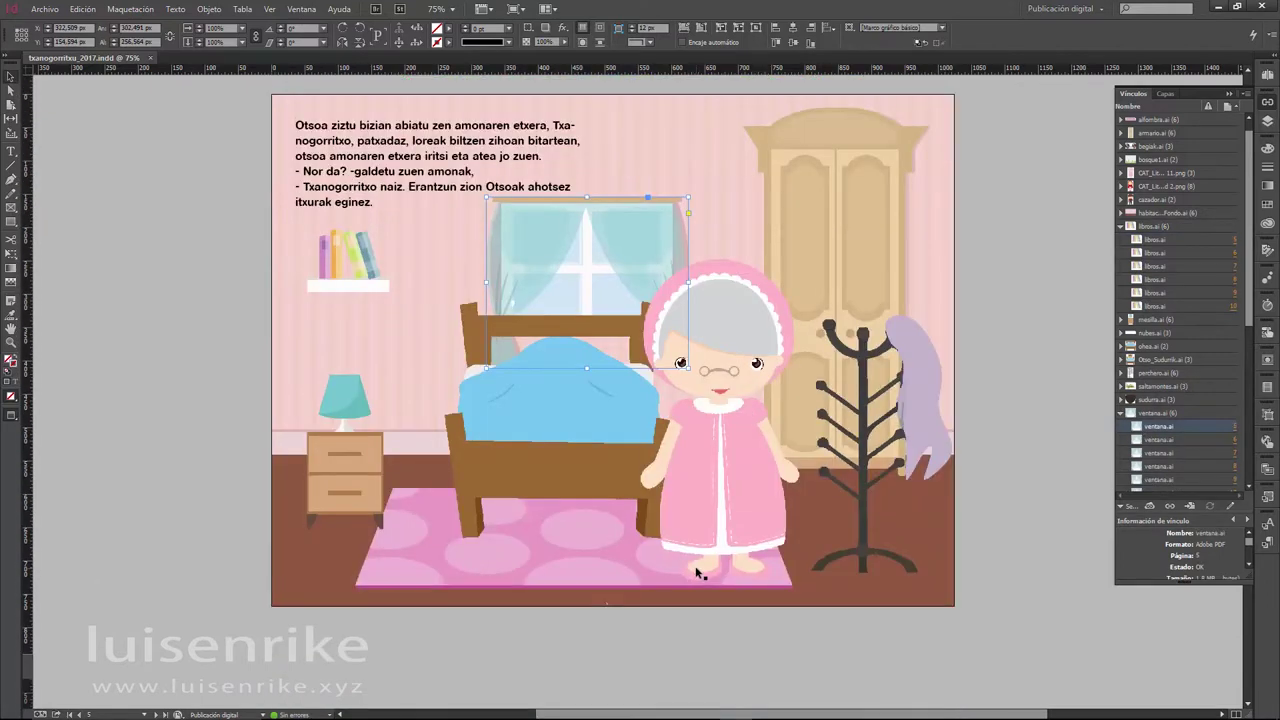
scroll(698, 572, "up", 1)
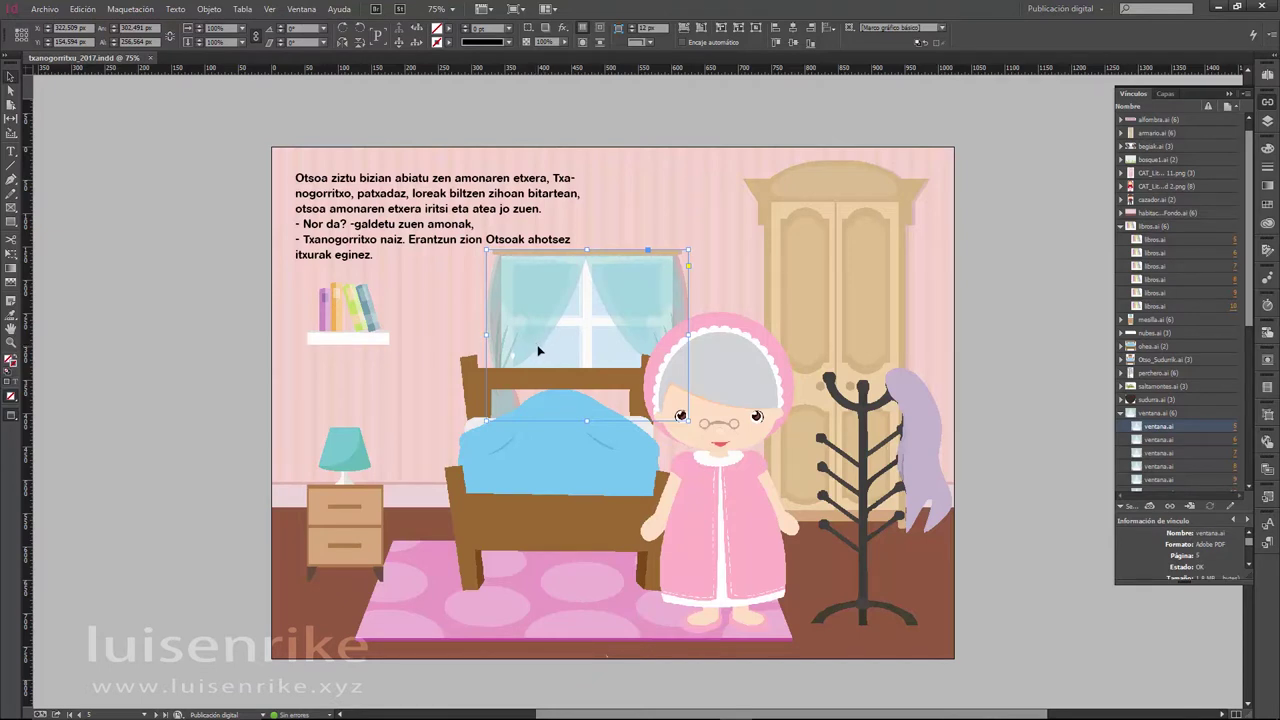
left_click(374, 334)
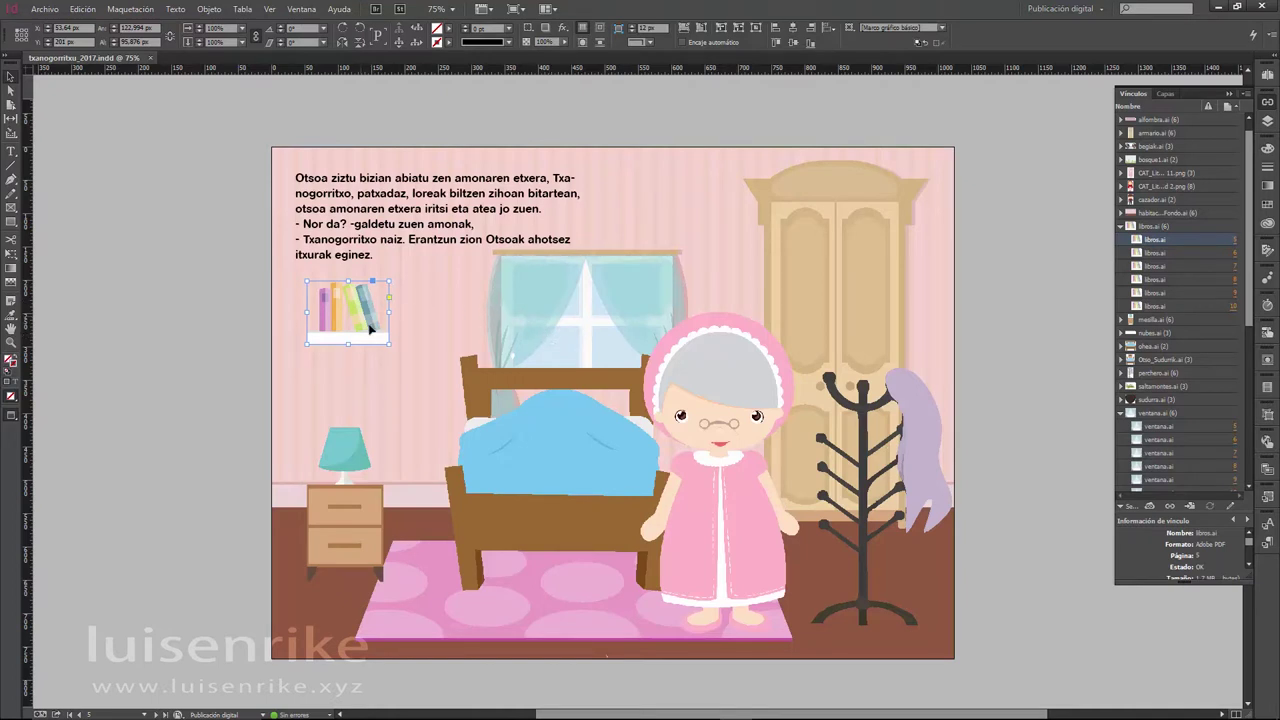
scroll(415, 370, "down", 10)
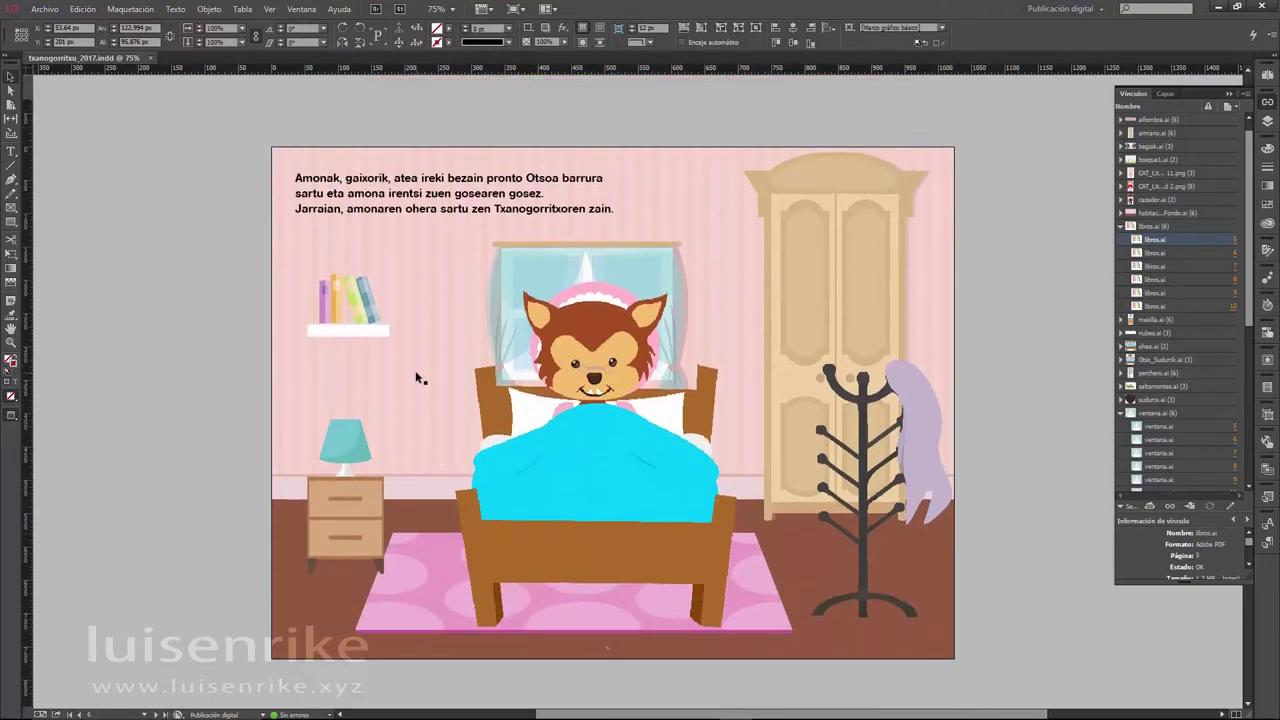
- Return to the cover page and inspect the linked sun and cloud illustrations
scroll(415, 370, "up", 12)
scroll(418, 375, "up", 15)
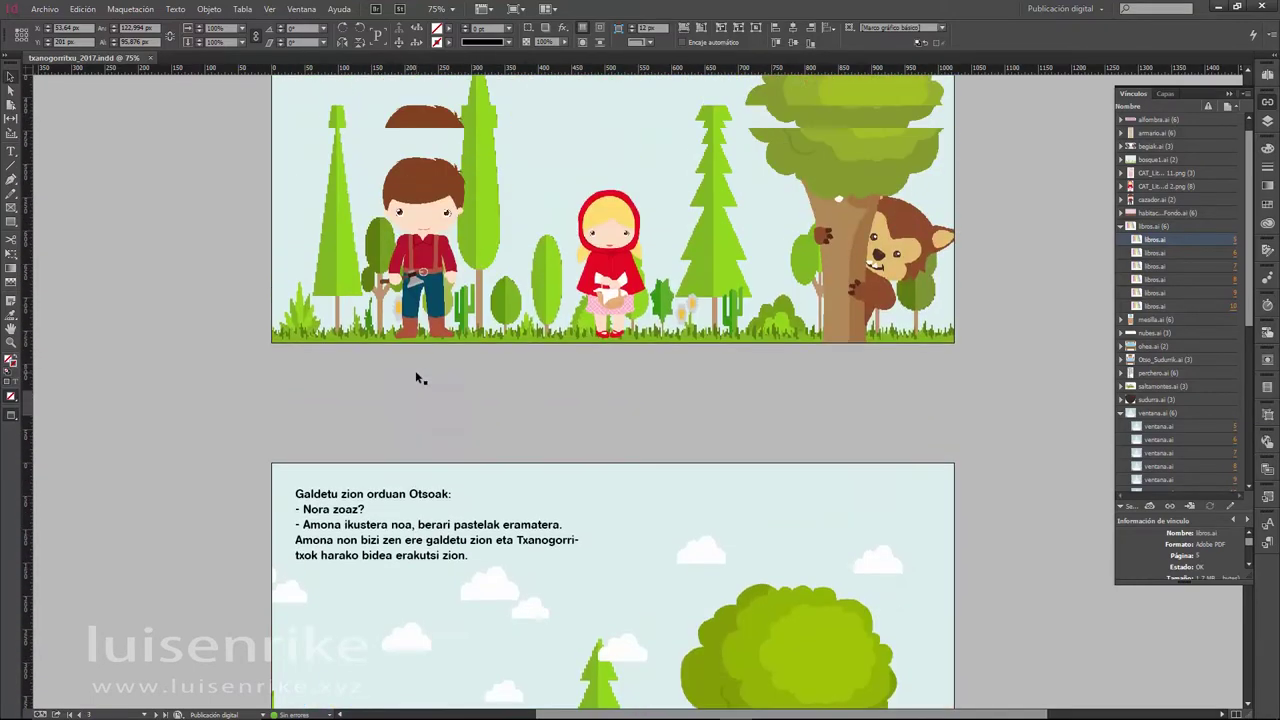
scroll(418, 376, "up", 3)
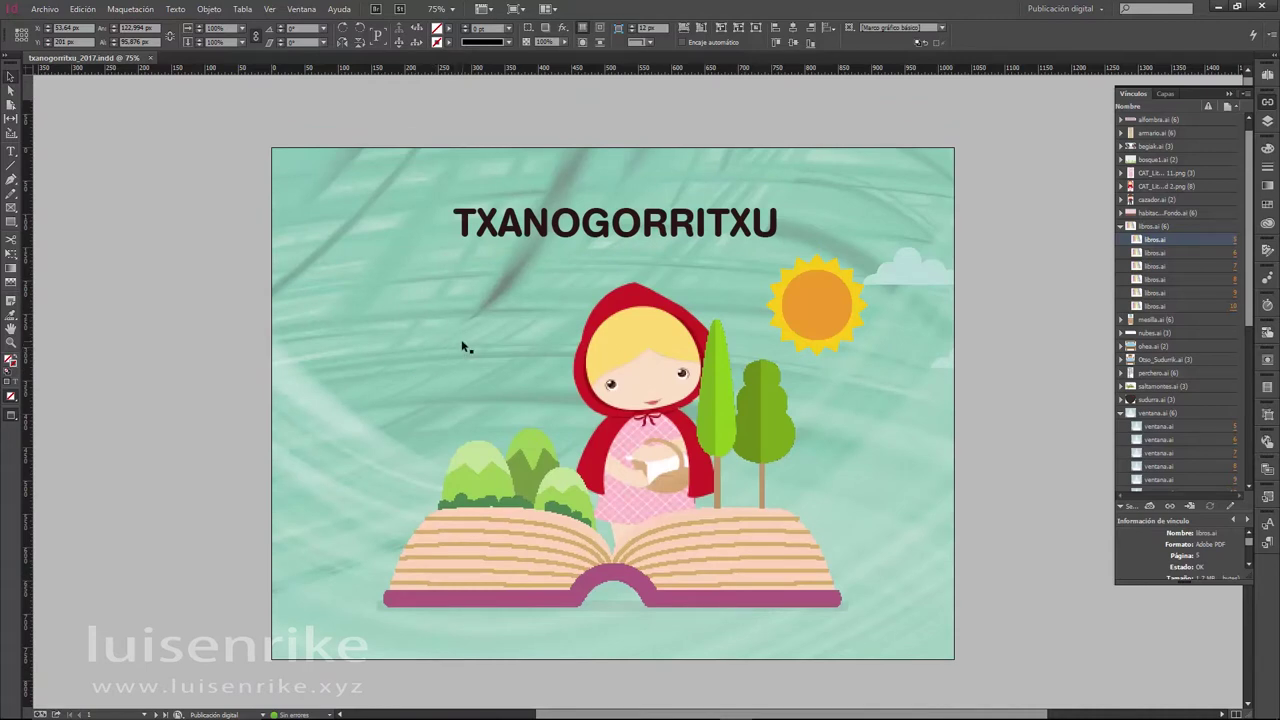
left_click(810, 287)
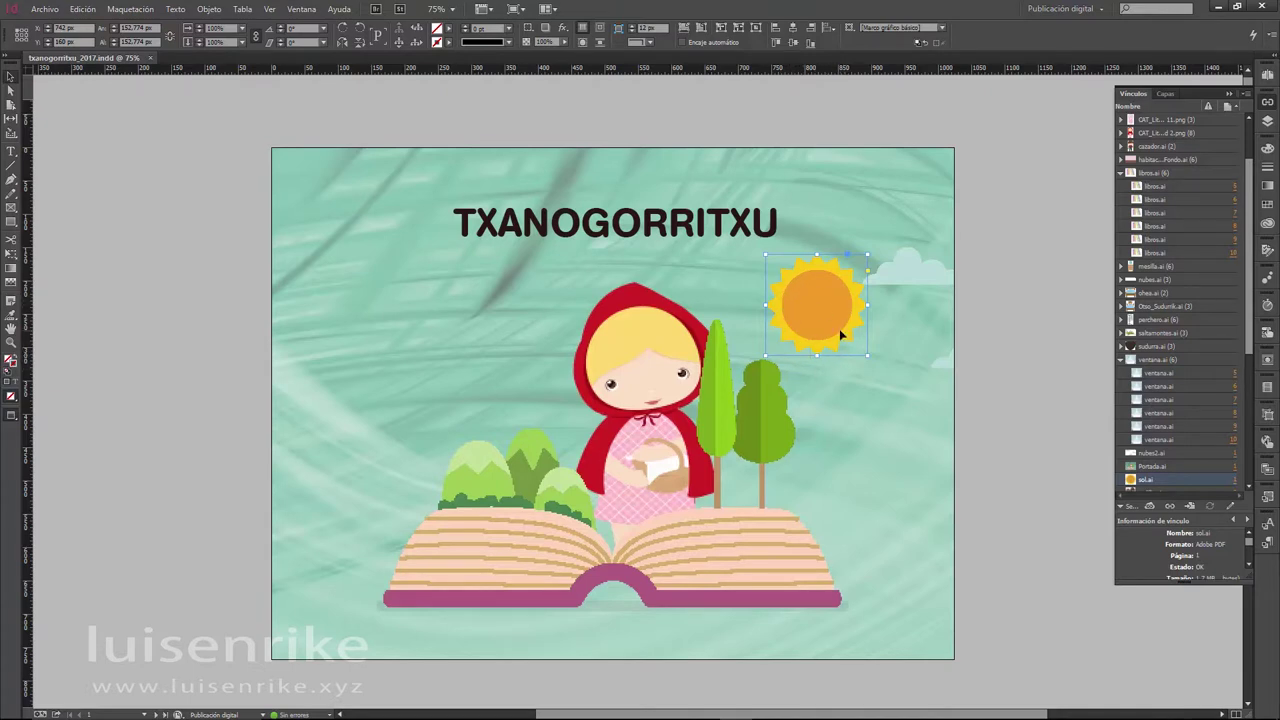
left_click(901, 279)
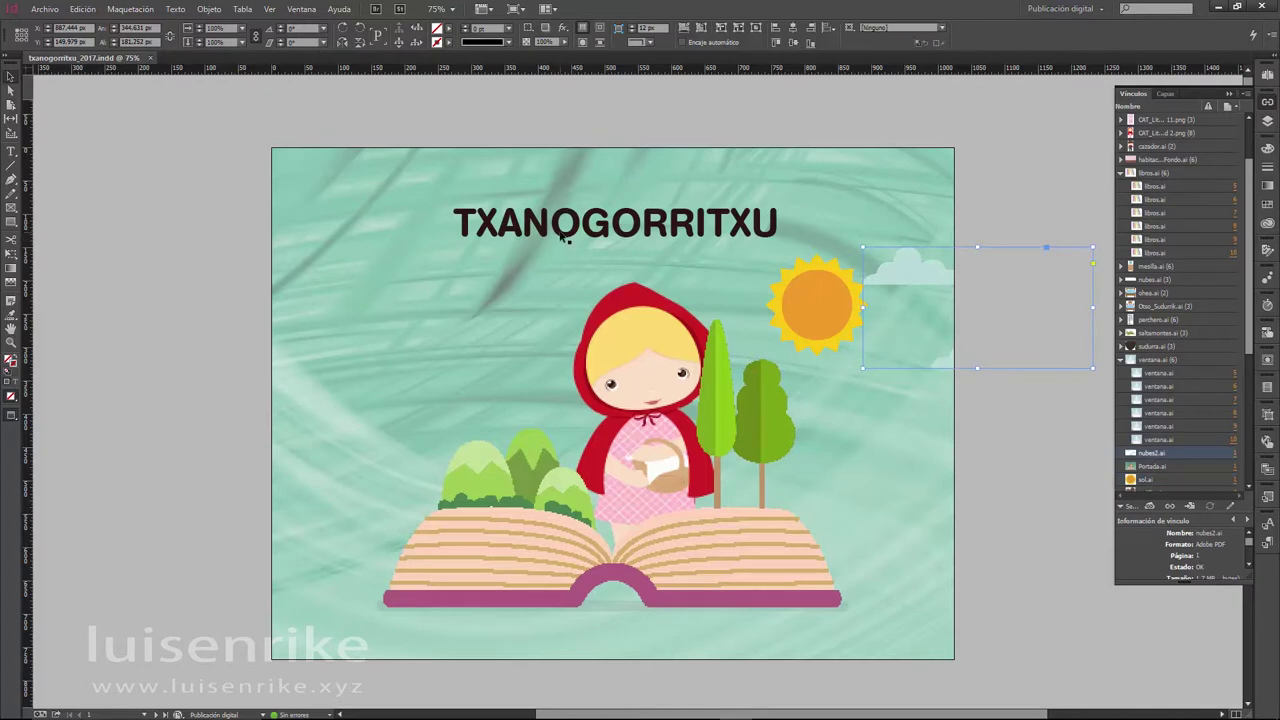
- Animate the cover's sun with the Girar preset, looping it continuously with a duration of 1.5 seconds
left_click(801, 314)
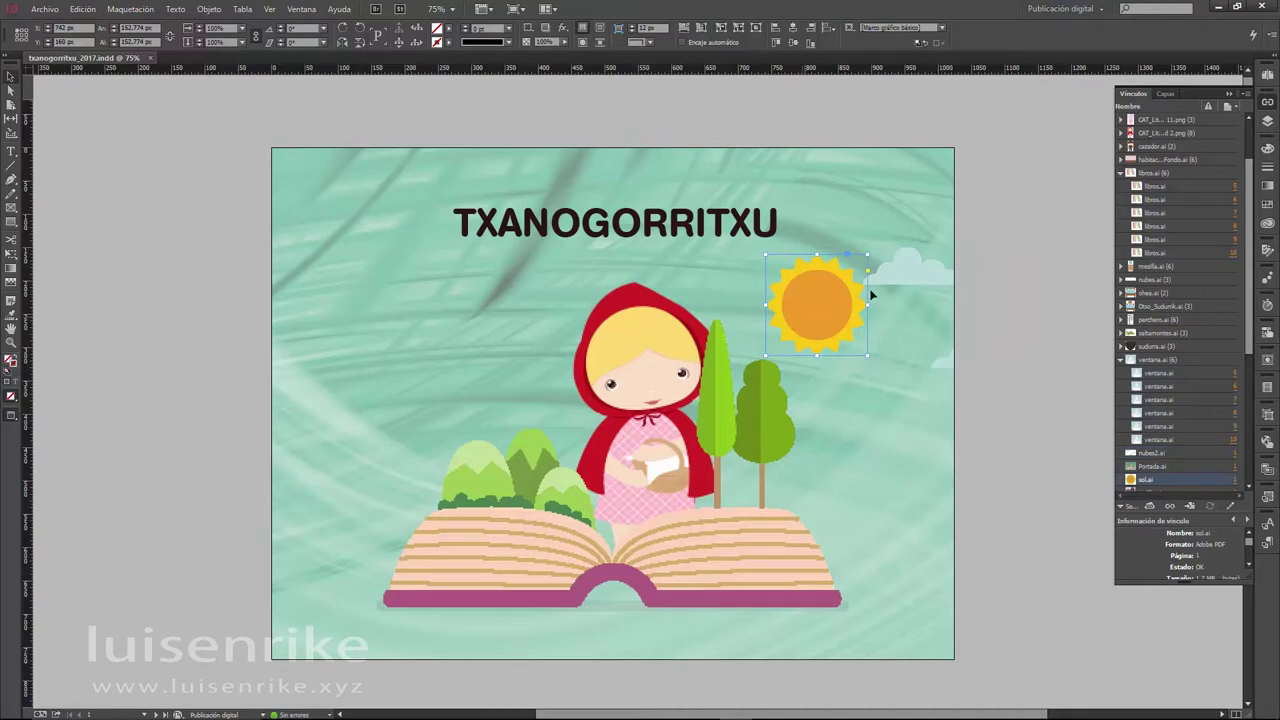
left_click(1136, 92)
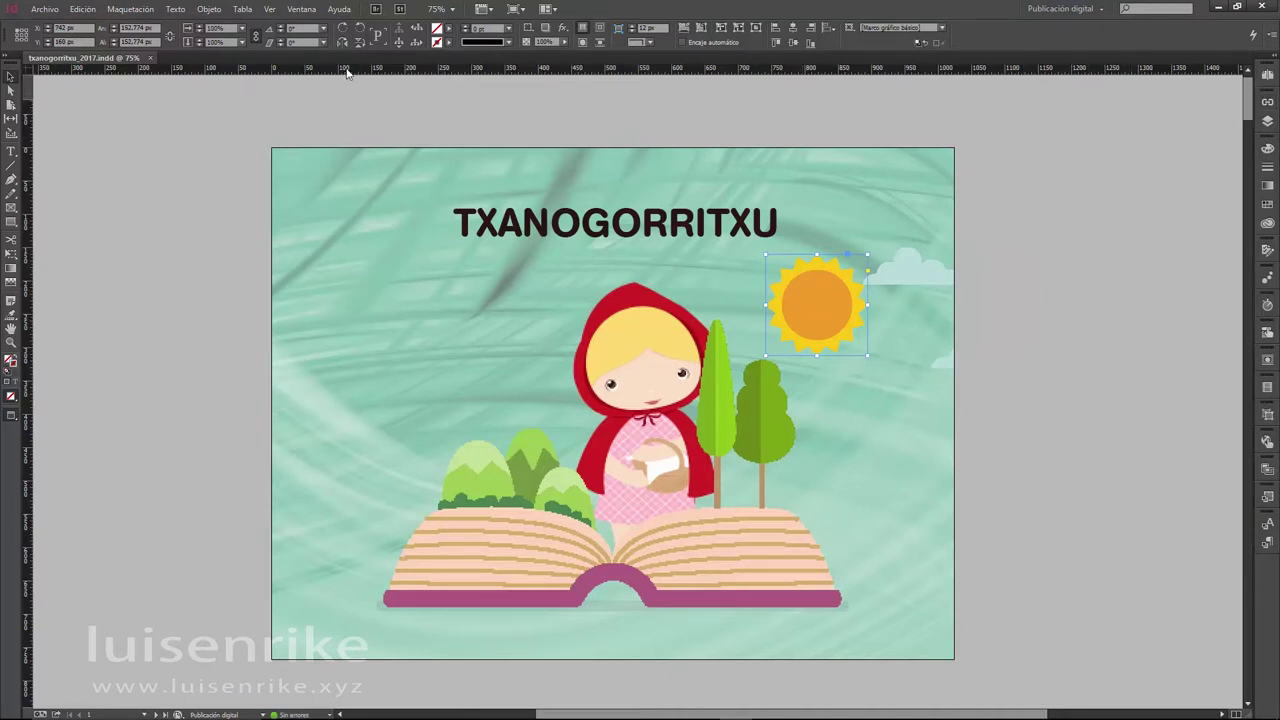
left_click(303, 10)
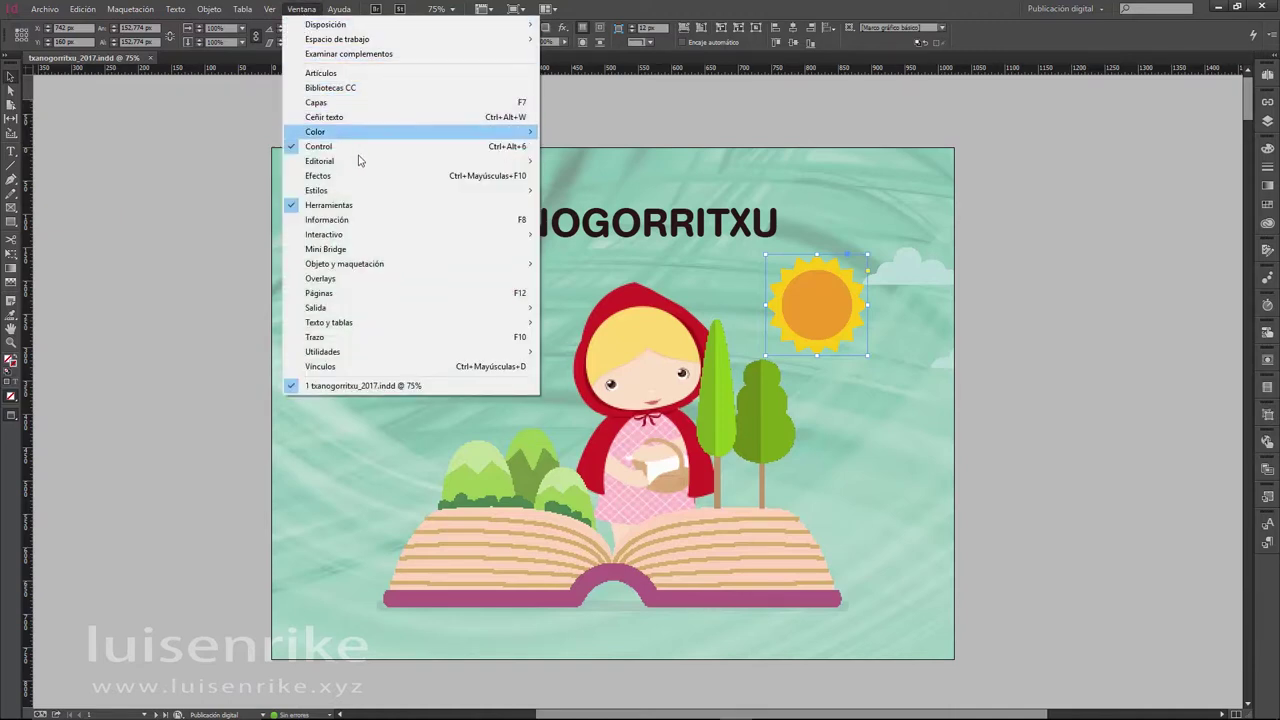
mouse_move(366, 236)
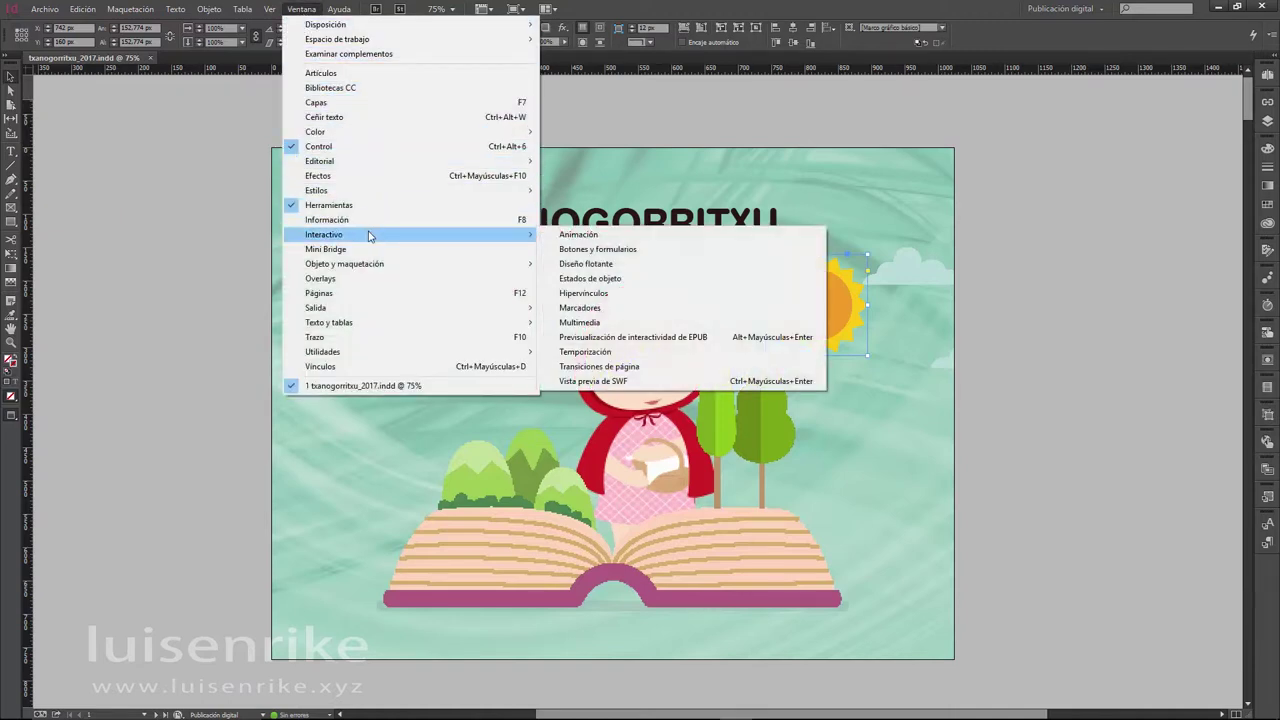
left_click(603, 241)
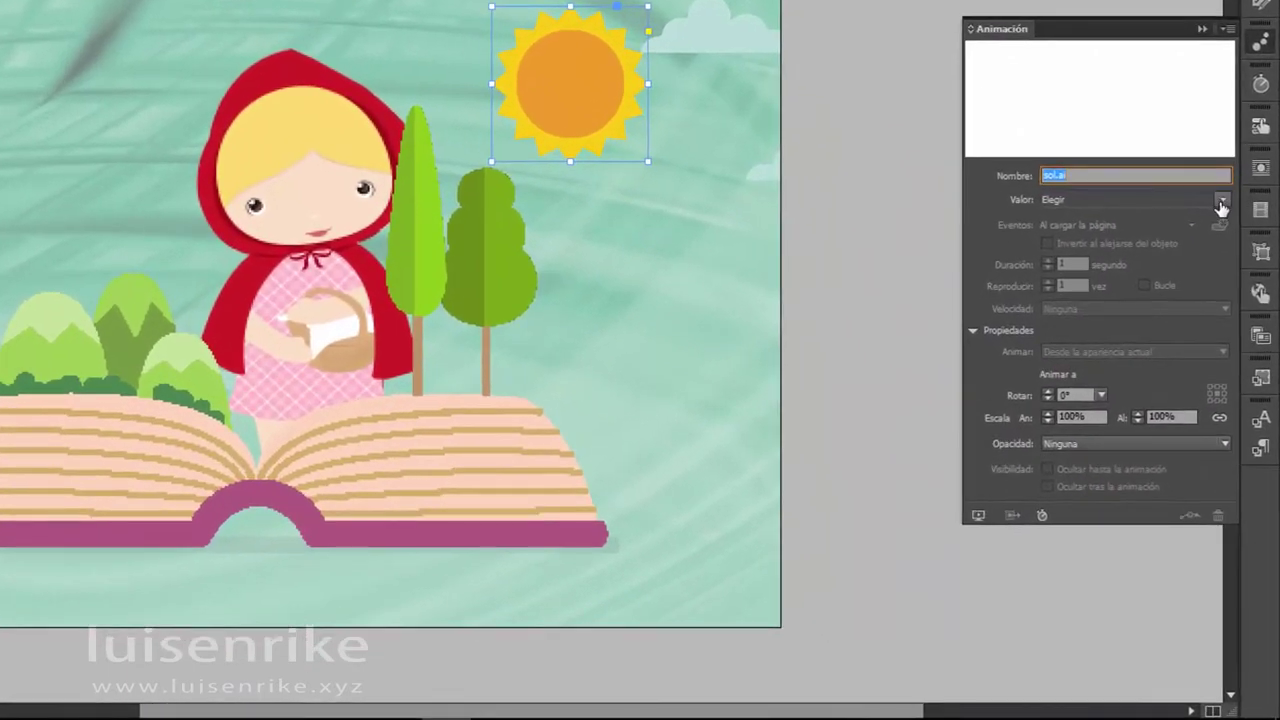
left_click(1230, 279)
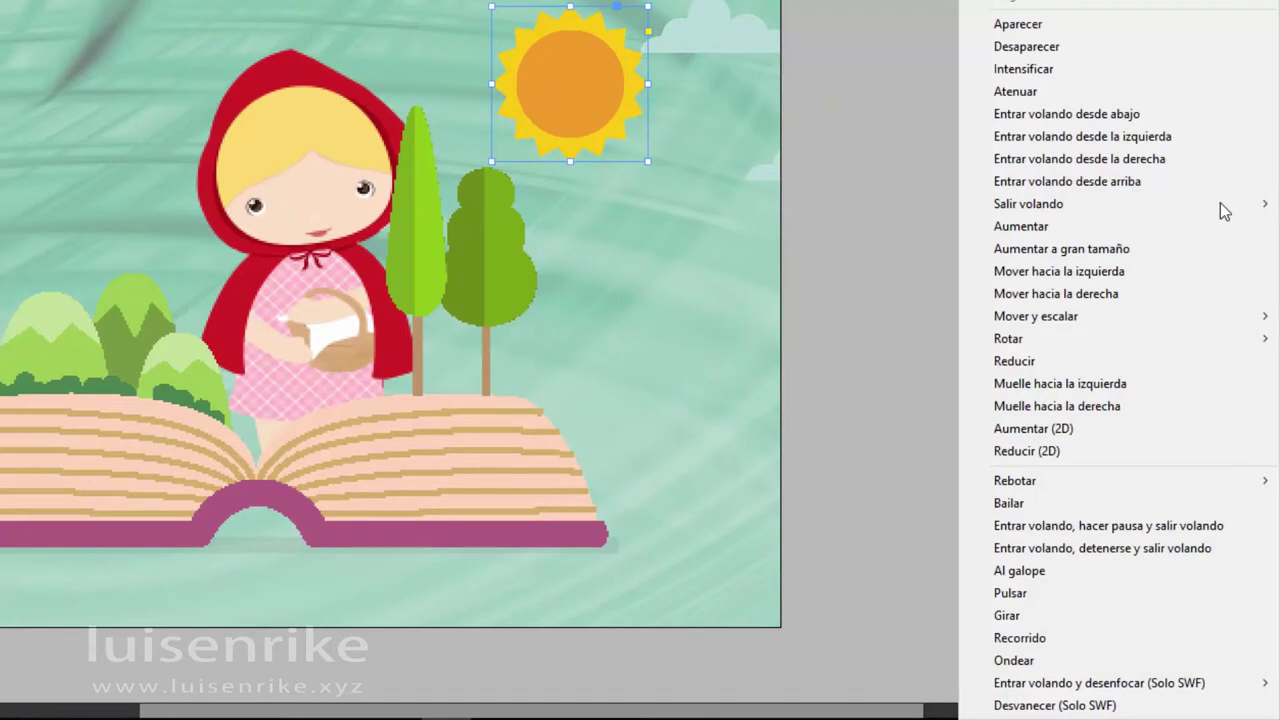
left_click(1050, 618)
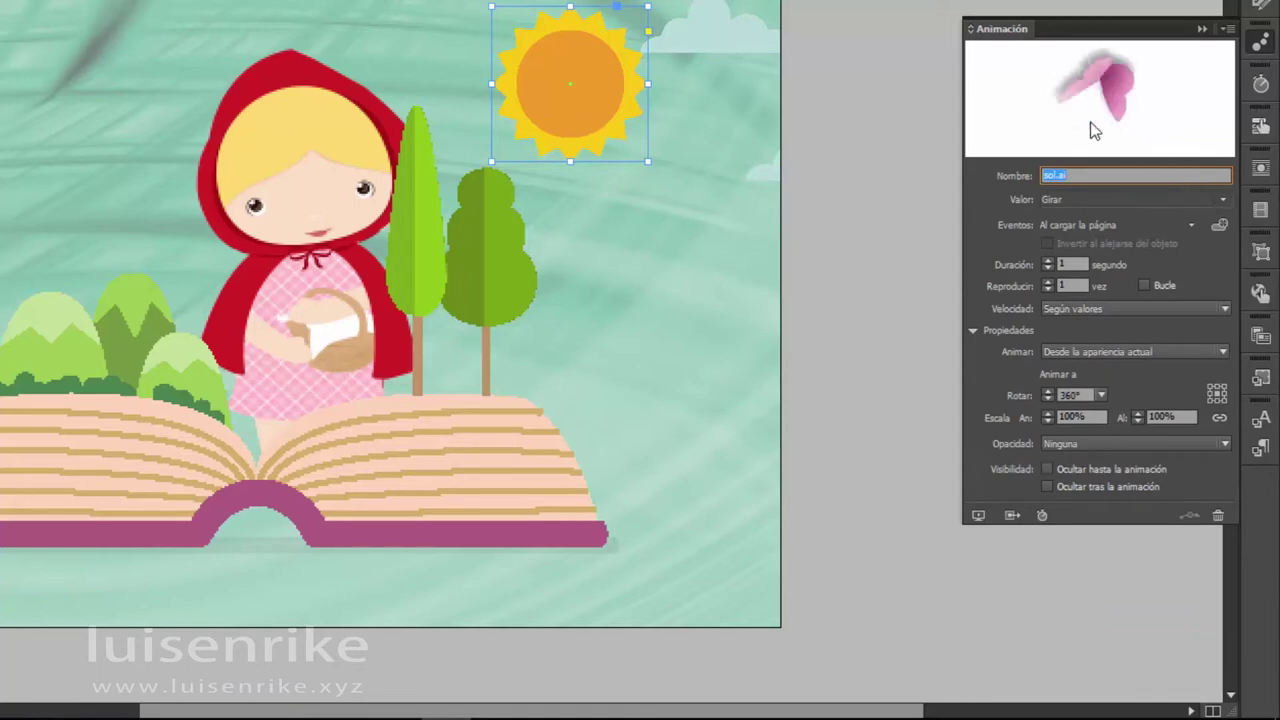
left_click(1145, 285)
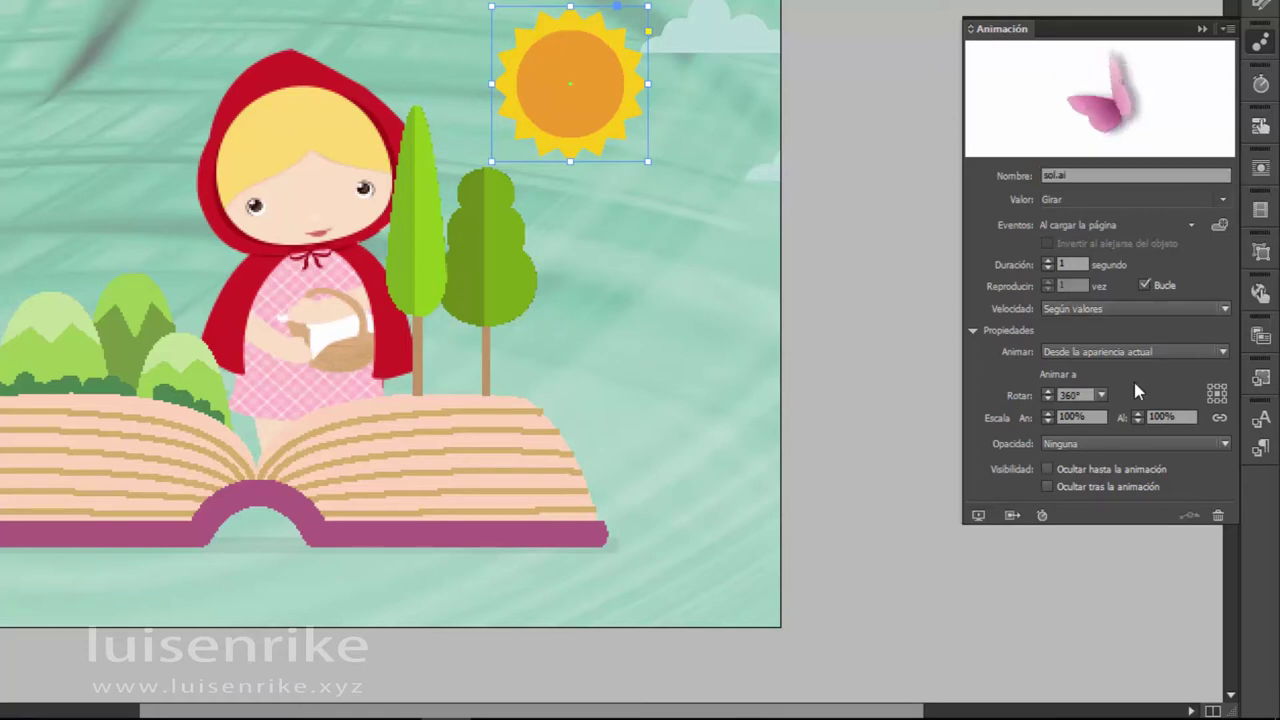
left_click(1047, 261)
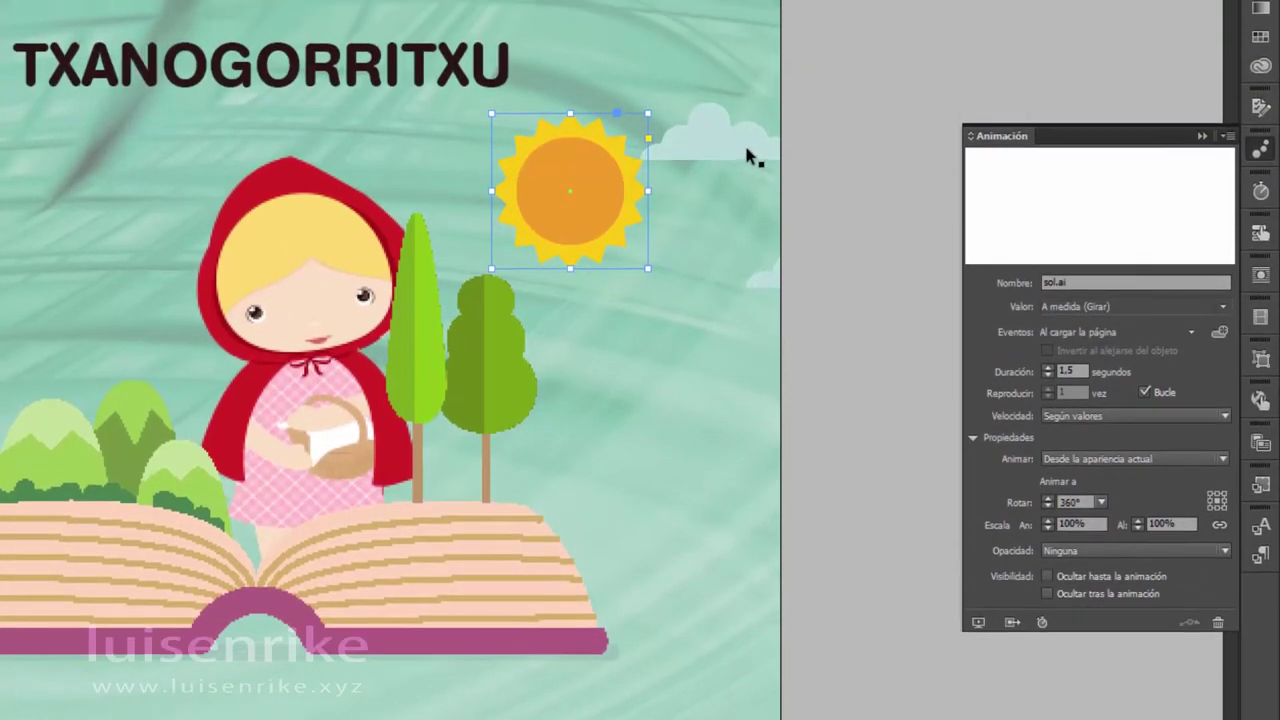
- Apply the Entrar volando desde la derecha animation to the cloud, animating Desde la apariencia actual, and extend its motion path past the page's left edge
left_click(746, 148)
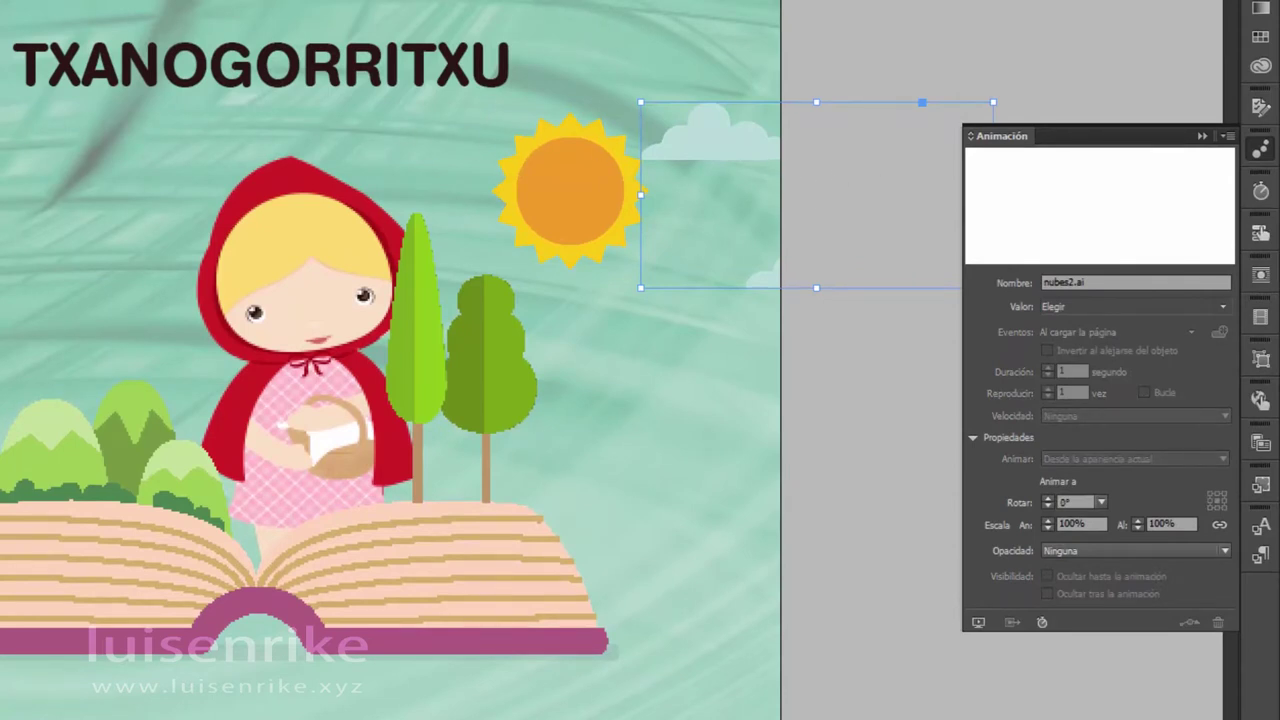
left_click(1221, 312)
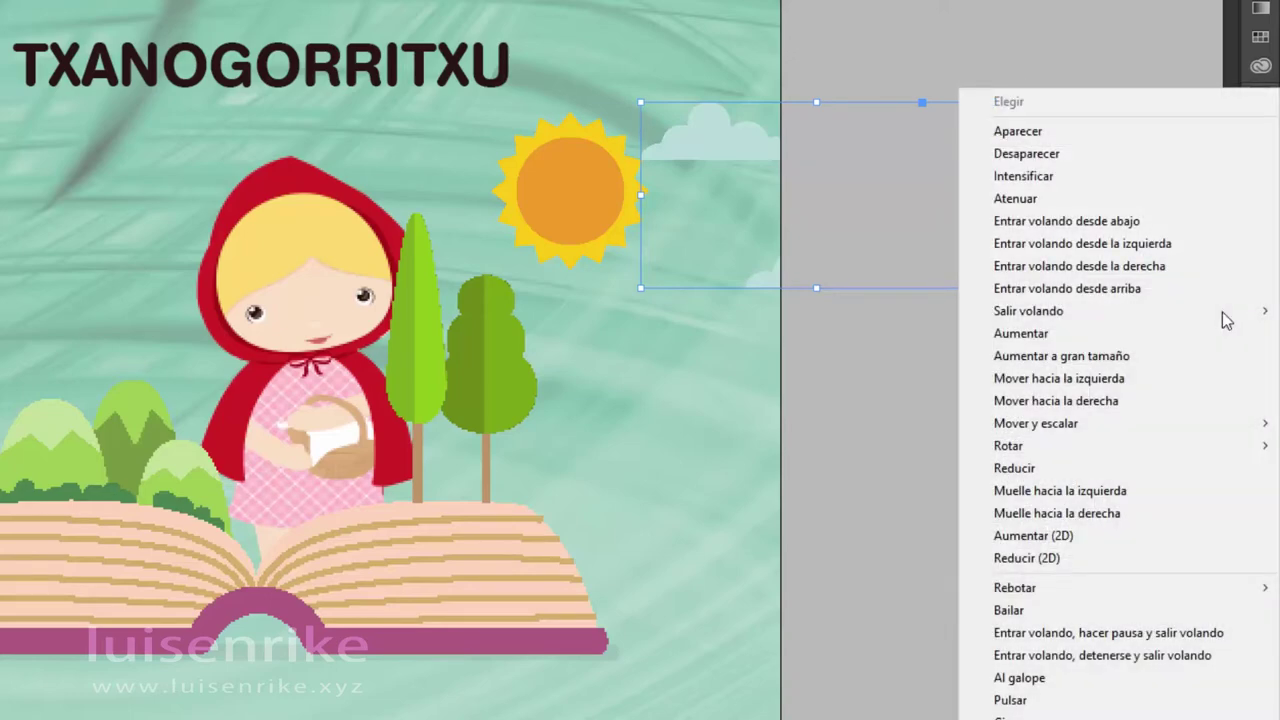
left_click(1152, 267)
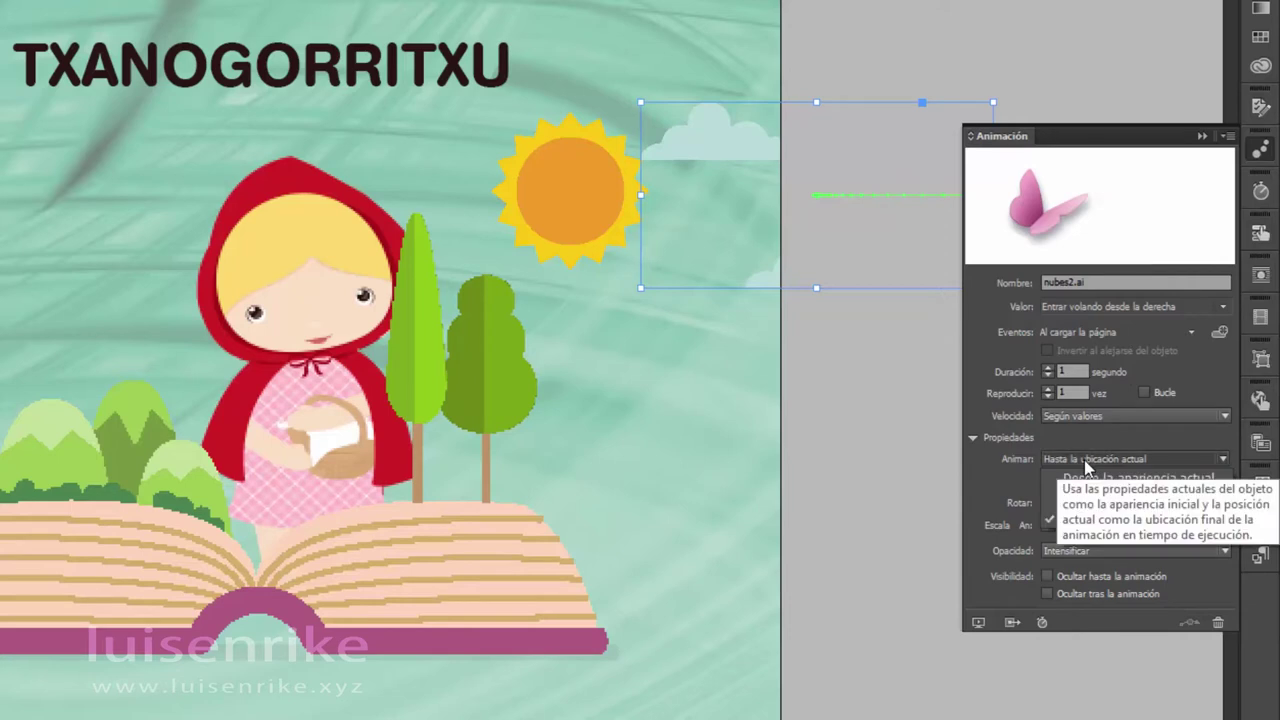
left_click(1084, 459)
left_click(1089, 479)
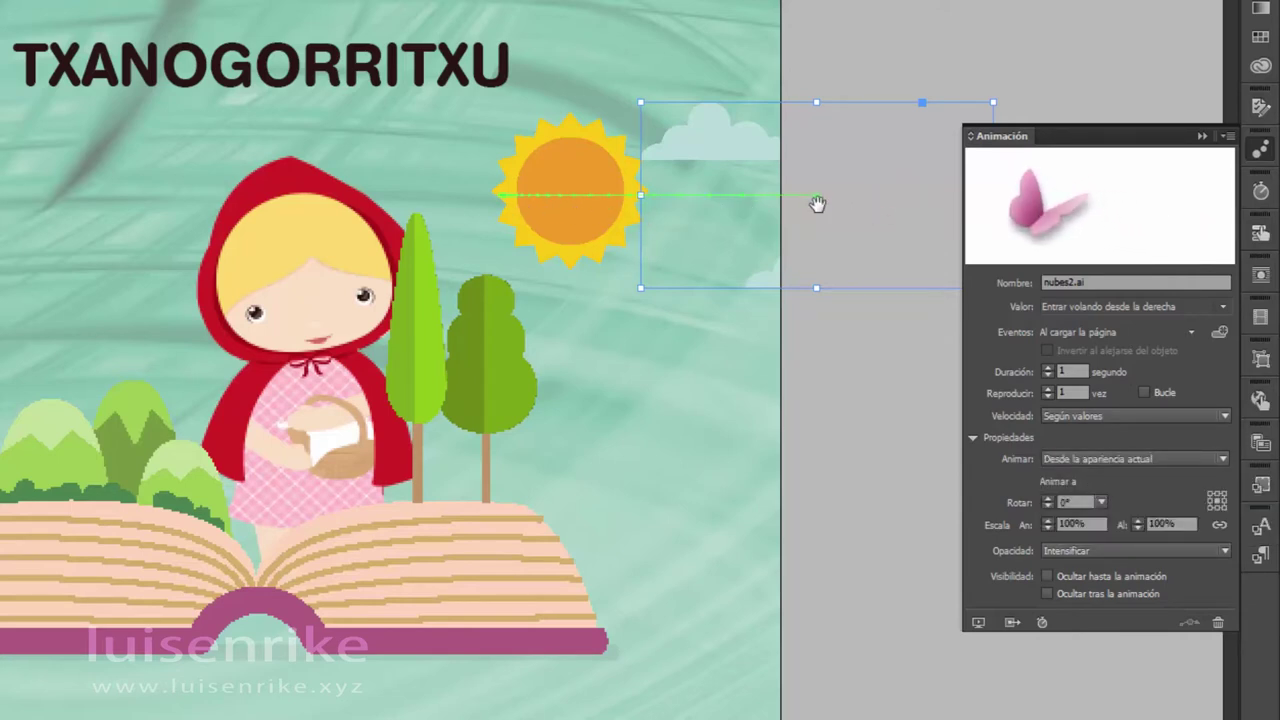
key("ctrl+shift+a")
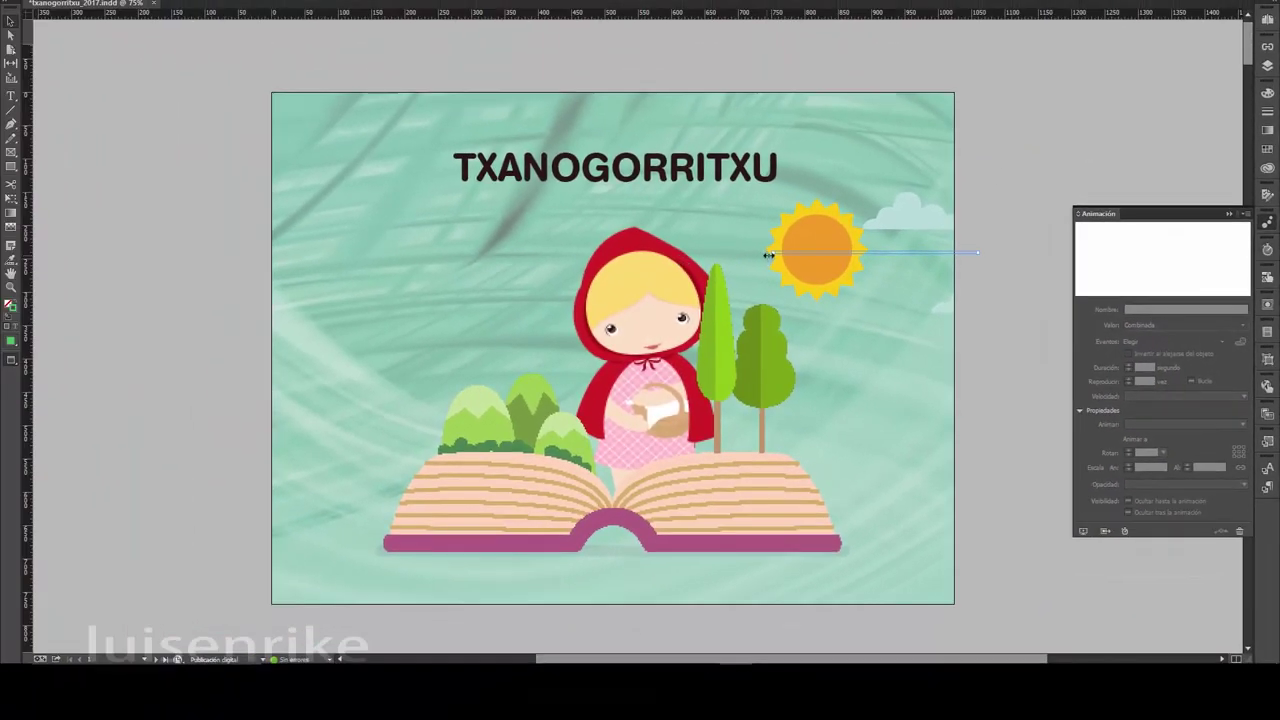
left_click_drag(772, 254, 43, 252)
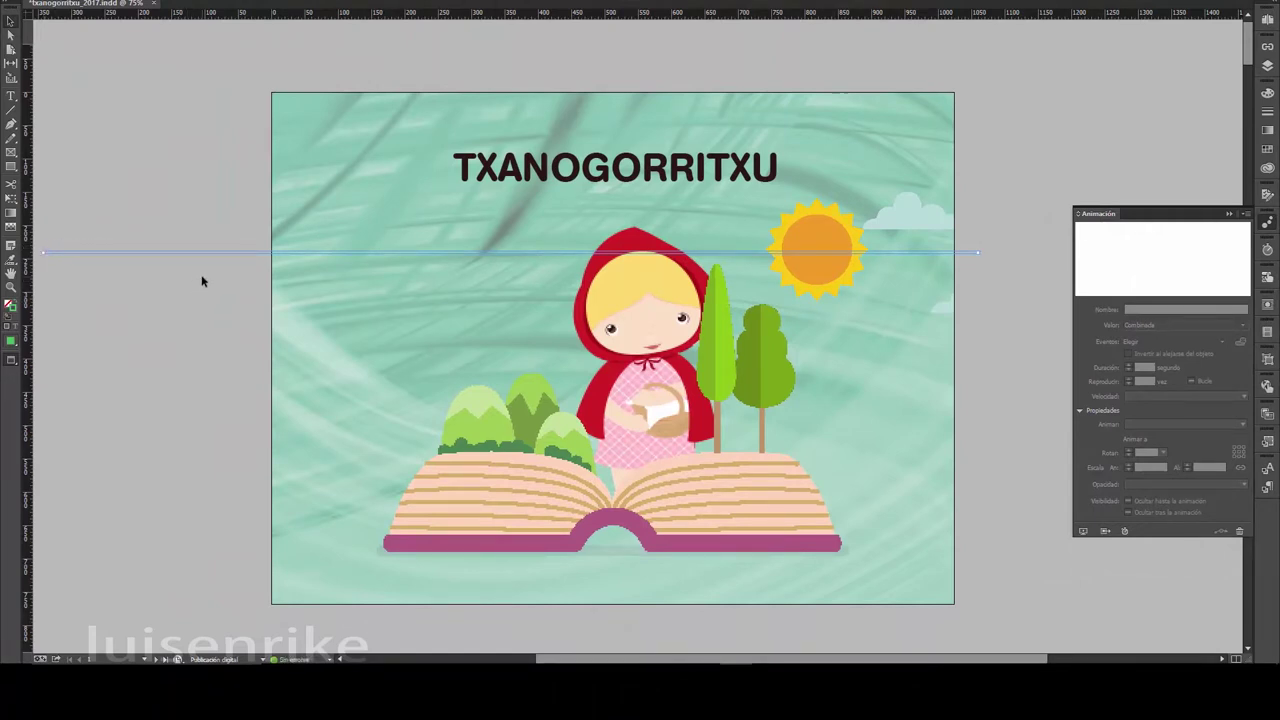
- Apply the Pulsar animation preset to the TXANOGORRITXU title on the cover
left_click(720, 172)
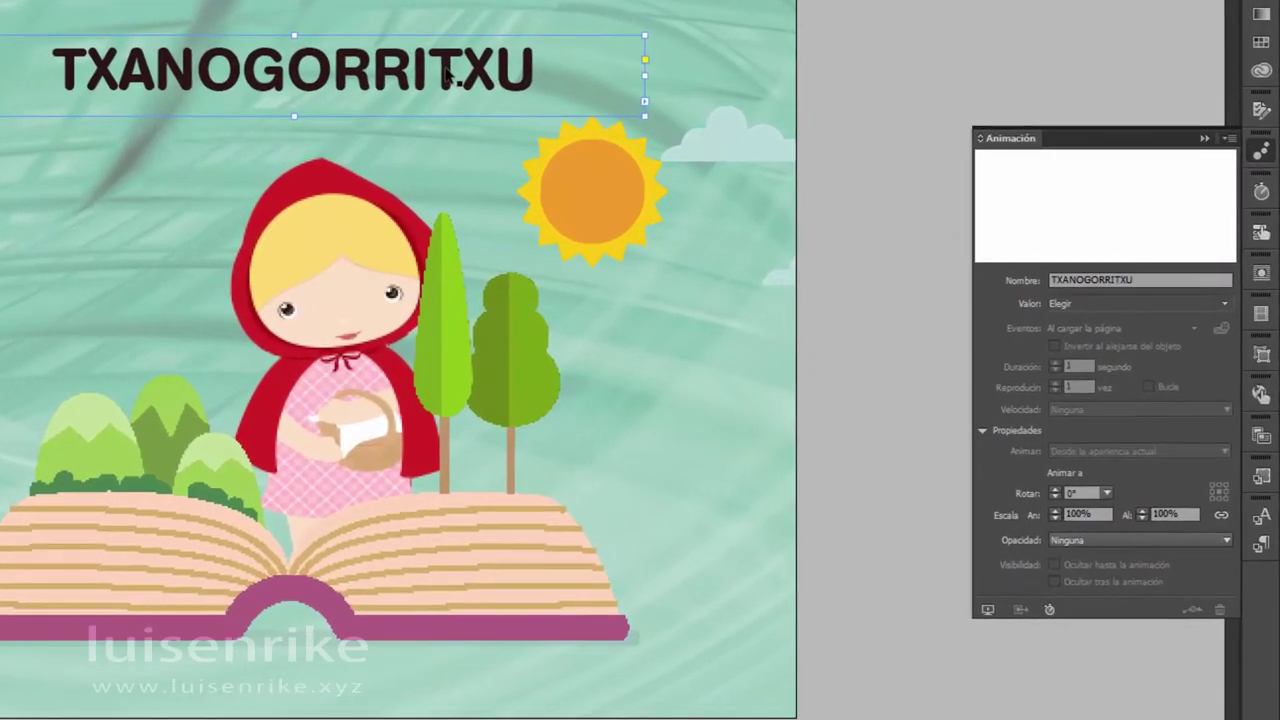
left_click(1225, 305)
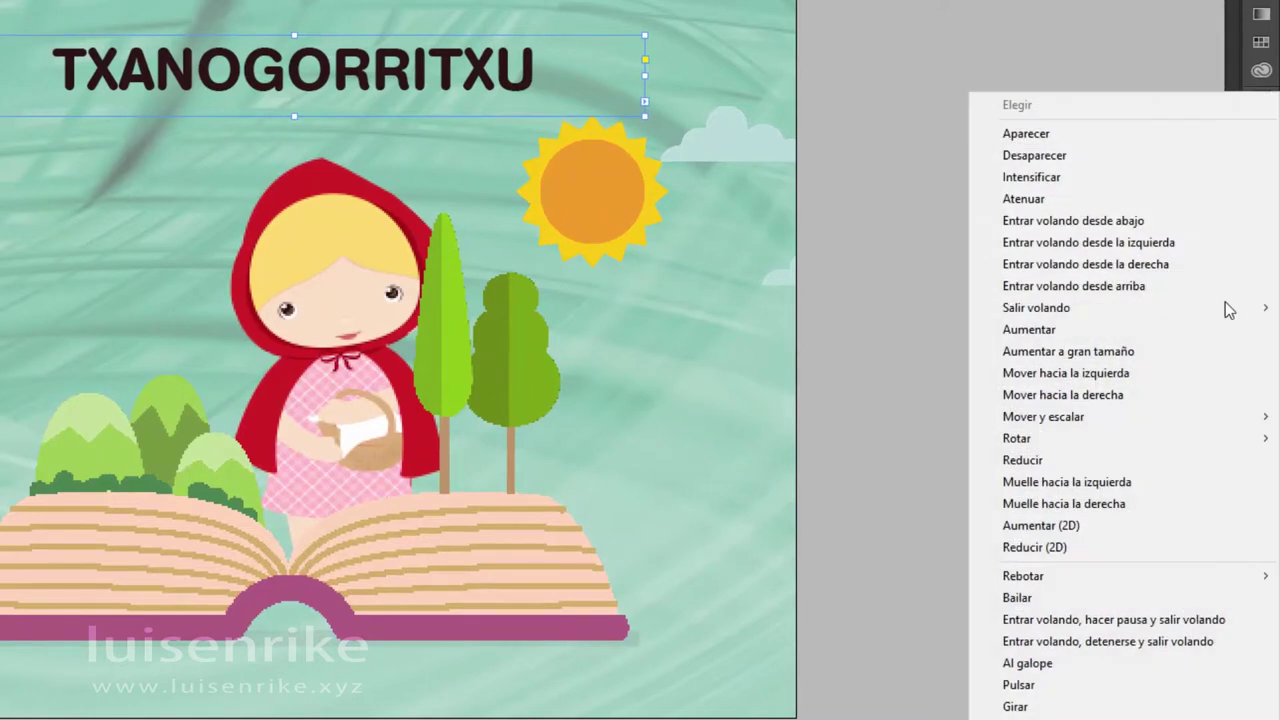
mouse_move(1219, 316)
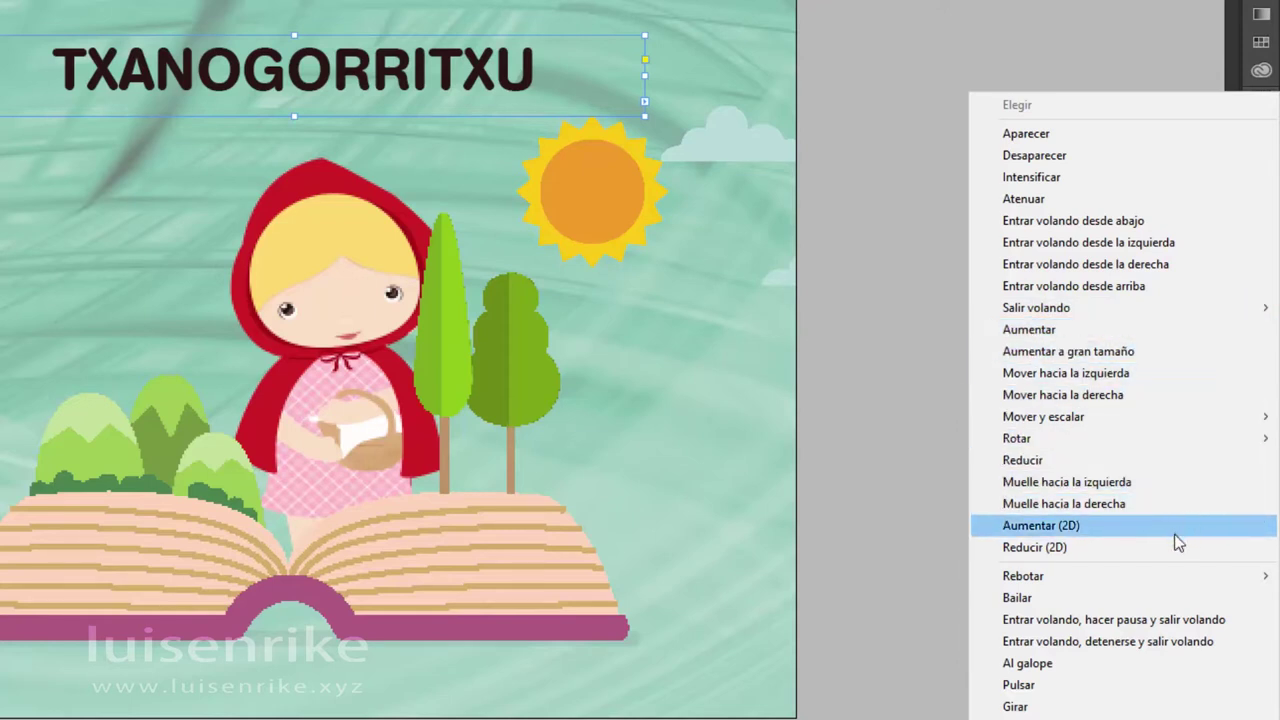
left_click(1176, 695)
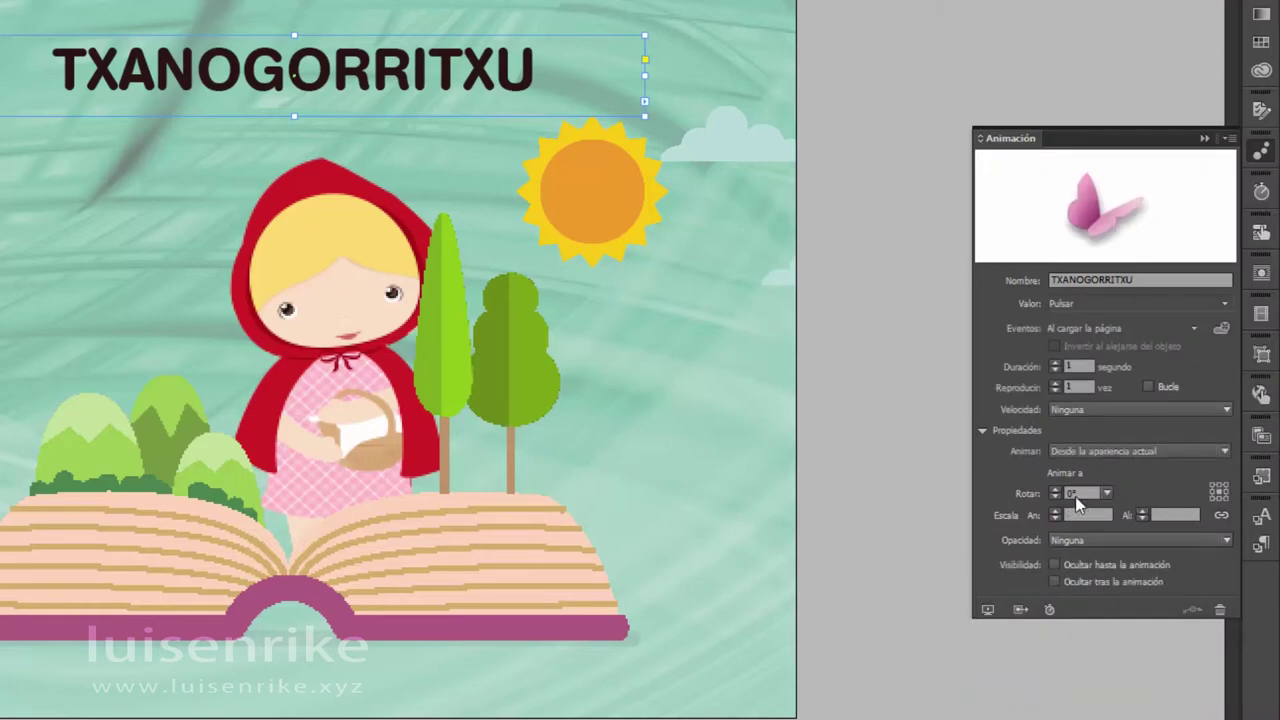
- Keep the Pulsar preset on the TXANOGORRITXU title and set its animation to loop continuously
left_click(1224, 305)
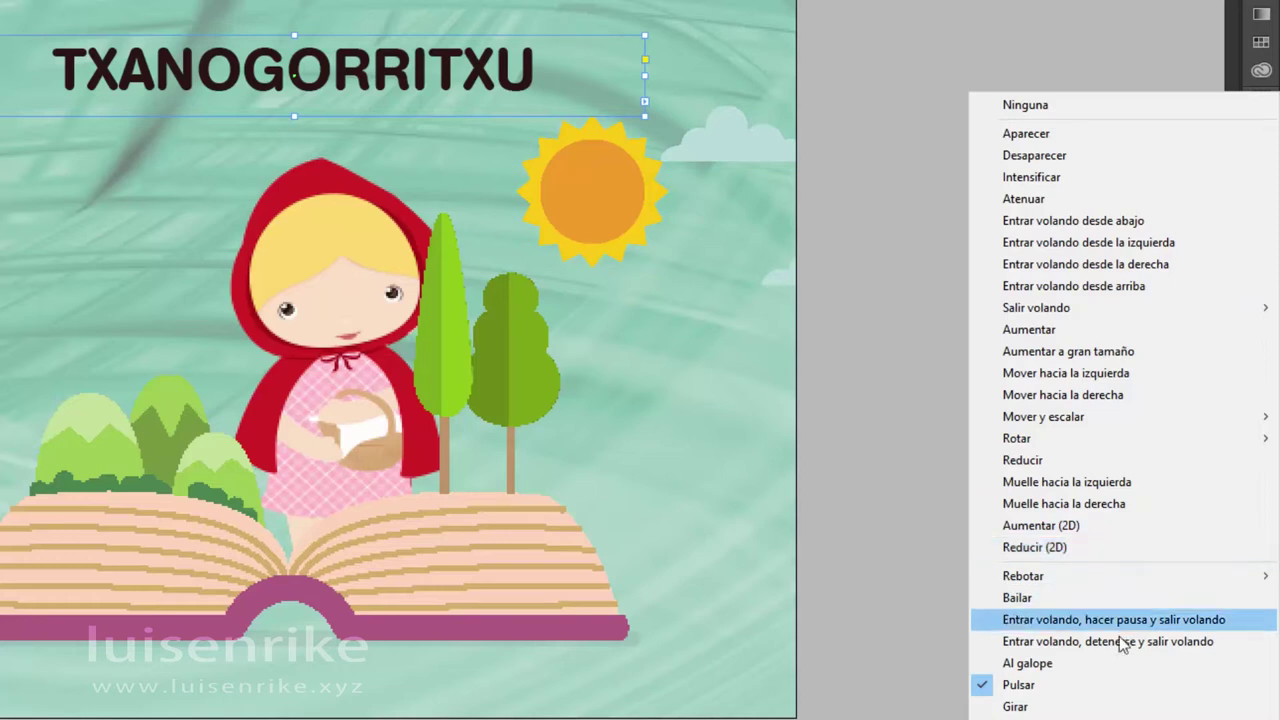
left_click(1108, 688)
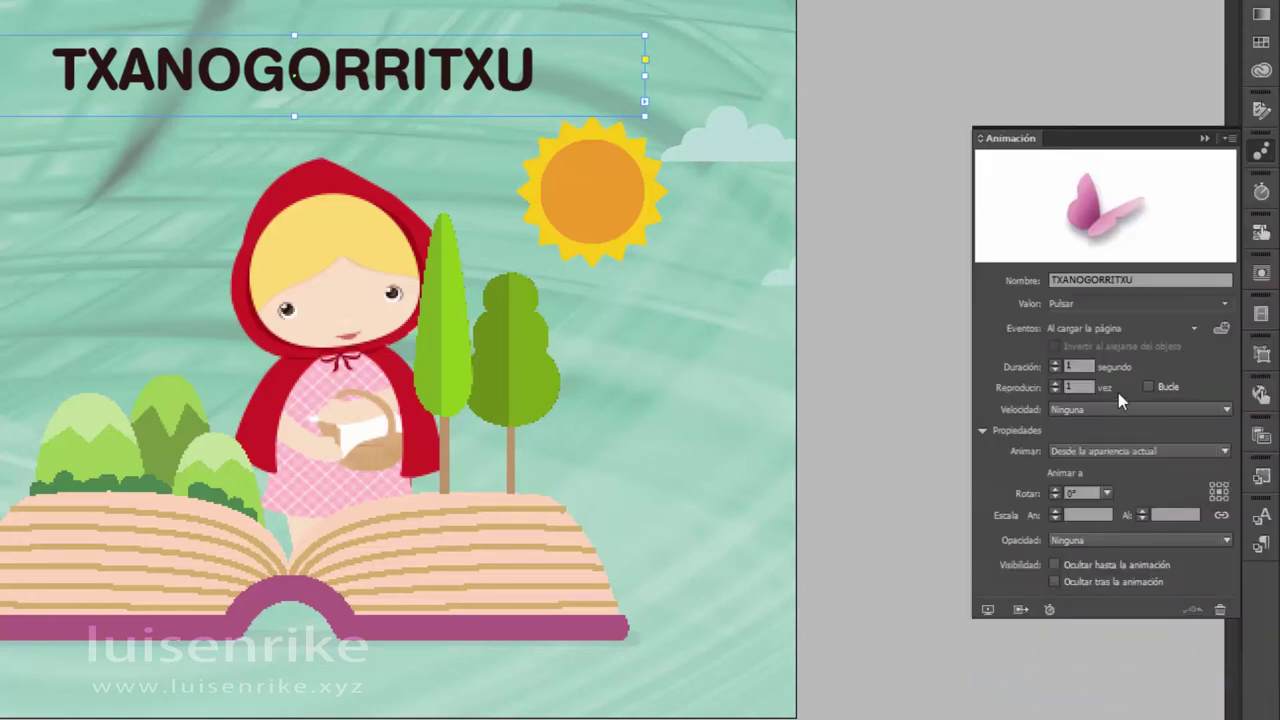
left_click(1149, 388)
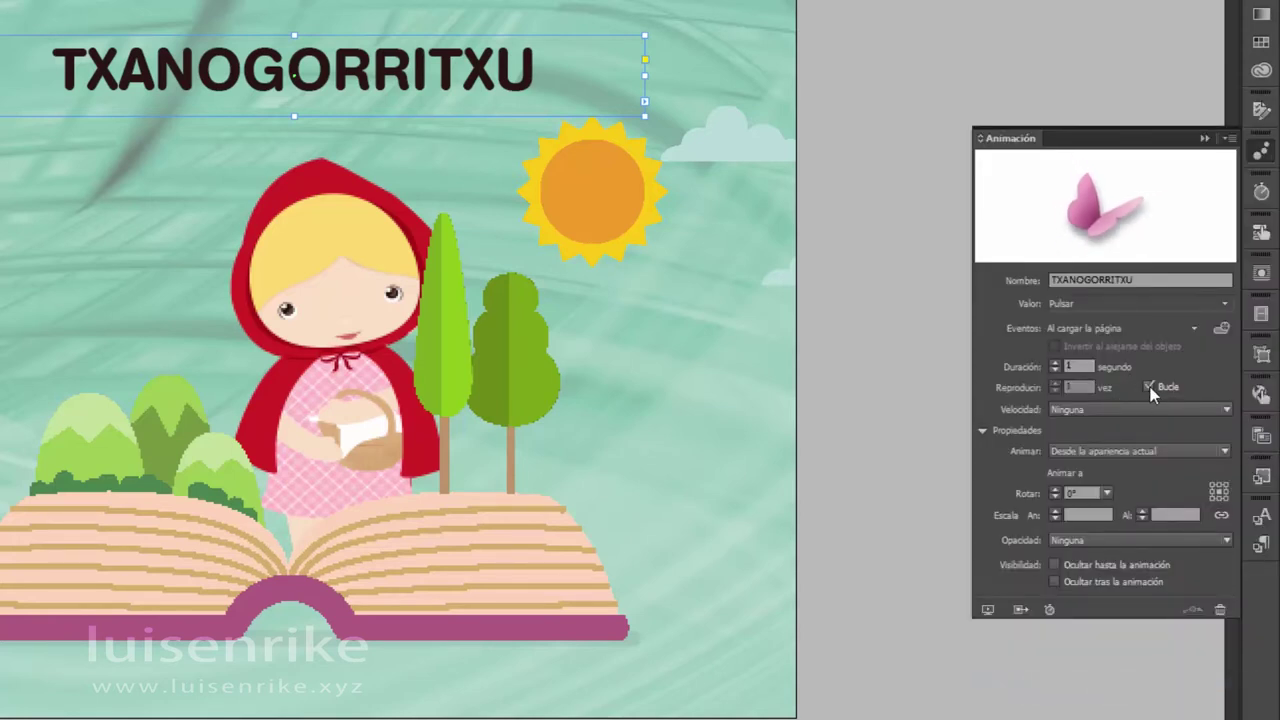
- Preview the cover's animations in an enlarged EPUB interactivity preview window and close it
left_click(988, 612)
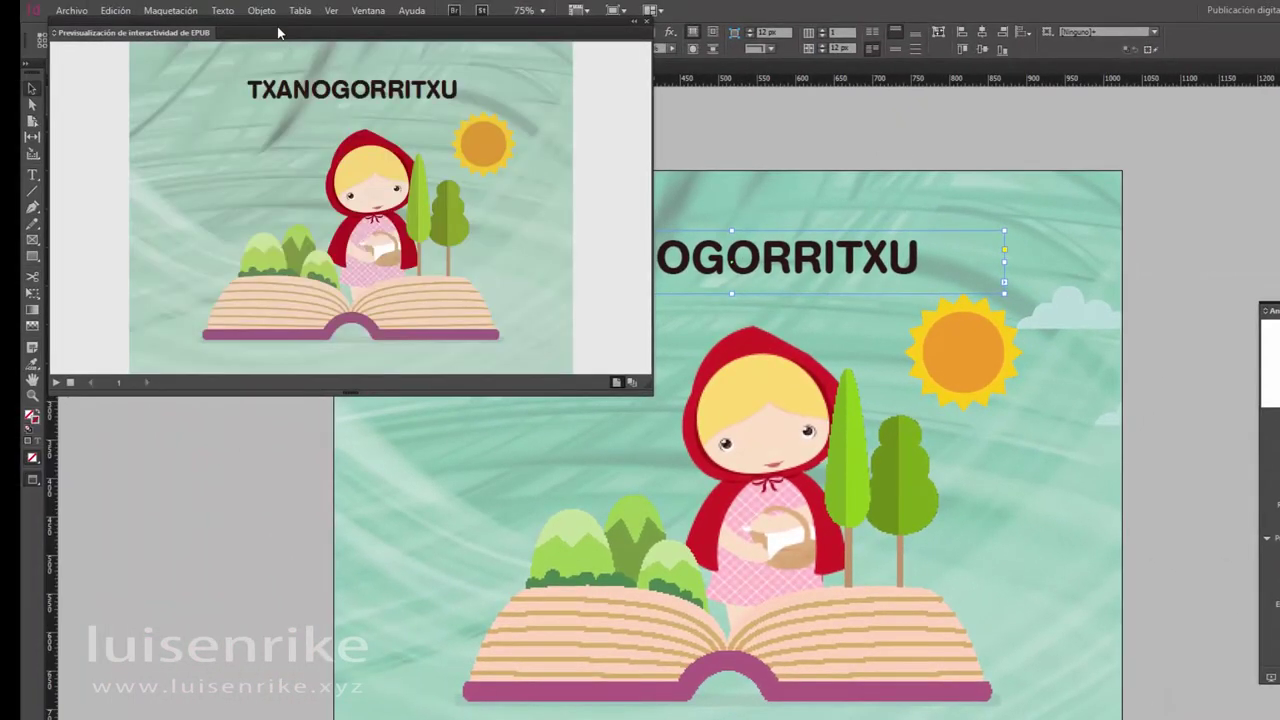
left_click_drag(277, 28, 341, 56)
left_click_drag(714, 423, 1120, 665)
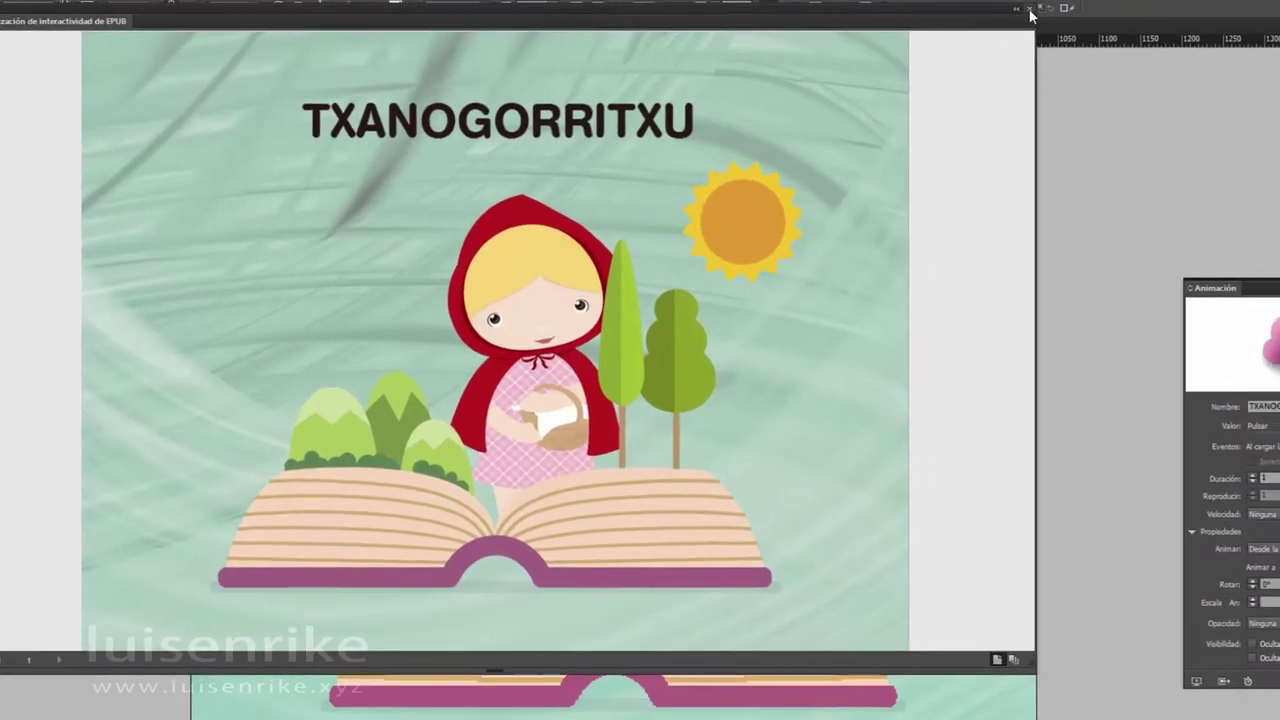
left_click(1115, 50)
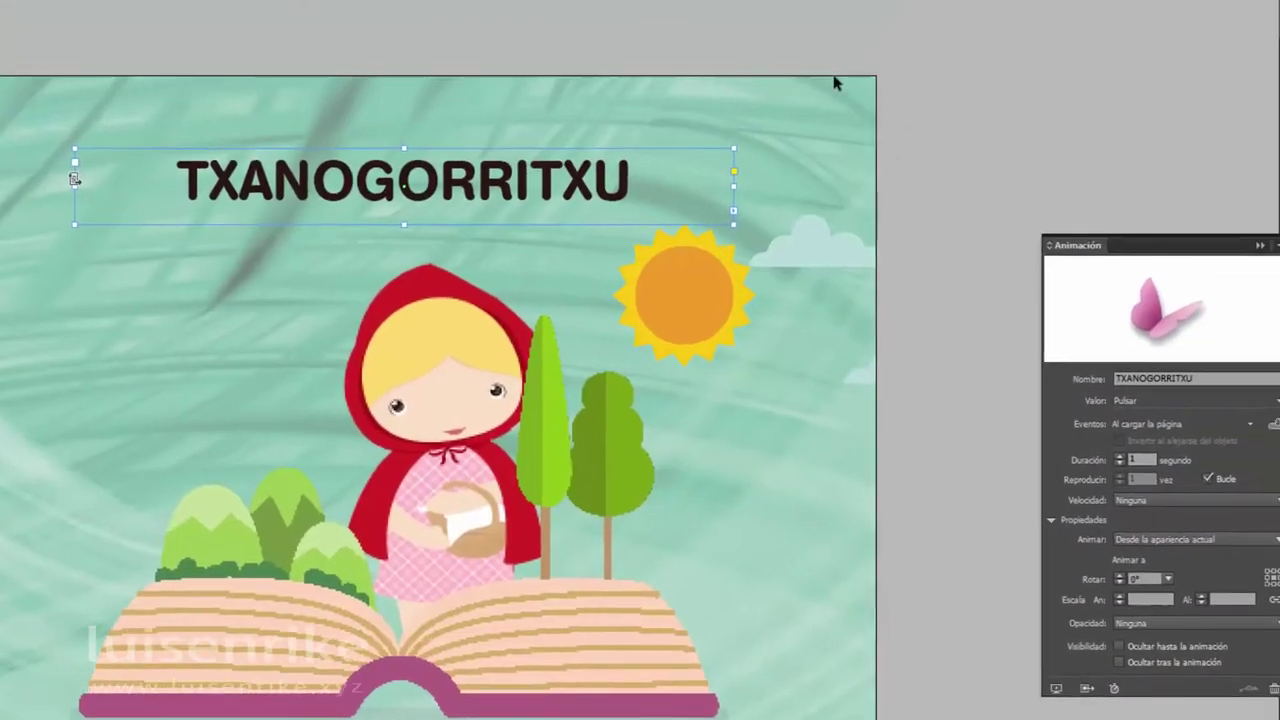
- Set the cover cloud's animation duration to 5 seconds and its opacity to Ninguna, checking the motion in the preview
left_click(784, 230)
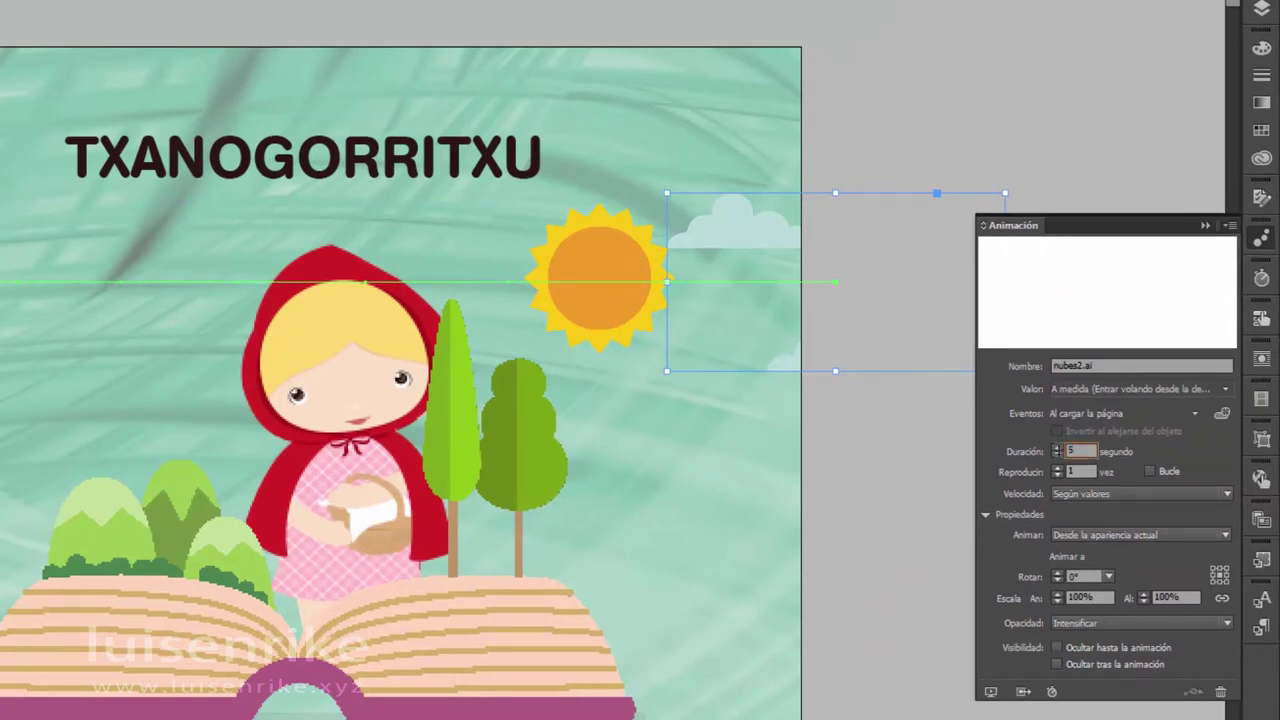
left_click(991, 693)
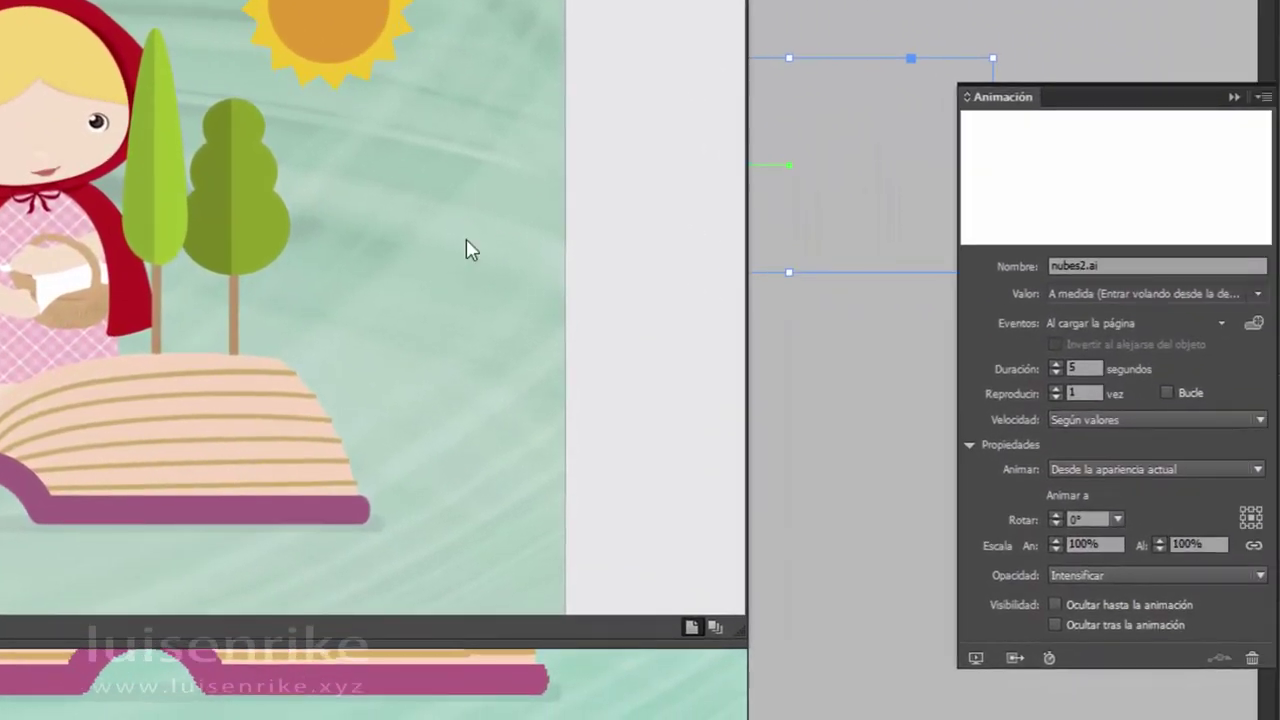
left_click(1078, 580)
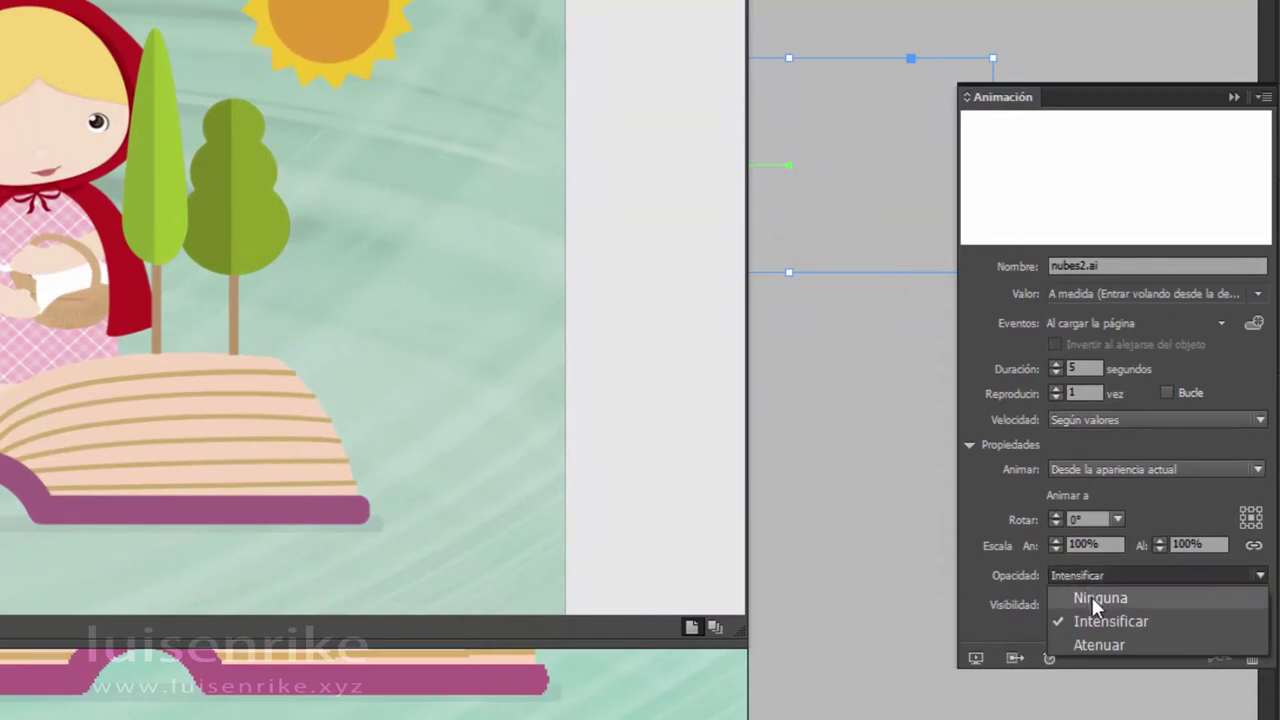
left_click(1092, 598)
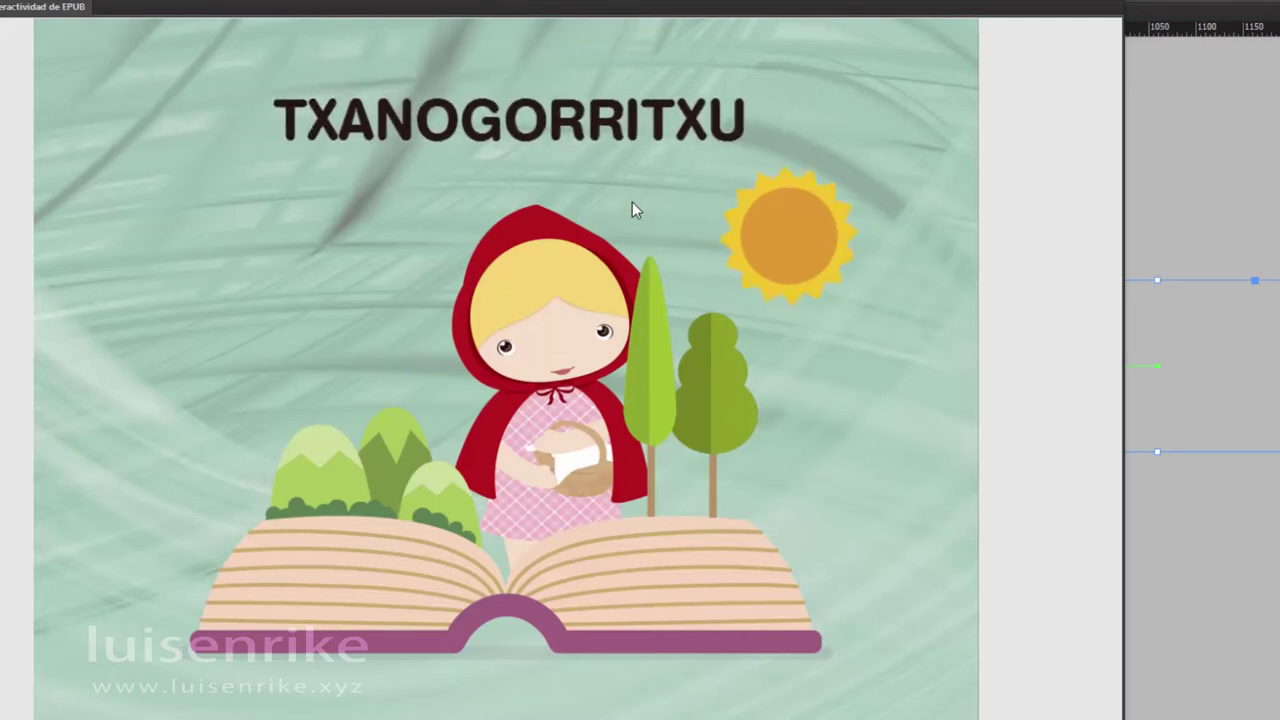
left_click(1117, 3)
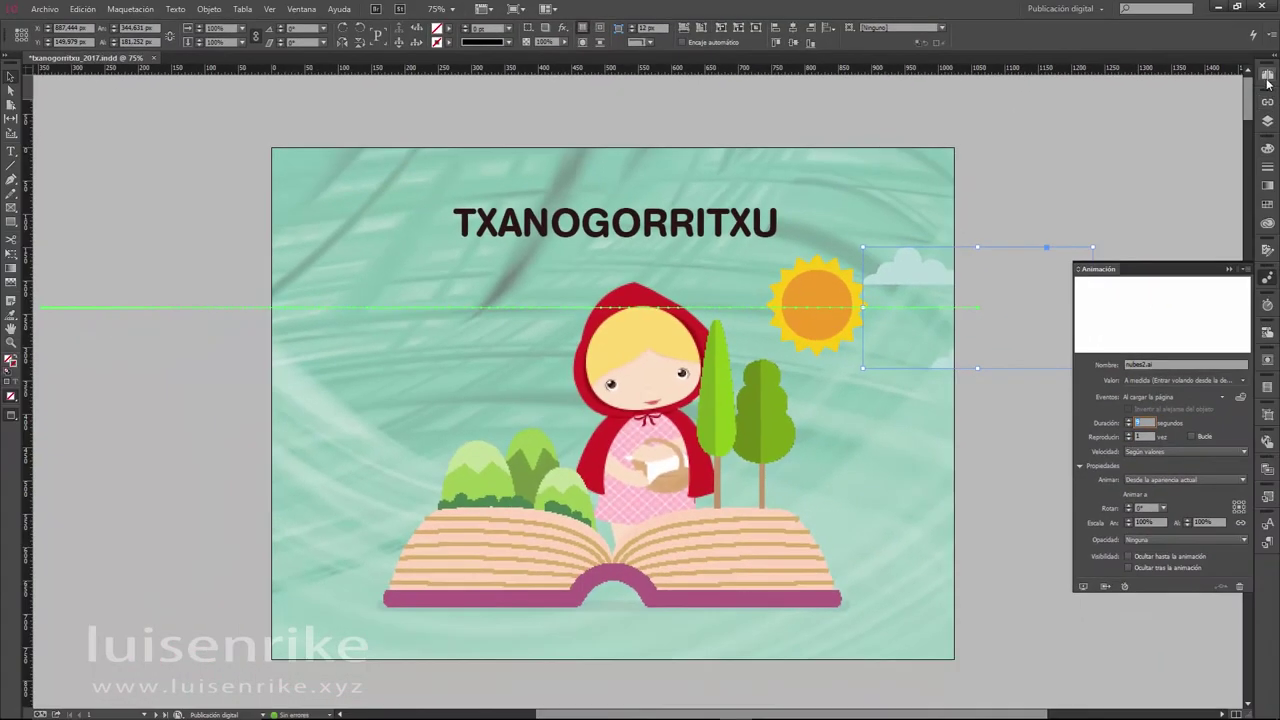
- Go to page 2 and review the animation presets available for the bird above the squirrel
left_click(1267, 80)
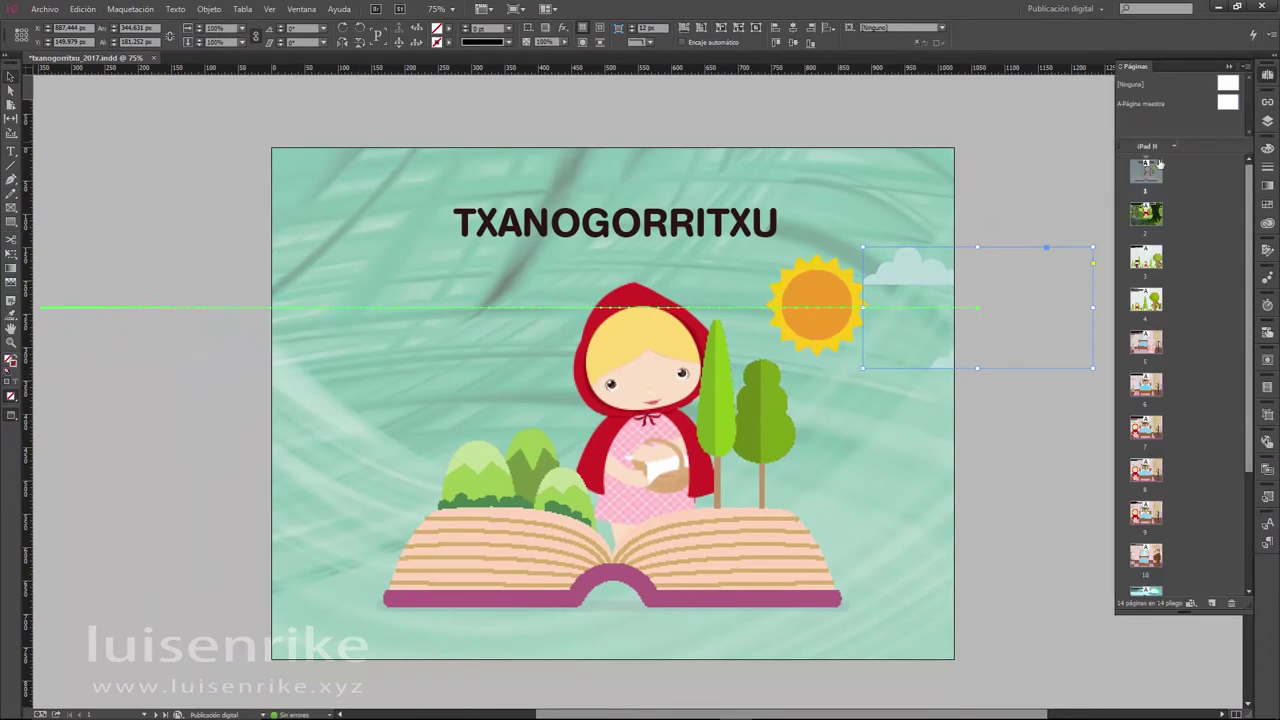
double_click(1150, 218)
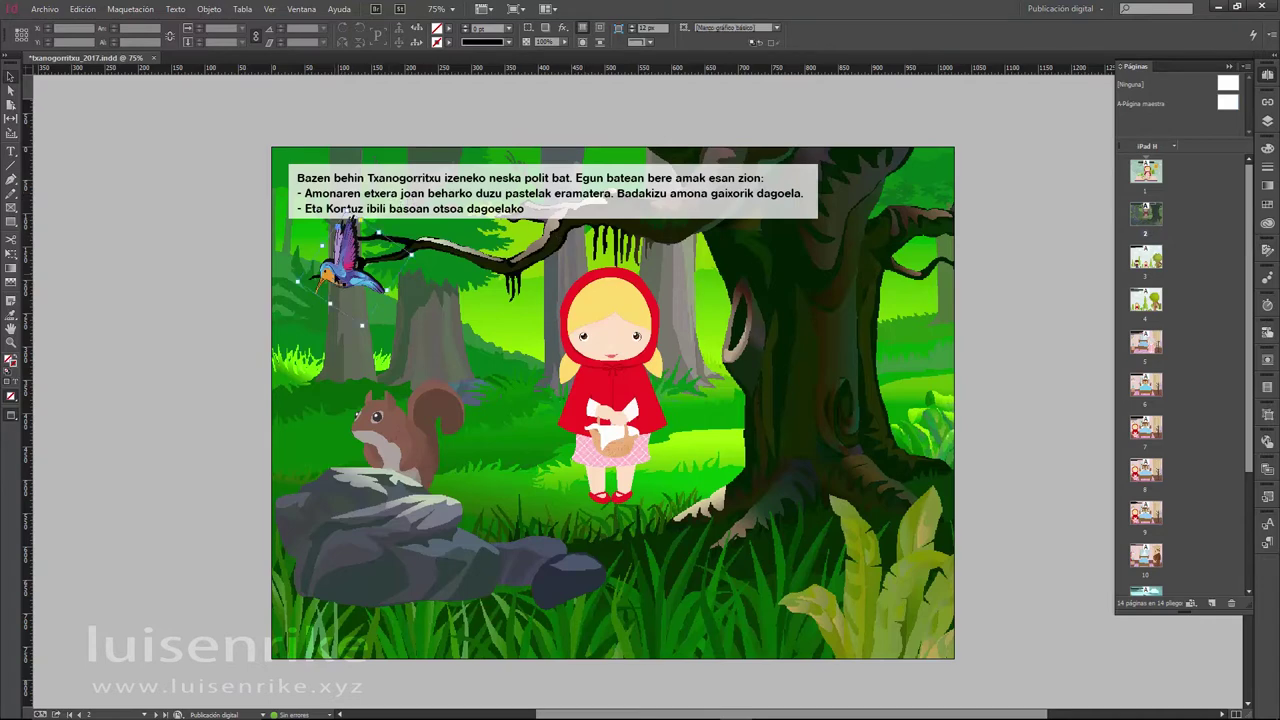
left_click(345, 262)
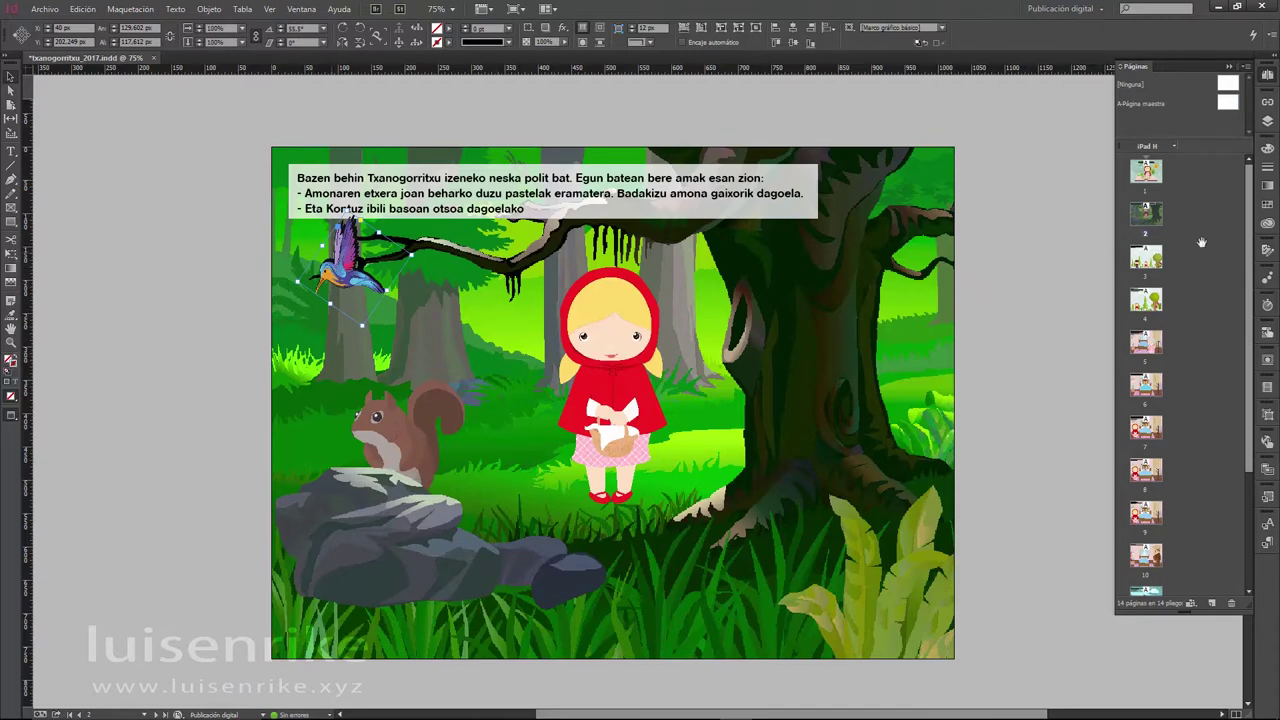
left_click(1268, 282)
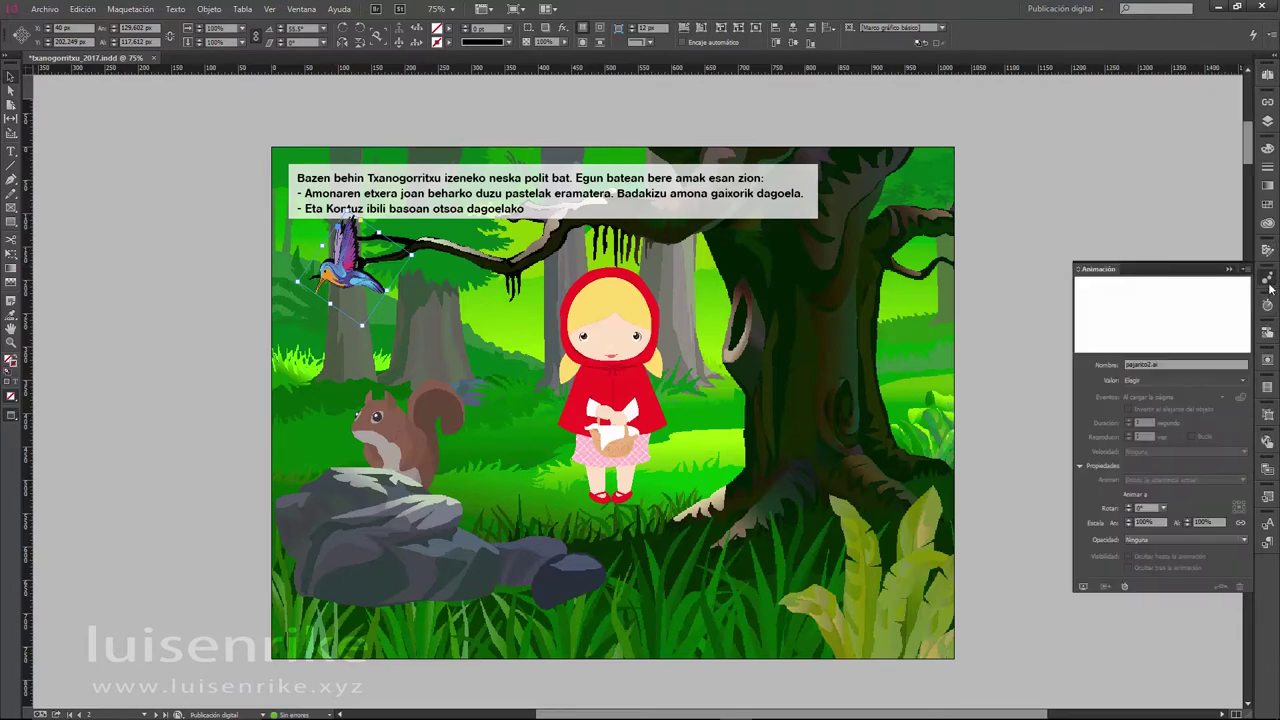
left_click(1242, 383)
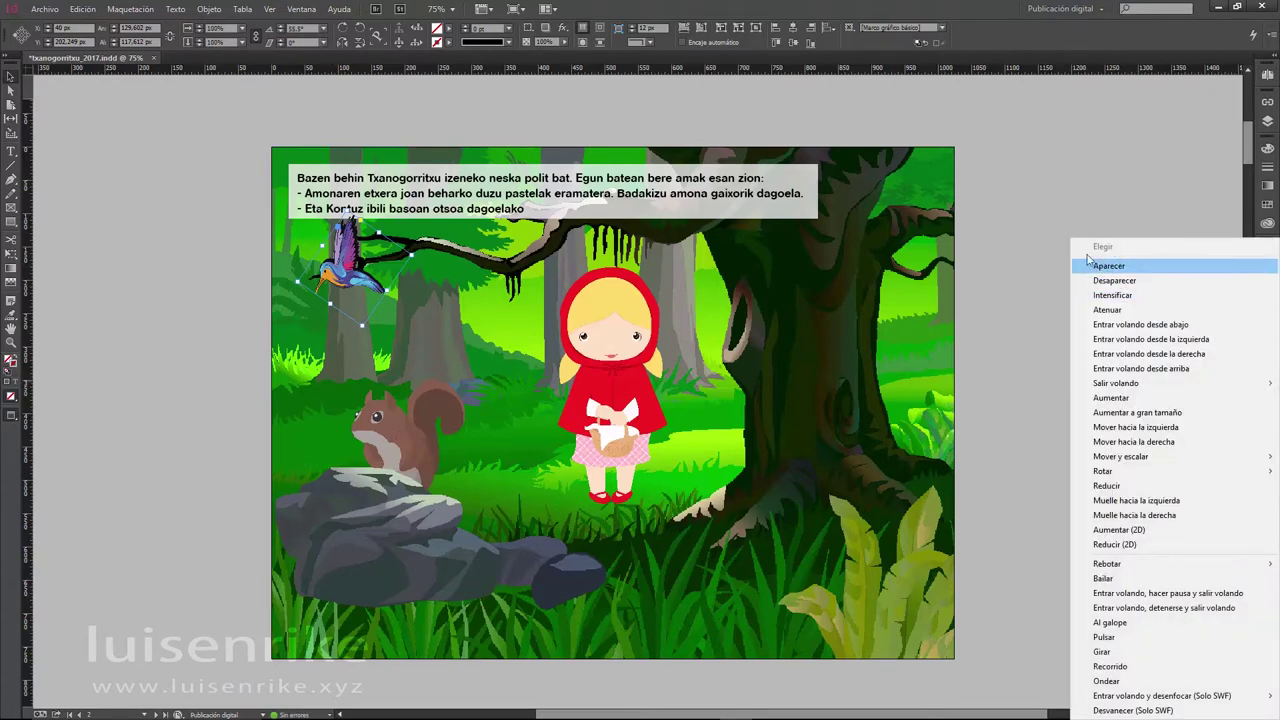
left_click(1020, 205)
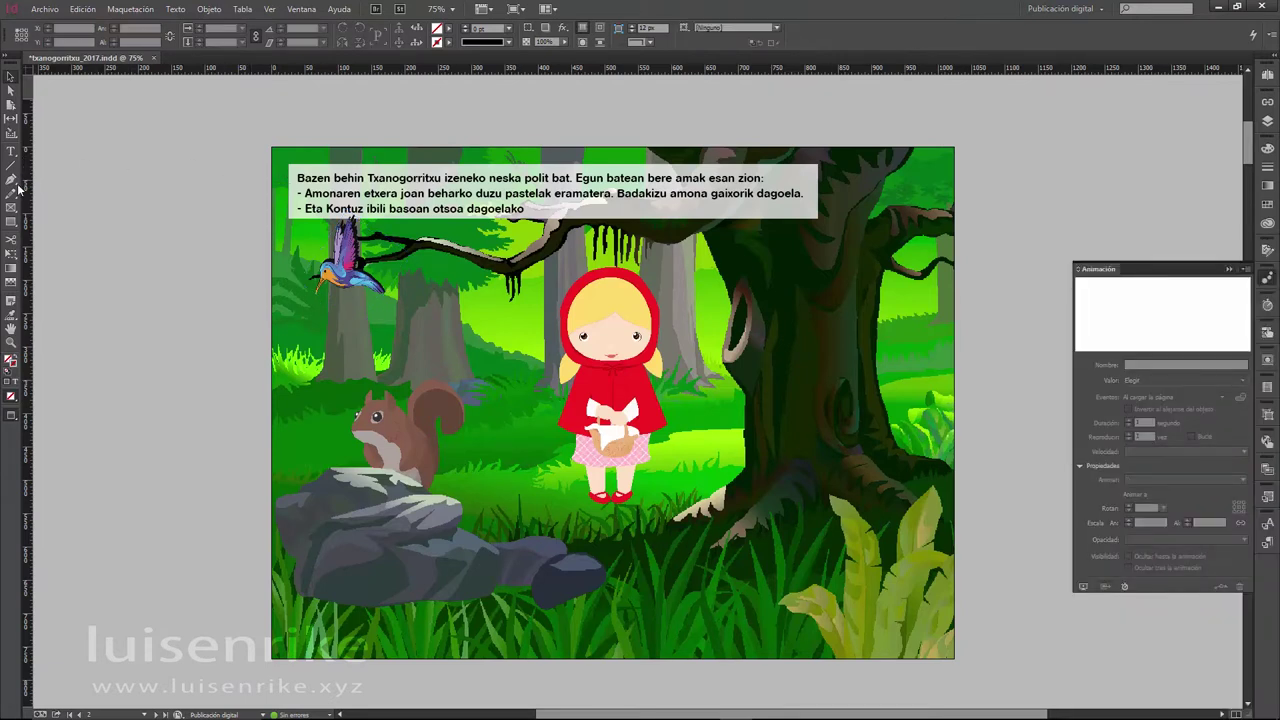
- Draw a wavy path with the Pen tool from beyond the forest page's right edge across to the bird
left_click(1062, 248)
left_click_drag(822, 333, 693, 331)
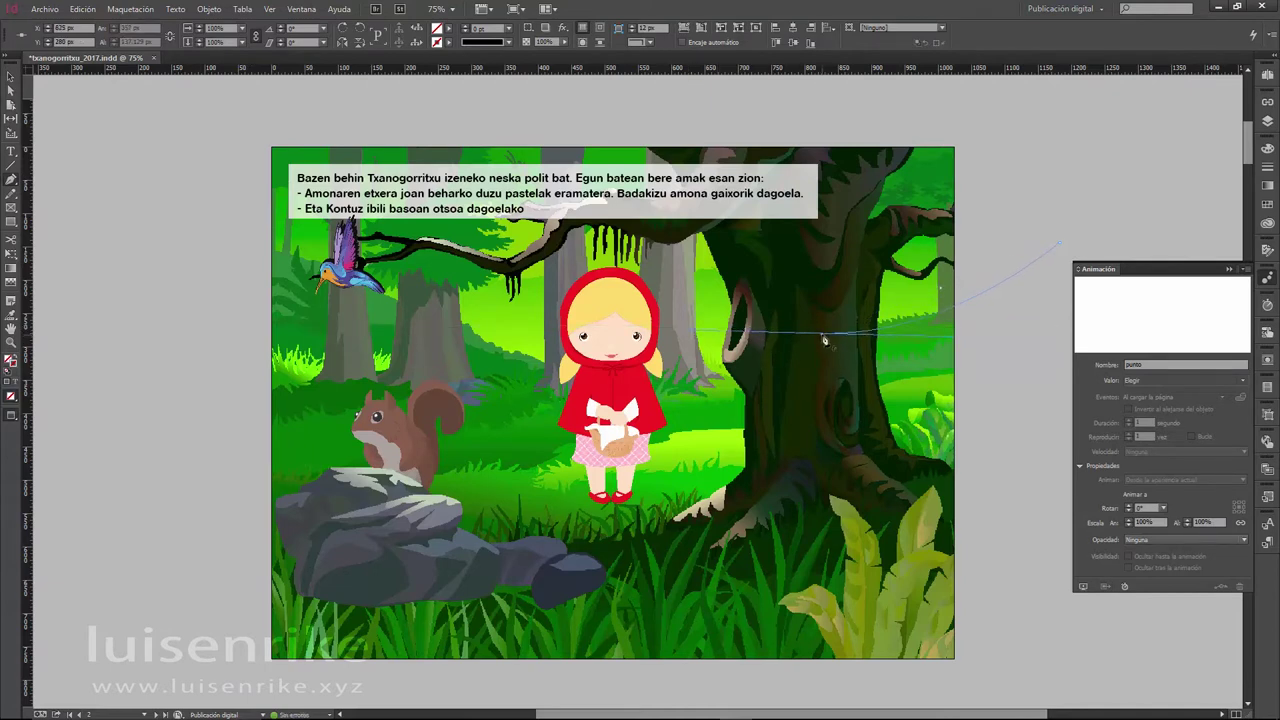
left_click(823, 337)
mouse_move(627, 257)
left_mouse_down()
mouse_move(522, 160)
mouse_move(627, 259)
left_mouse_up()
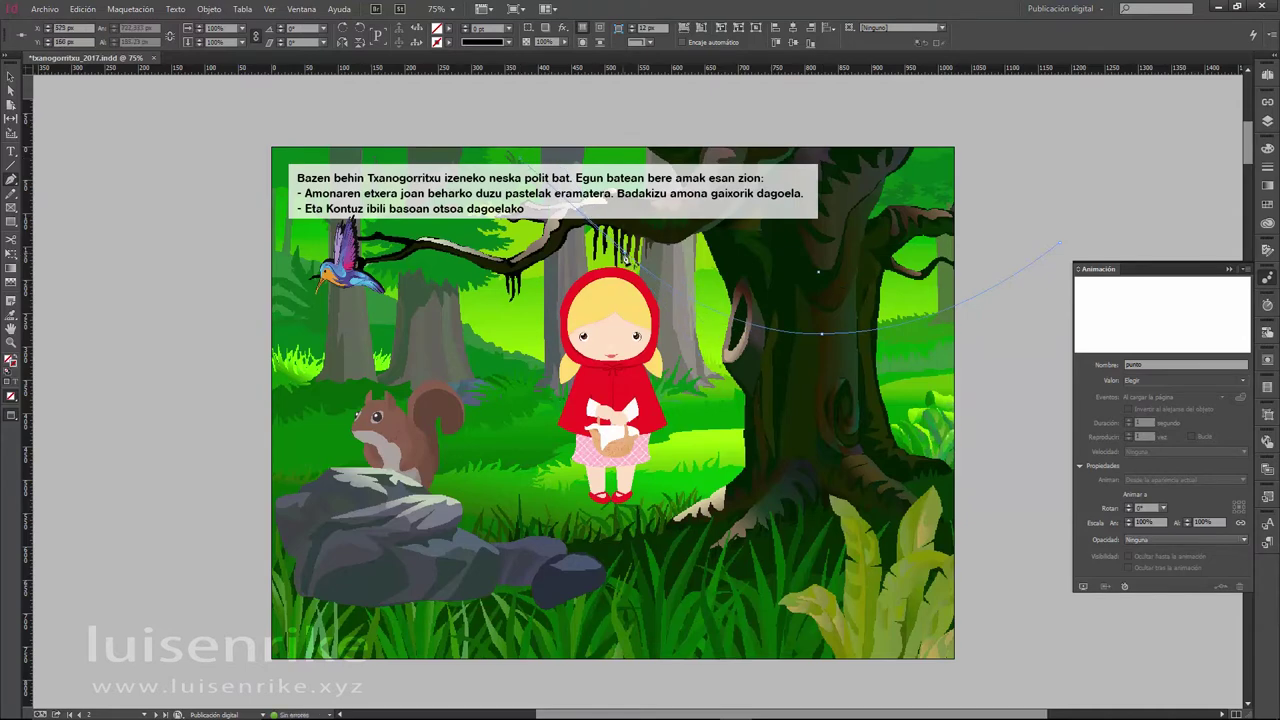
left_click(130, 377)
- Convert the wavy curve into the bird's motion path and reposition the bird outside the page's right edge
left_click(10, 77)
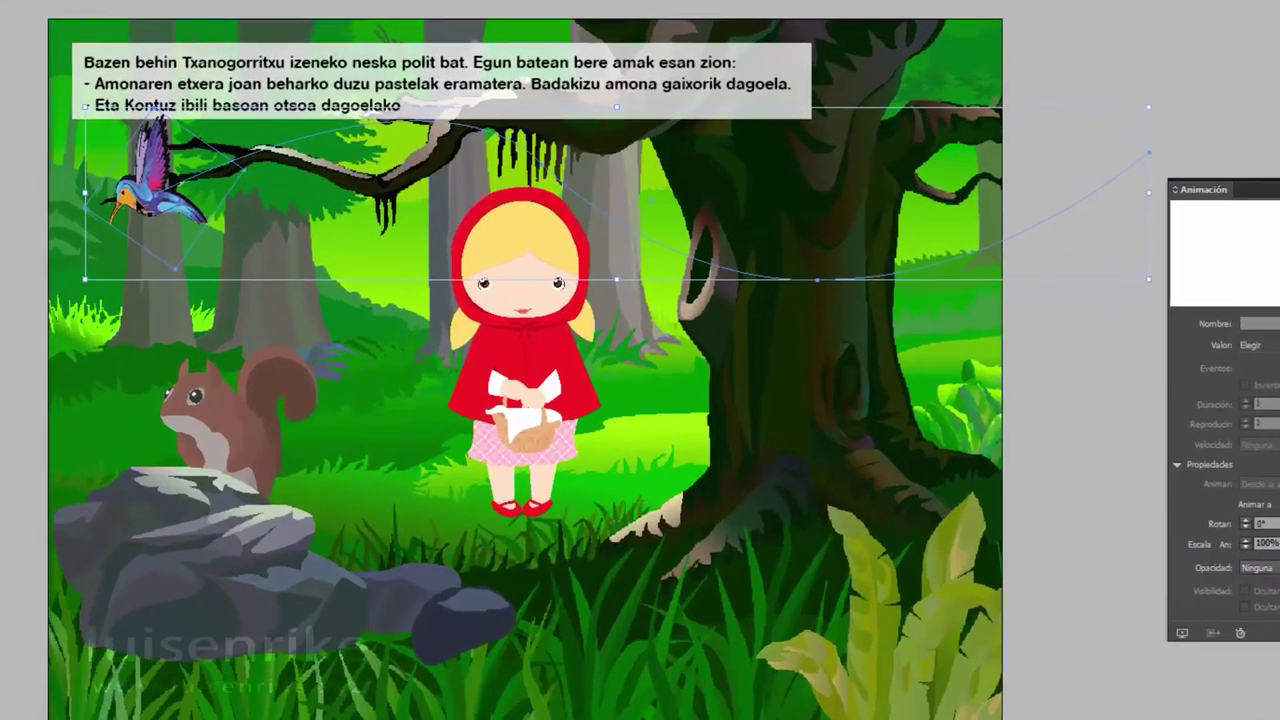
right_click(138, 201)
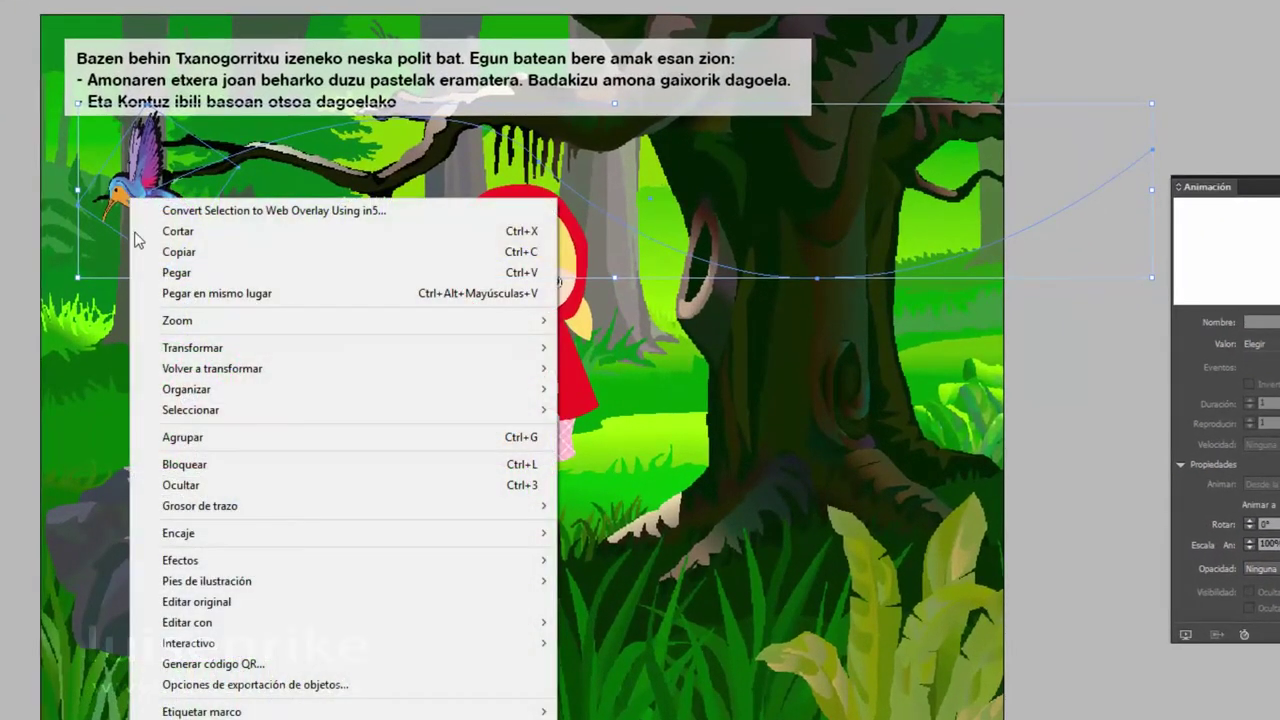
mouse_move(250, 645)
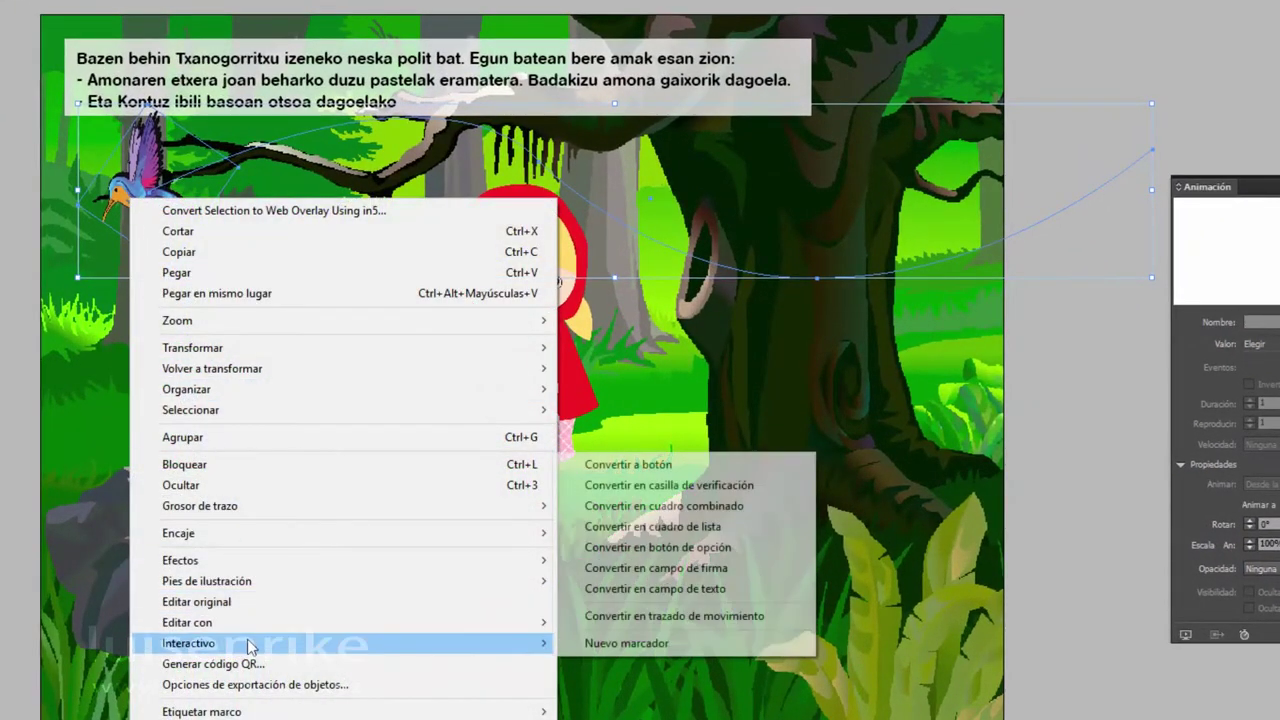
left_click(636, 617)
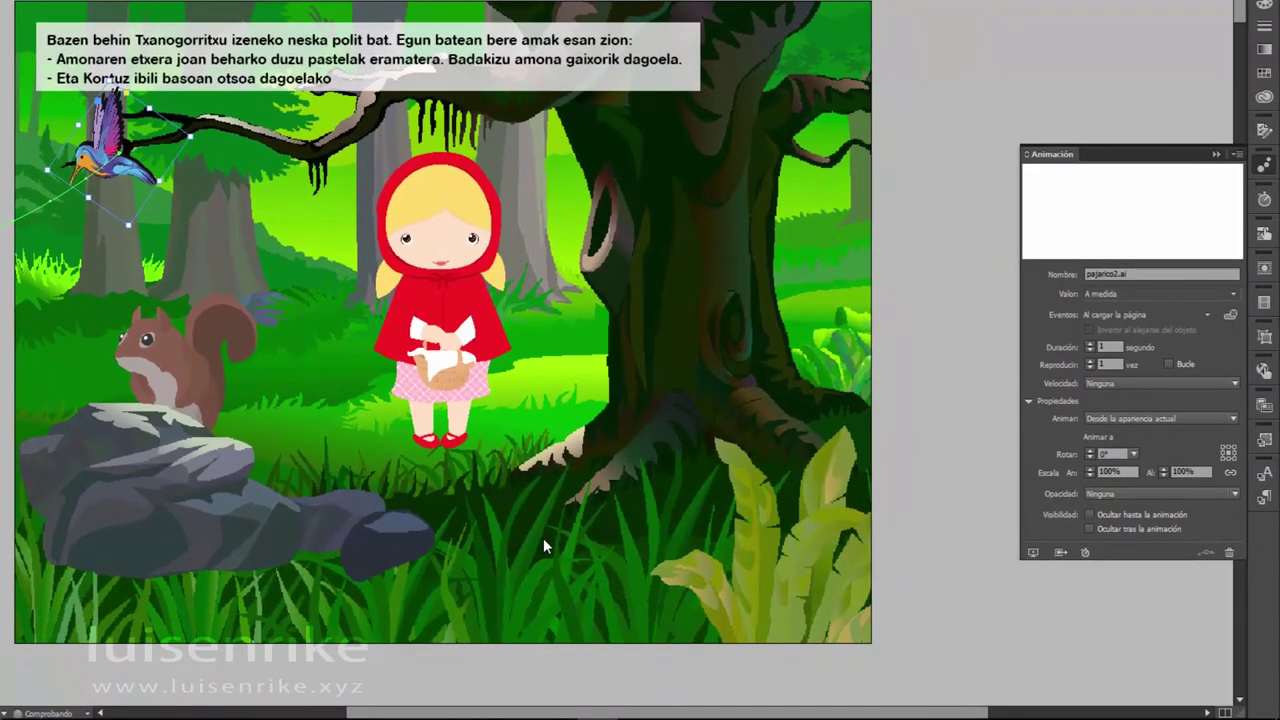
left_click_drag(80, 163, 988, 175)
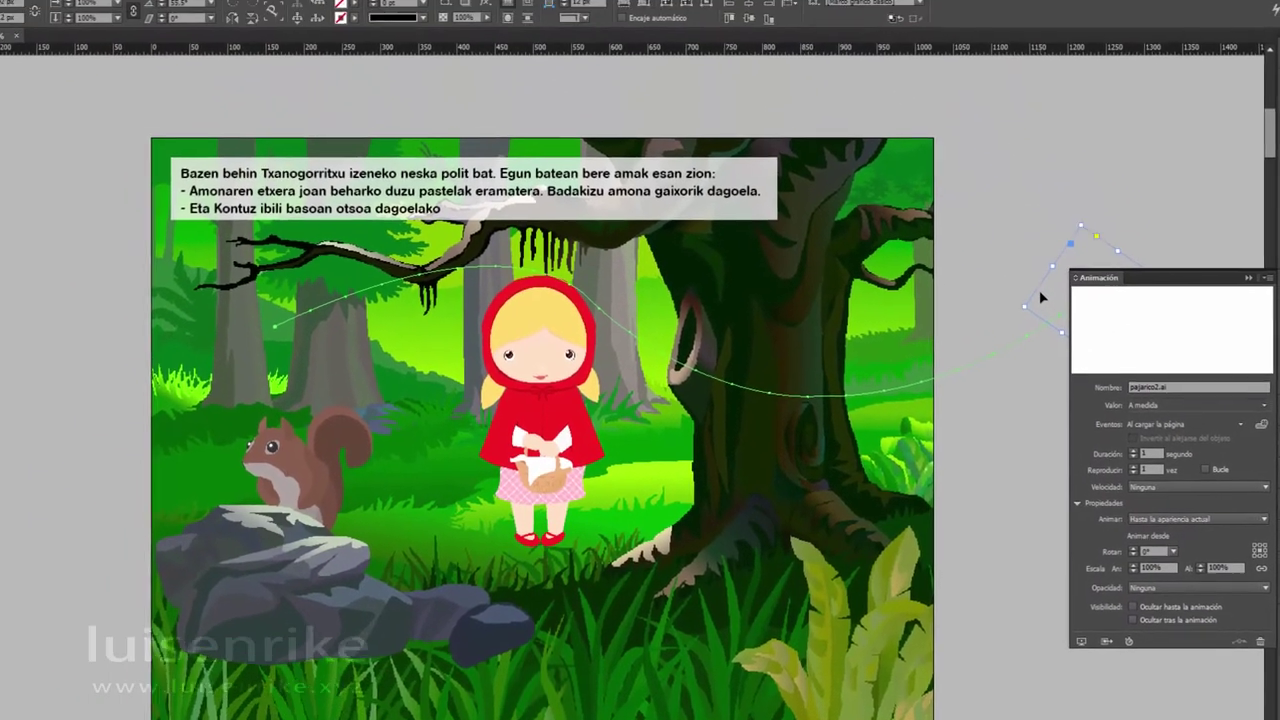
left_click_drag(1040, 297, 1020, 272)
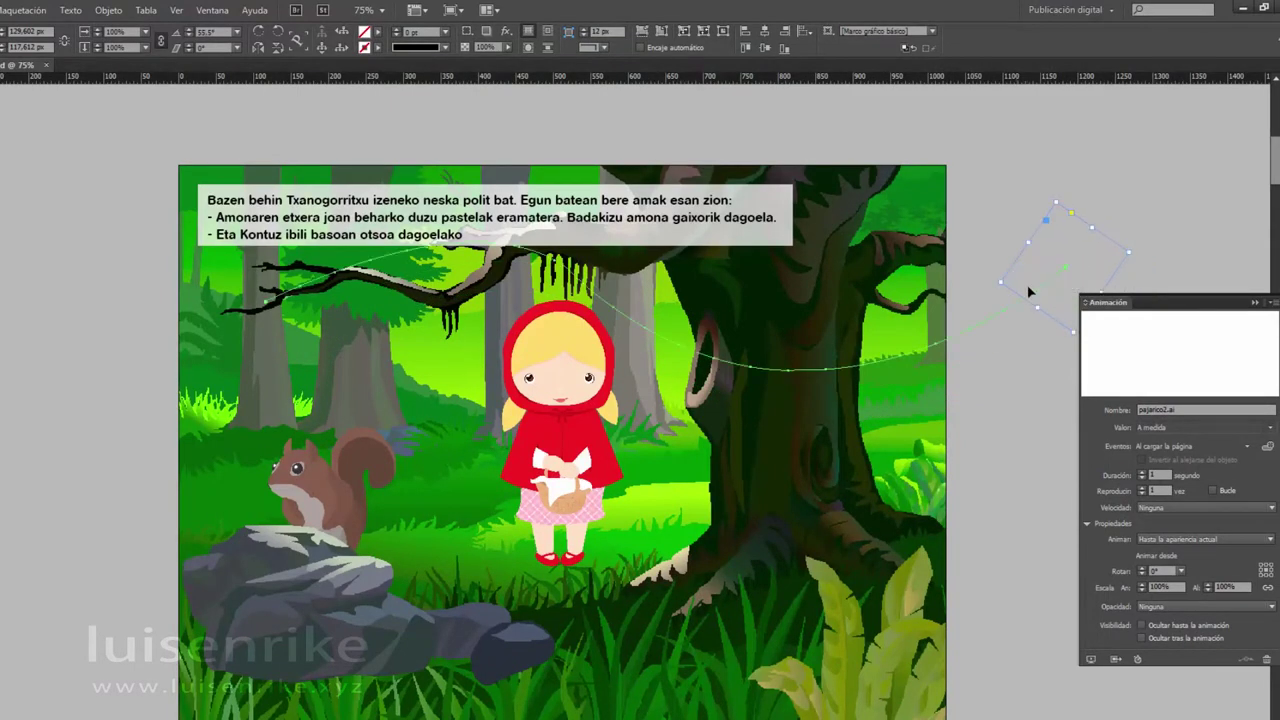
- Set the bird to animate Desde la apariencia actual and check its flight in the interactivity preview
left_click(1091, 659)
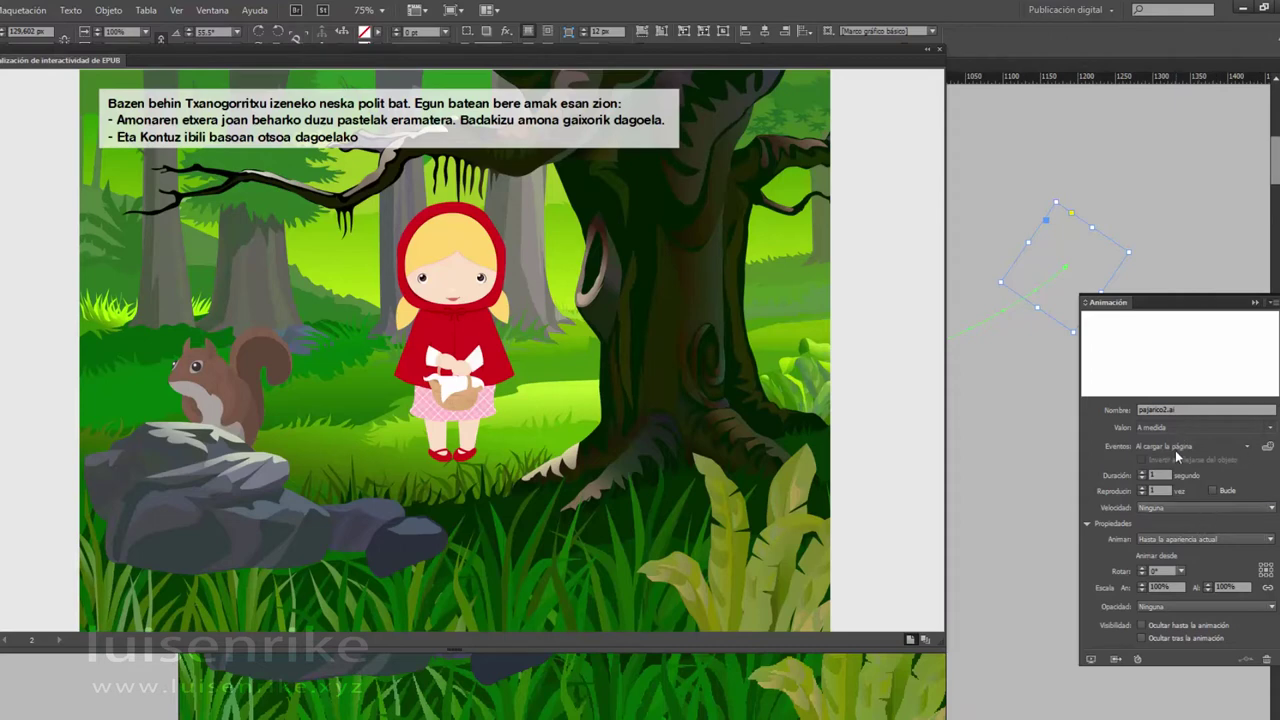
left_click(1204, 540)
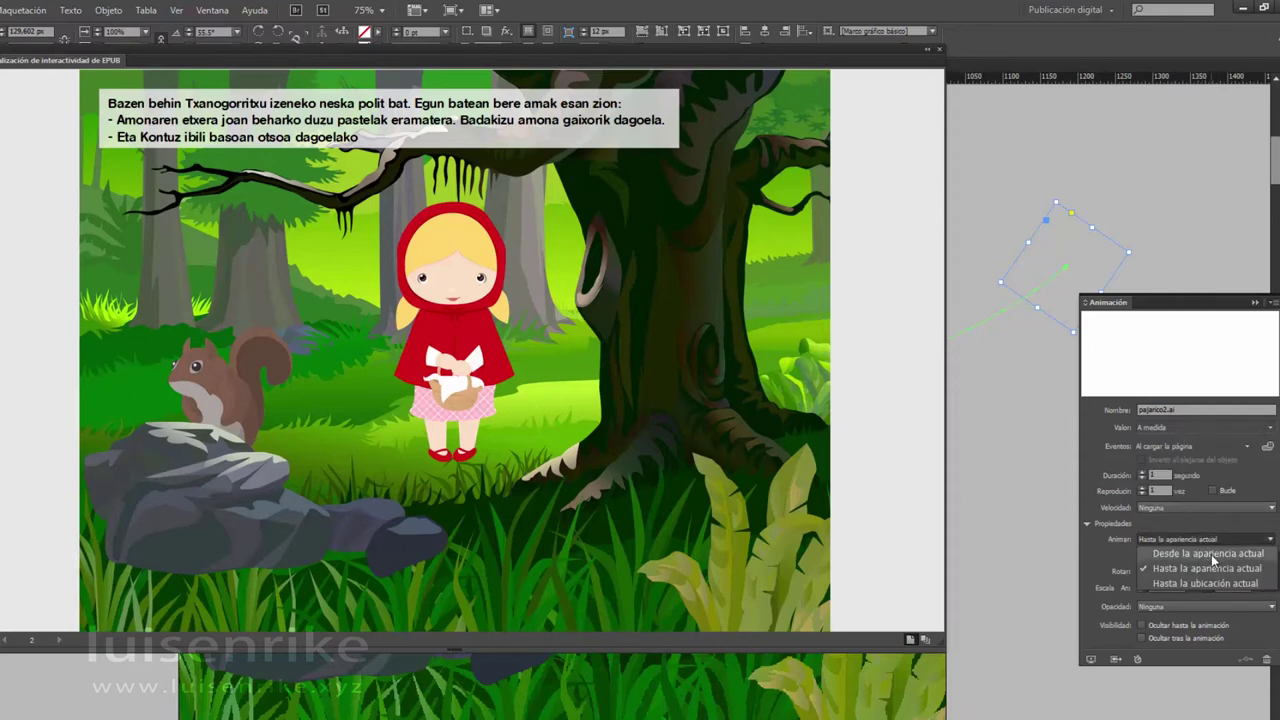
left_click(1211, 554)
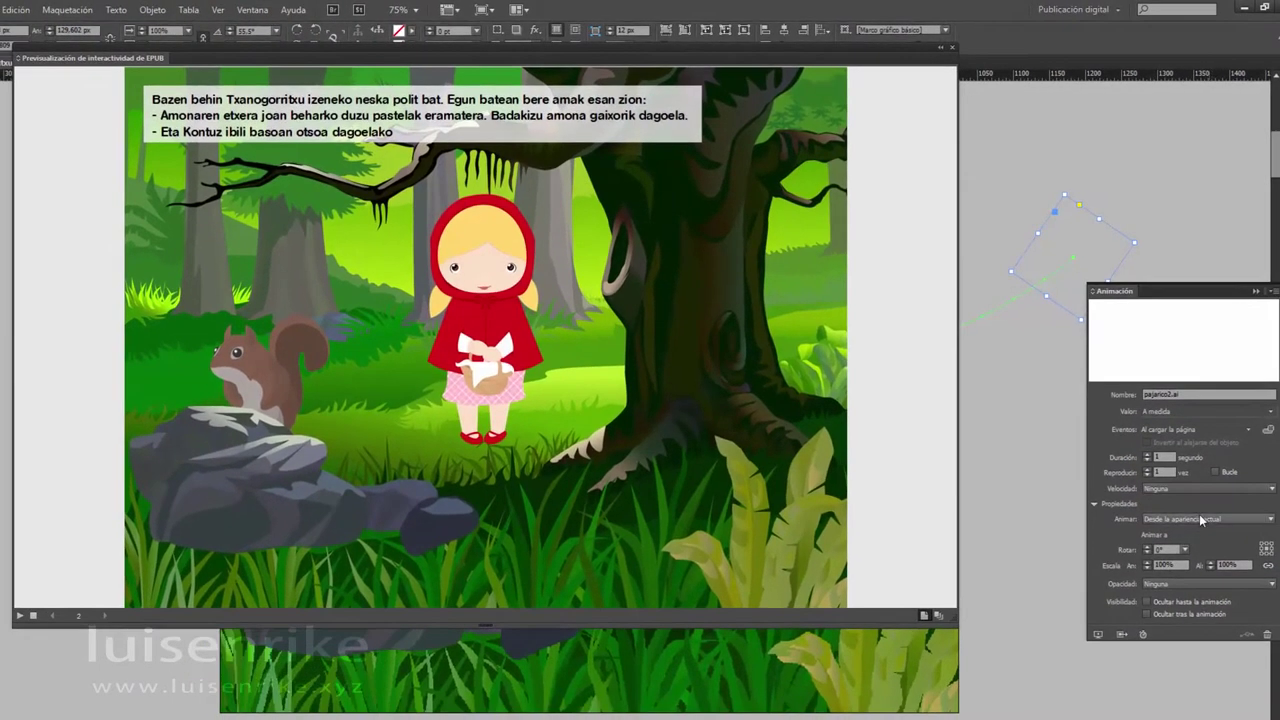
left_click(19, 617)
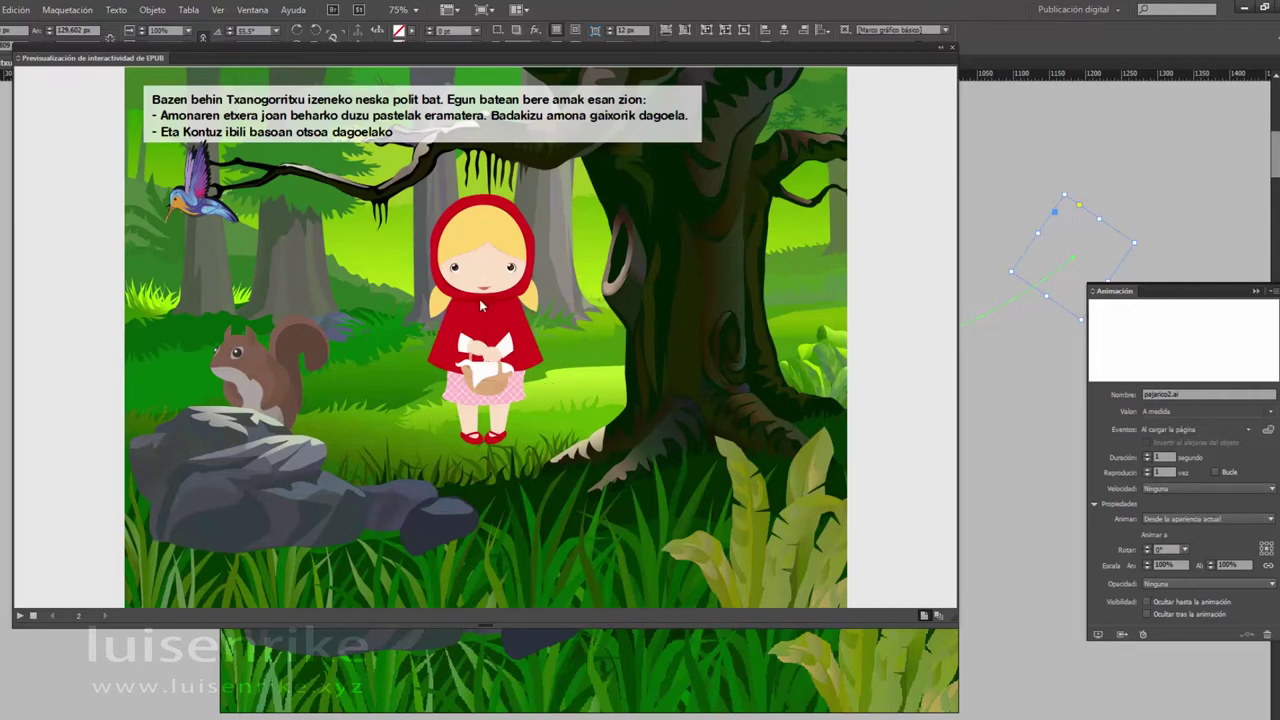
left_click(953, 48)
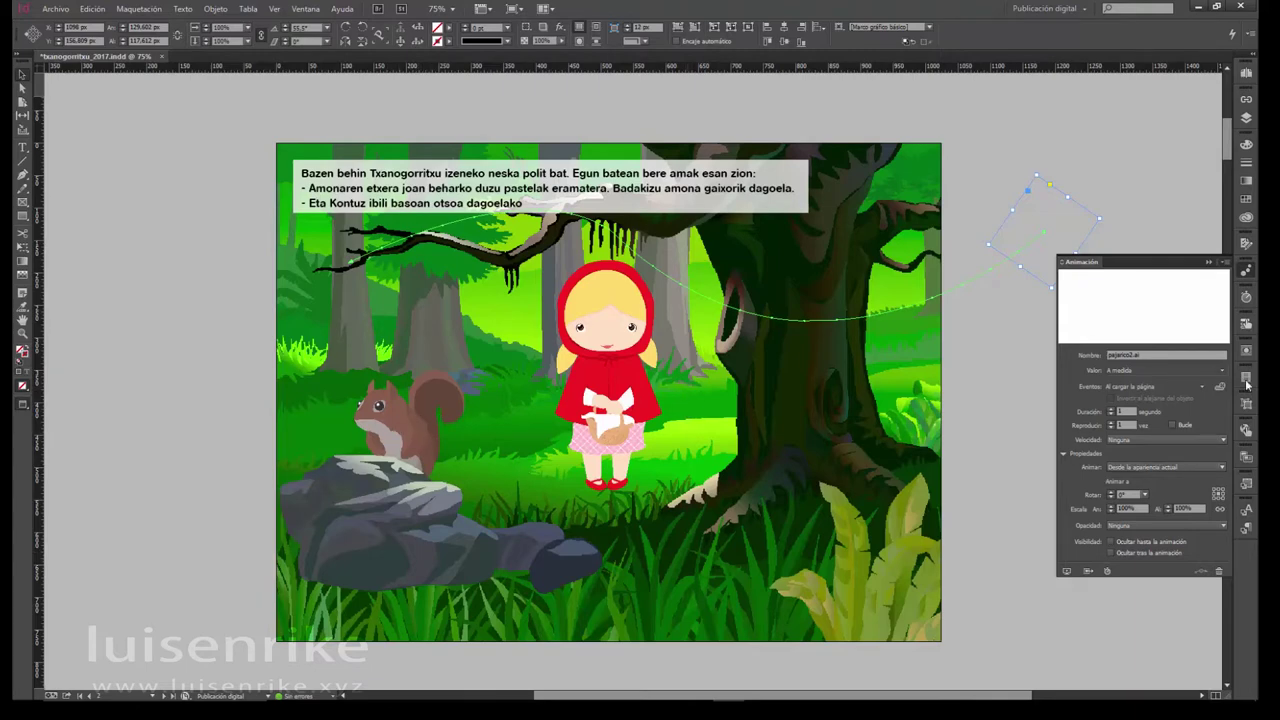
- Create a new object style based on [Ninguno] and name it arrastrable
left_click(305, 9)
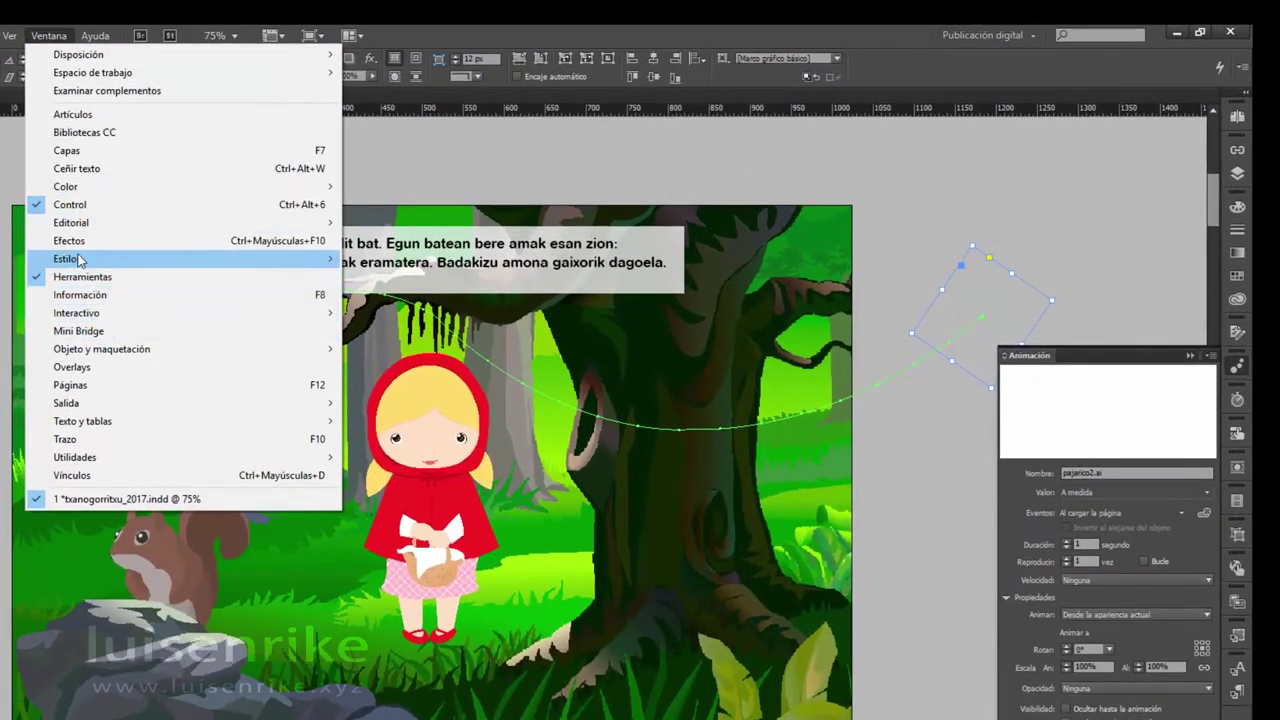
mouse_move(79, 261)
left_click(420, 296)
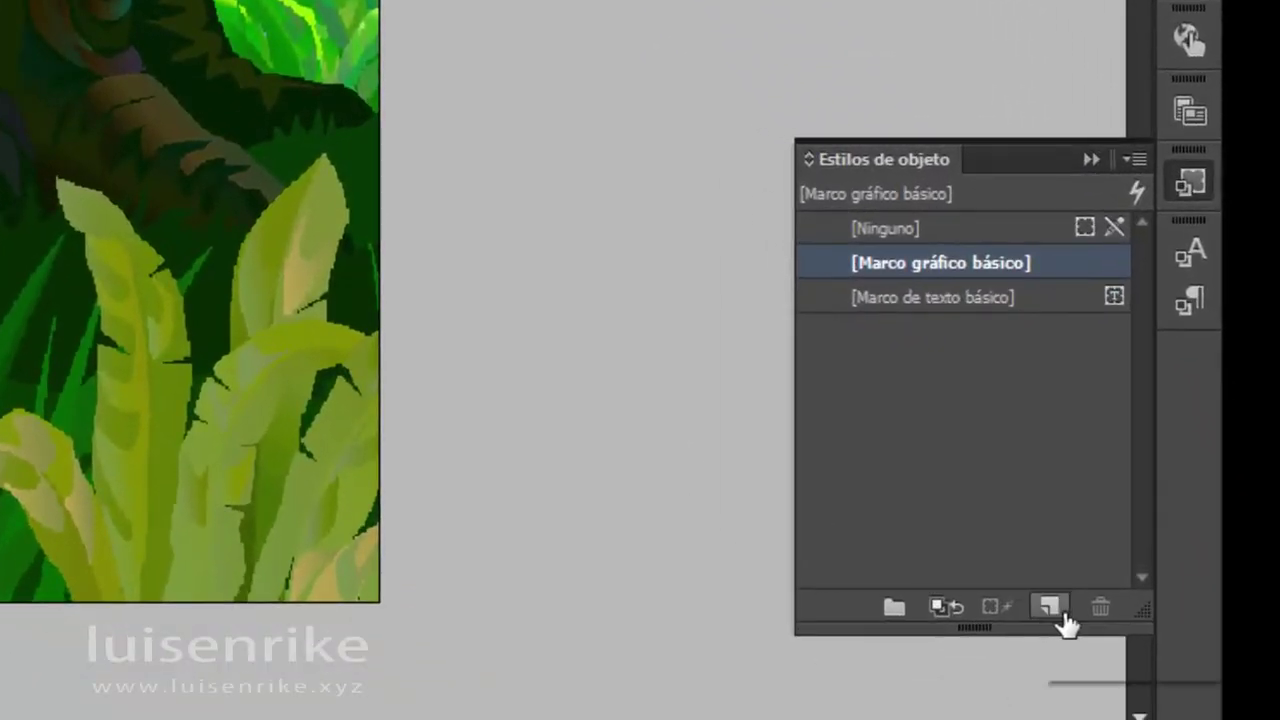
left_click(588, 196)
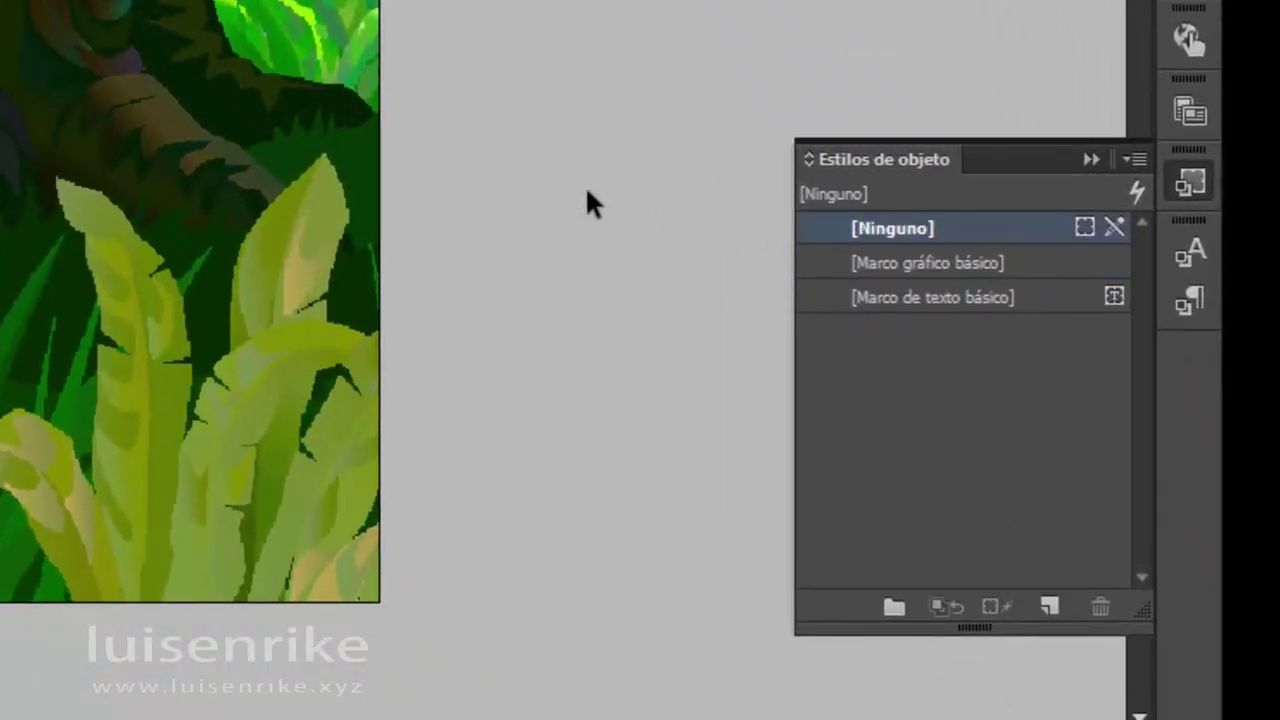
left_click(1048, 607)
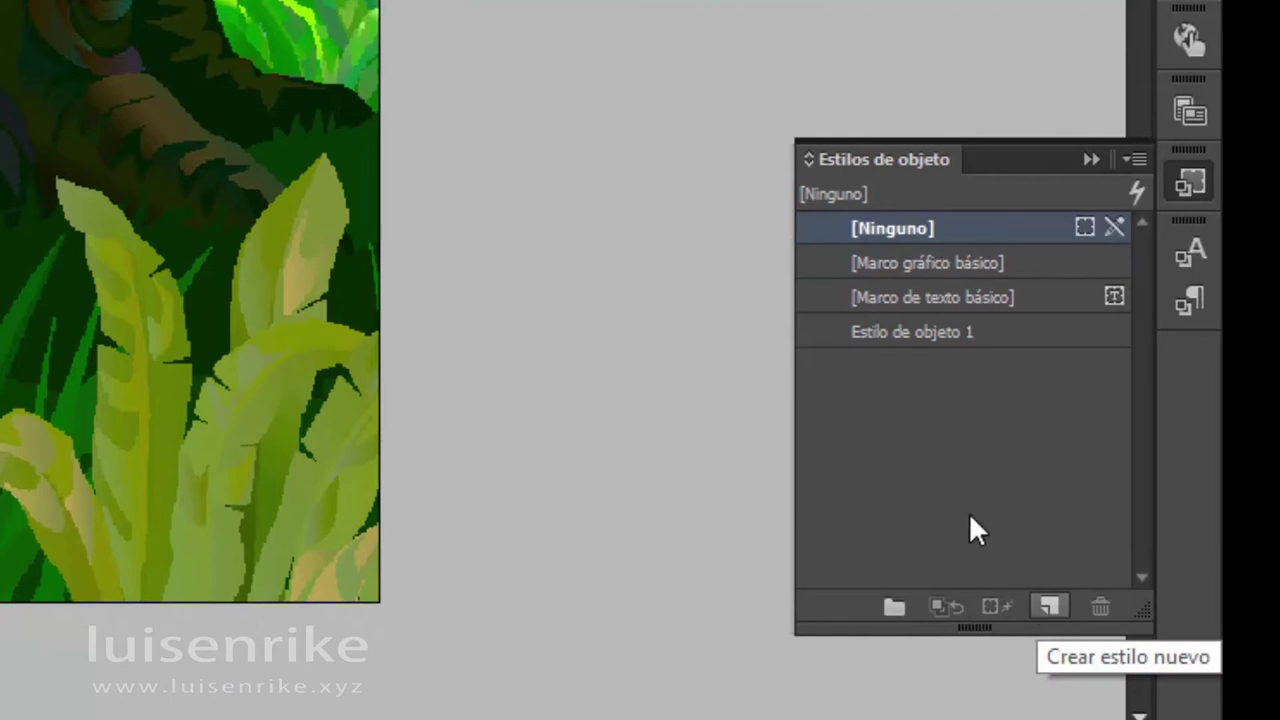
double_click(884, 331)
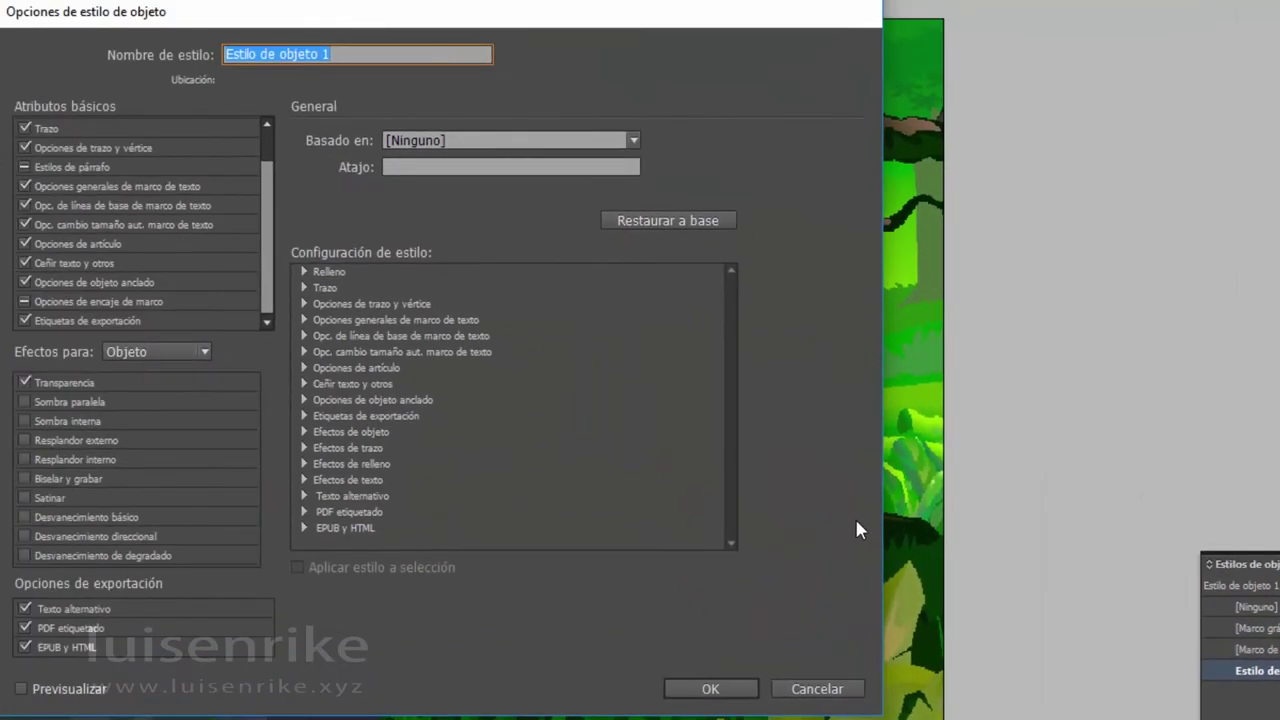
type("arra")
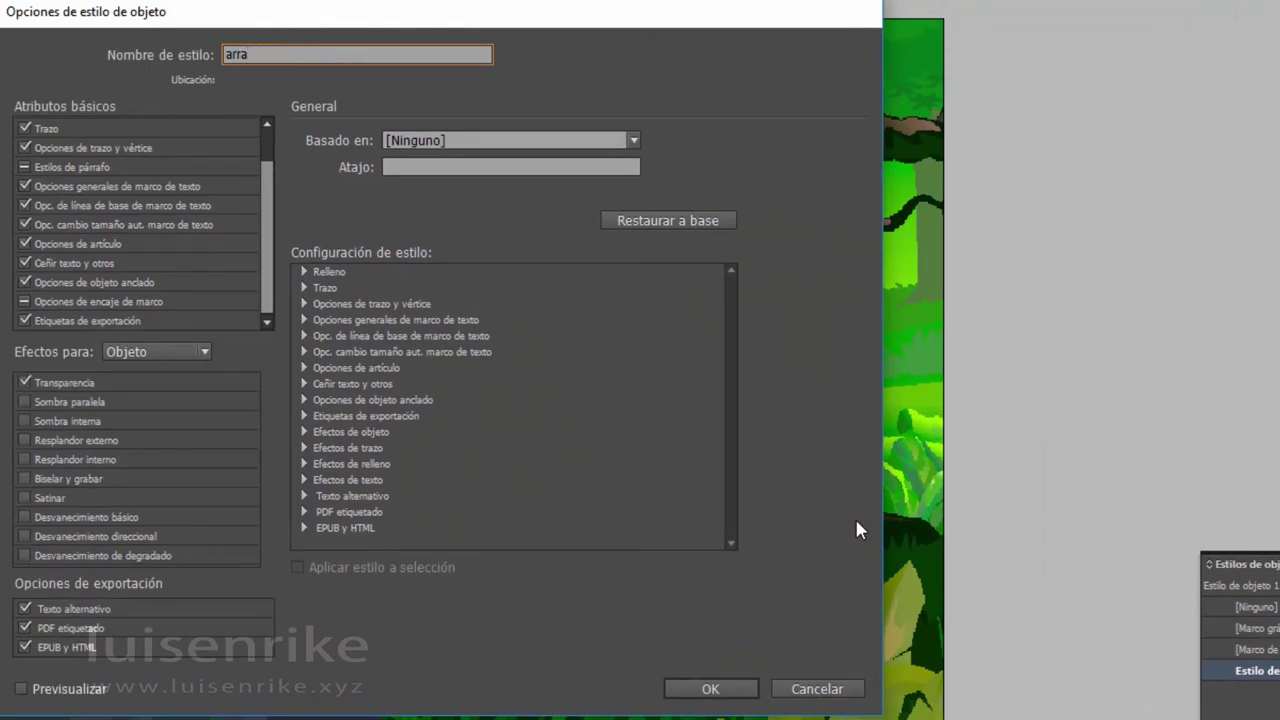
type("strable")
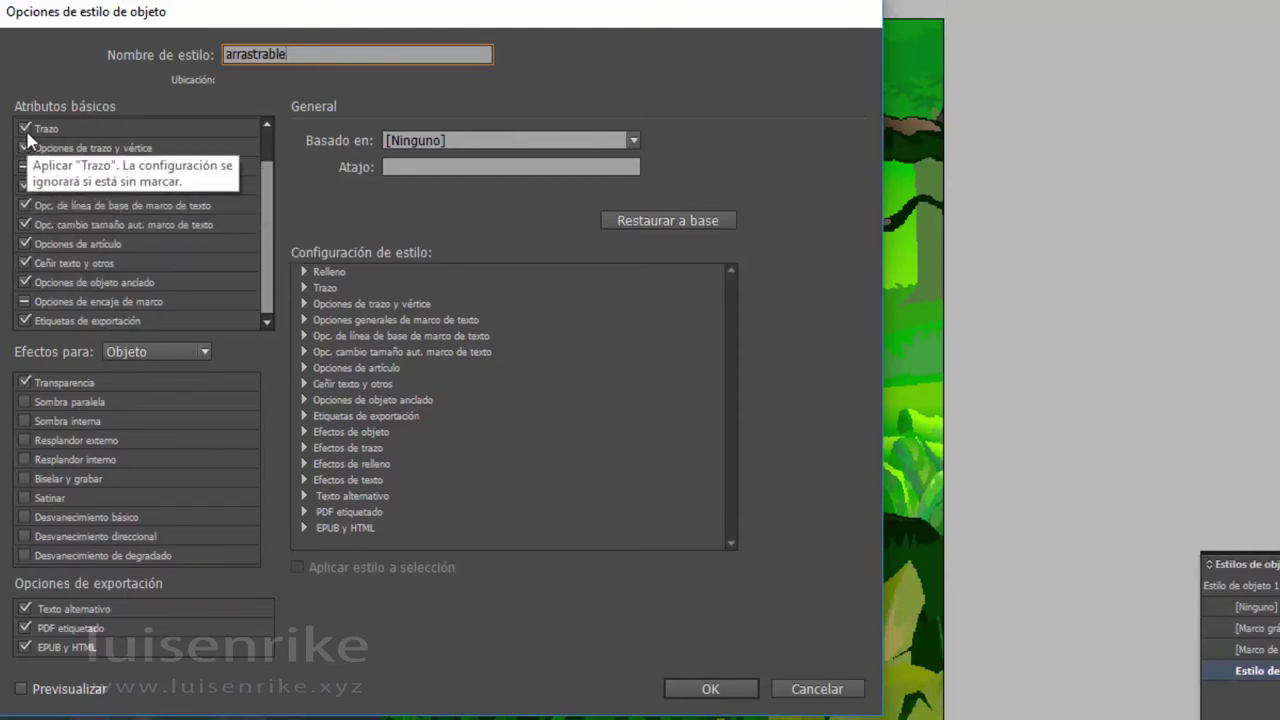
- Set all basic attributes and the Transparencia effect of the arrastrable style to be ignored, and save the style
key("alt")
left_click(25, 129)
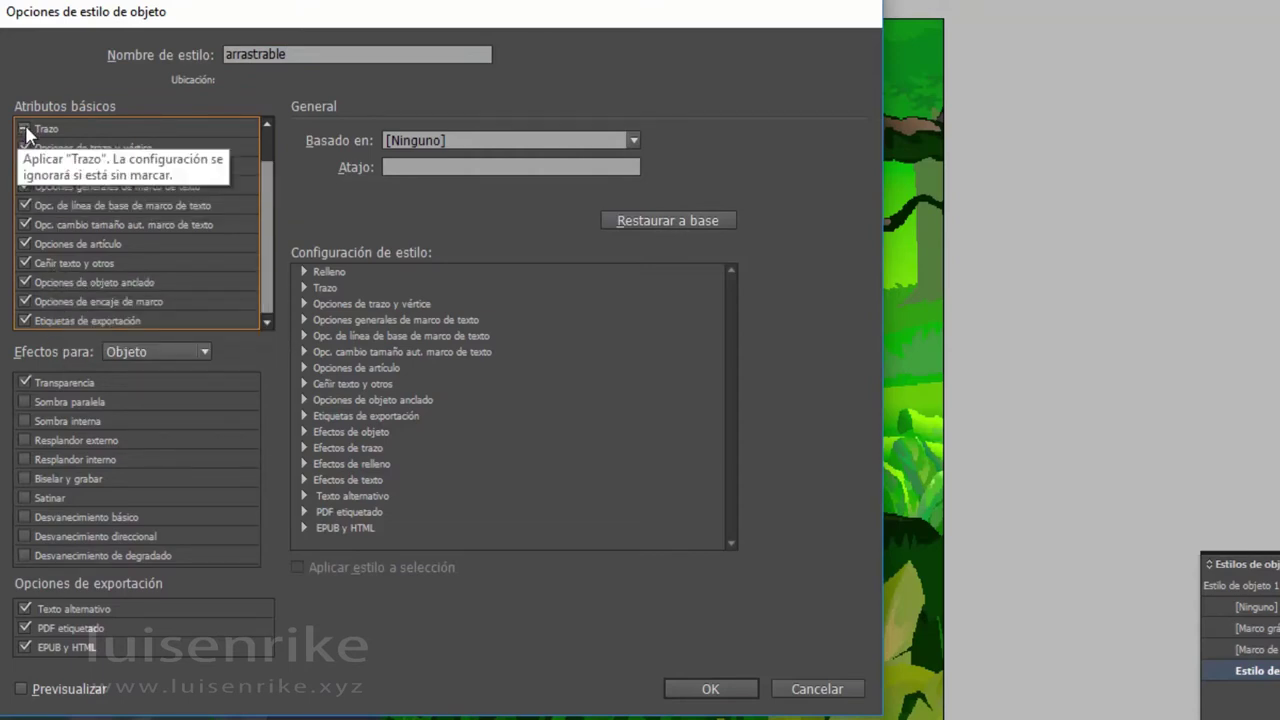
left_click(25, 129, "ctrl")
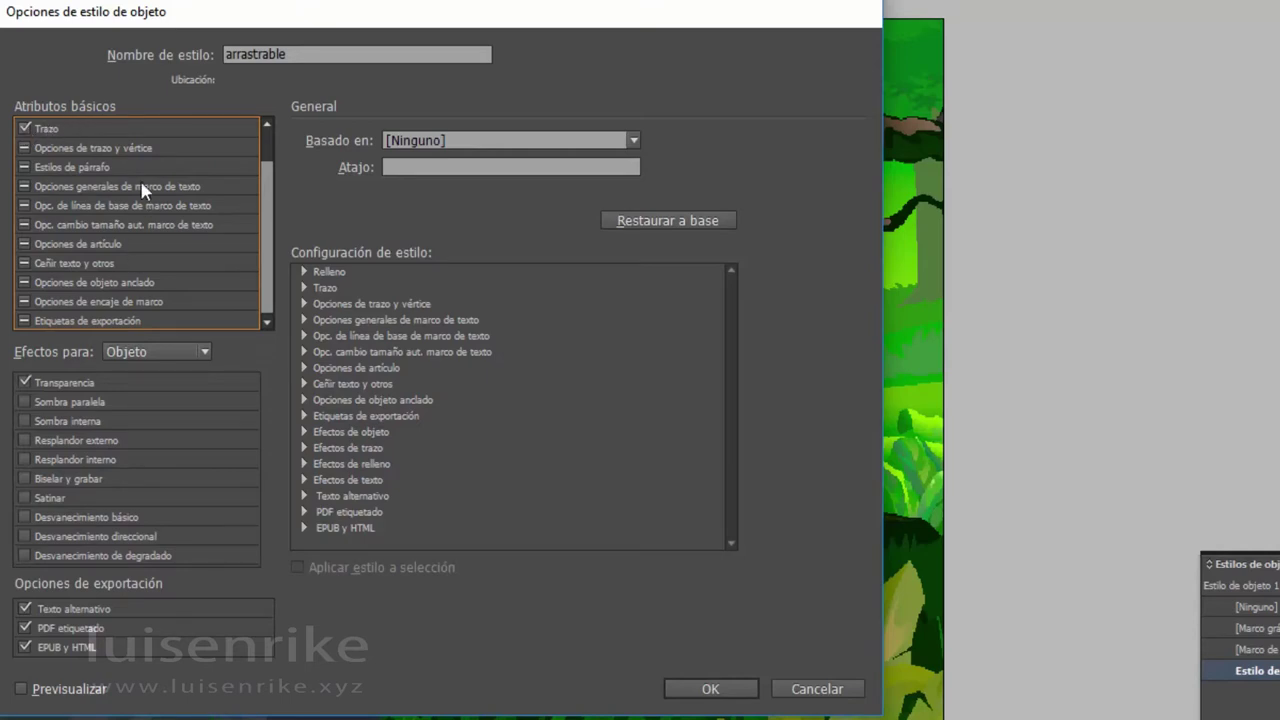
left_click(25, 129)
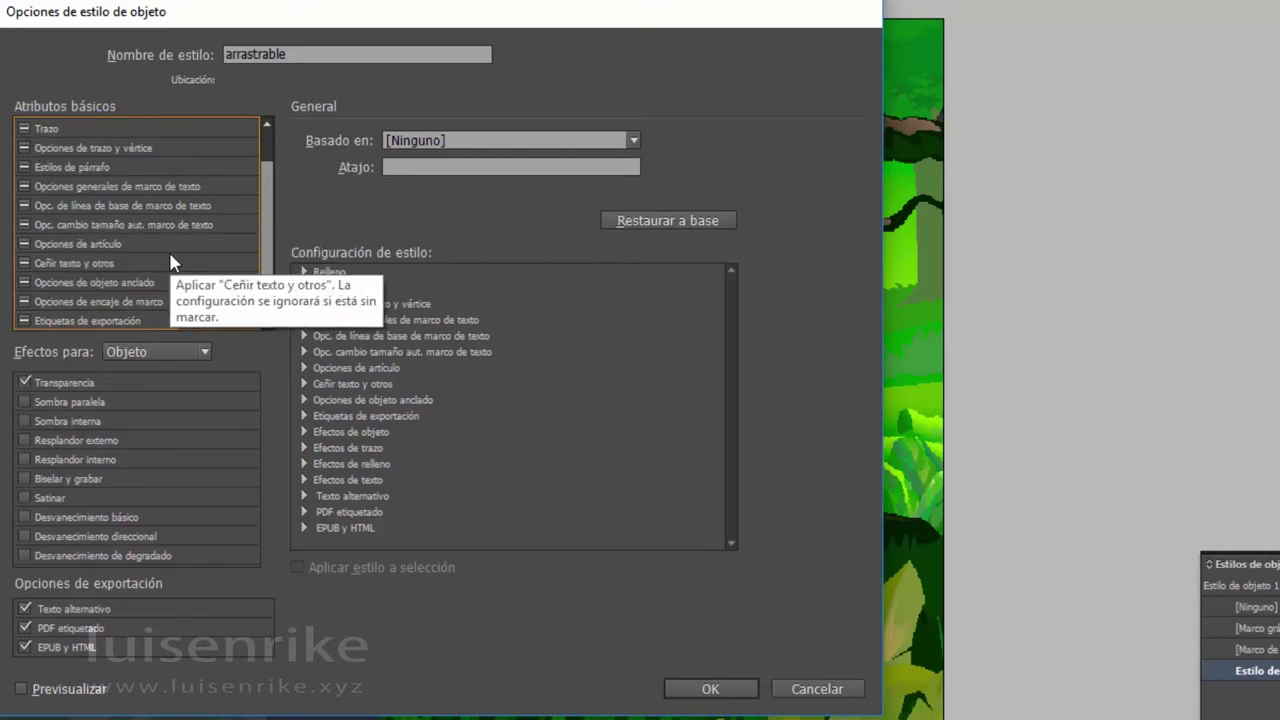
left_click(25, 383)
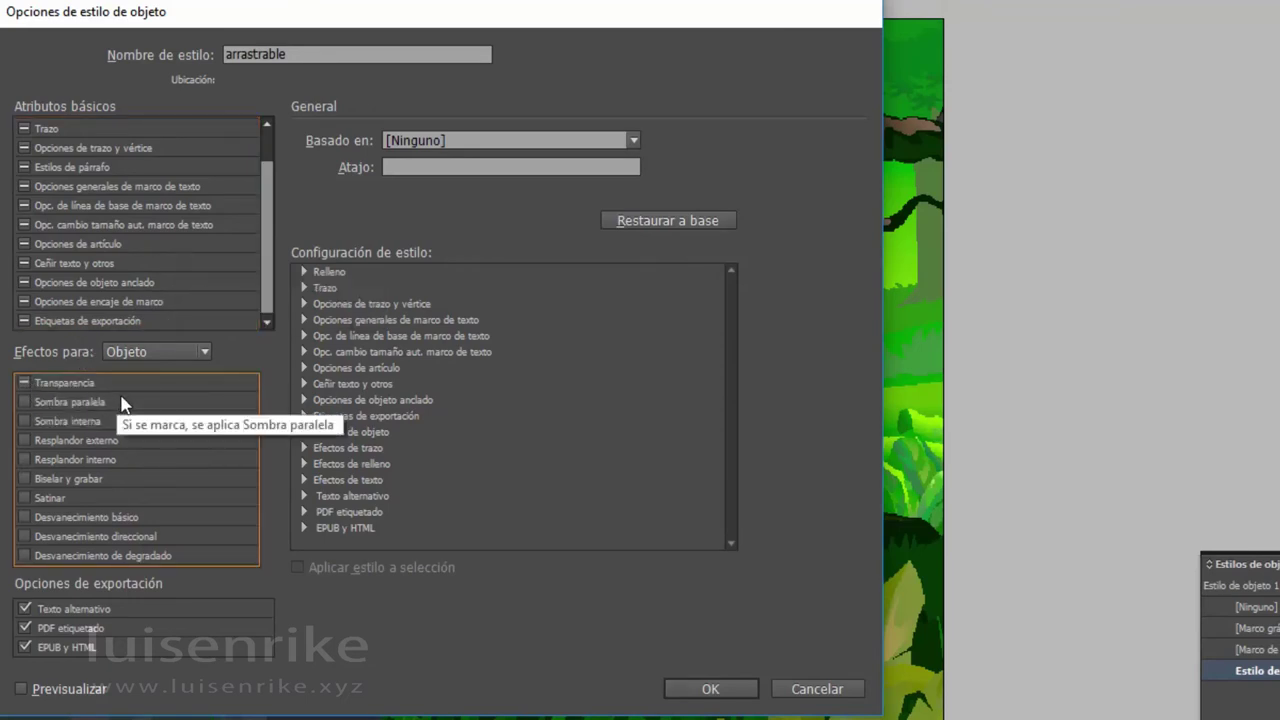
left_click(710, 689)
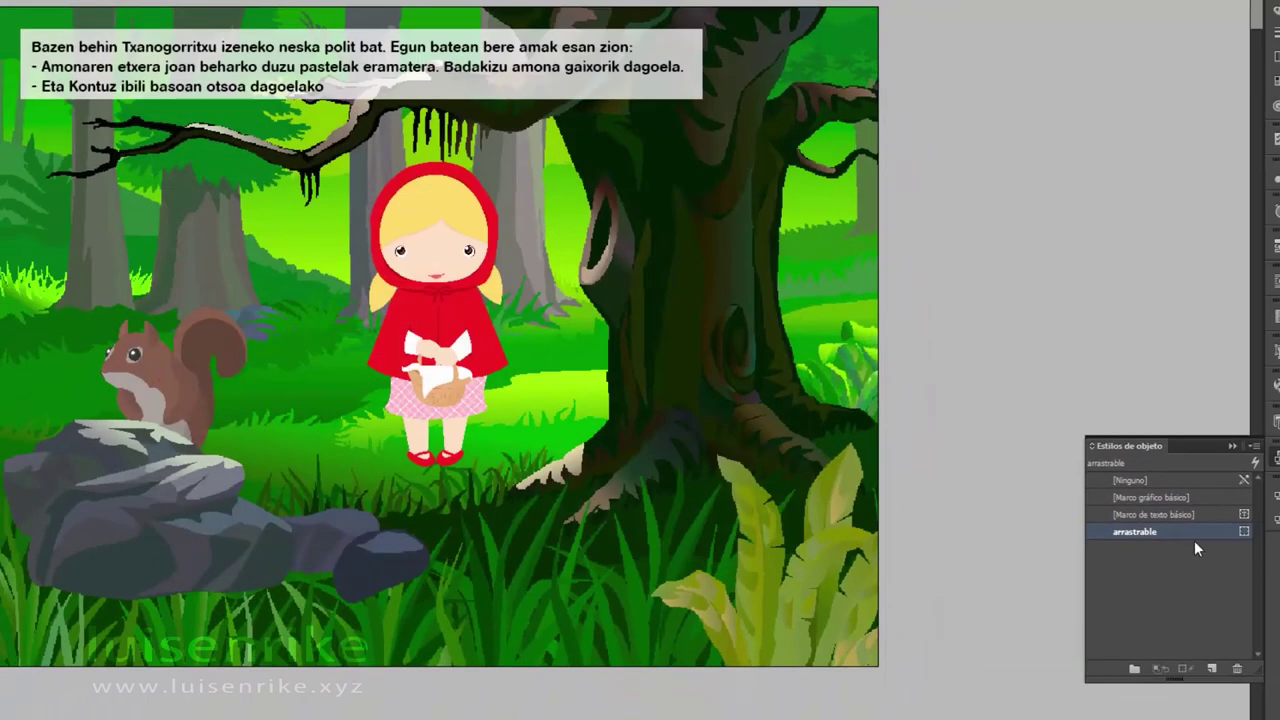
- Apply the arrastrable object style to the girl, the squirrel and the rocks on the forest page
left_click(152, 388)
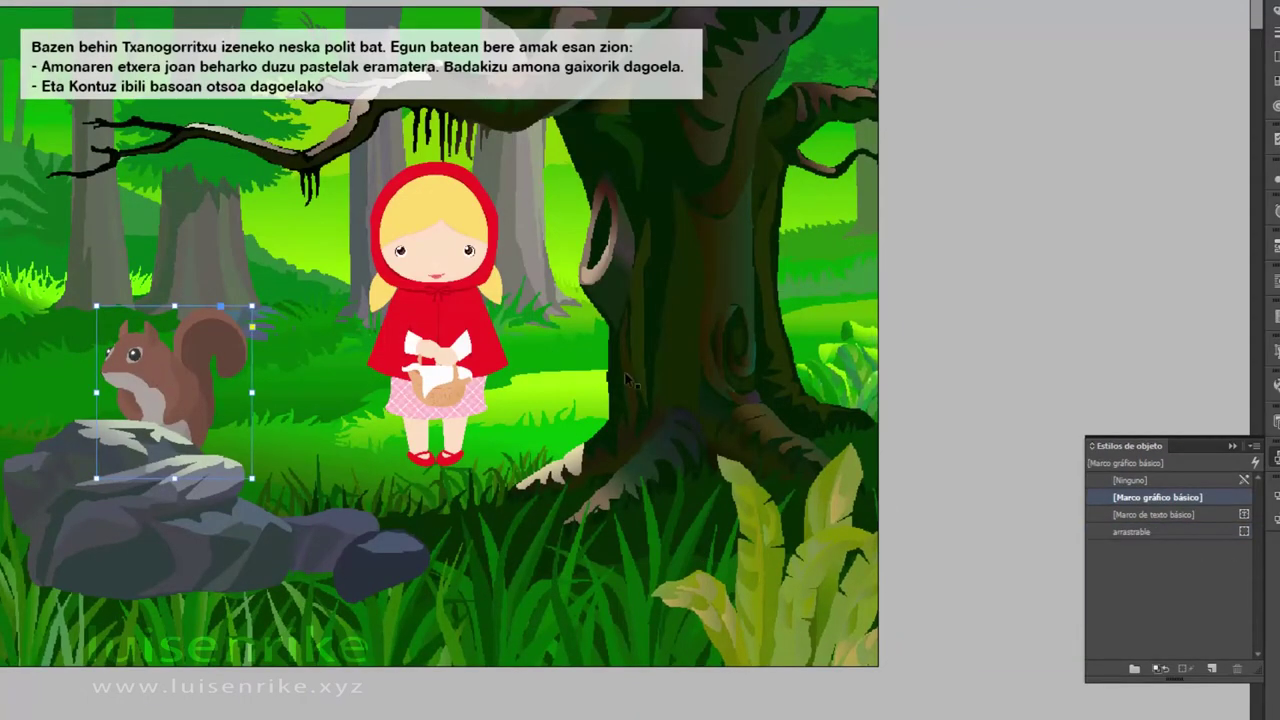
left_click(425, 348)
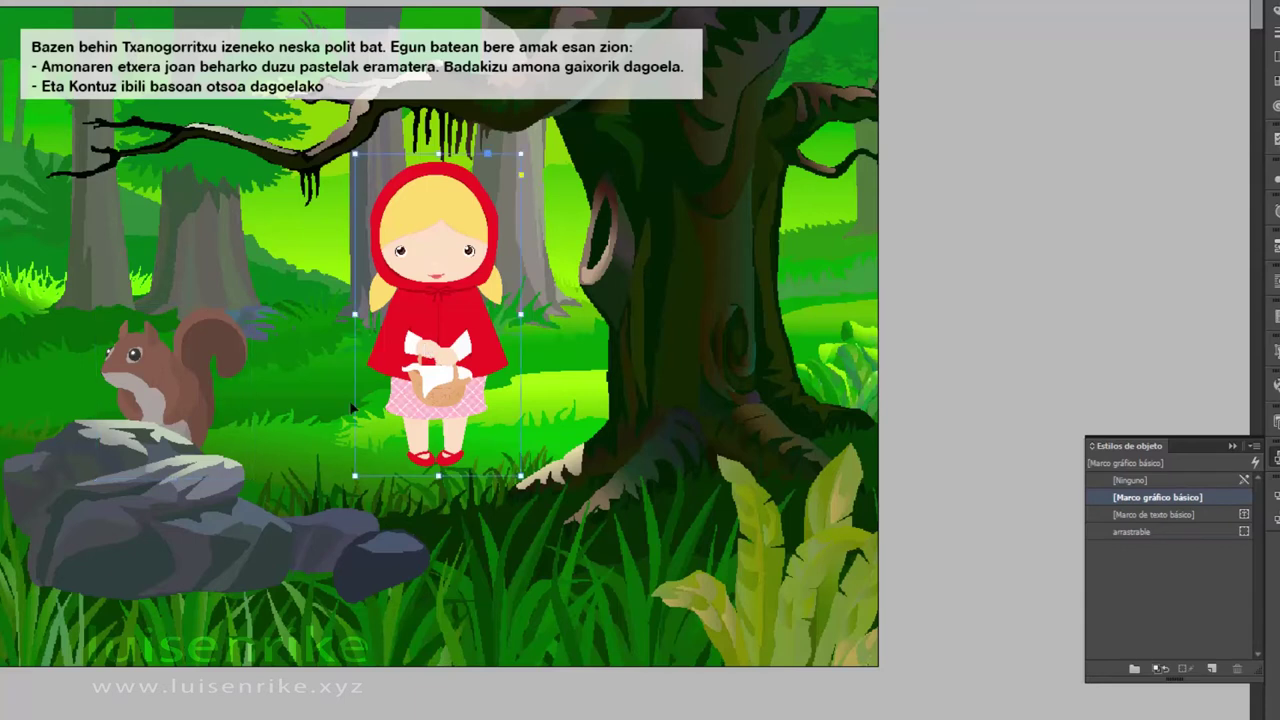
left_click(157, 385, "shift")
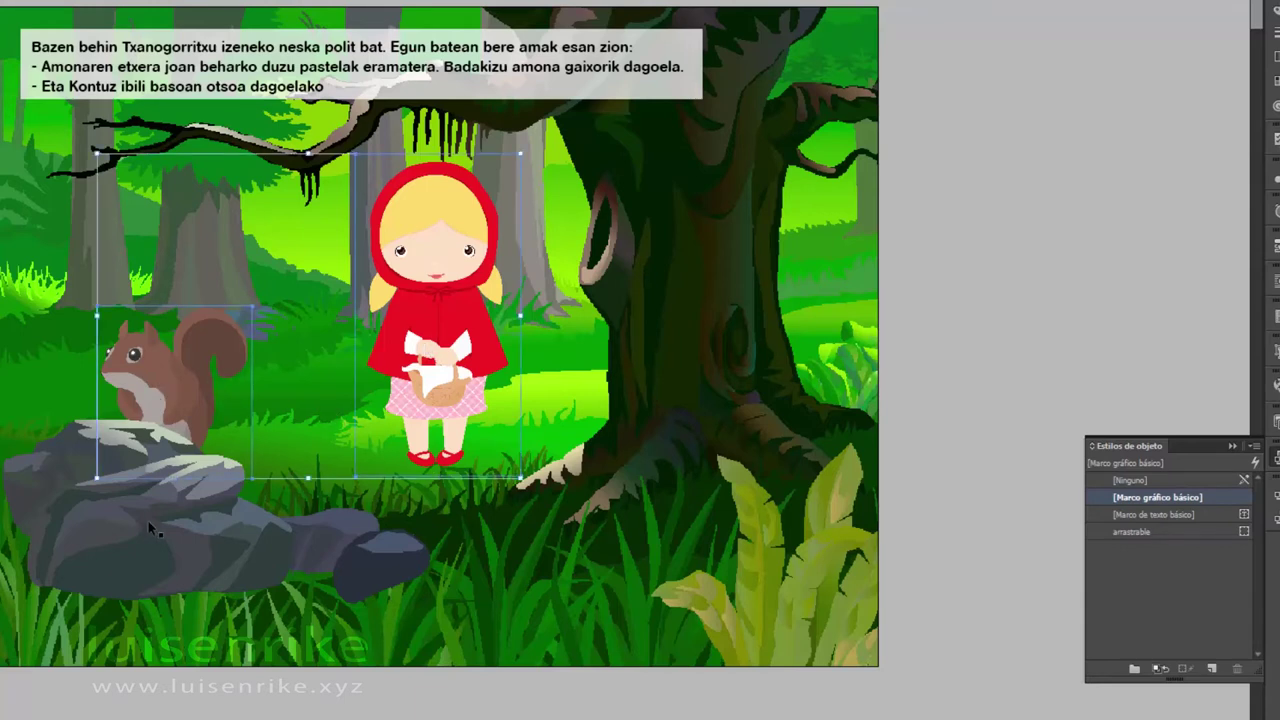
left_click(148, 521, "shift")
left_click(1135, 532)
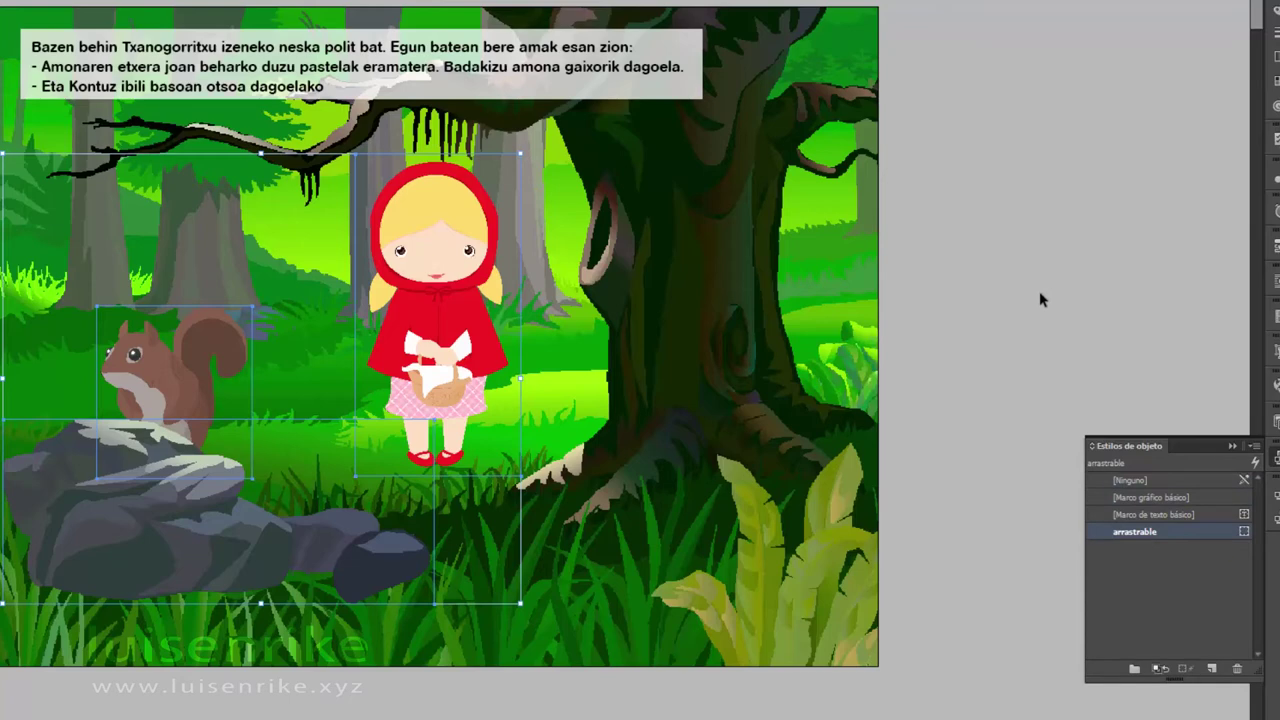
left_click(1046, 157)
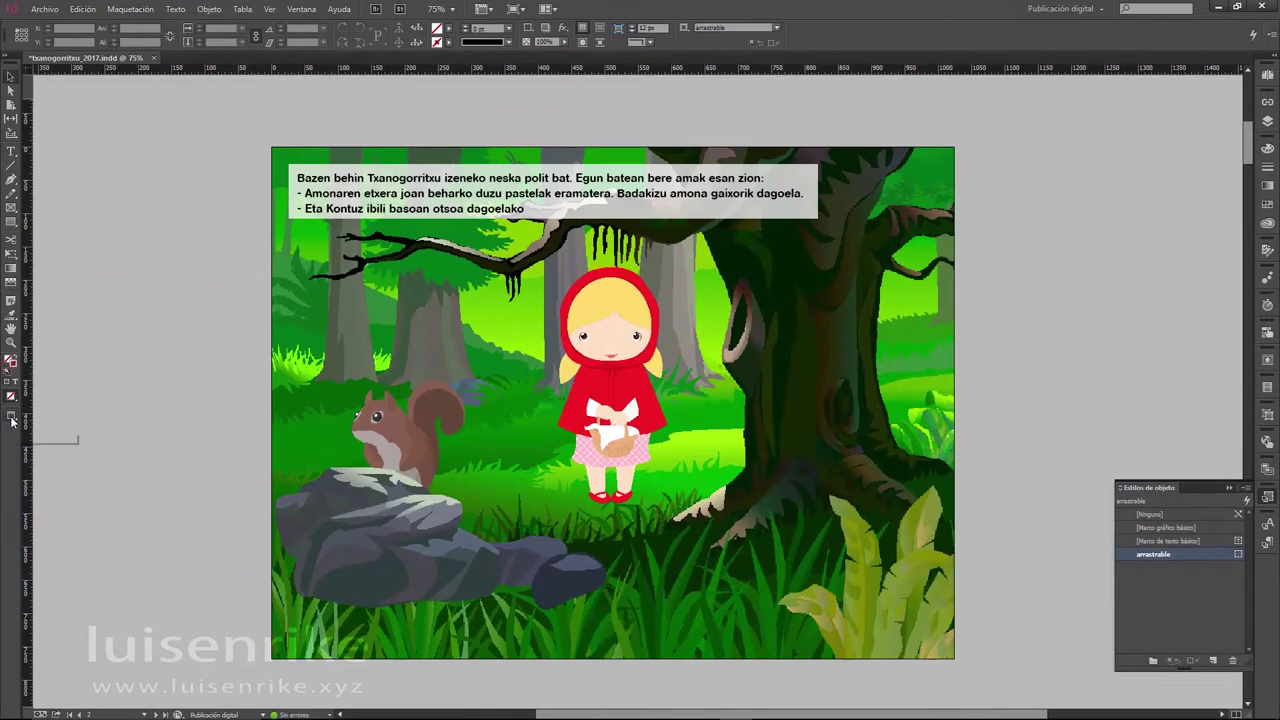
- Switch the screen mode to Normal to show the pasteboard objects, and select the bird to display its motion path
left_click(12, 418)
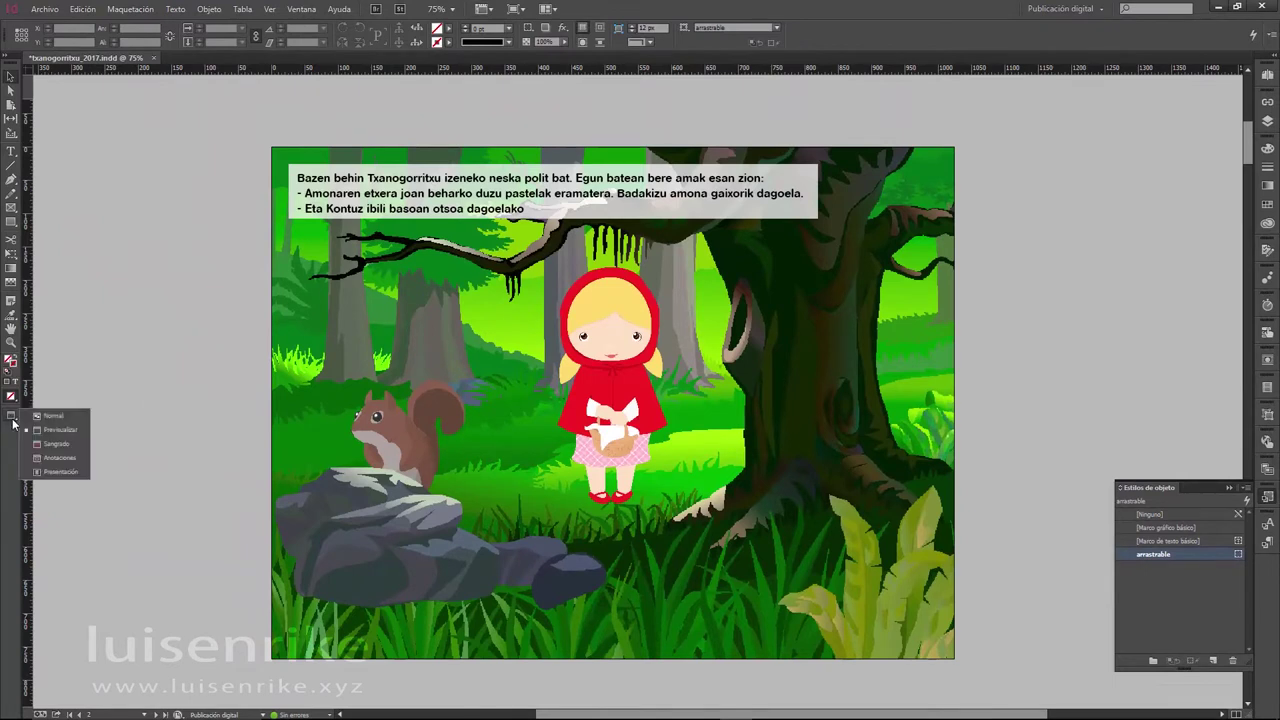
left_click(78, 419)
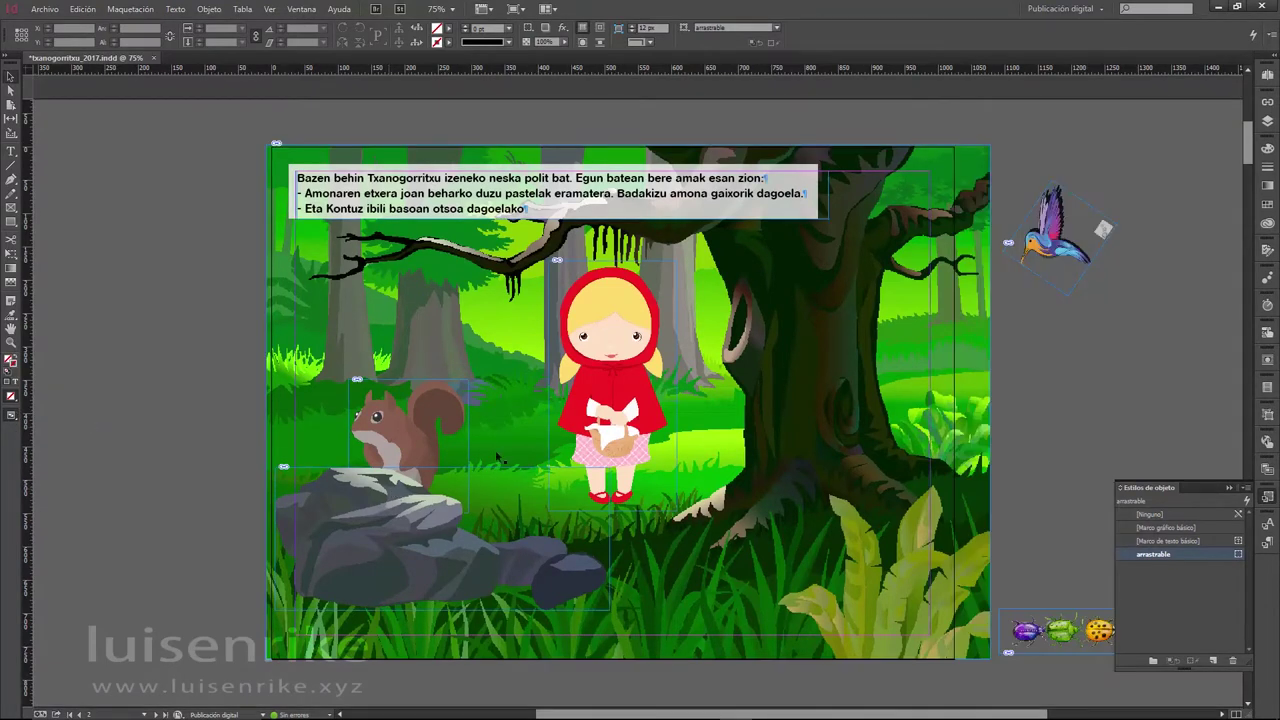
left_click(1038, 270)
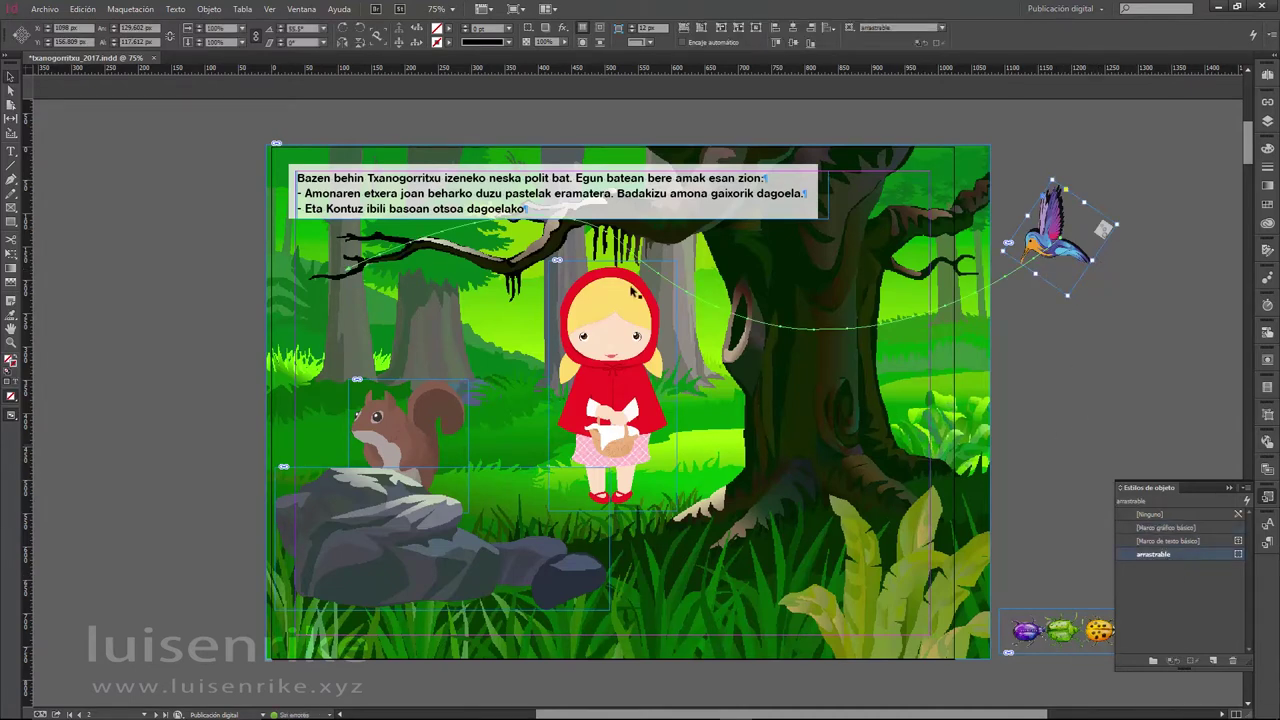
left_click(1152, 490)
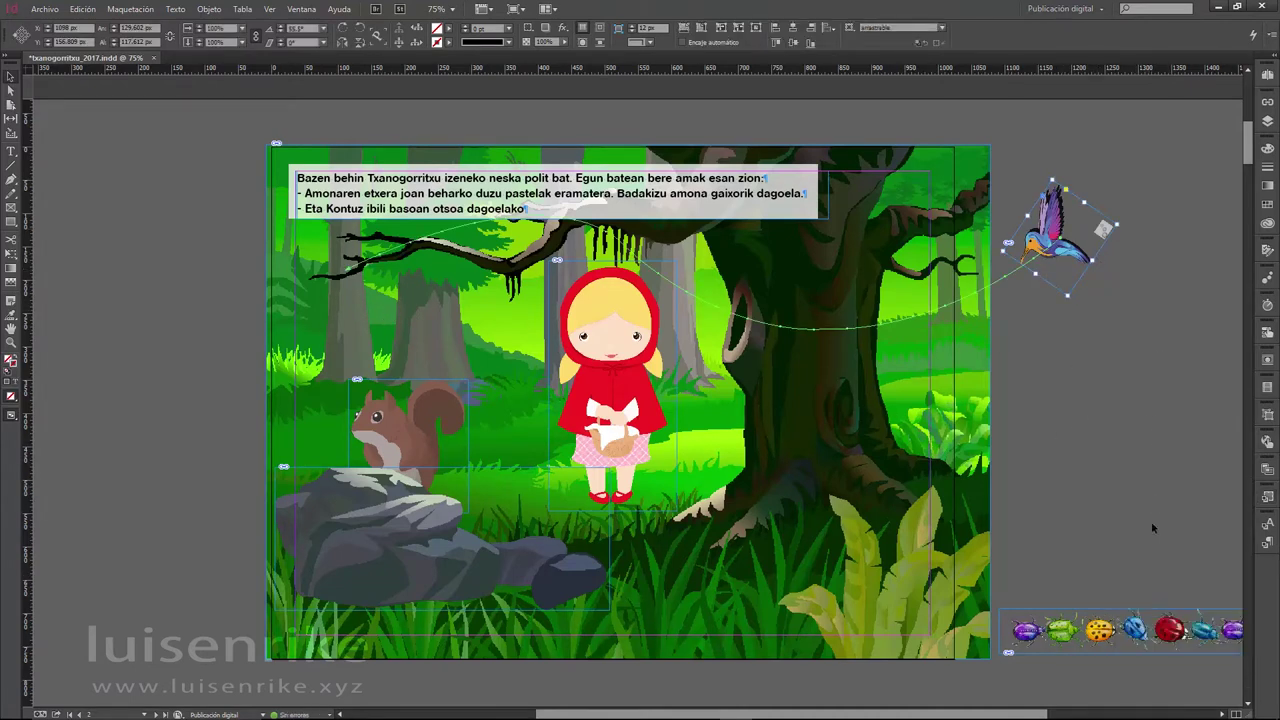
- Try the bug strip beyond the page's left edge, then place it outside the right edge at about X 1110 px
left_click(1121, 616)
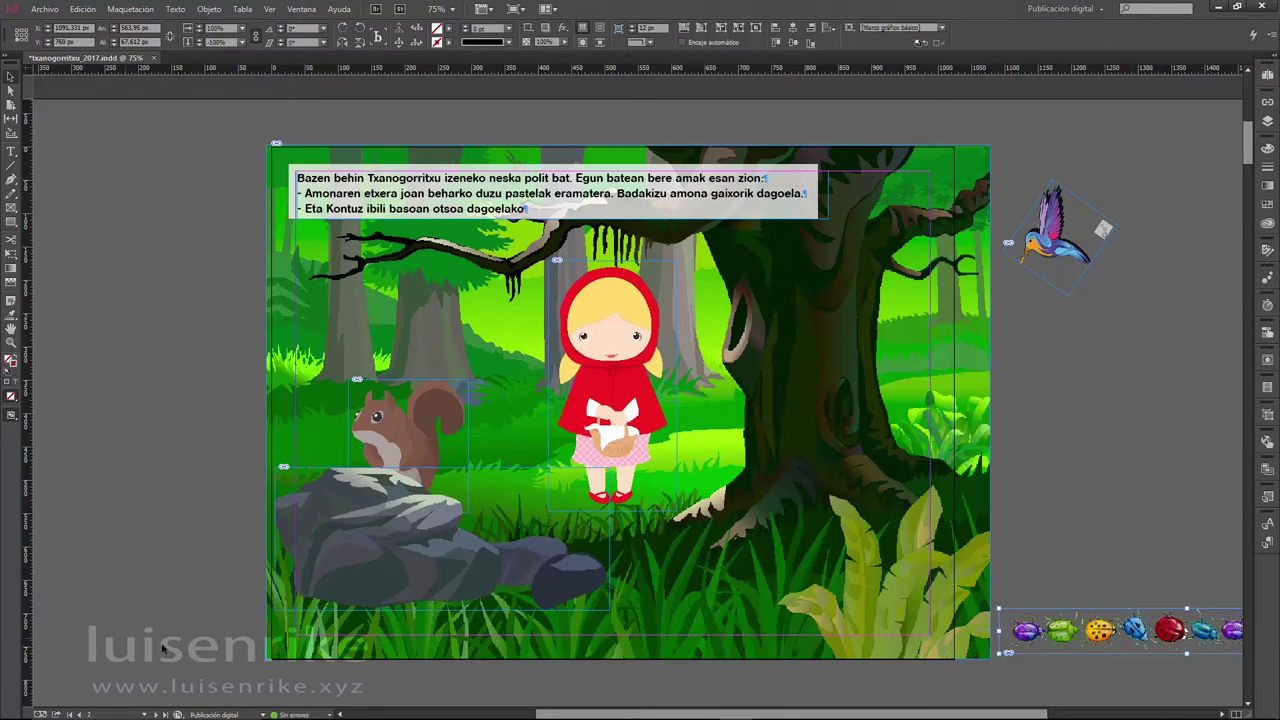
left_click_drag(1160, 625, 181, 630)
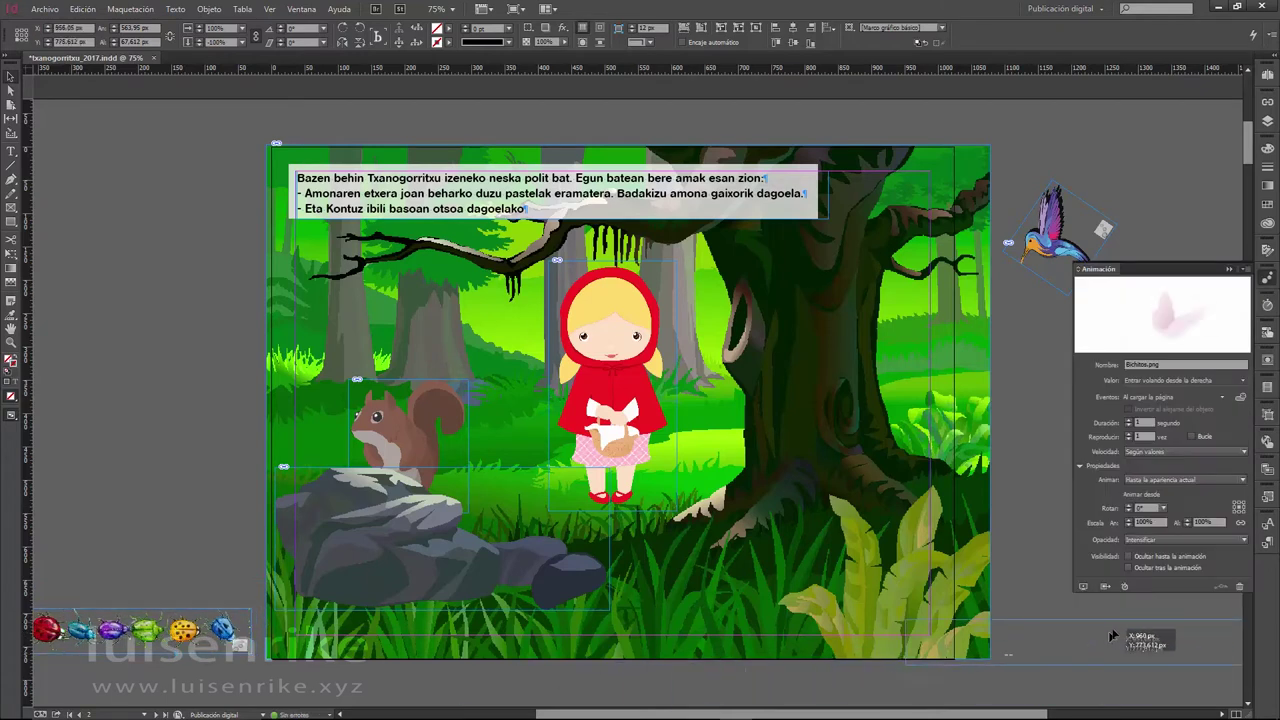
key("ctrl+z")
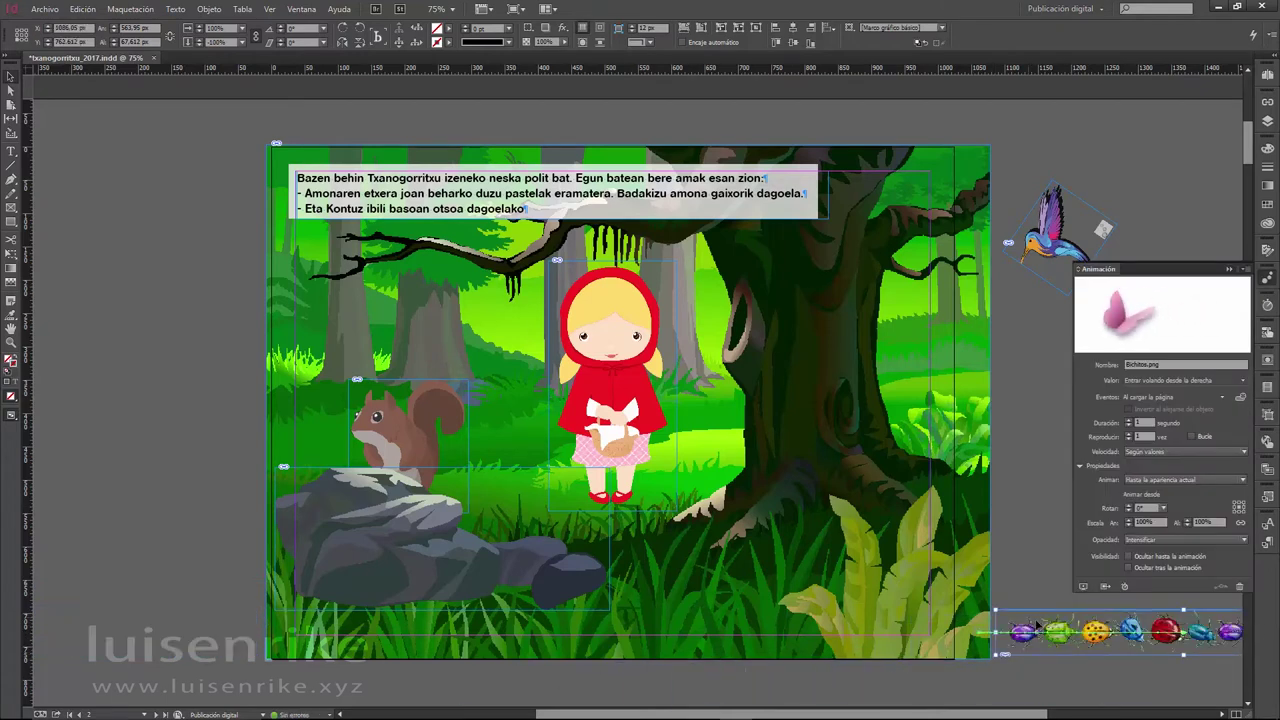
left_click_drag(1037, 626, 1052, 626)
left_click(1037, 602)
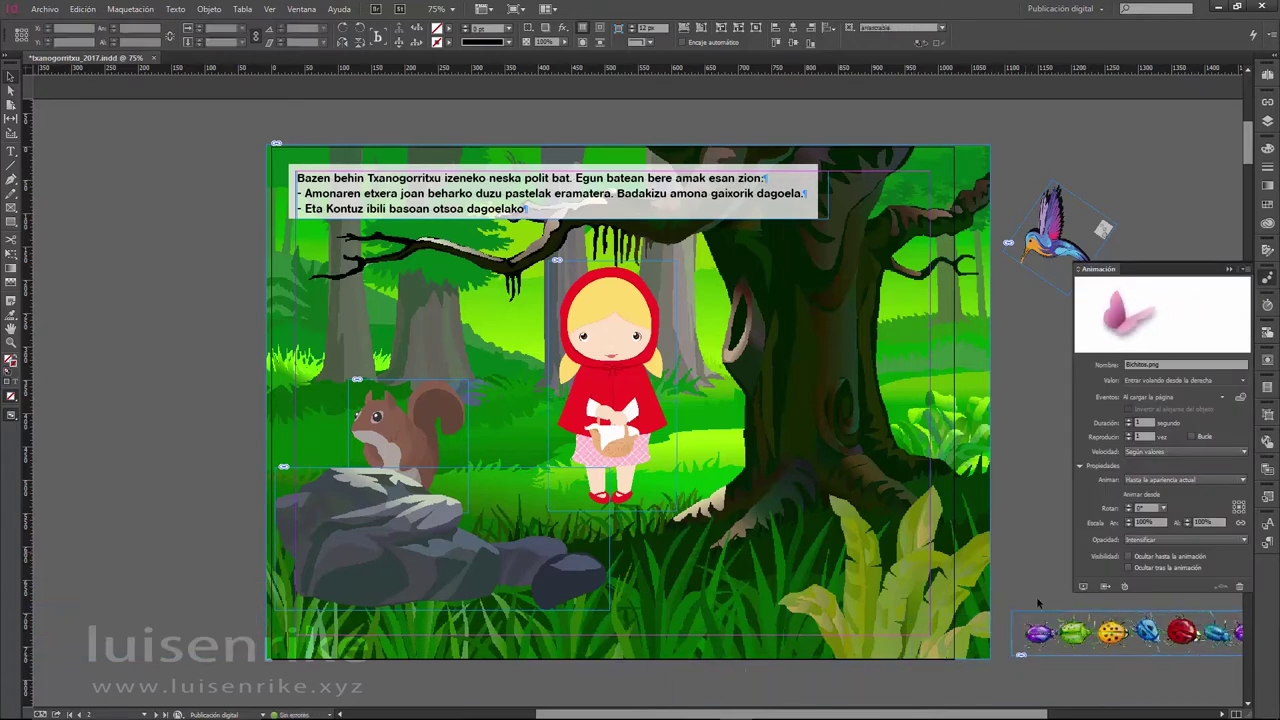
- Clear the bug strip's animation preset and apply Entrar volando desde la izquierda instead
left_click(560, 388)
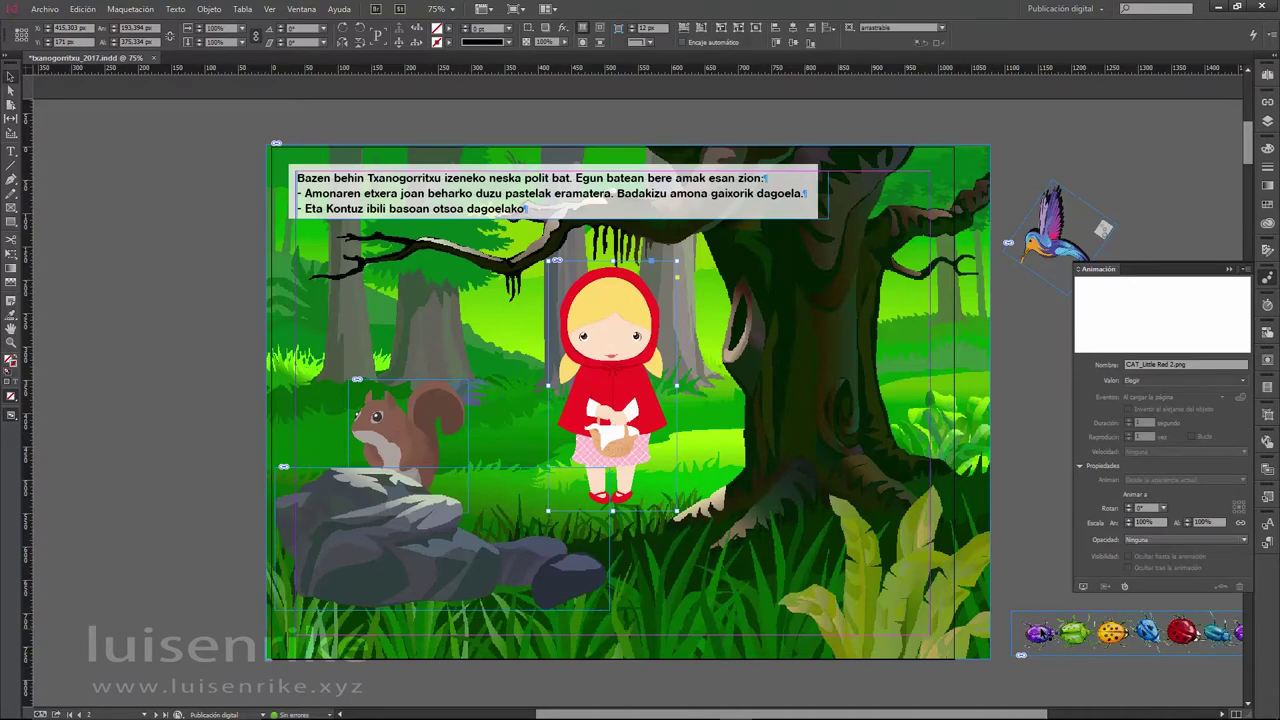
left_click(1031, 627)
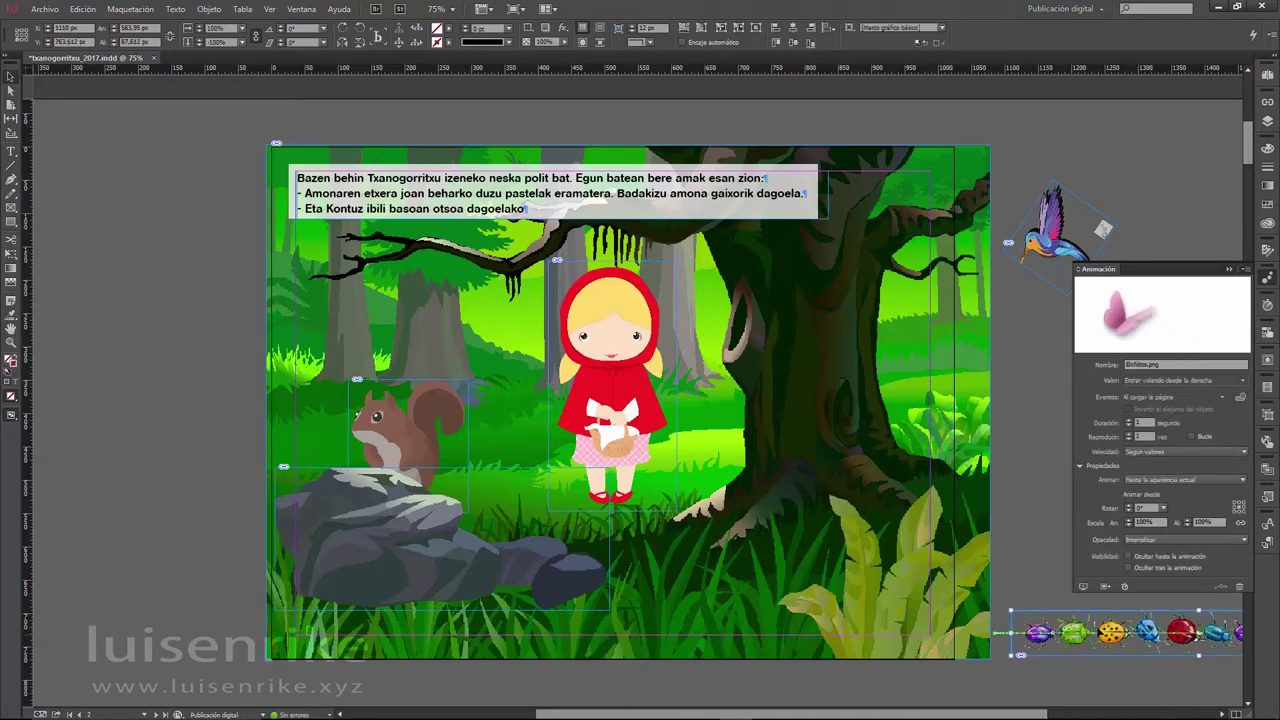
left_click(1243, 381)
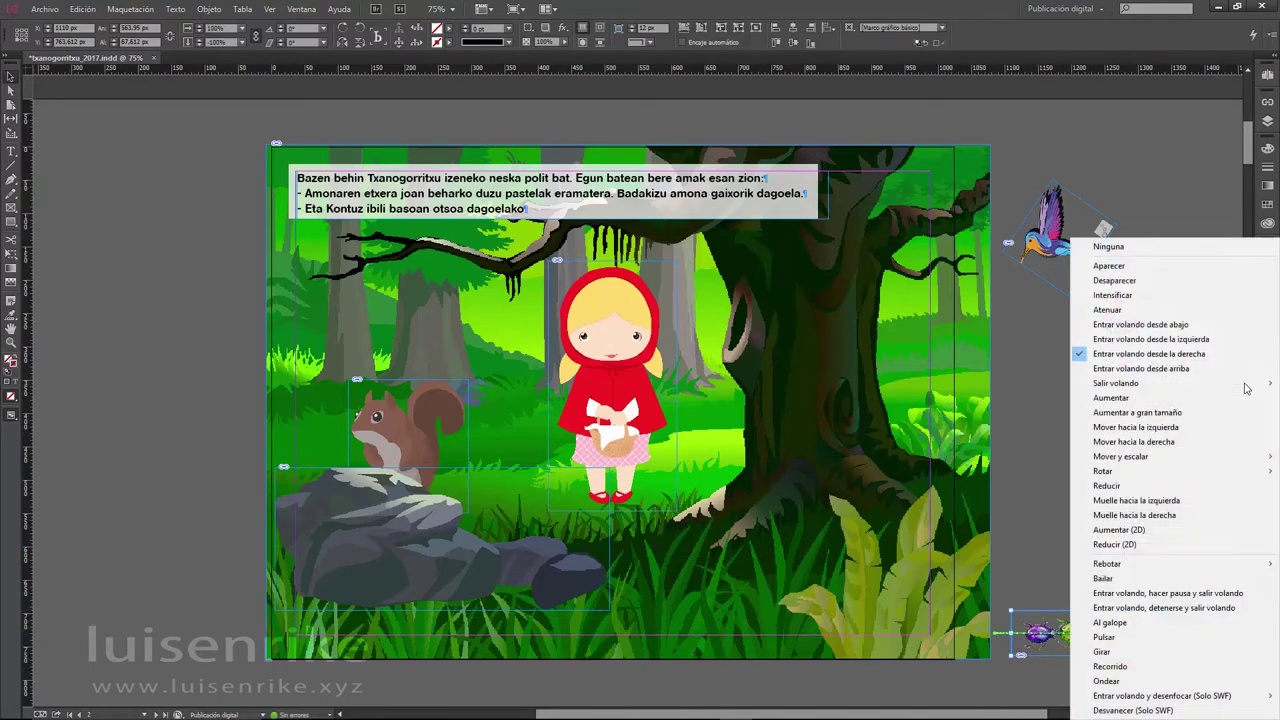
left_click(1097, 246)
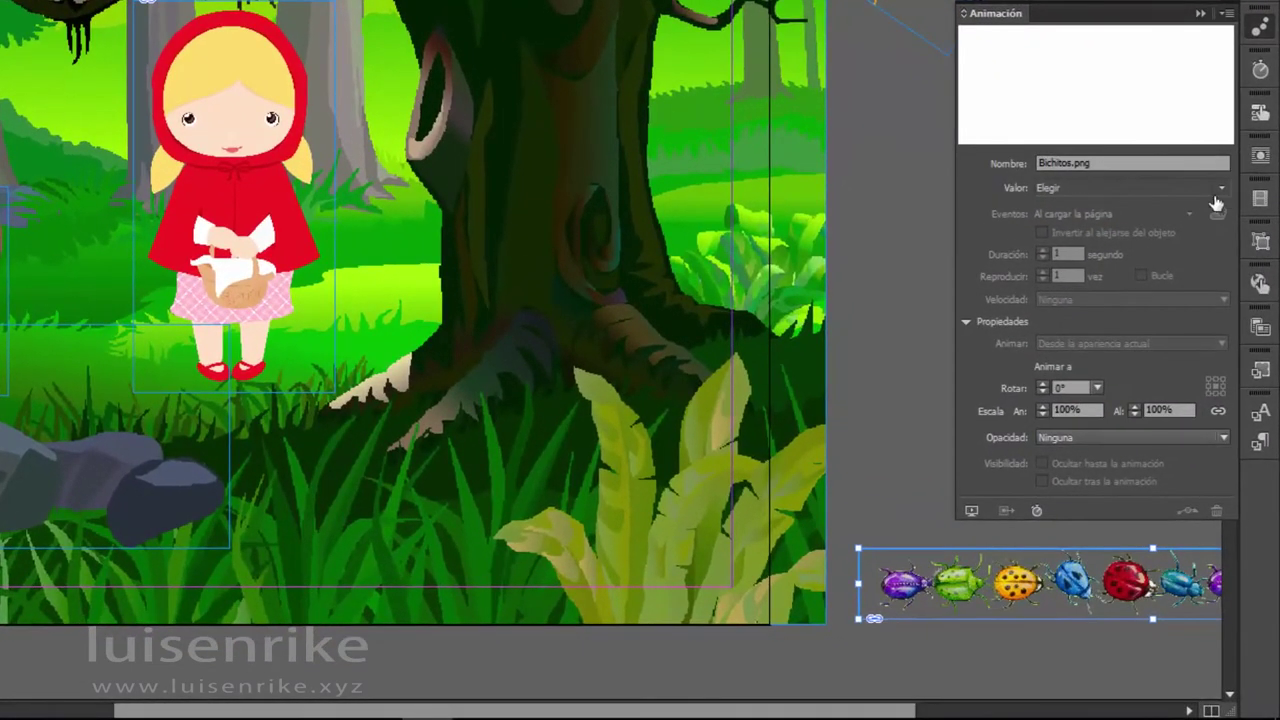
left_click(1245, 383)
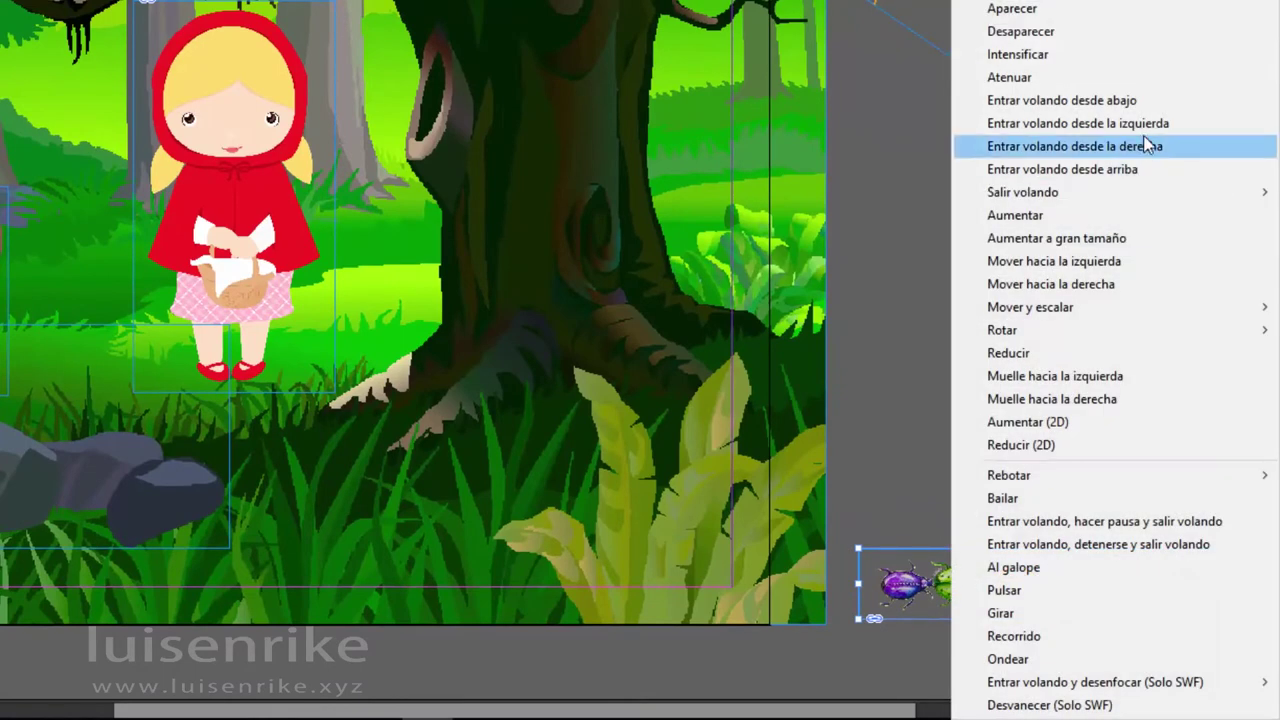
left_click(1137, 128)
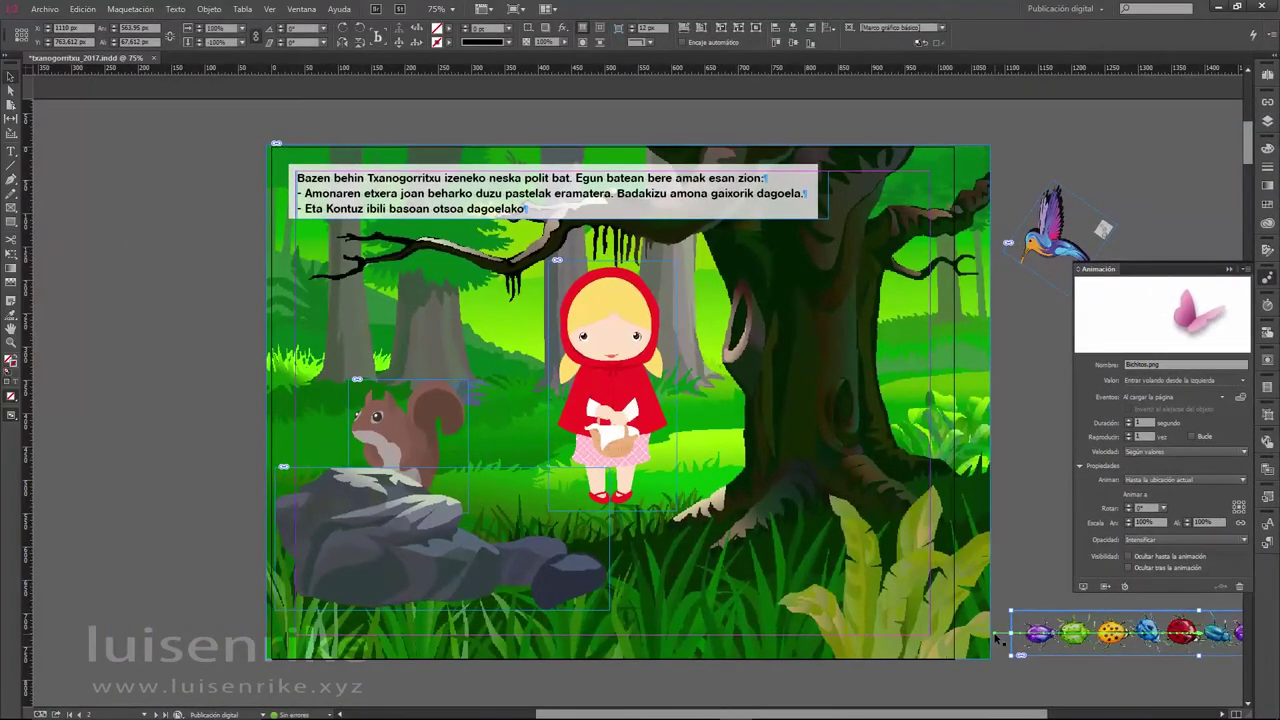
- Extend the bug strip's motion path beyond the page's left edge to about 1739 px long and play the interactivity preview
left_click(996, 639)
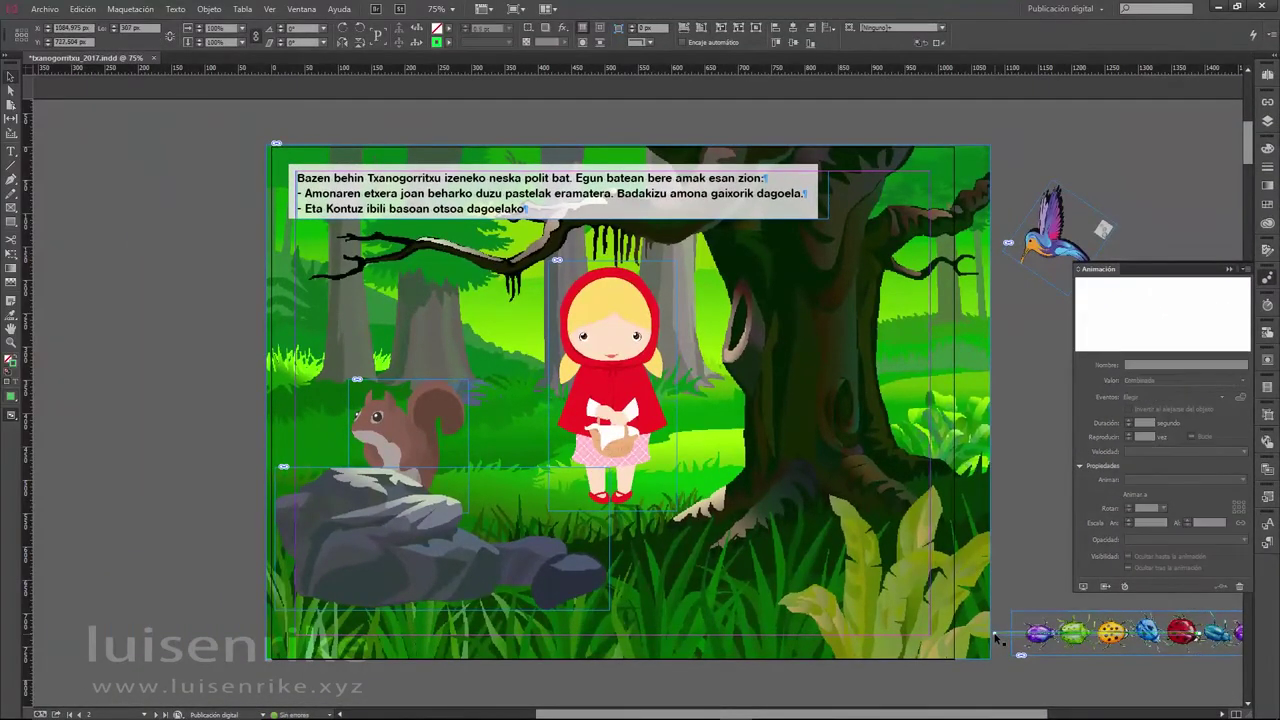
left_click_drag(996, 633, 42, 633)
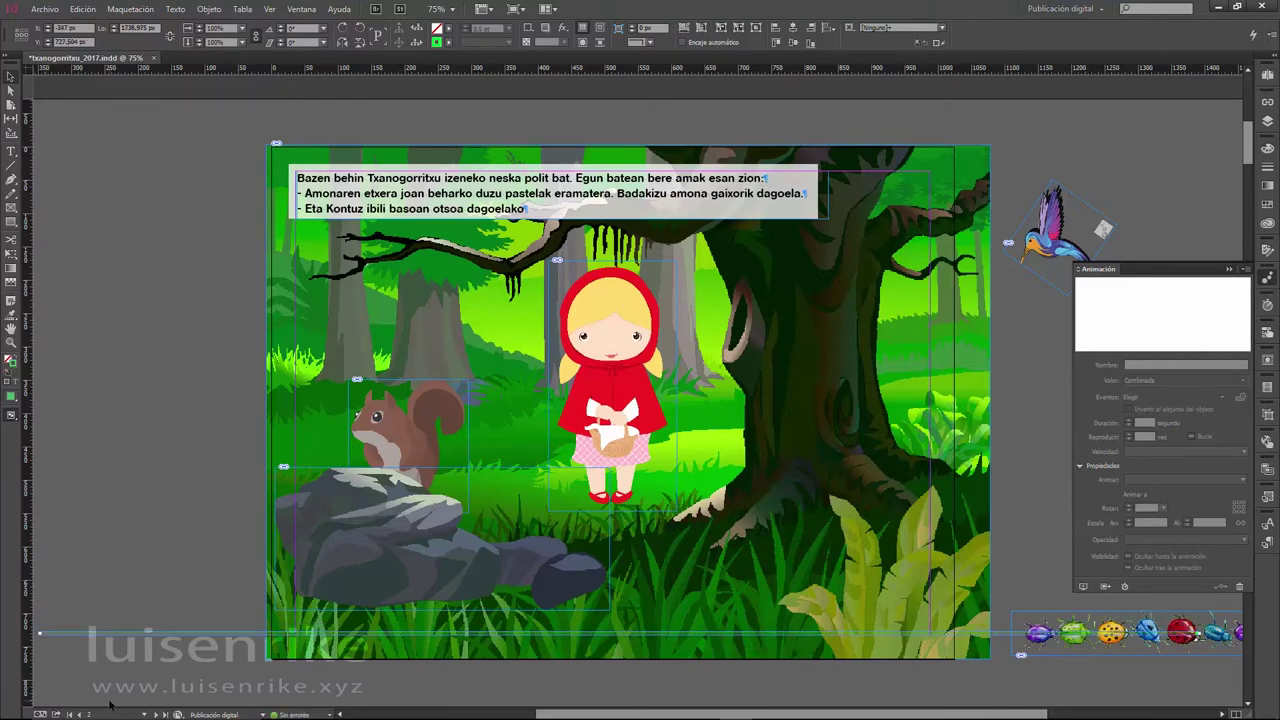
left_click(1113, 590)
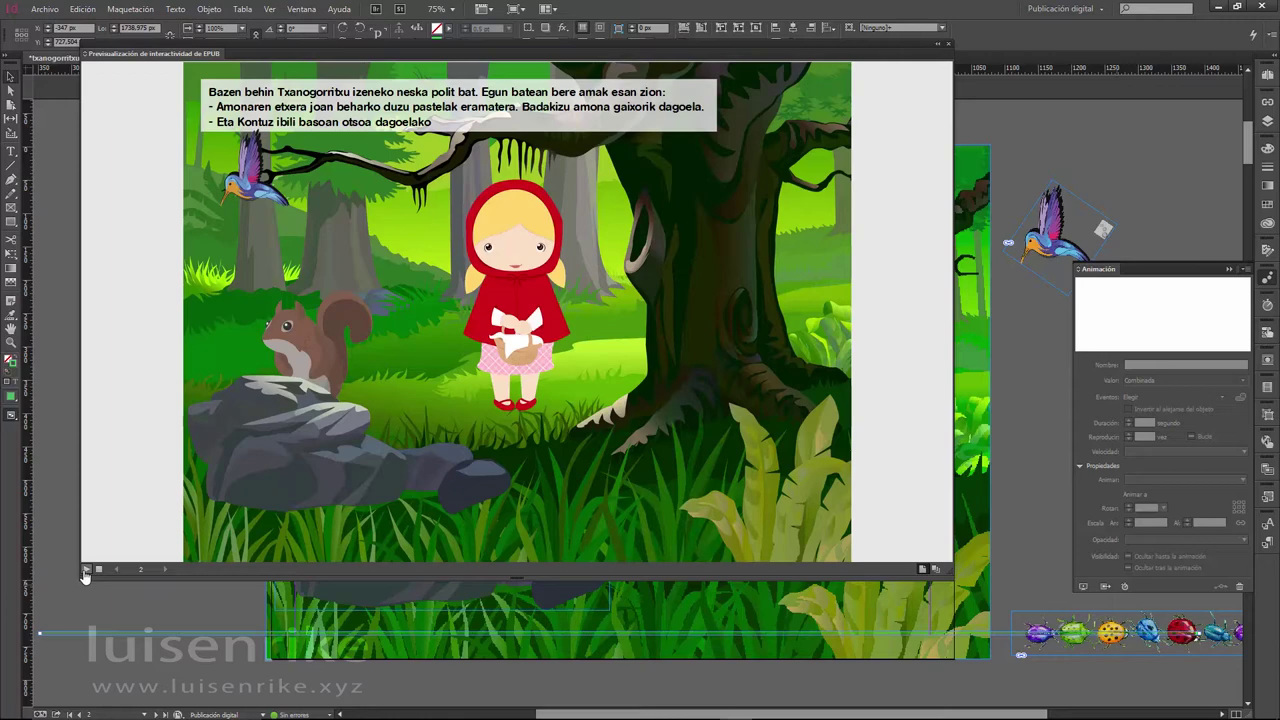
left_click(86, 569)
left_click(940, 50)
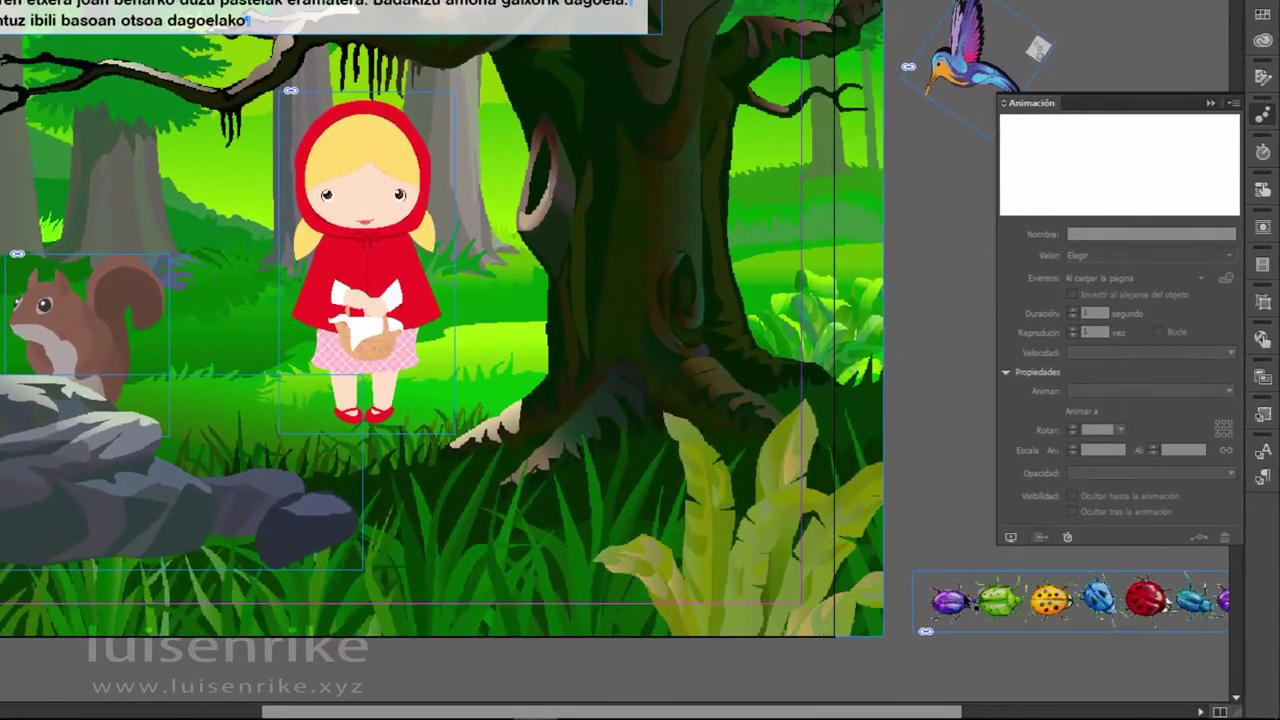
- Set the bug strip's animation opacity to Ninguna
left_click(975, 600)
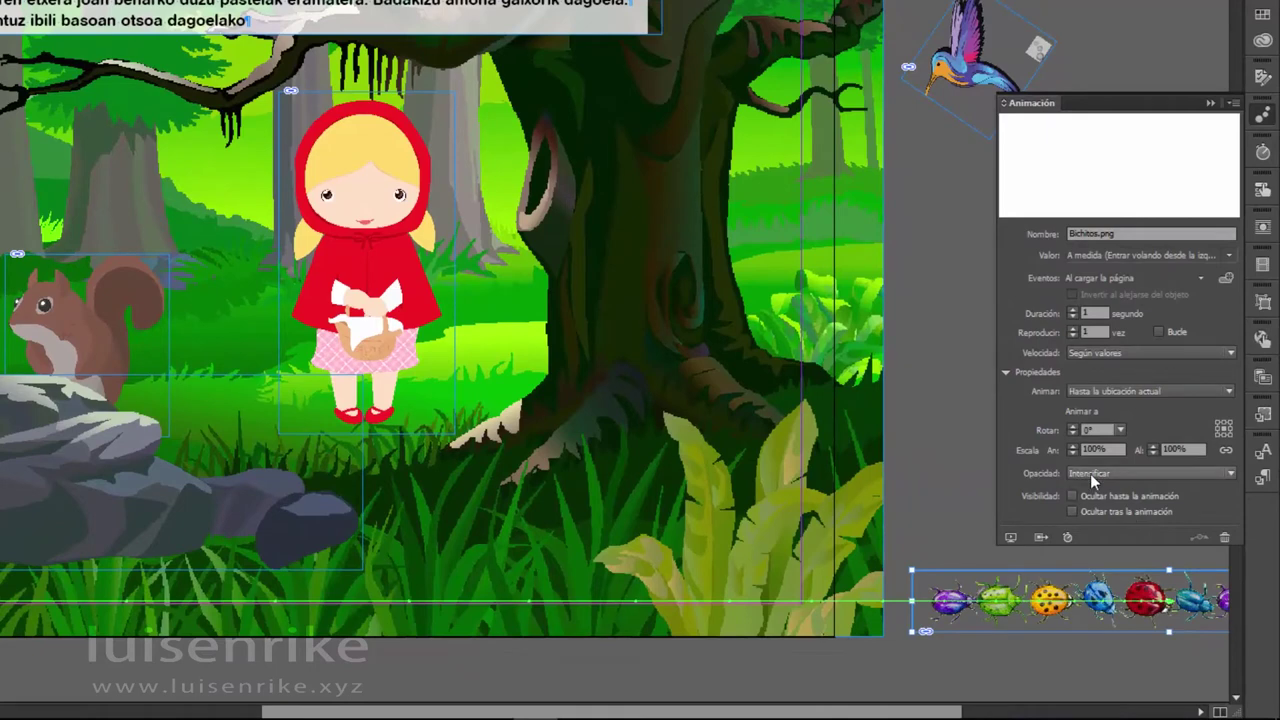
left_click(1090, 473)
left_click(1101, 491)
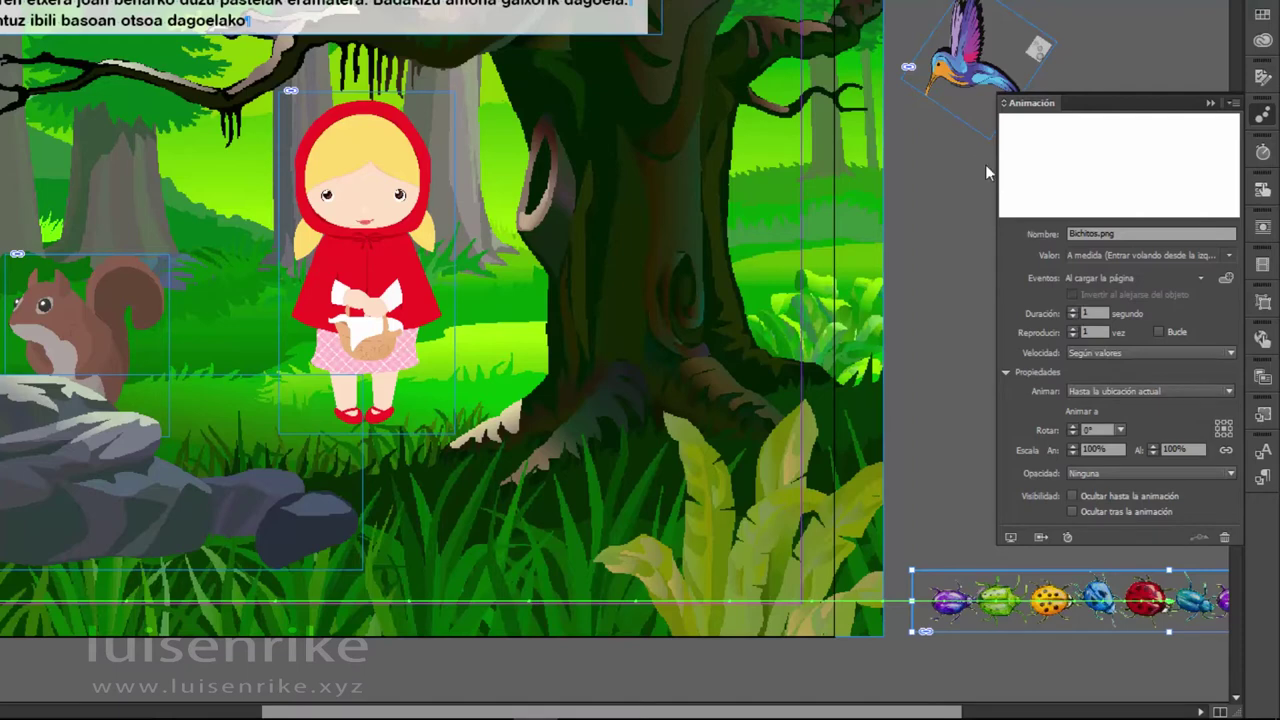
- Try animating the bug strip with Desde la apariencia actual and Hasta la apariencia actual, then restore Hasta la ubicación actual
left_click(1103, 392)
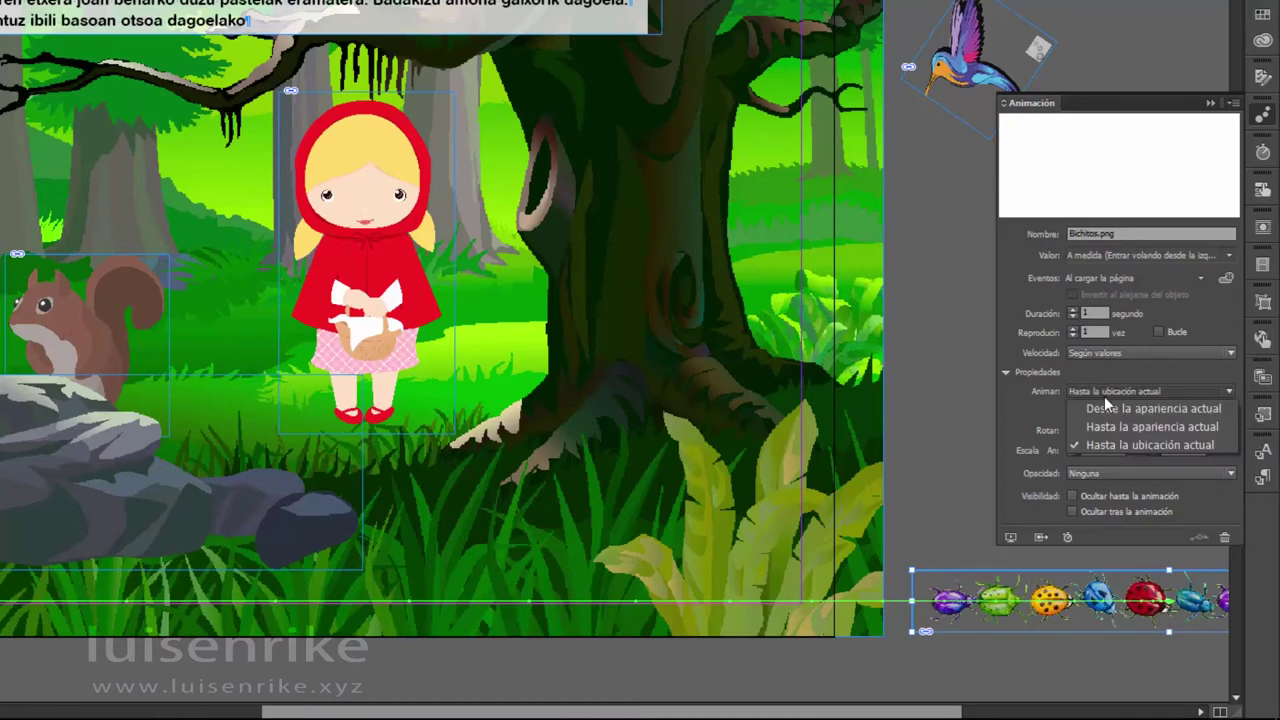
left_click(1113, 410)
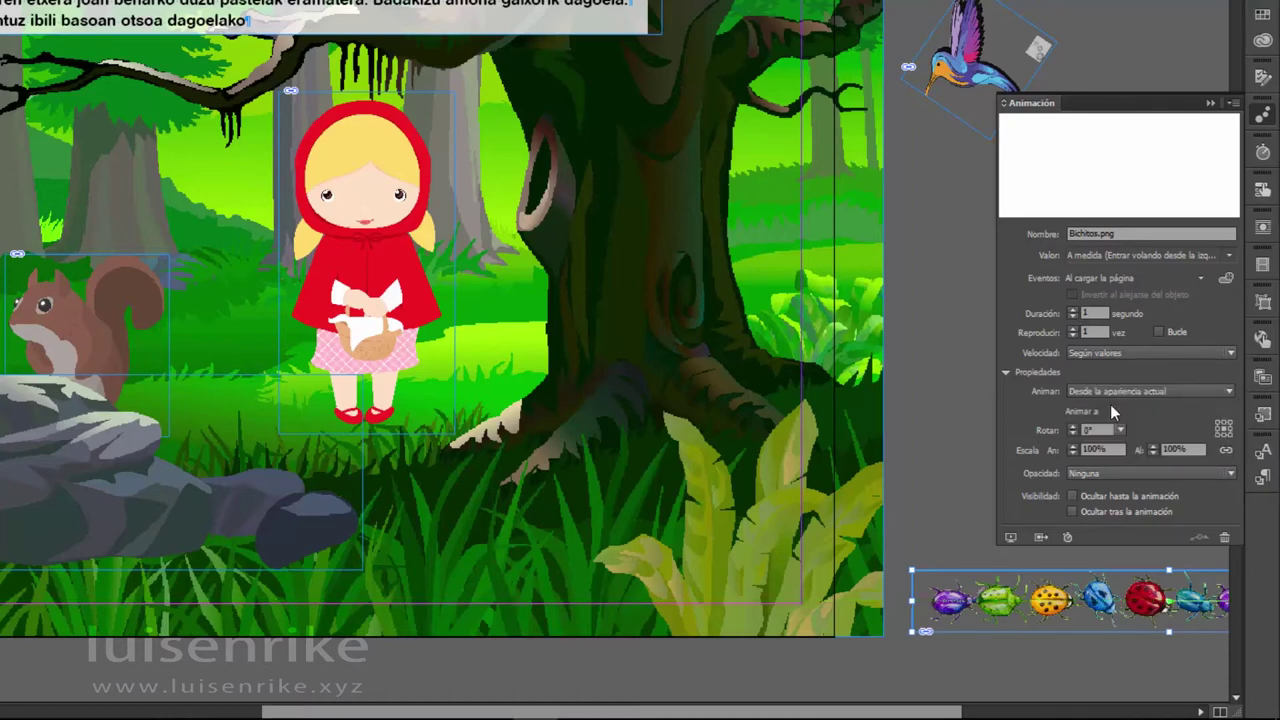
left_click(1104, 391)
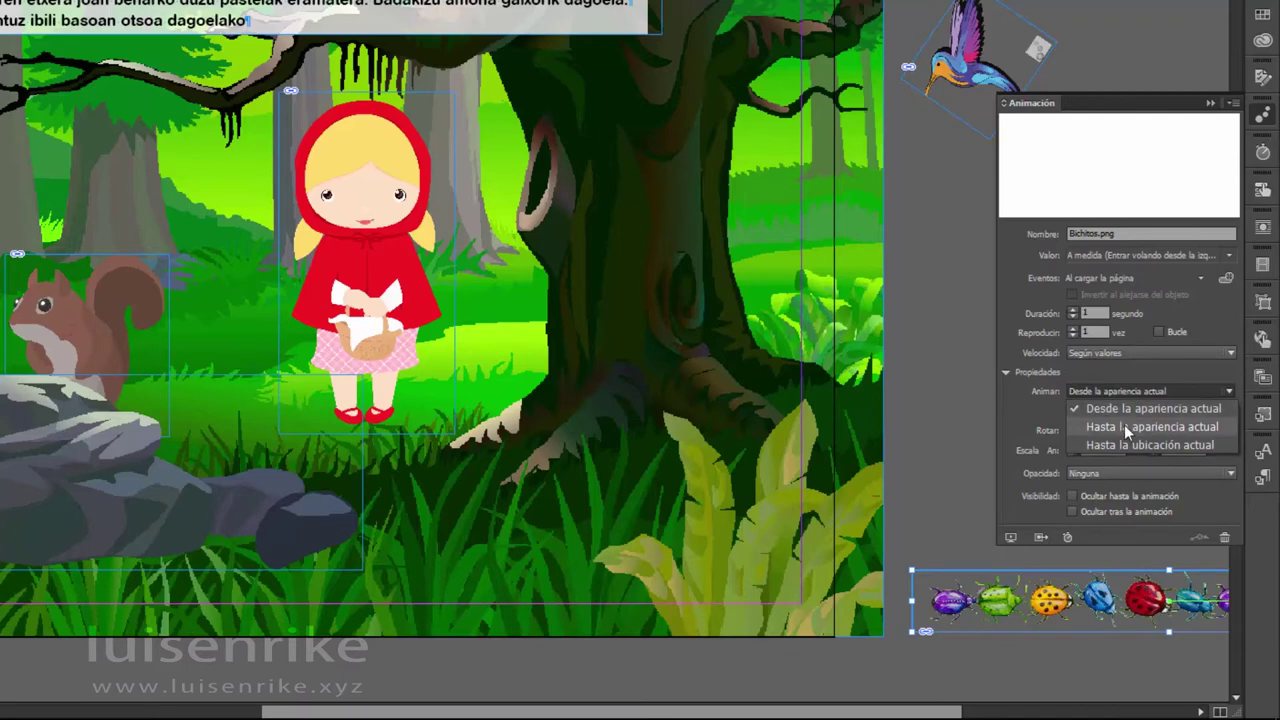
left_click(1124, 428)
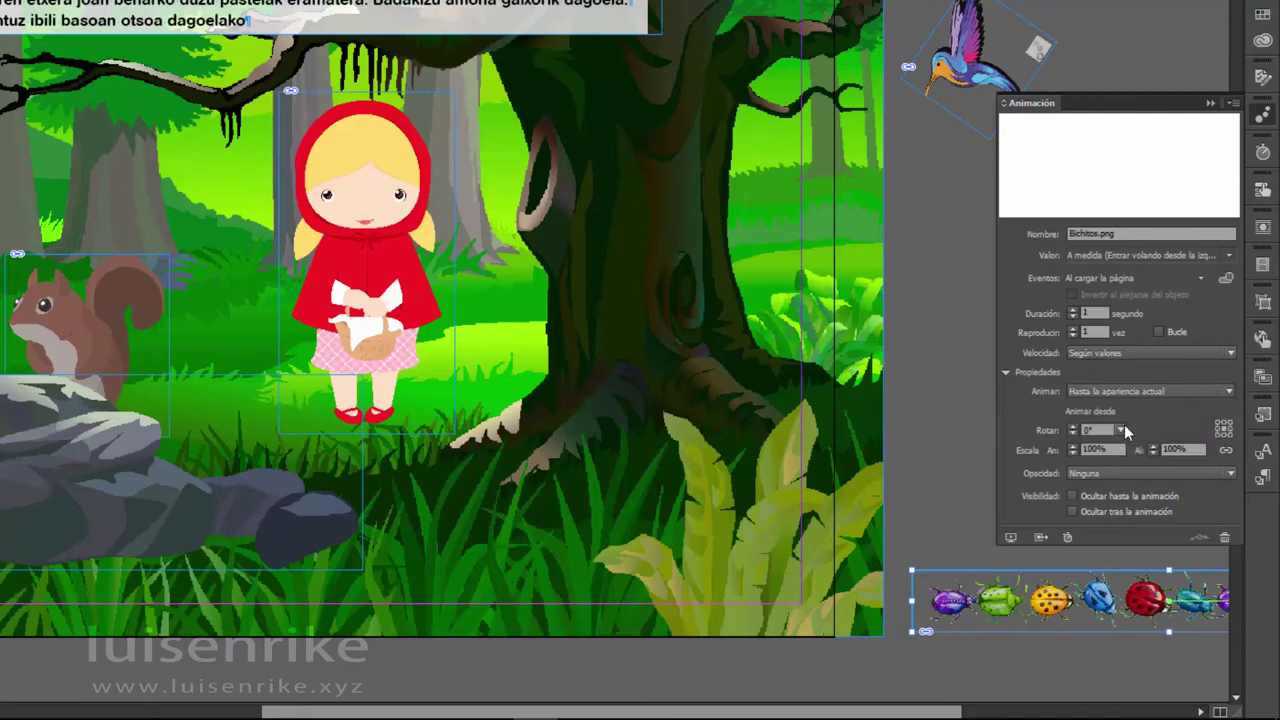
left_click(934, 545)
left_click(990, 576)
left_click(1112, 393)
left_click(1119, 445)
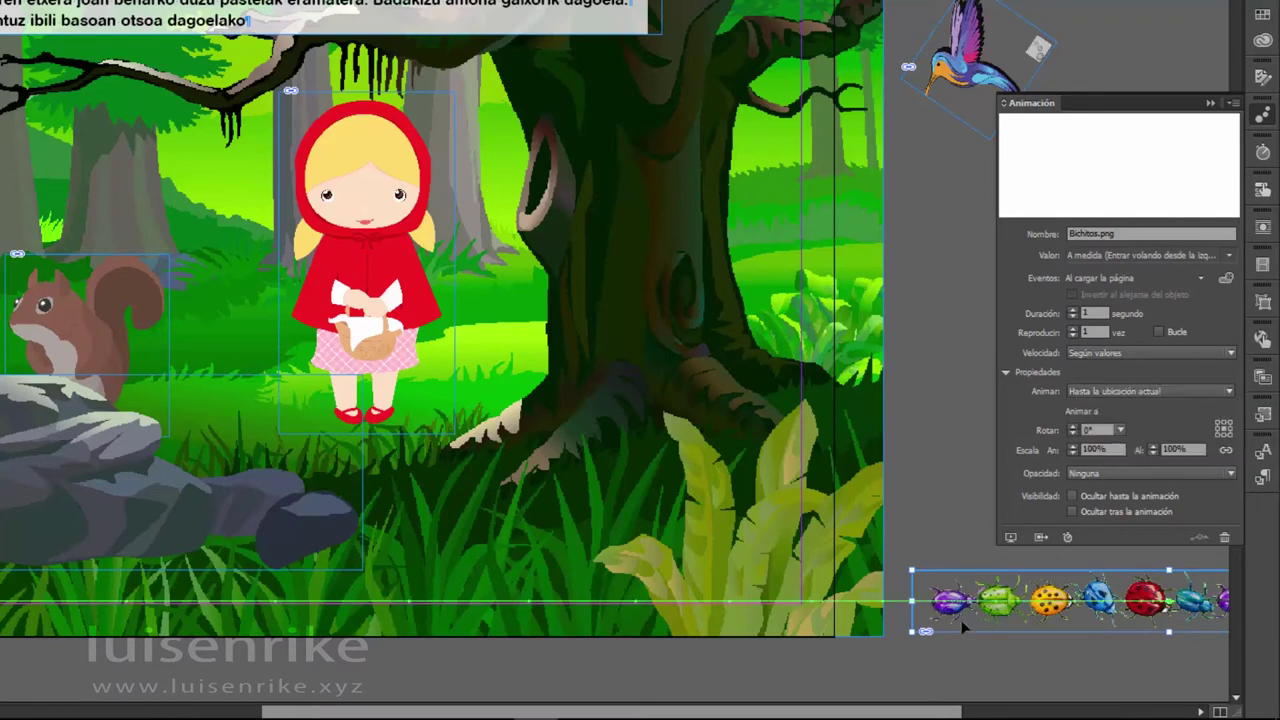
- Play the forest page's interactivity preview to check the bird and bug strip animations, then close it
left_click(1011, 538)
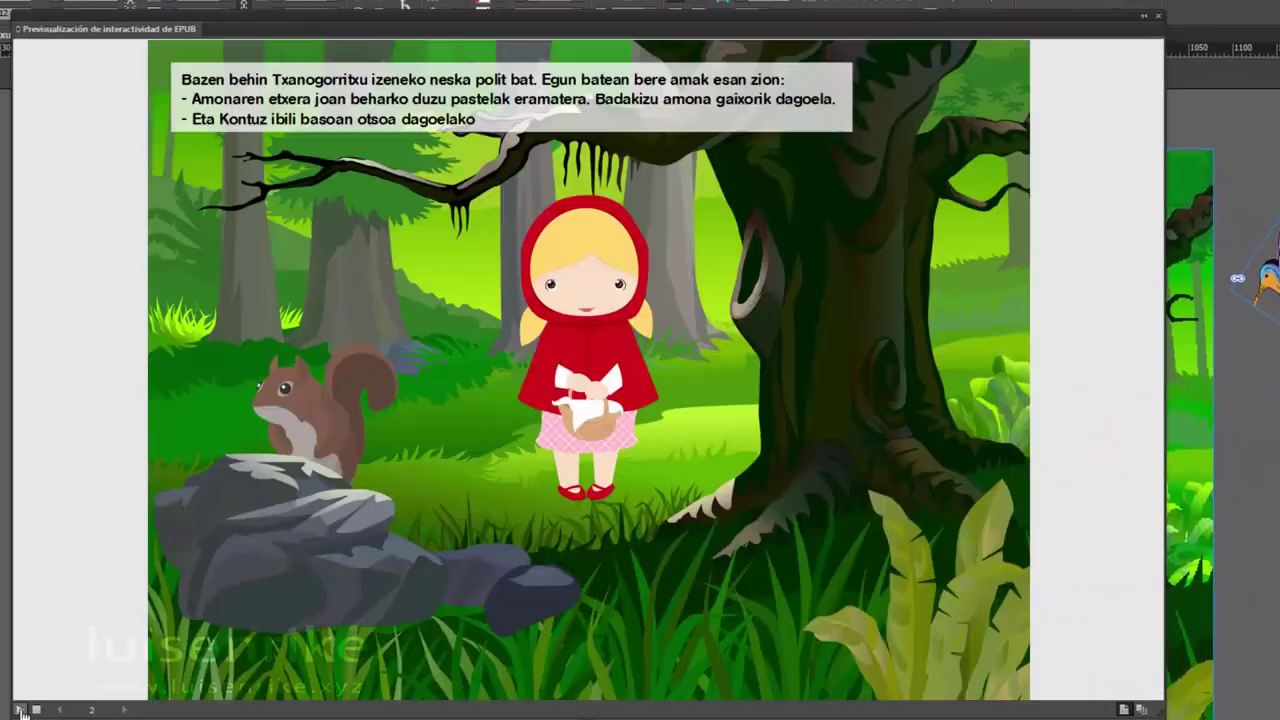
left_click(1, 686)
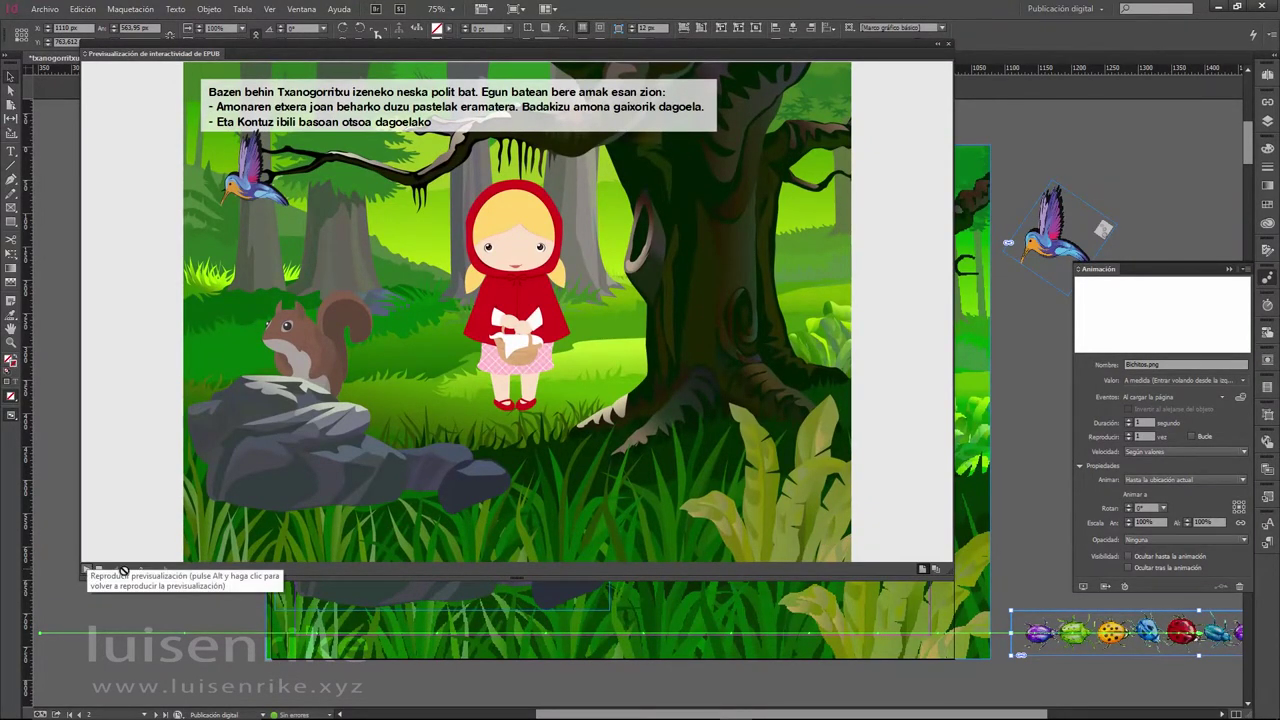
left_click(123, 571)
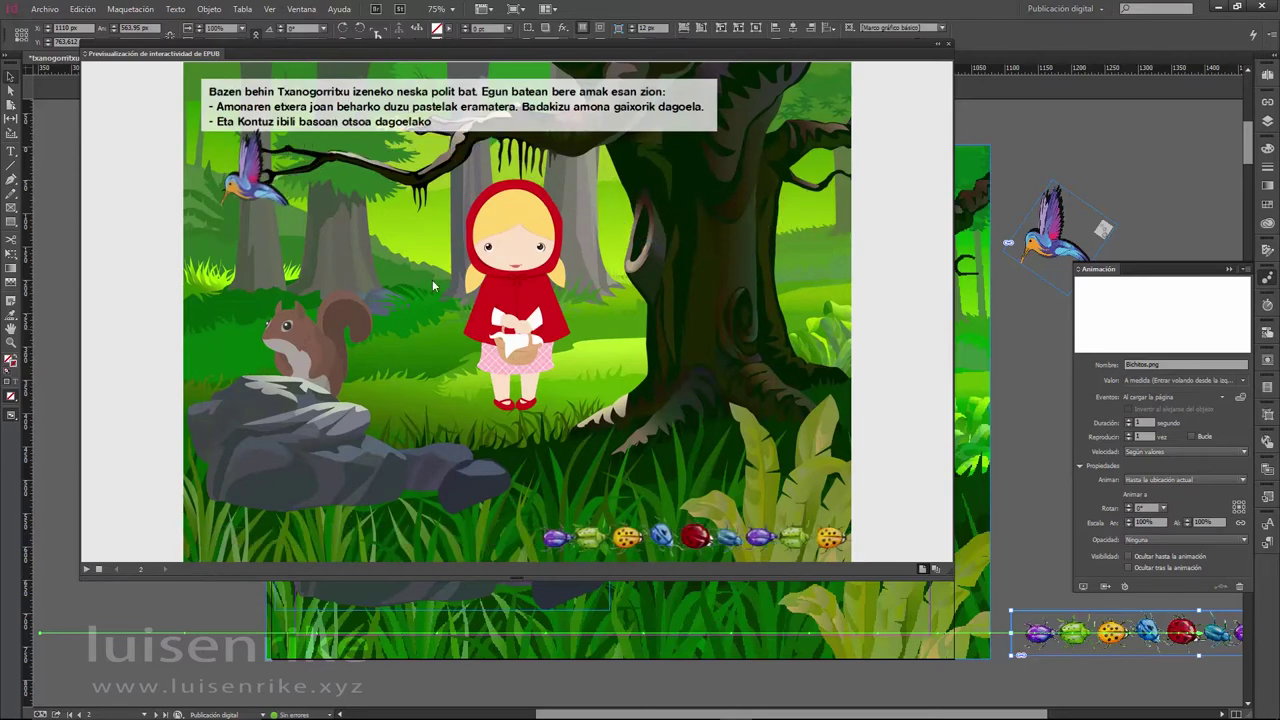
left_click(938, 45)
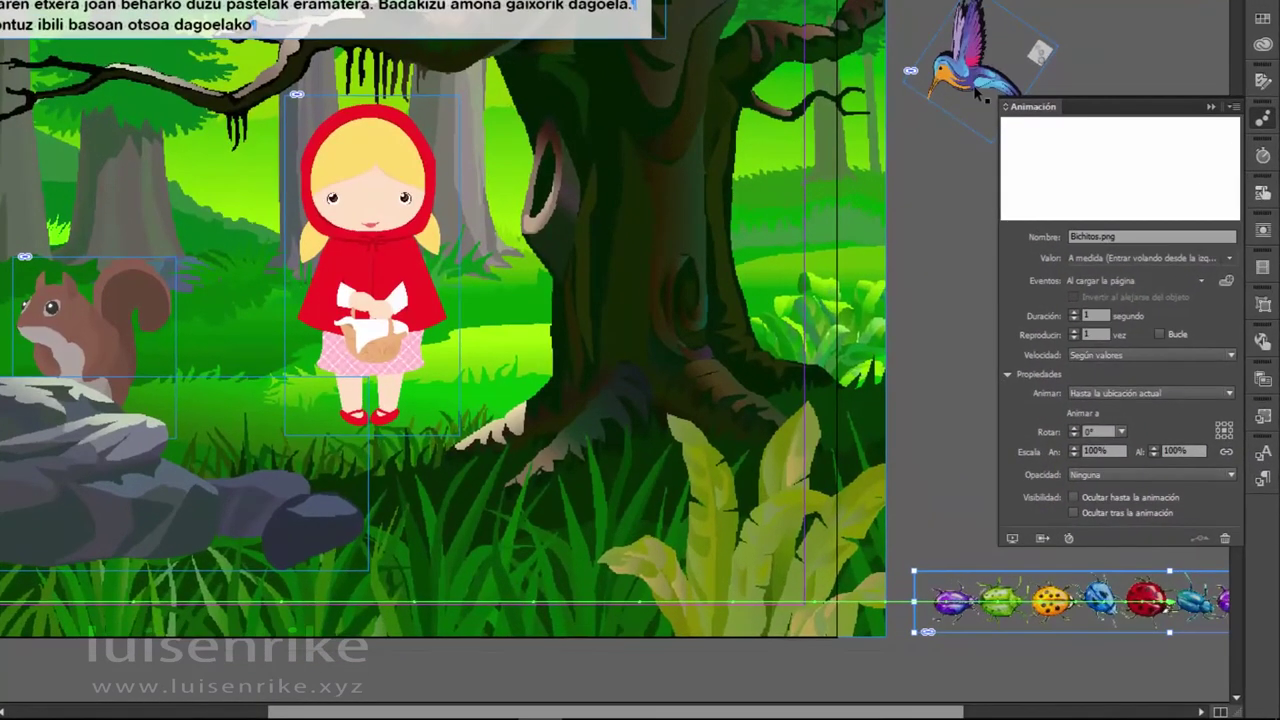
- Set the bird's animation duration to 5 seconds and the bug strip's duration to 10 seconds
left_click(1058, 258)
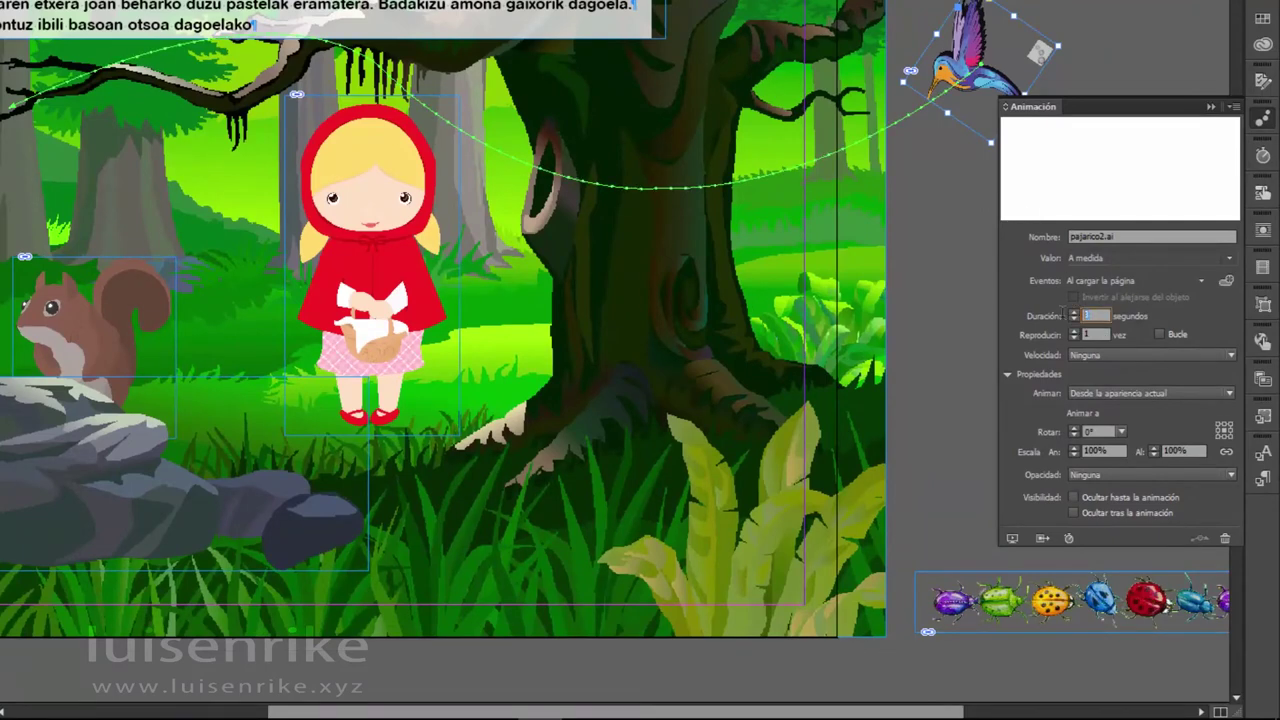
type("5")
left_click(1000, 597)
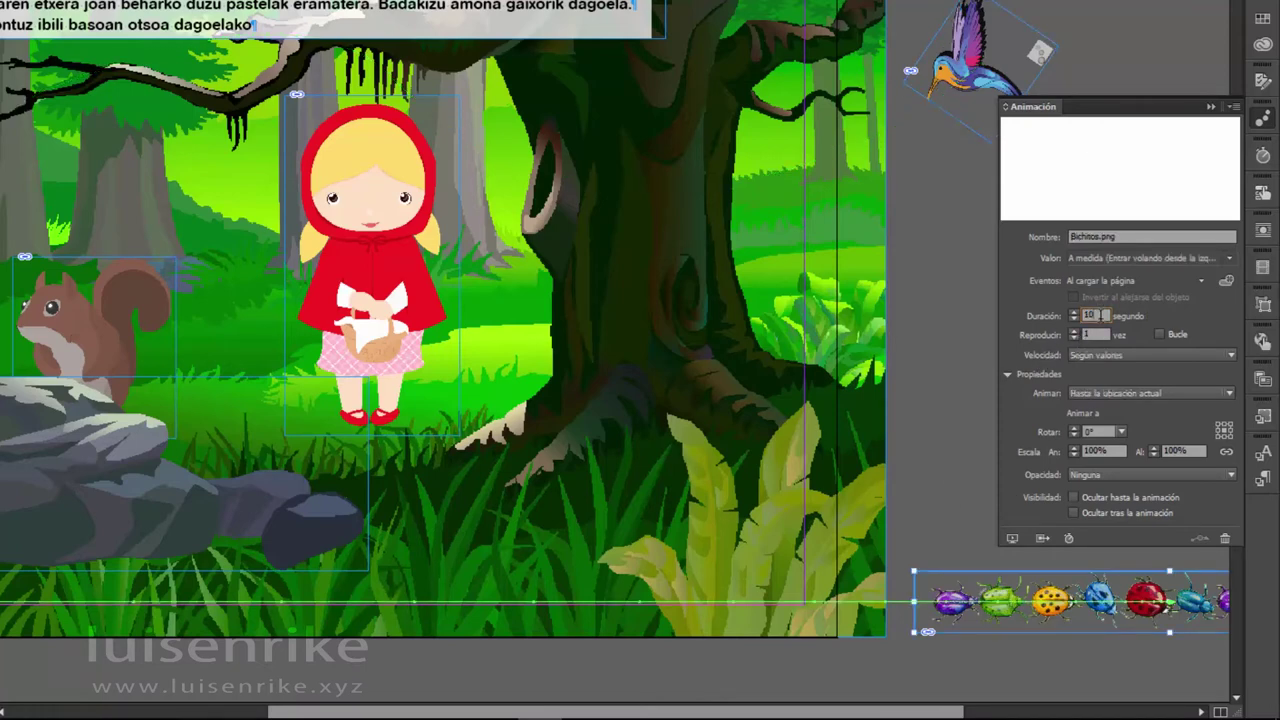
- Play the interactivity preview and make the bug strip's animation repeat as a loop
left_click(1014, 540)
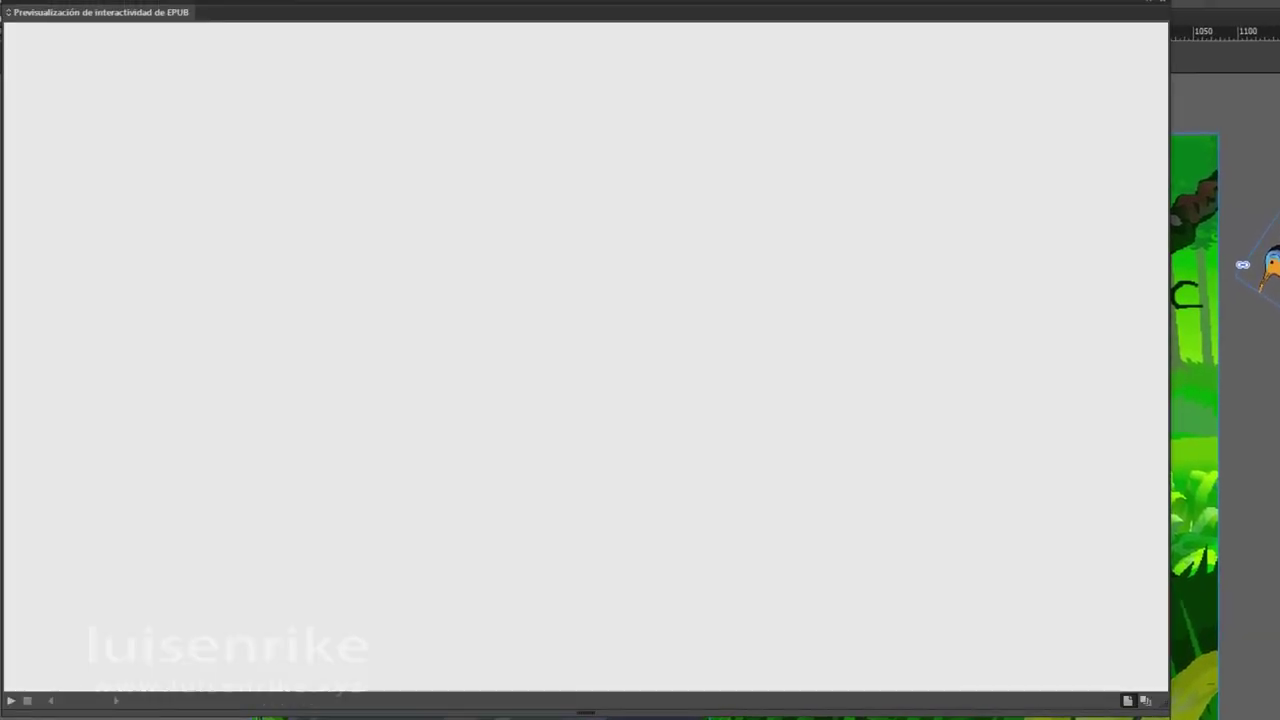
left_click(10, 701)
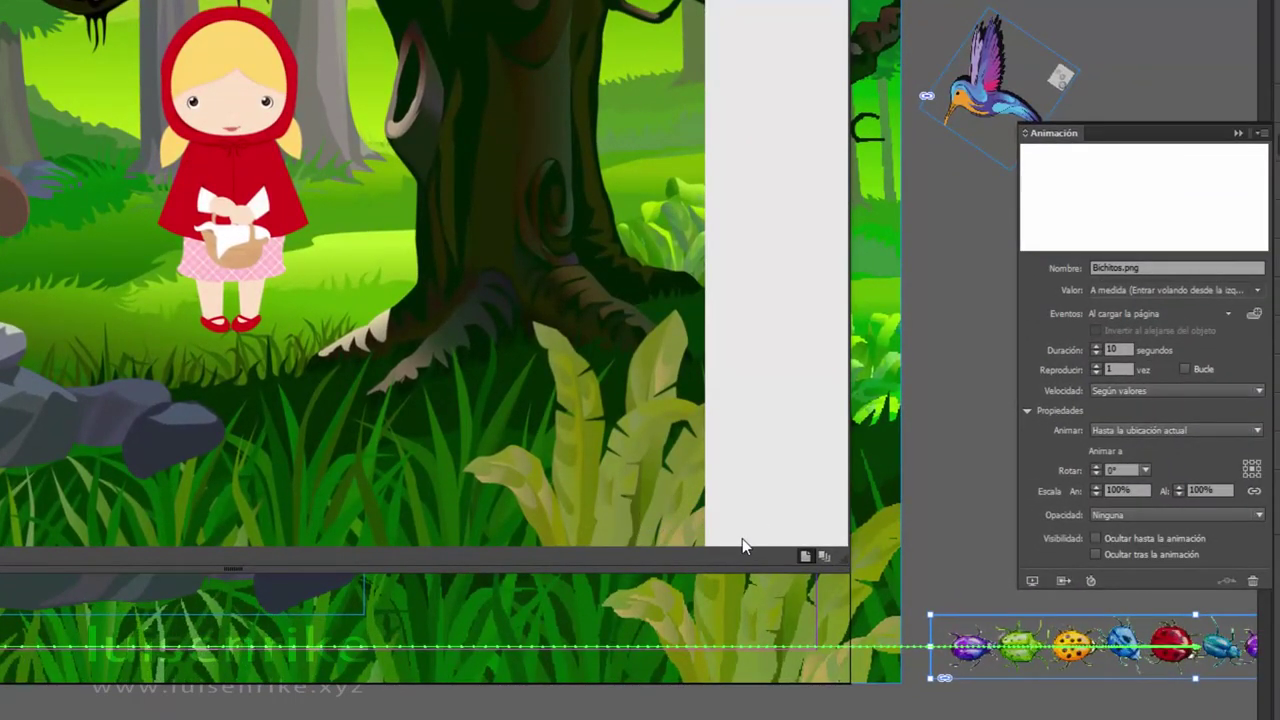
left_click(1185, 369)
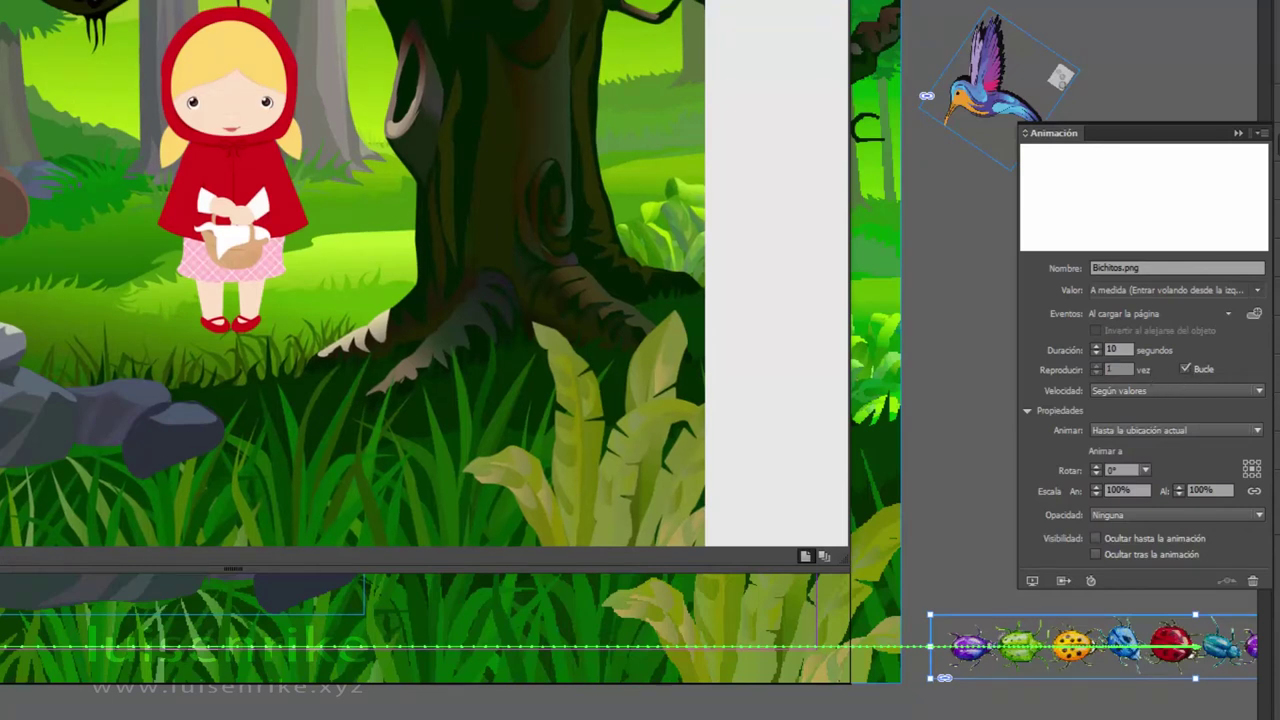
- Set the bird's animation duration to 3.5 seconds and its speed to Aceleración
left_click(975, 76)
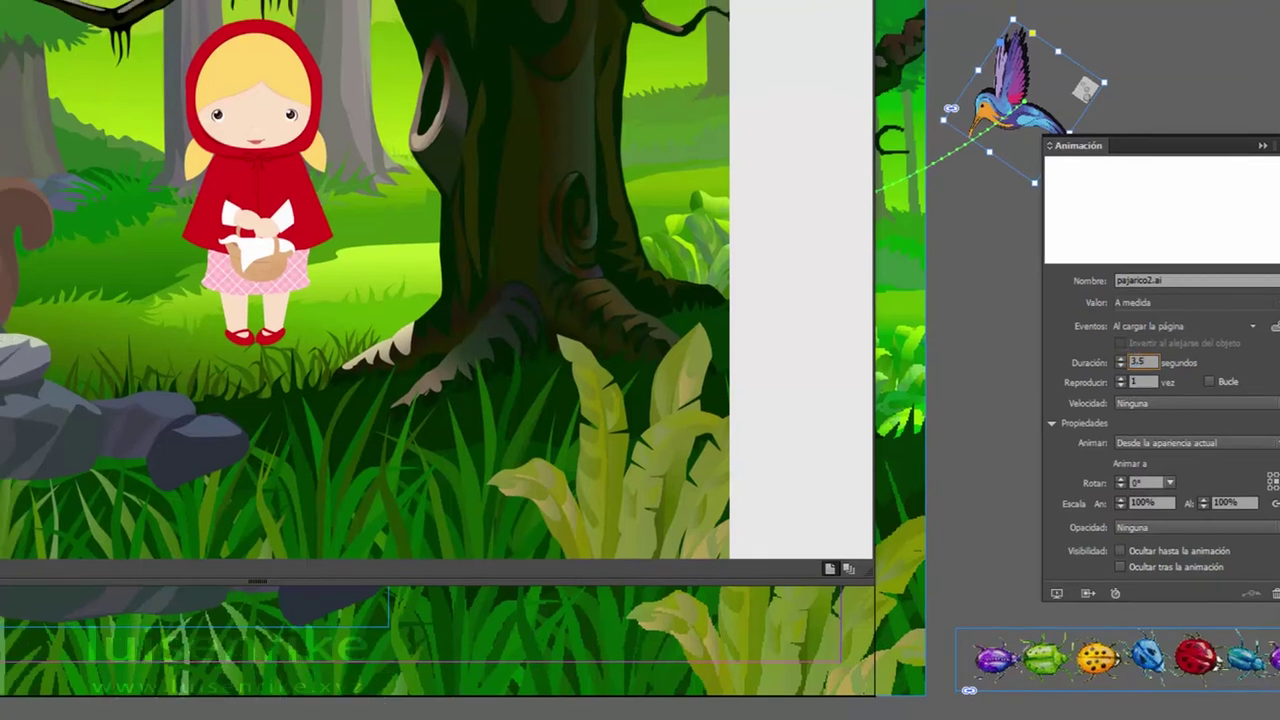
key("ctrl+shift+Return")
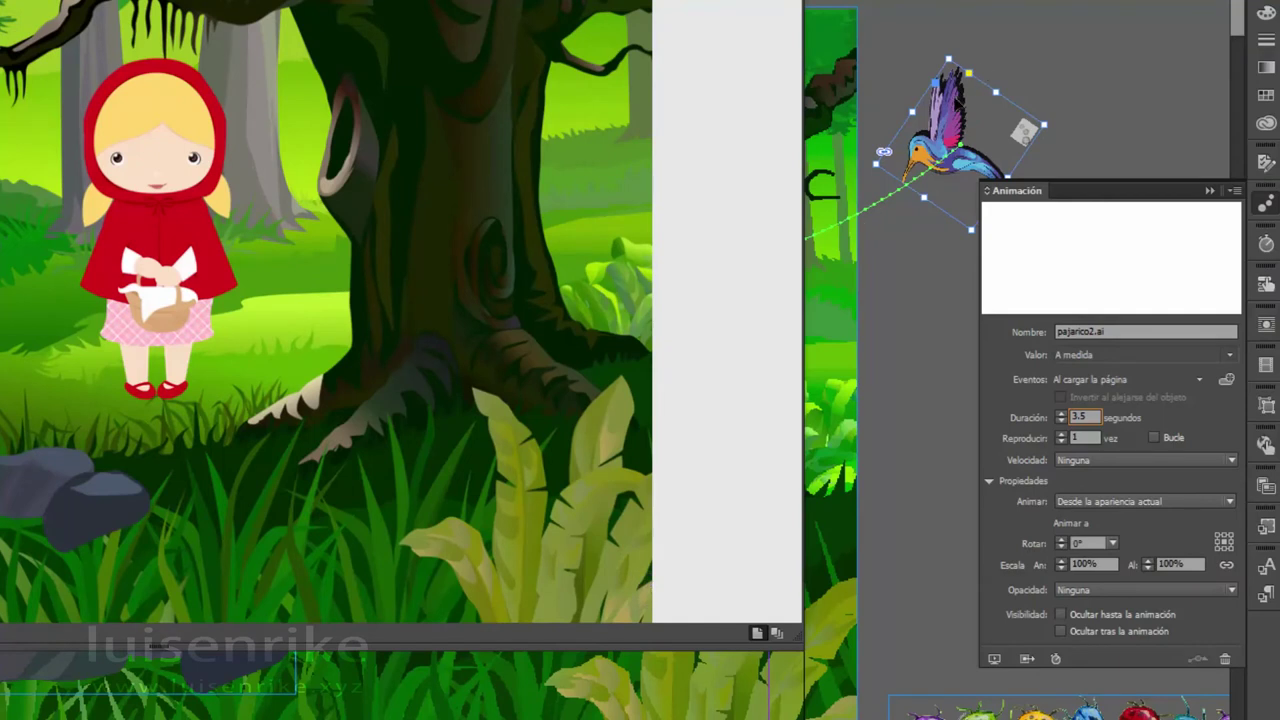
left_click(1091, 460)
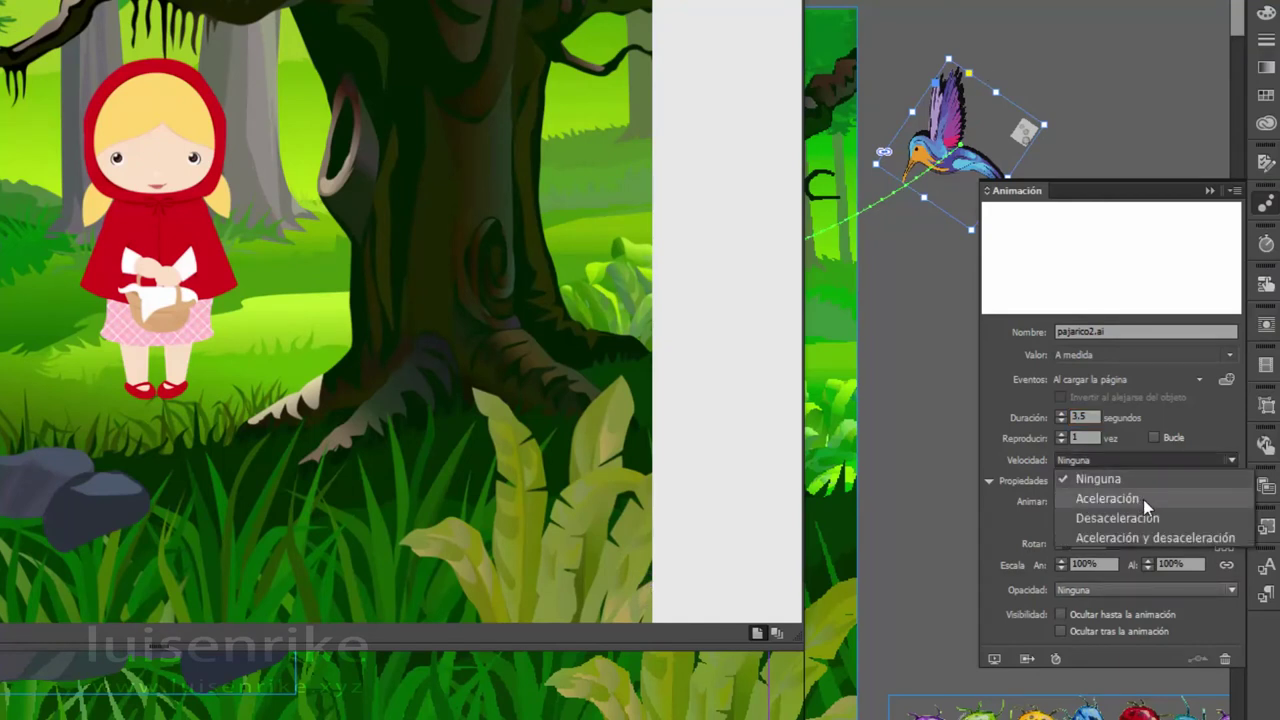
left_click(1143, 499)
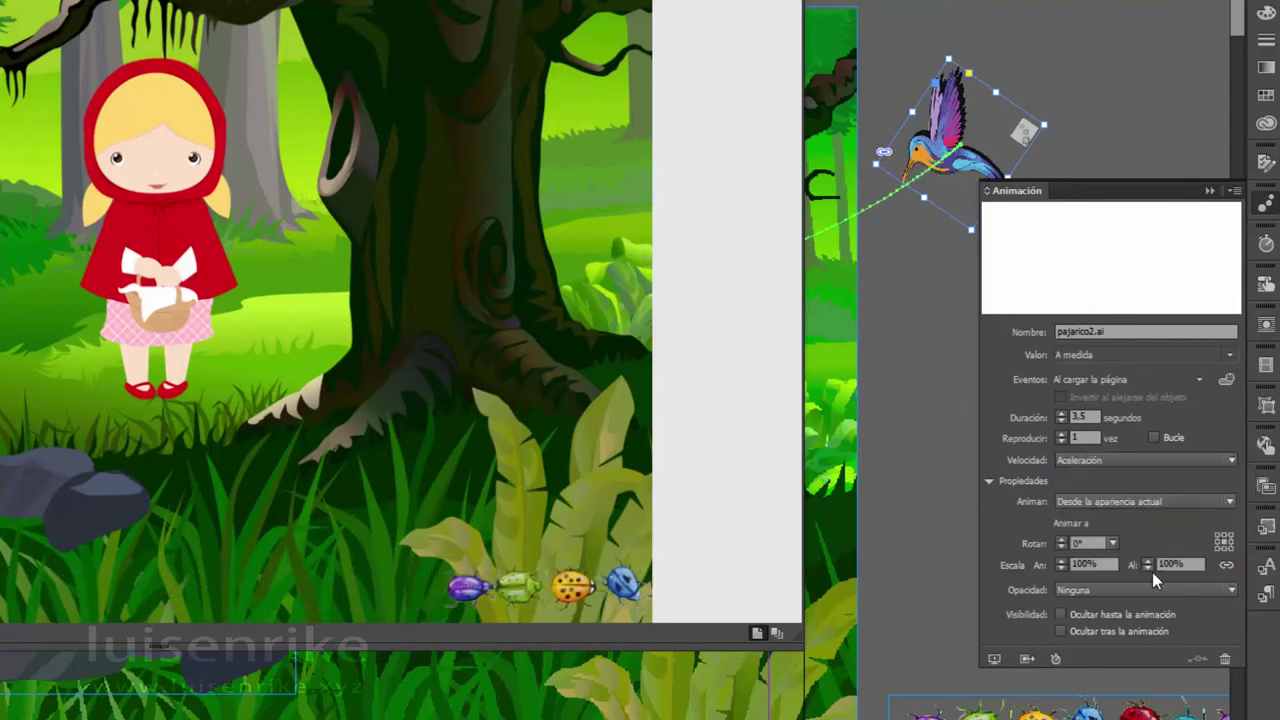
- Set the bug strip's animation speed to Aceleración y desaceleración and check it in the interactivity preview
left_click(1060, 705)
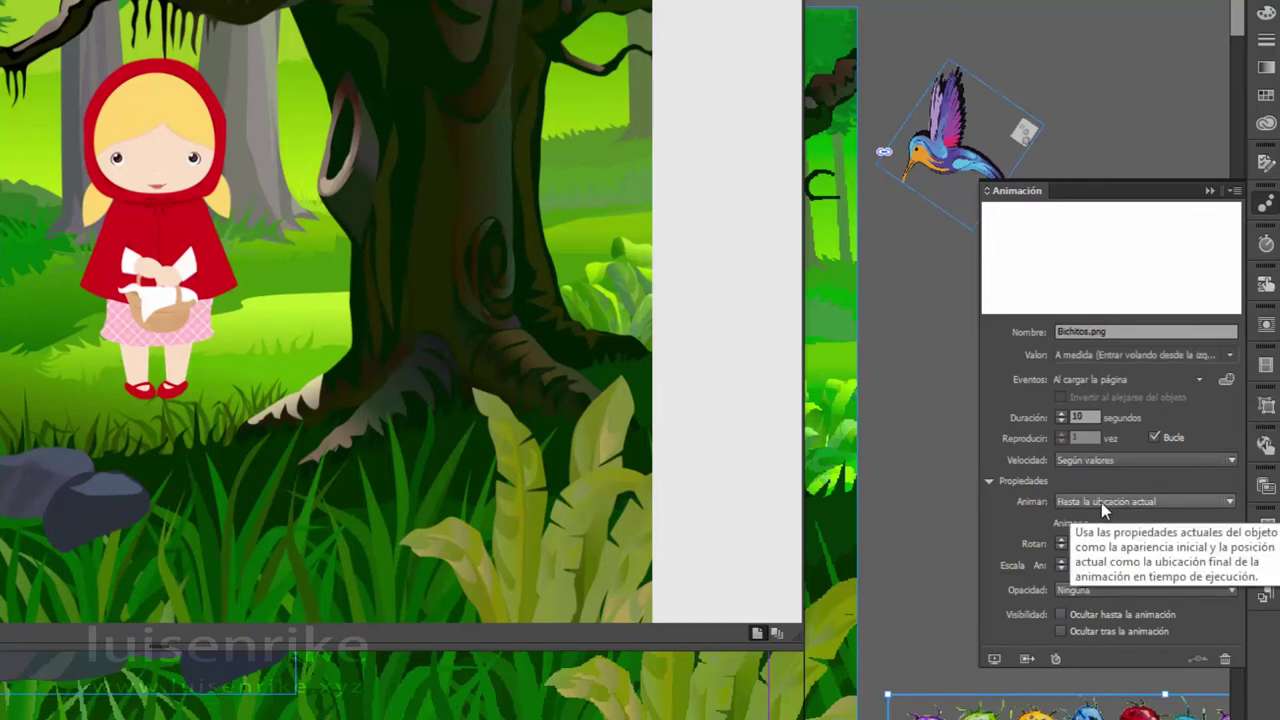
left_click(1096, 462)
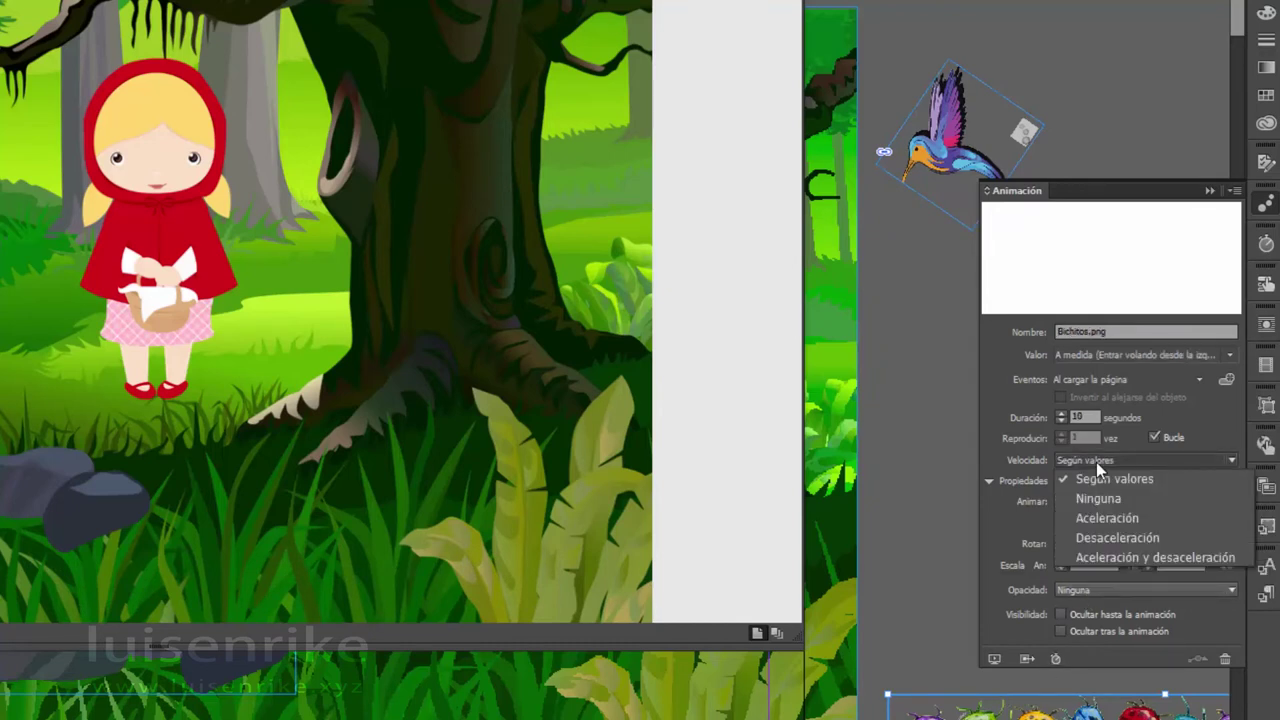
left_click(1145, 557)
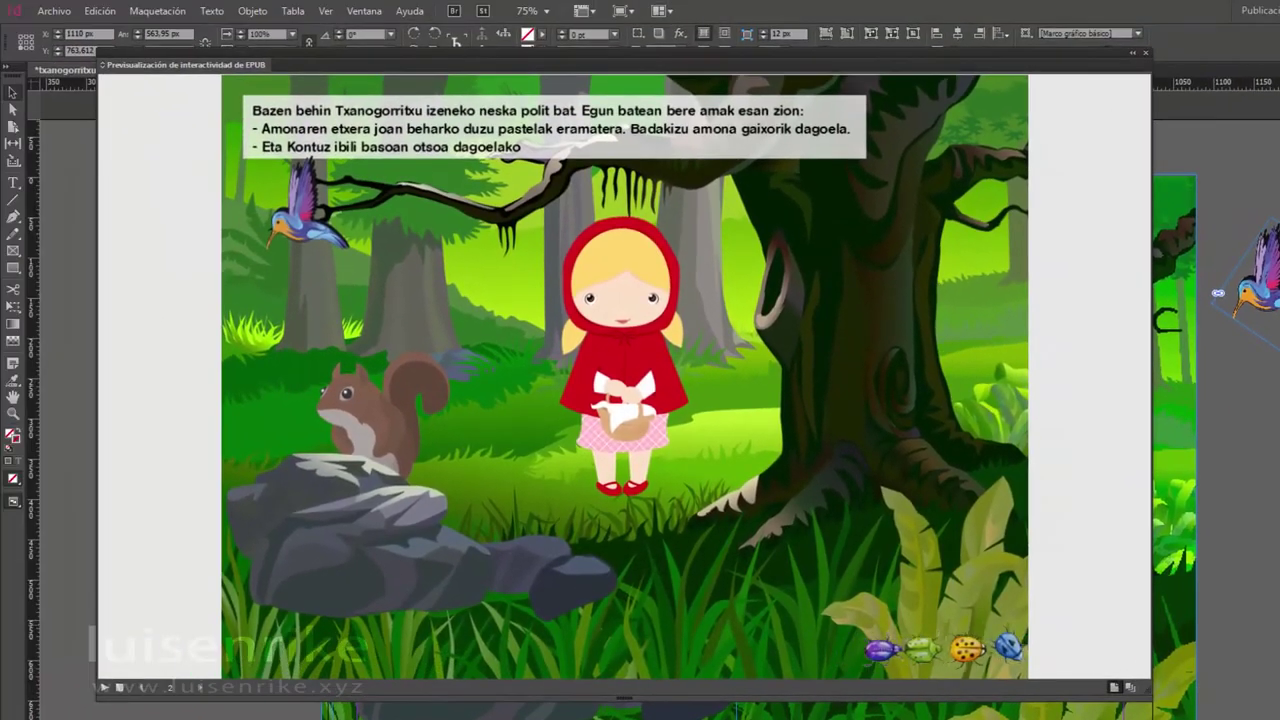
left_click(103, 690)
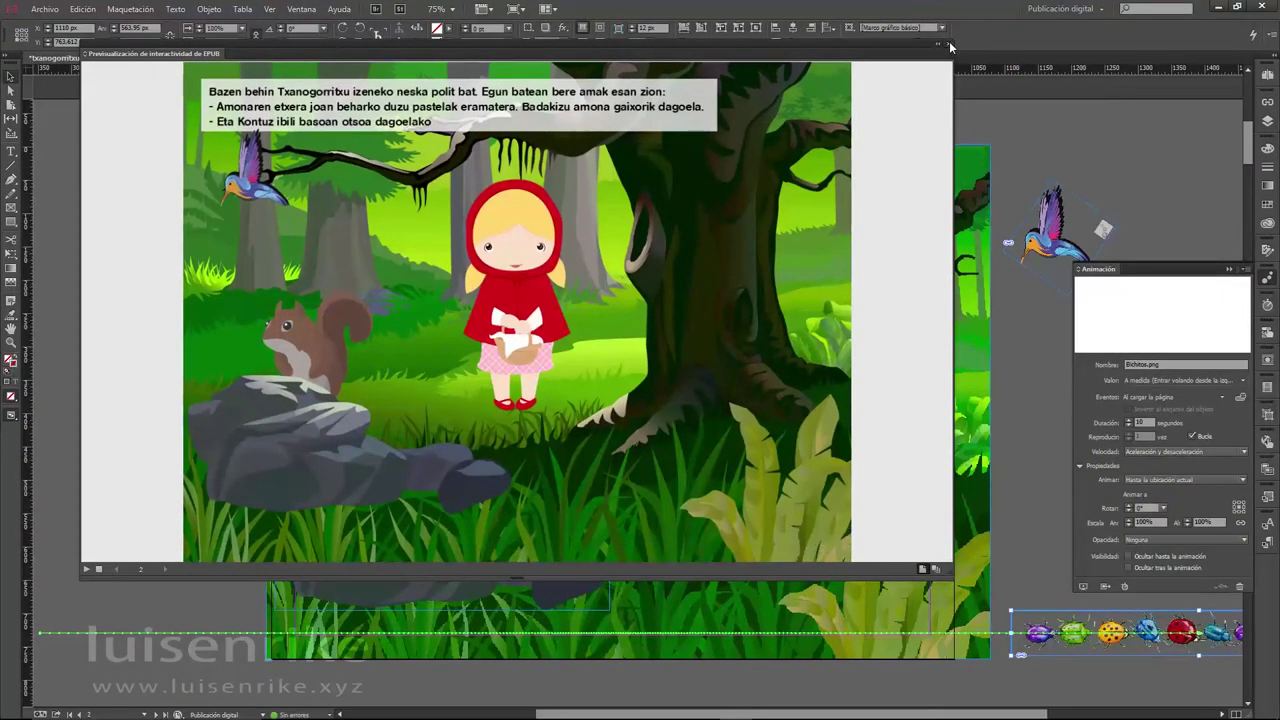
left_click(950, 46)
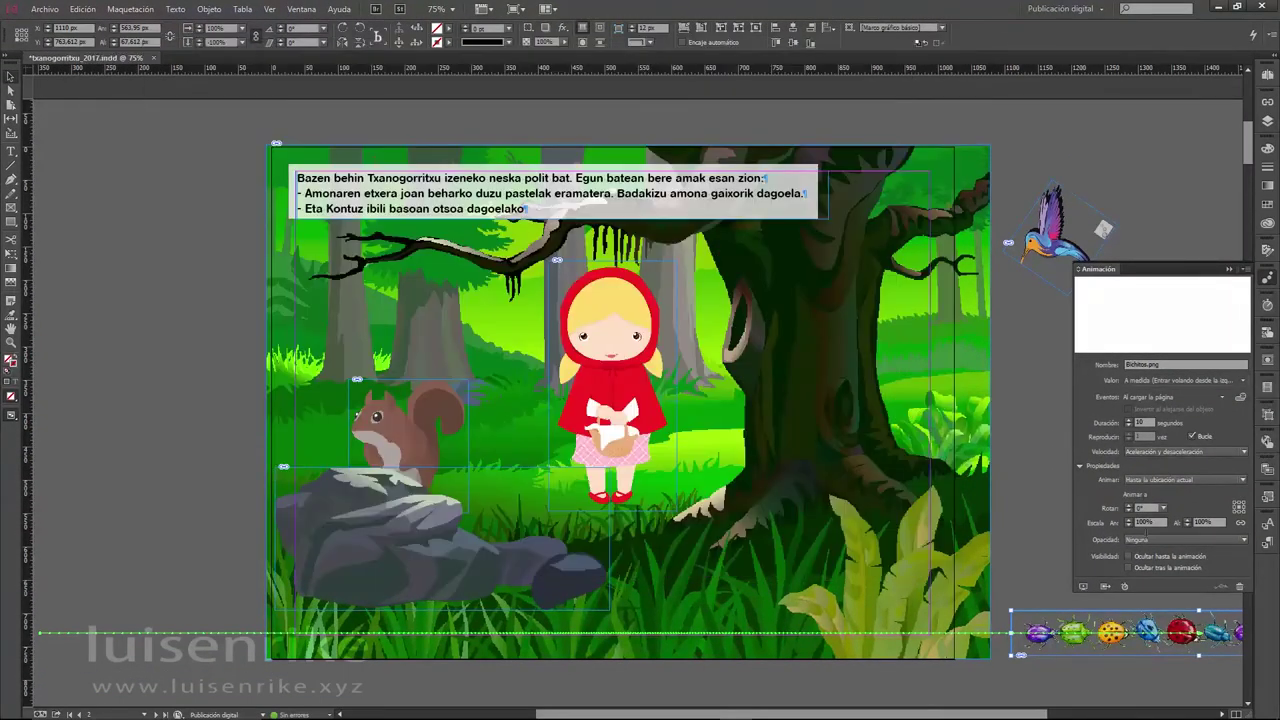
- Go to page 3 and display the animation settings of the clouds
left_click(1268, 76)
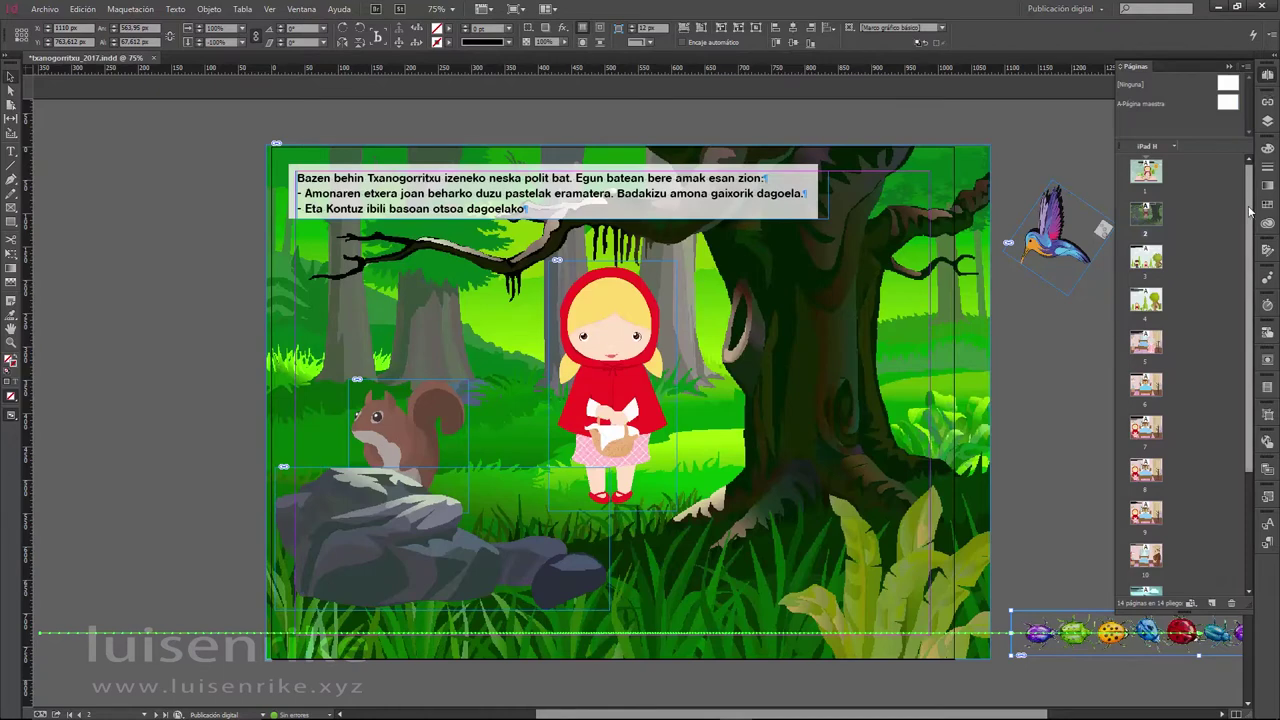
scroll(197, 365, "down", 5)
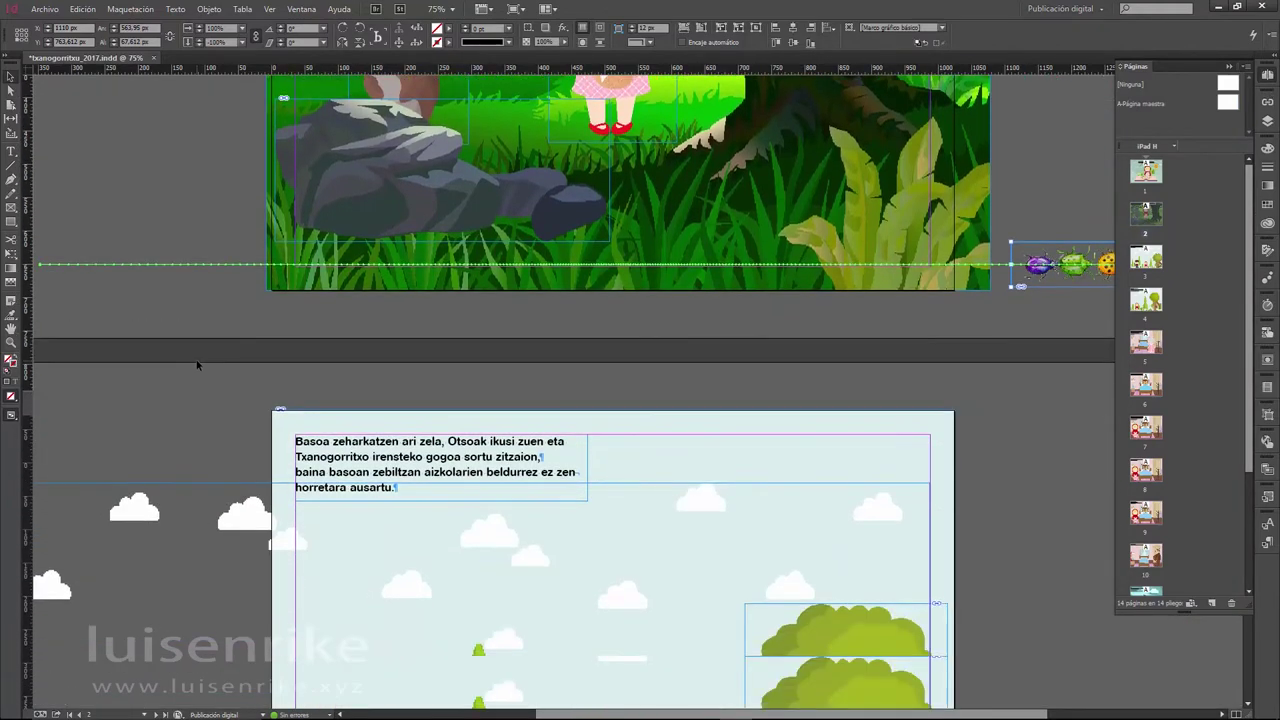
scroll(197, 365, "down", 3)
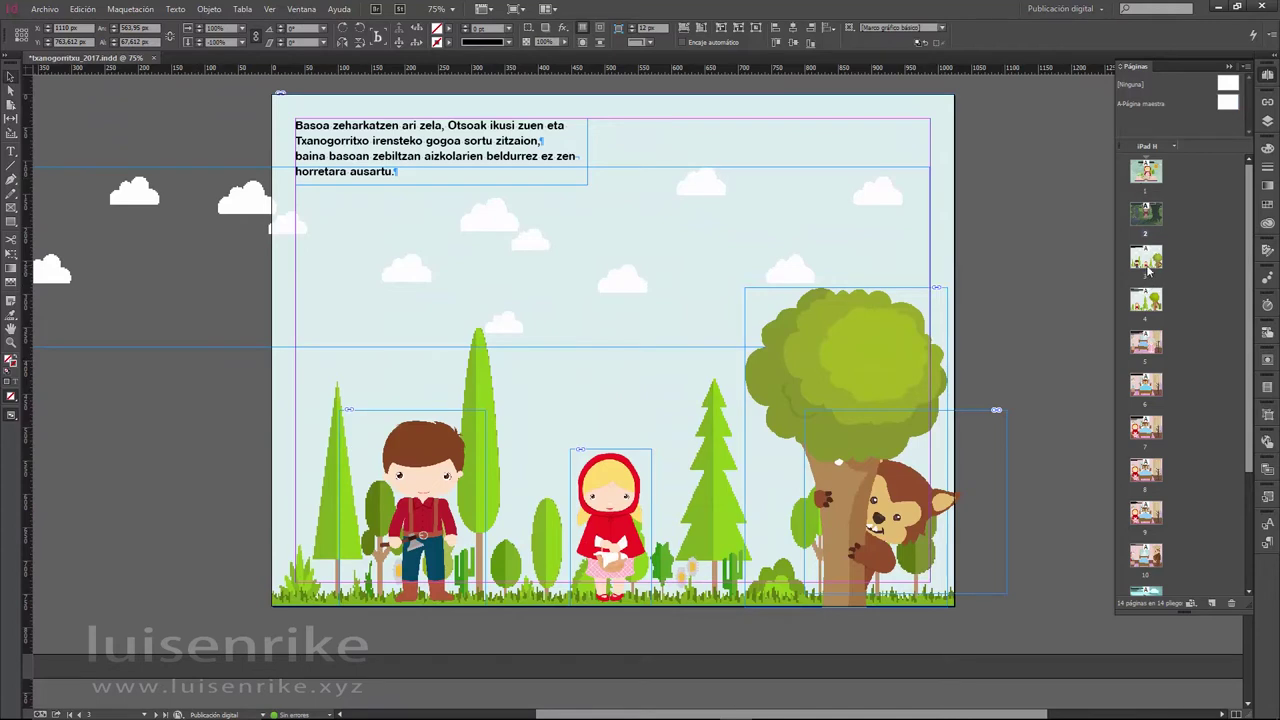
left_click(1131, 72)
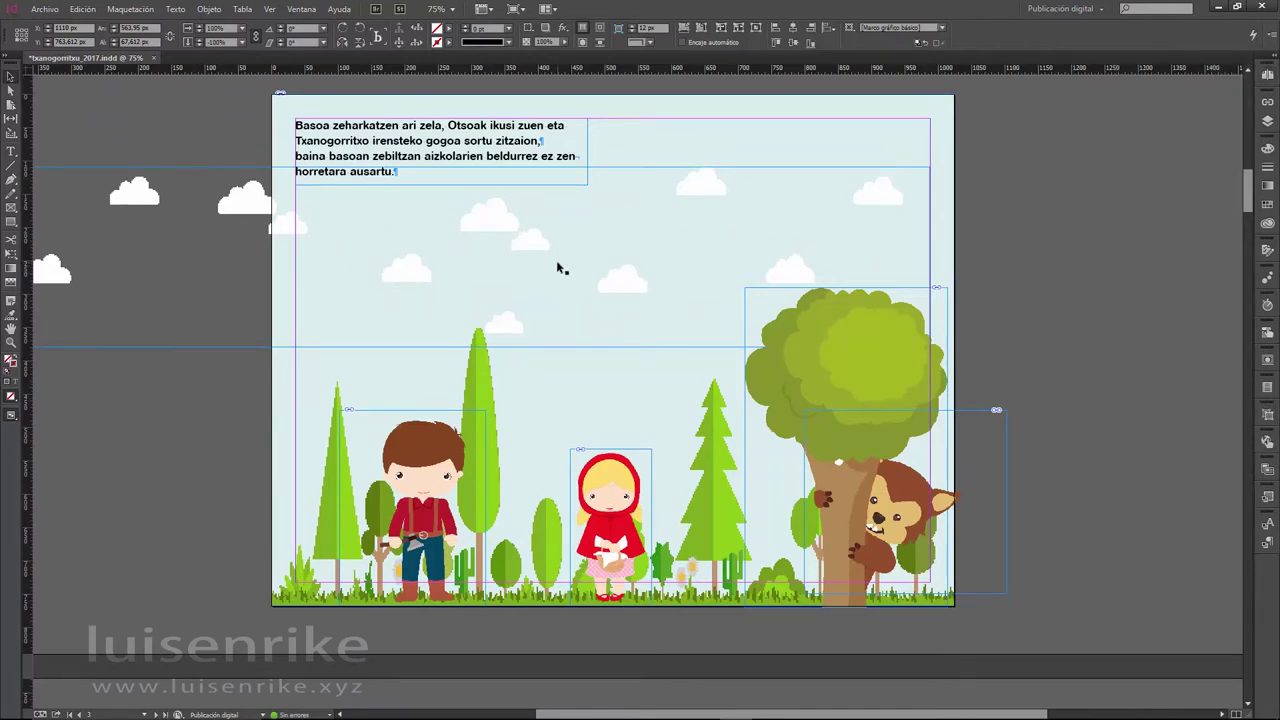
left_click(557, 264)
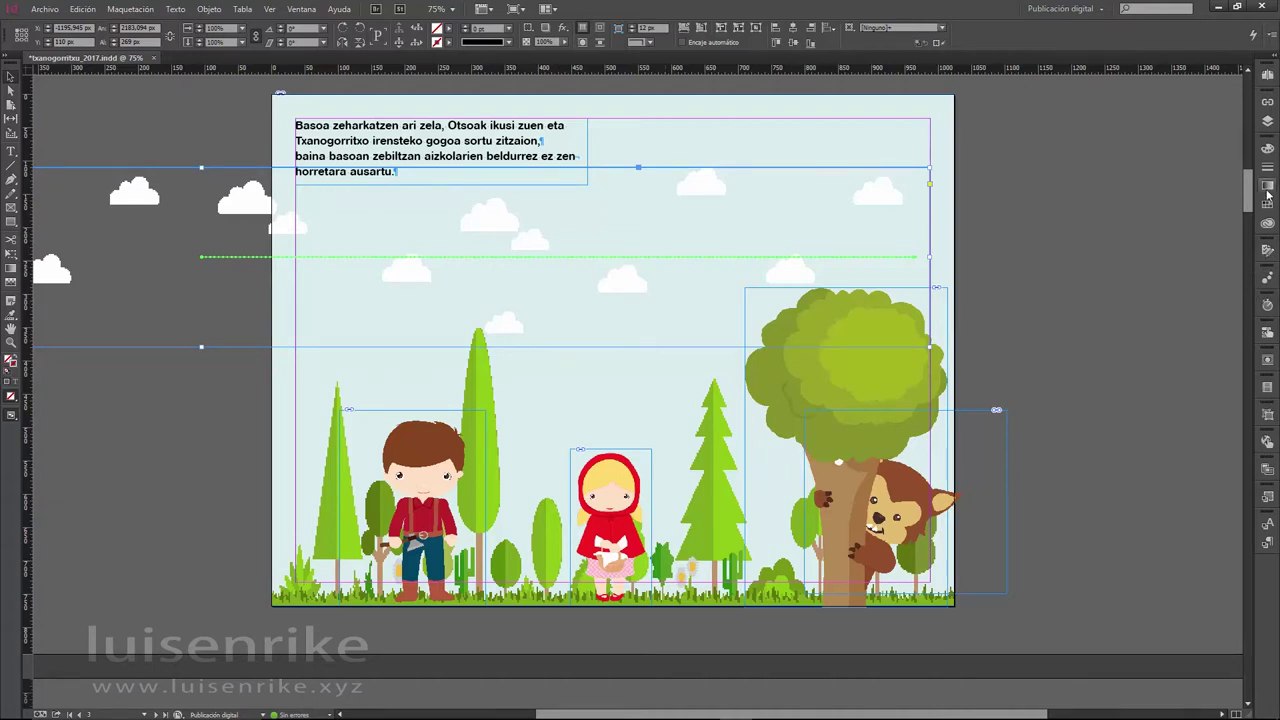
left_click(1266, 280)
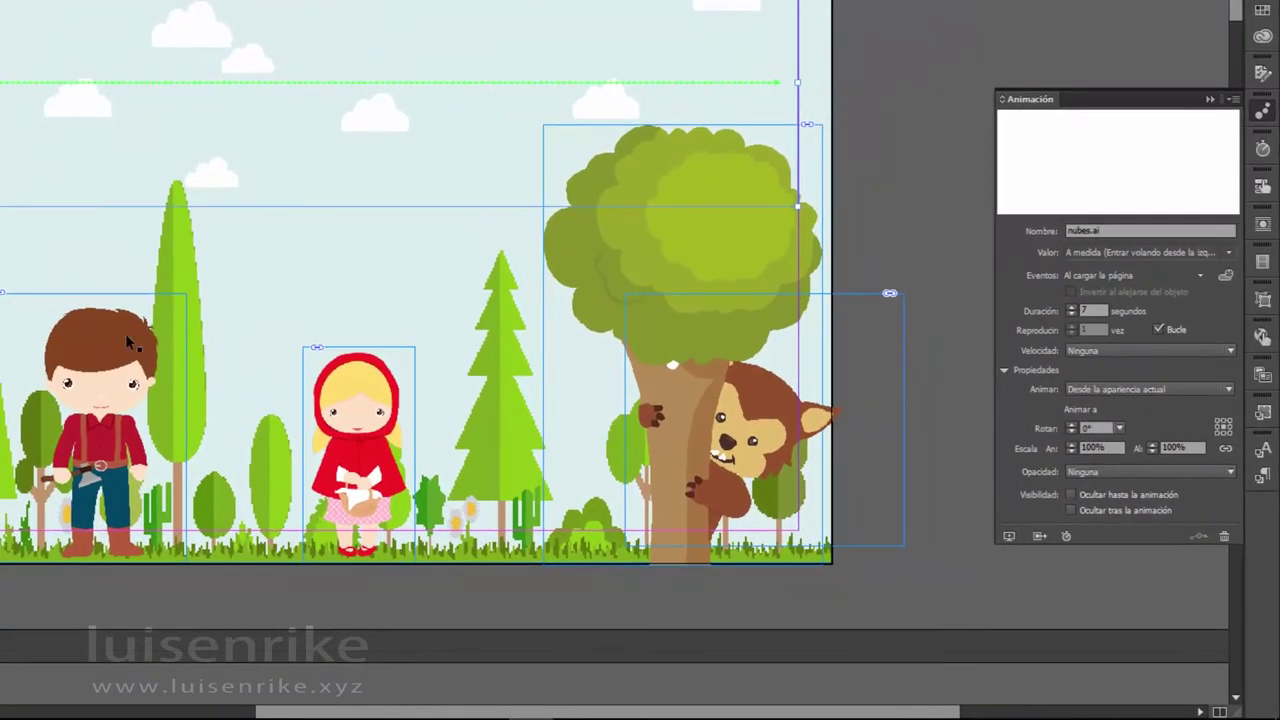
- Apply the arrastrable object style to the woodcutter and Little Red Riding Hood on page 3
left_click(128, 339)
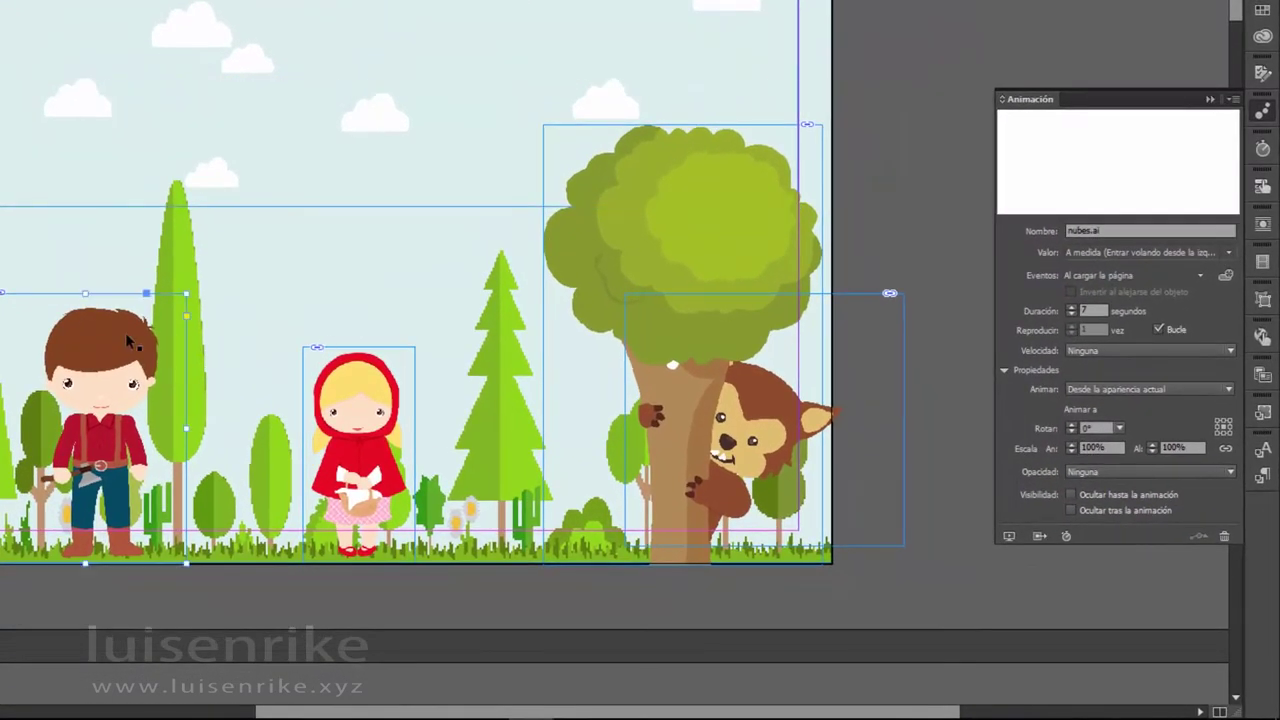
left_click(355, 385, "shift")
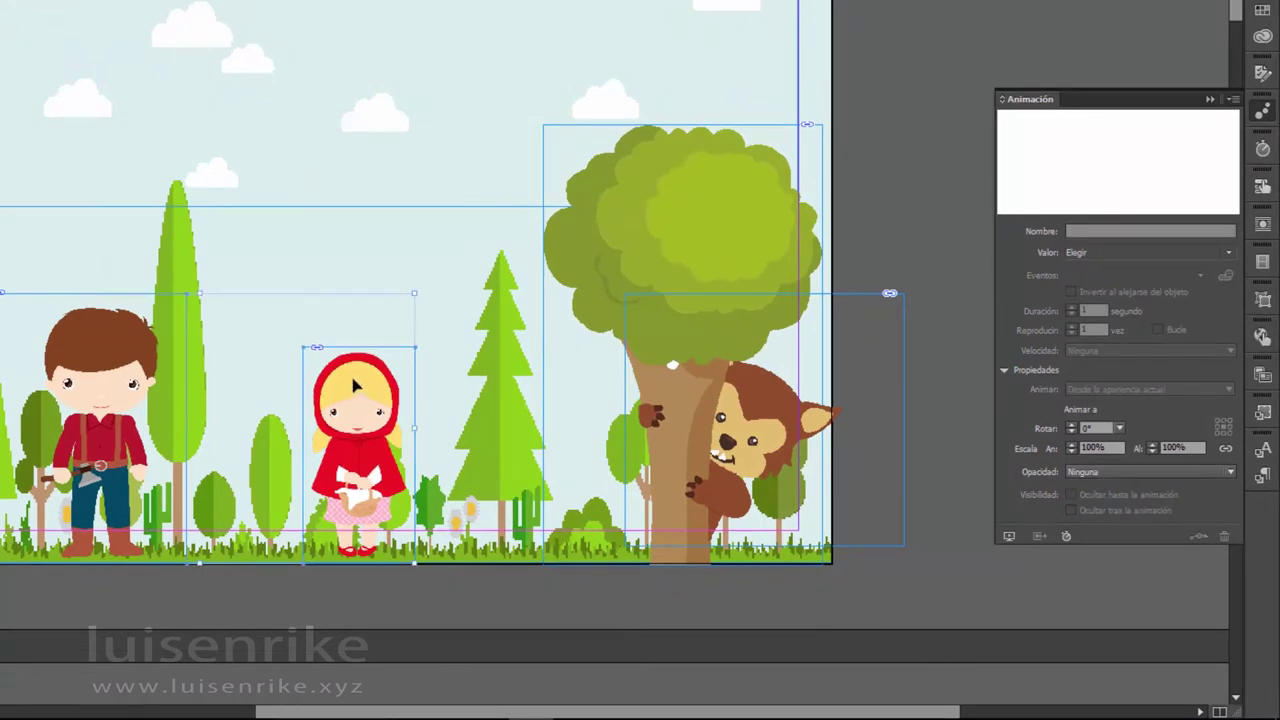
left_click(1262, 300)
left_click(1263, 373)
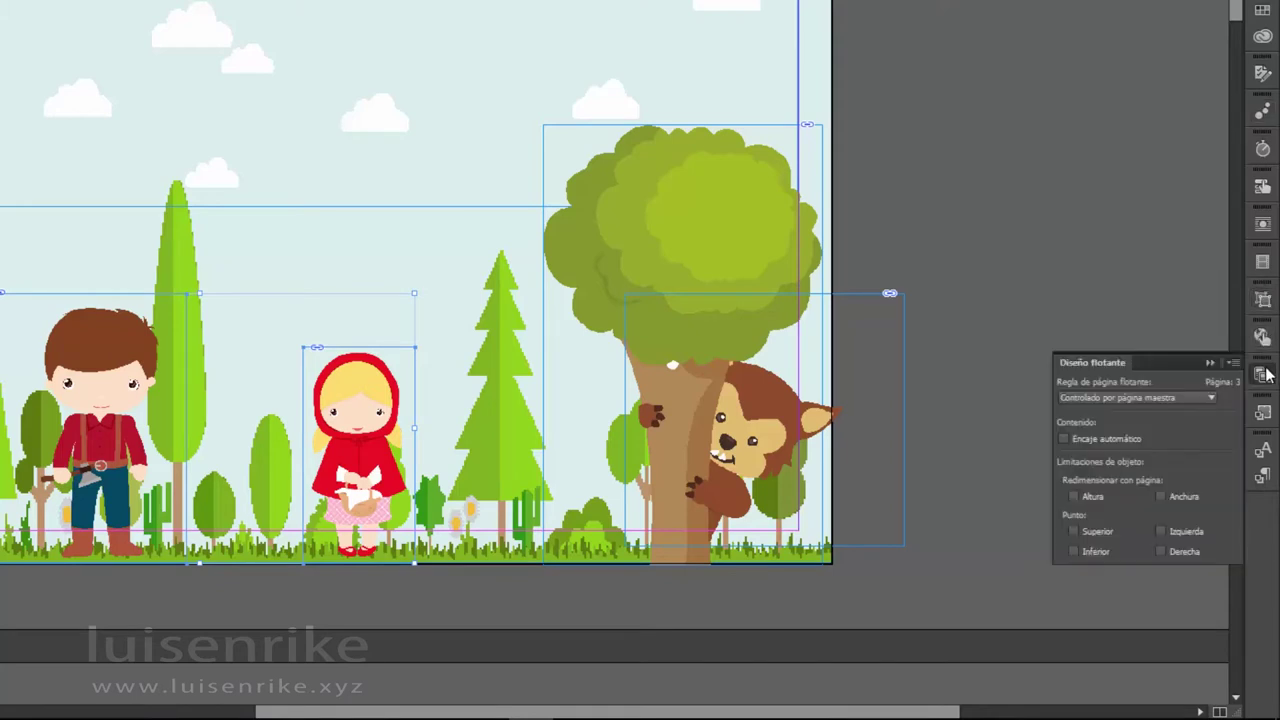
left_click(1261, 413)
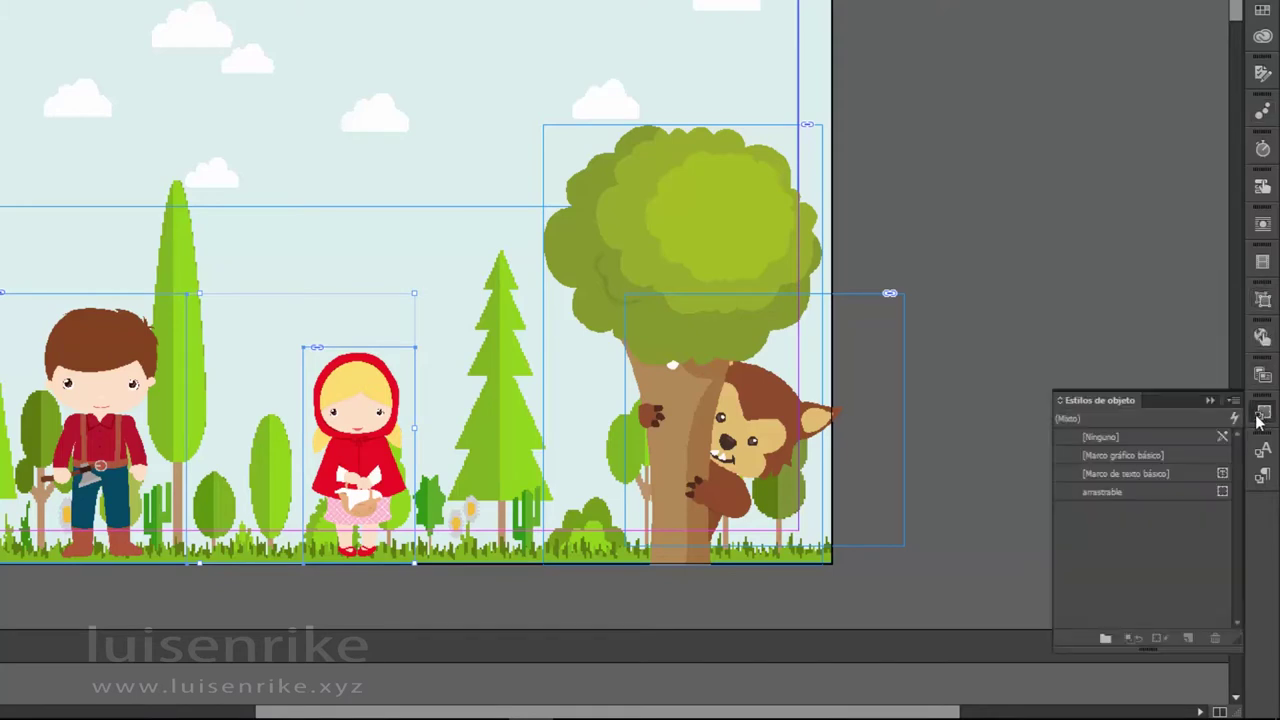
left_click(1130, 491)
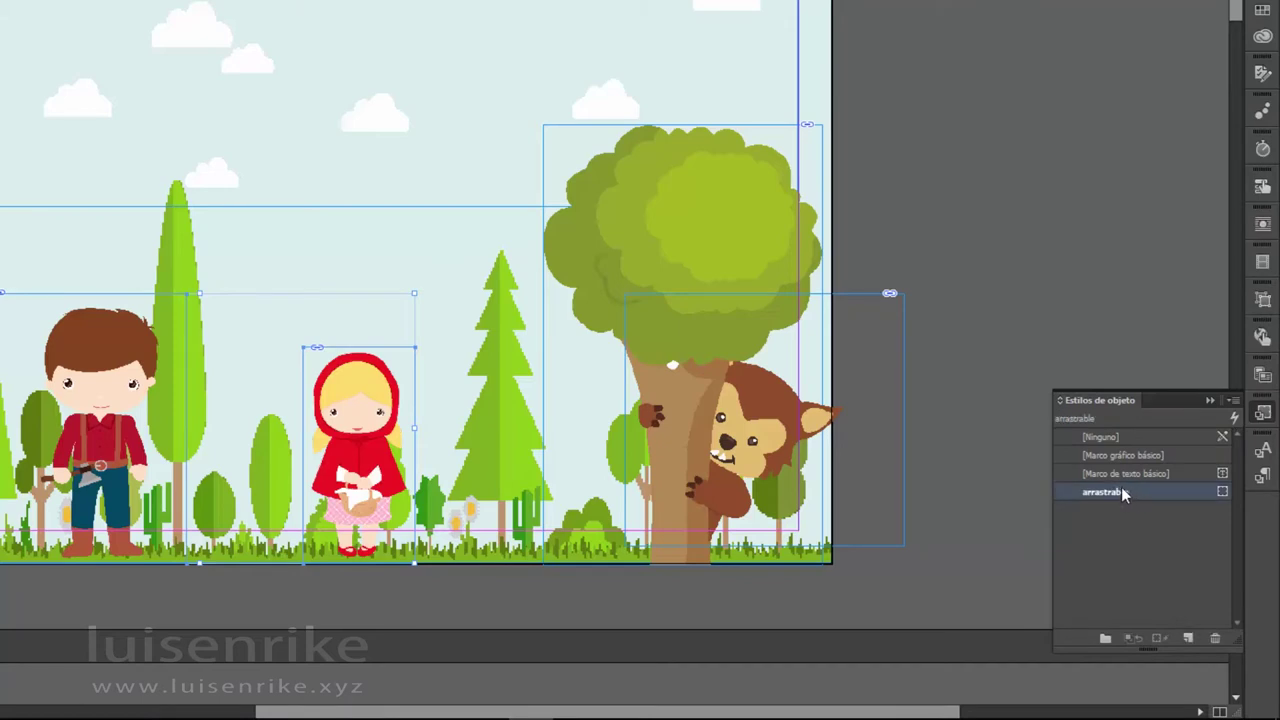
- Give the wolf behind the tree the Aparecer animation with a duration of 2 seconds and check it in the interactivity preview
left_click(772, 426)
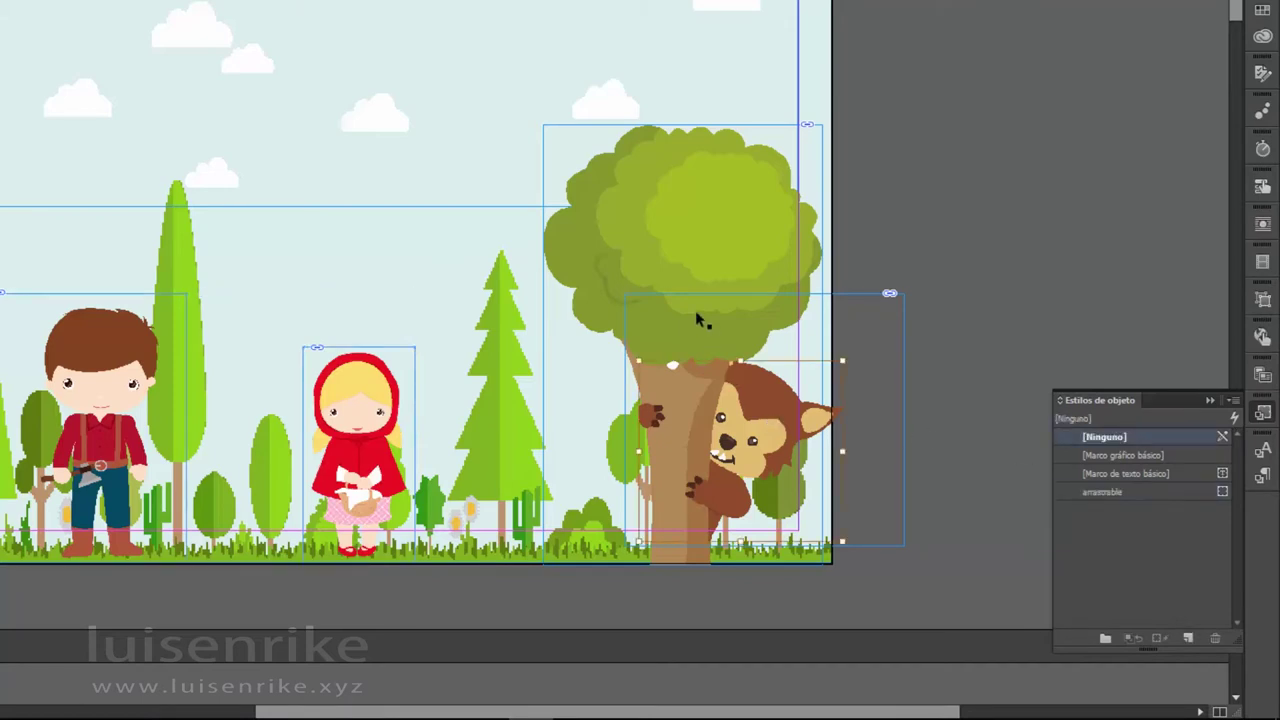
left_click(894, 337)
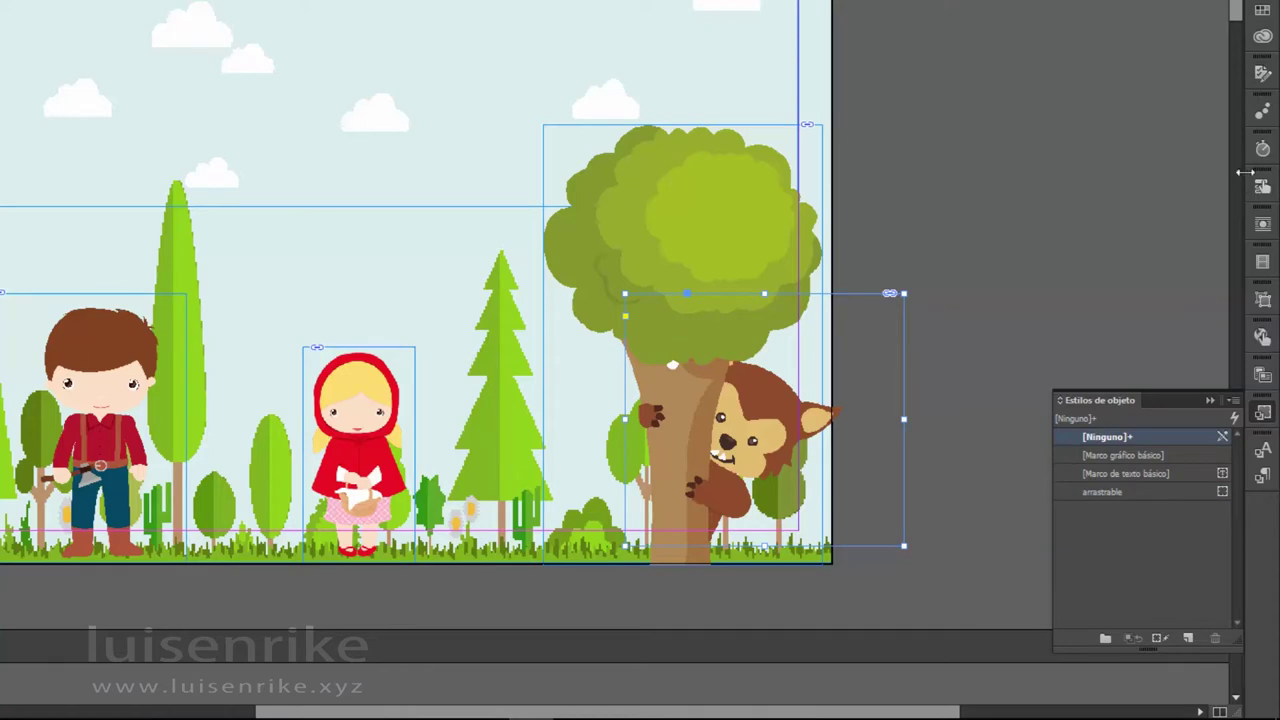
left_click(1261, 114)
left_click(1261, 114)
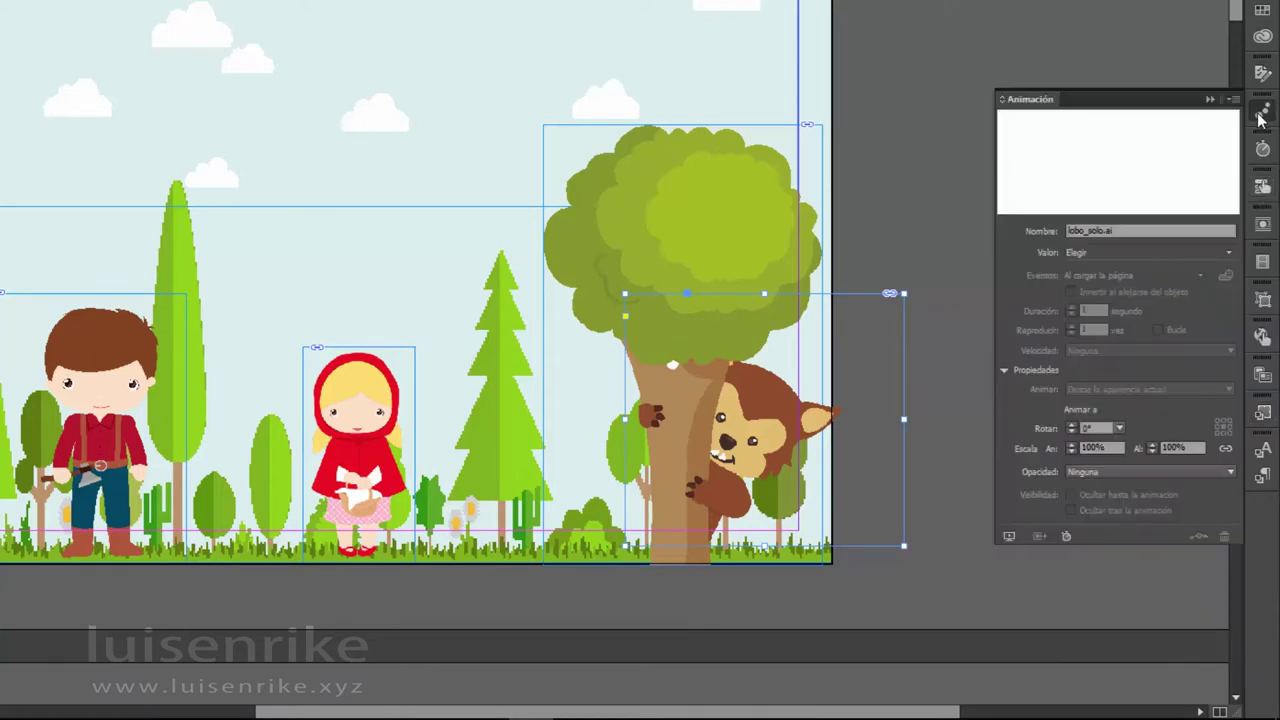
left_click(1228, 255)
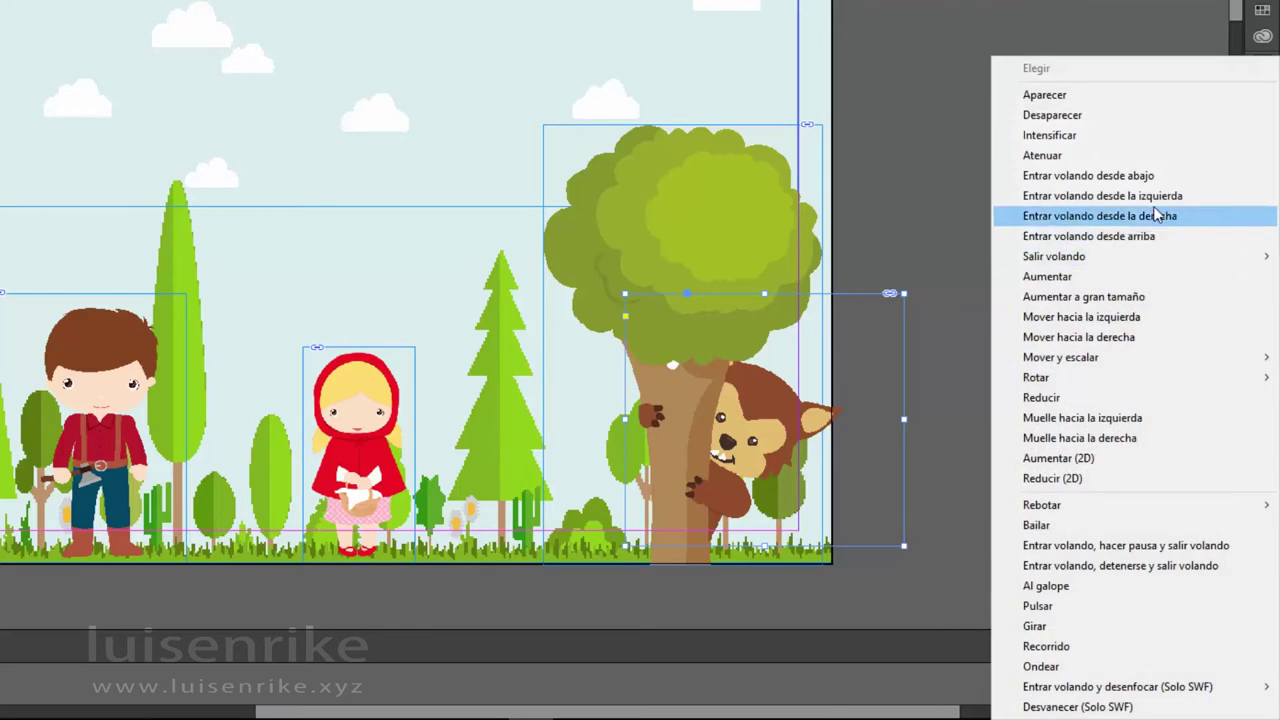
left_click(1064, 95)
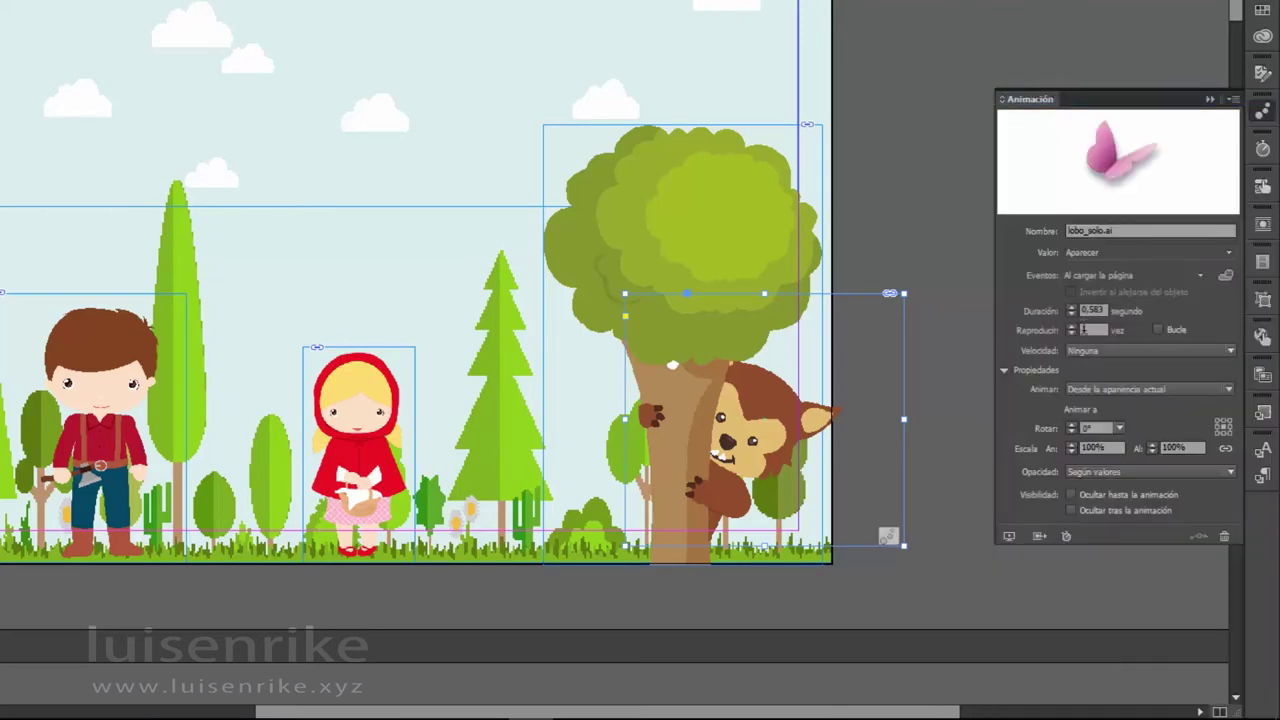
left_click(1071, 308)
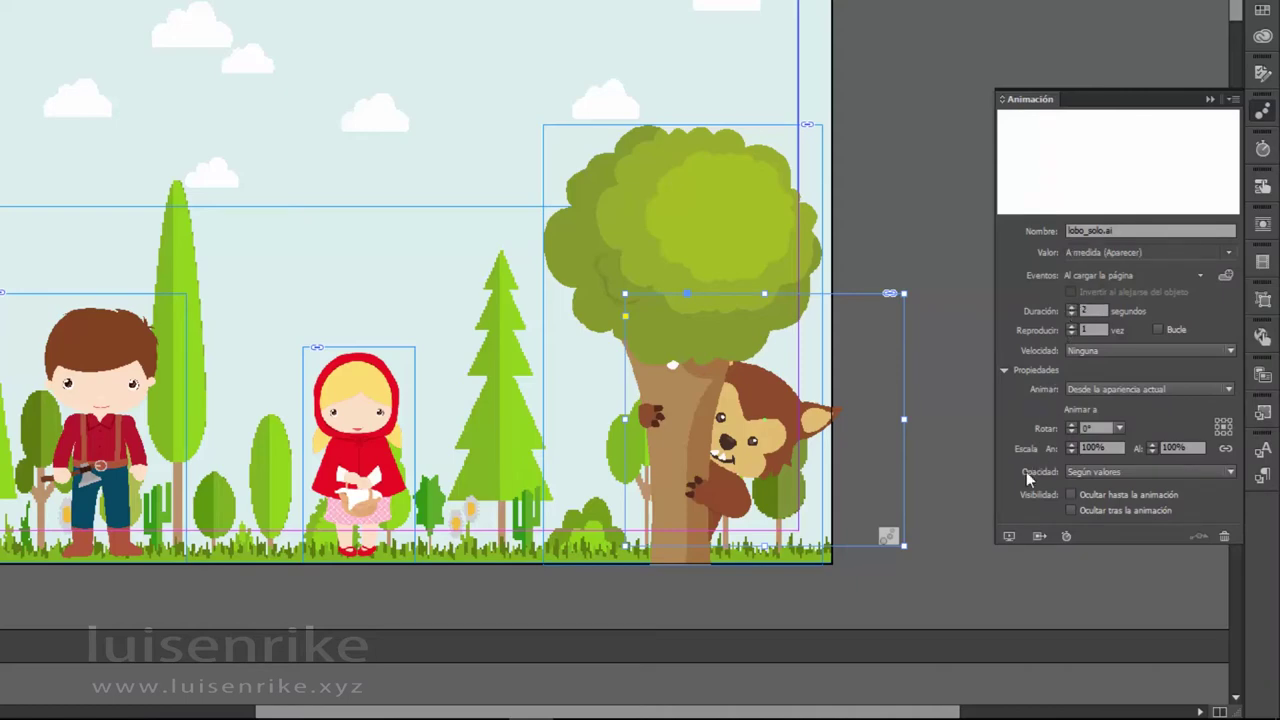
left_click(1010, 537)
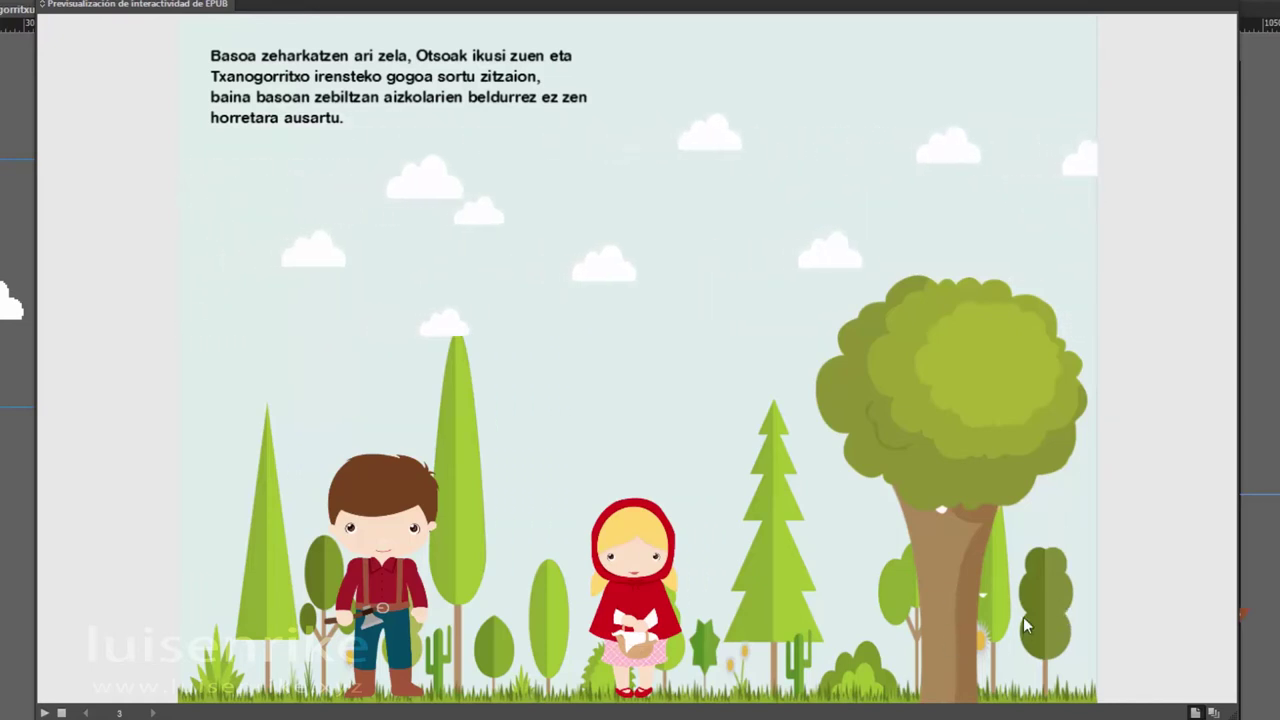
left_click(1023, 617)
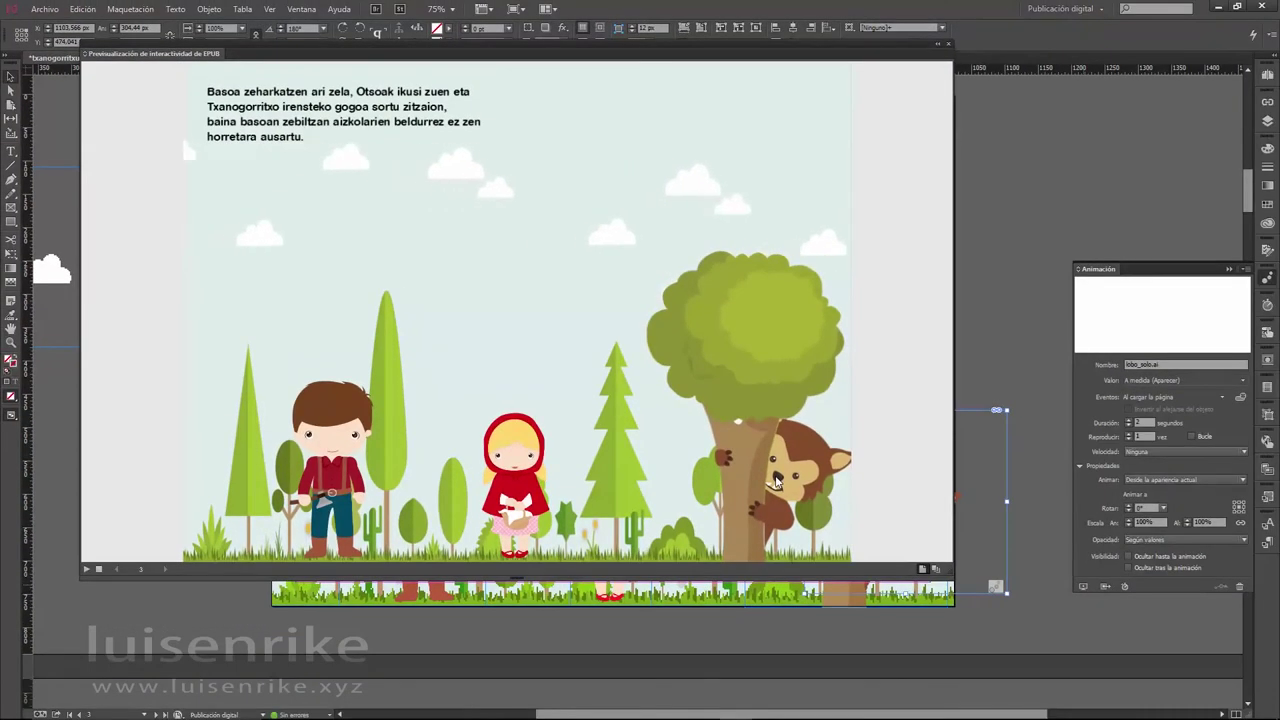
left_click(947, 48)
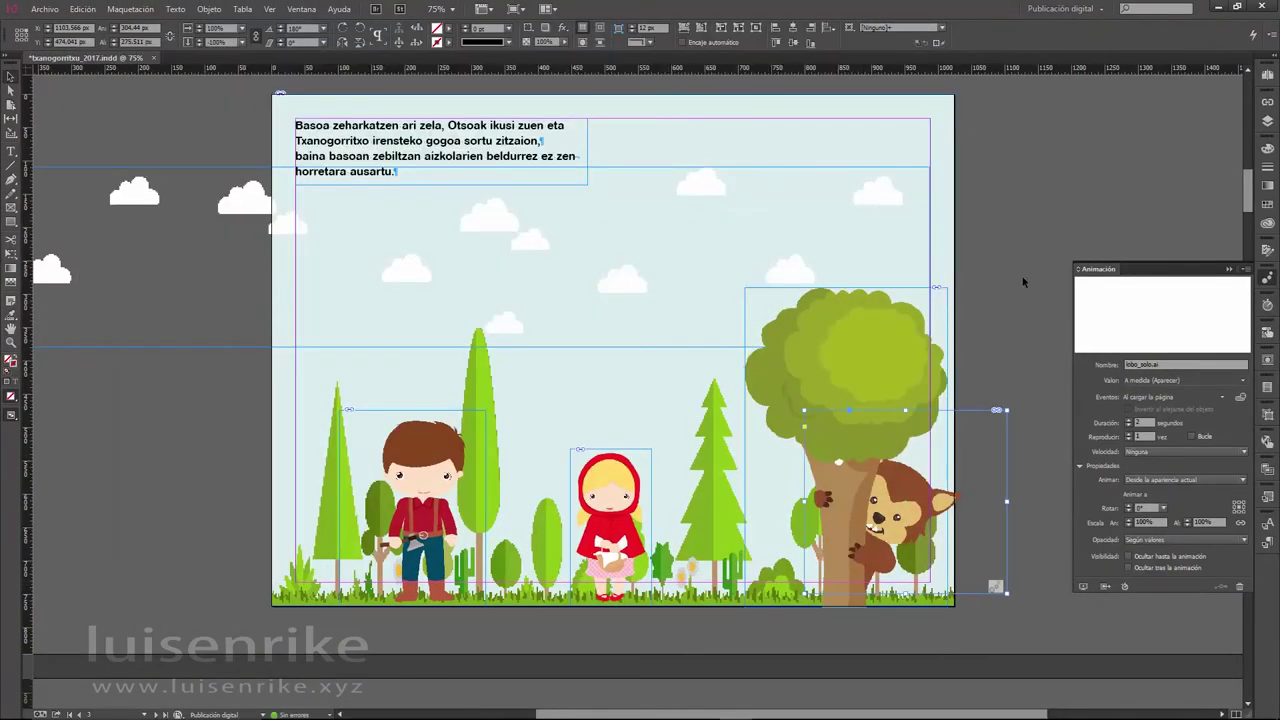
- Link nubes.ai and lobo_solo.ai in the page-load timing so they play together, and preview the page
left_click(295, 12)
mouse_move(369, 236)
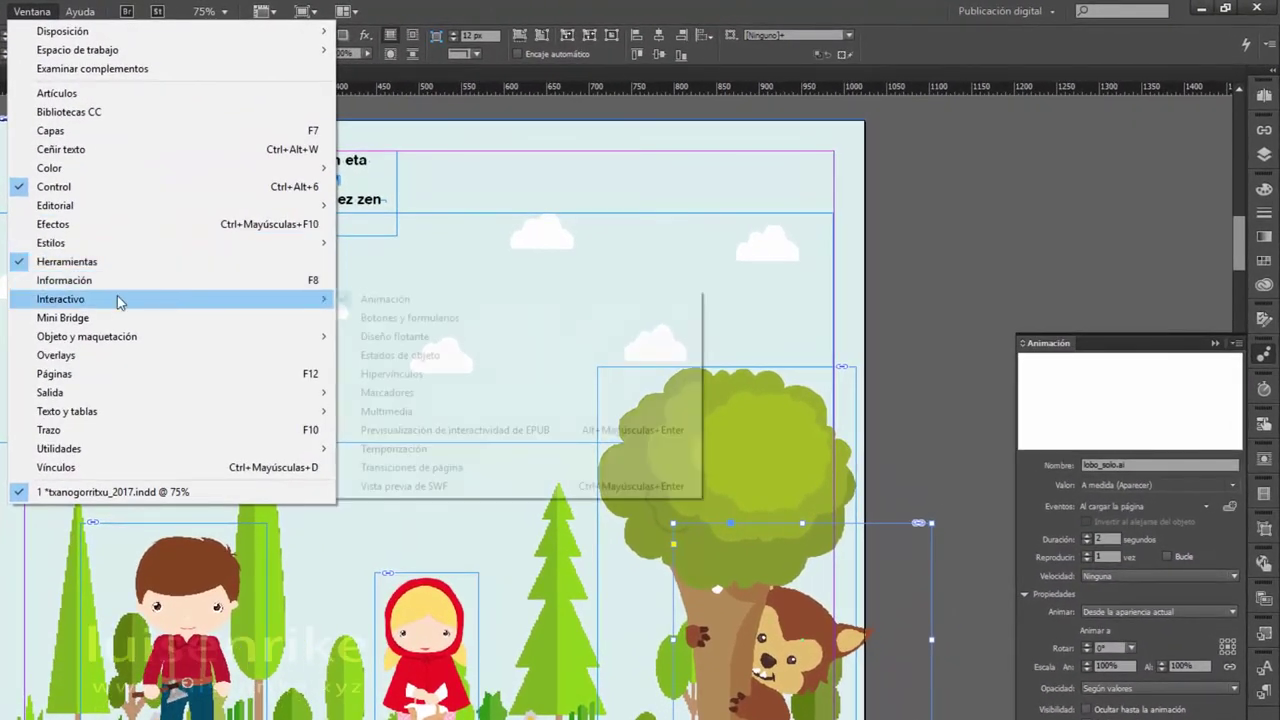
left_click(425, 448)
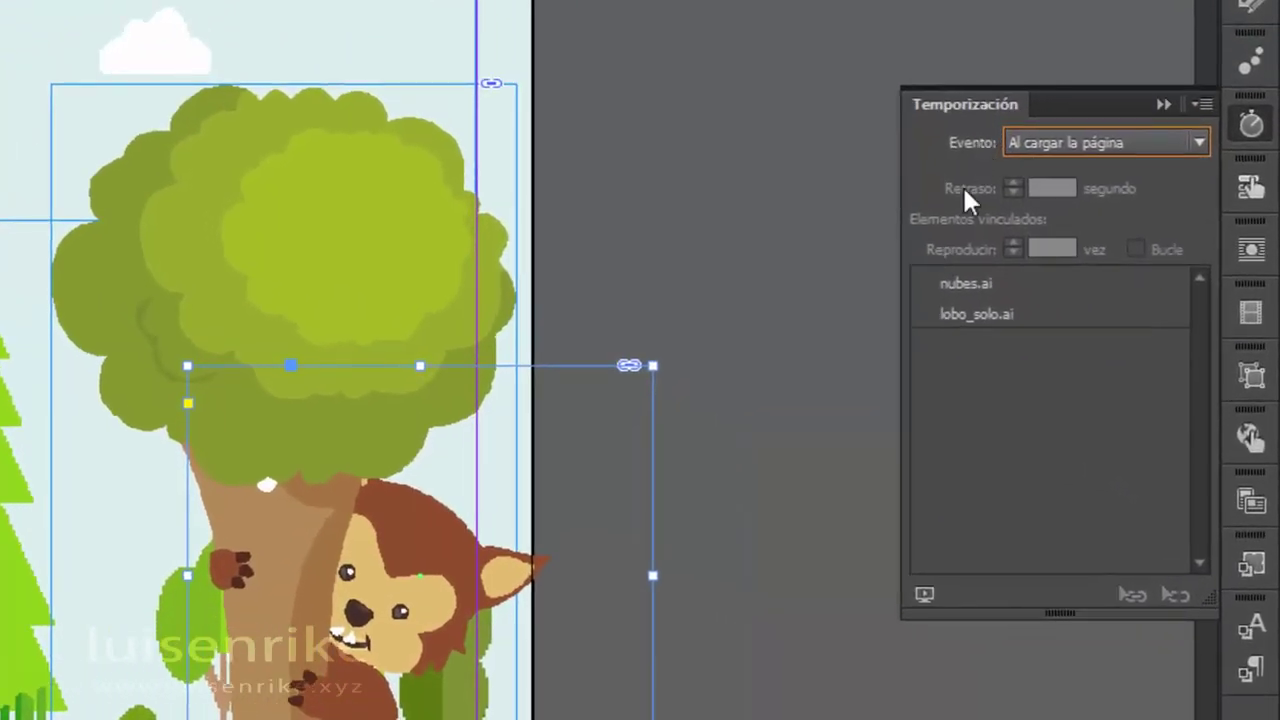
left_click(970, 288)
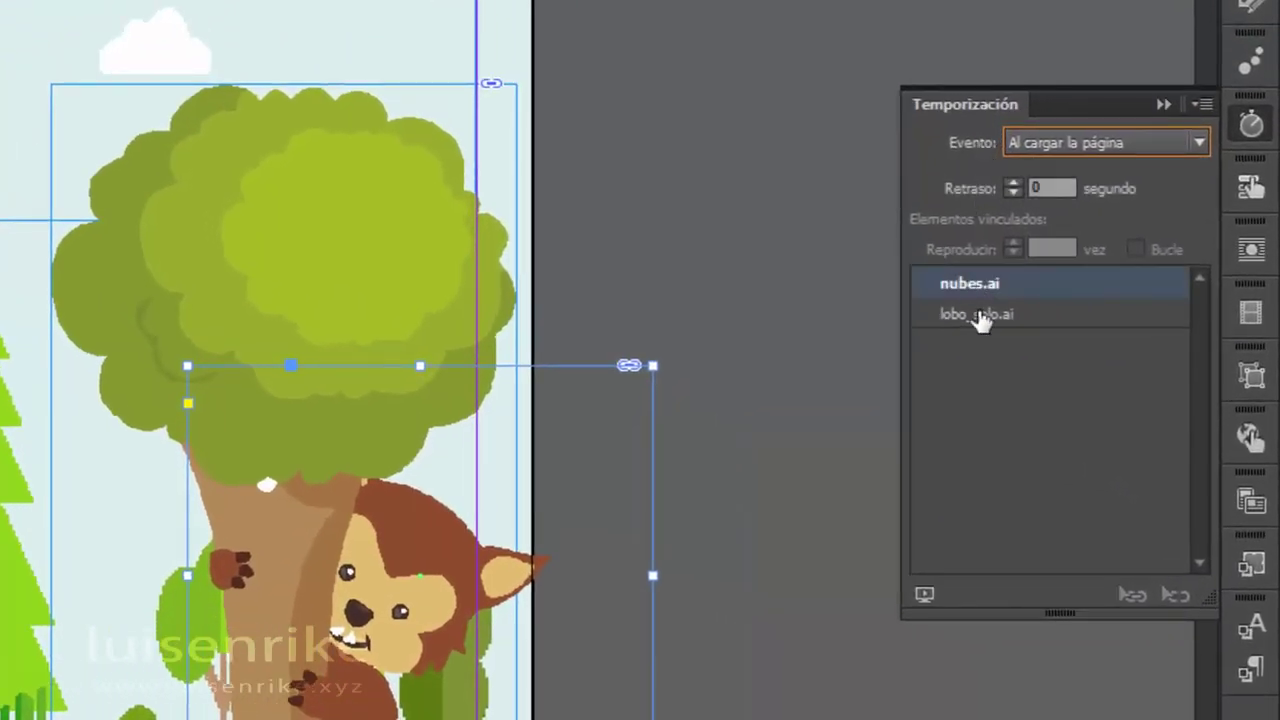
left_click(980, 316, "shift")
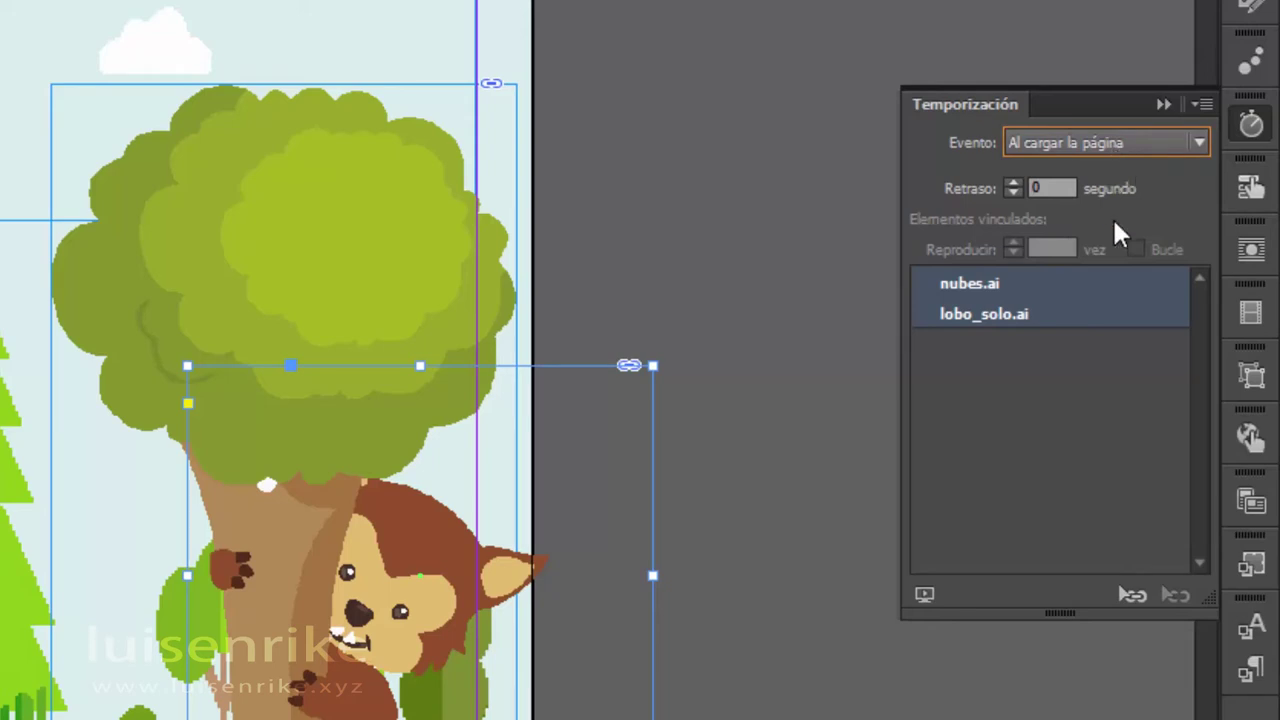
left_click(1132, 594)
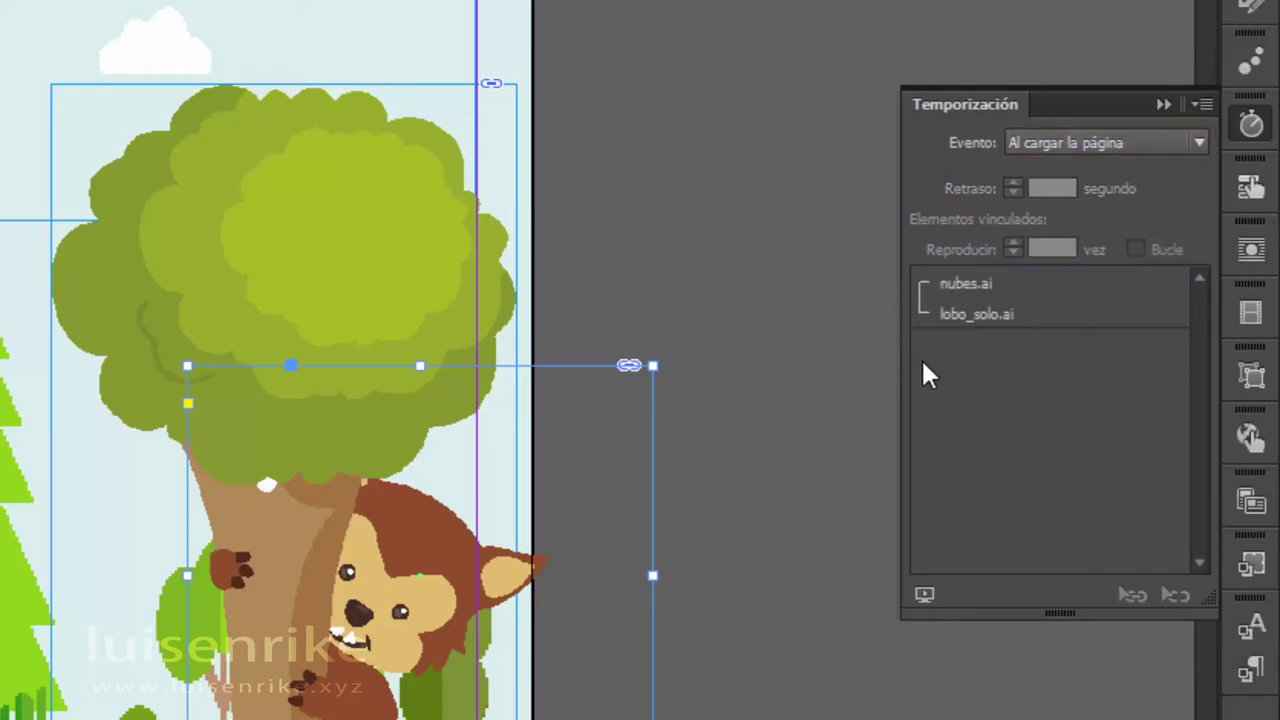
left_click(924, 594)
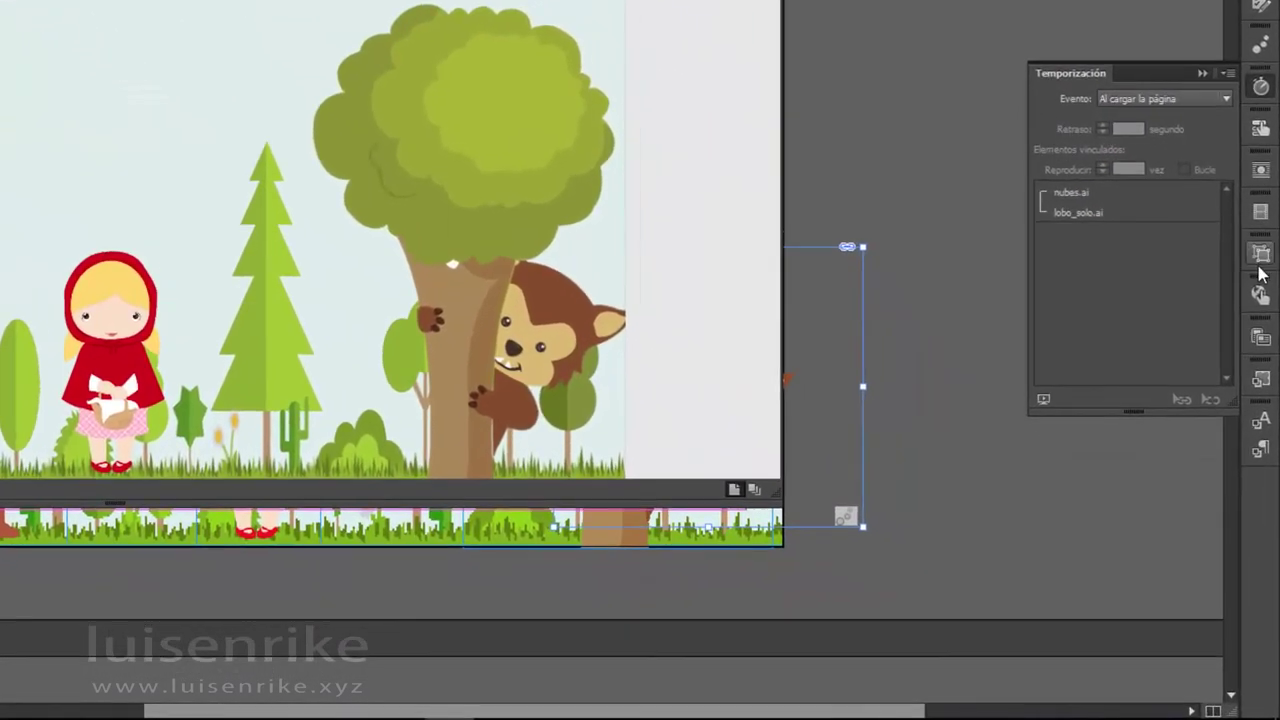
- Set the wolf's animation duration to 4 seconds and check it in the interactivity preview
left_click(1267, 256)
left_click(1261, 49)
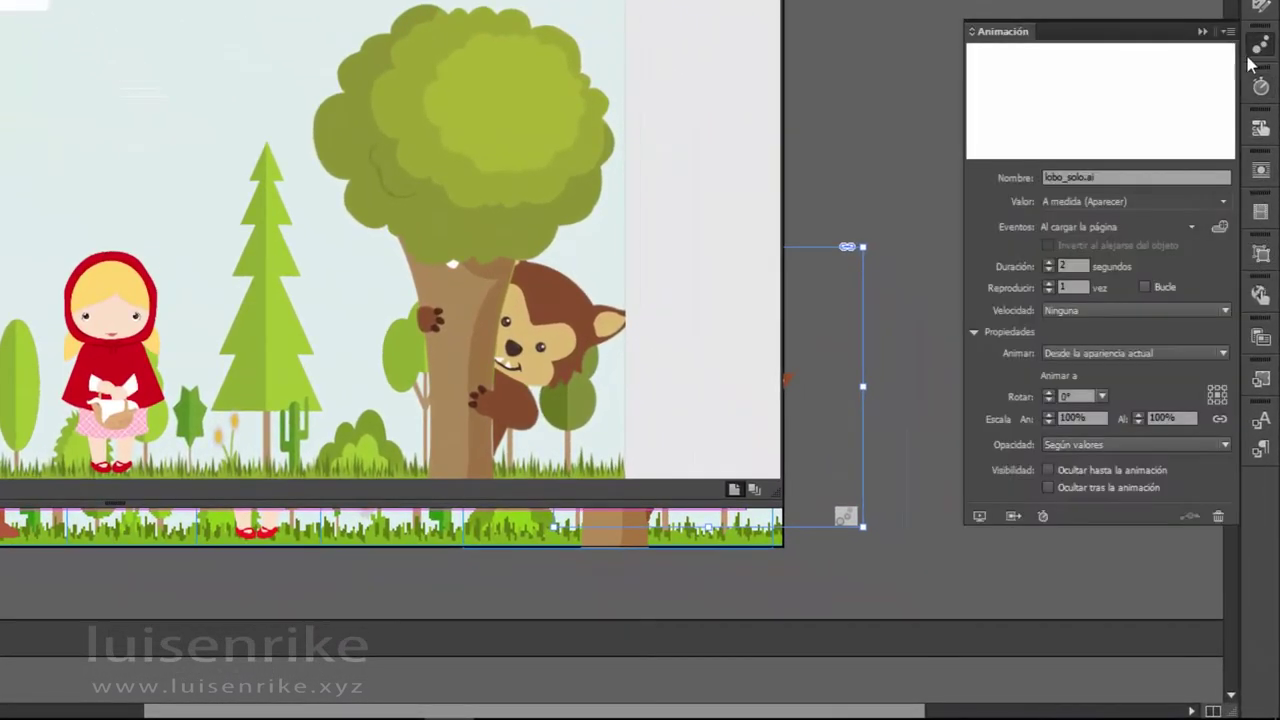
left_click(1048, 262)
left_click(1048, 262)
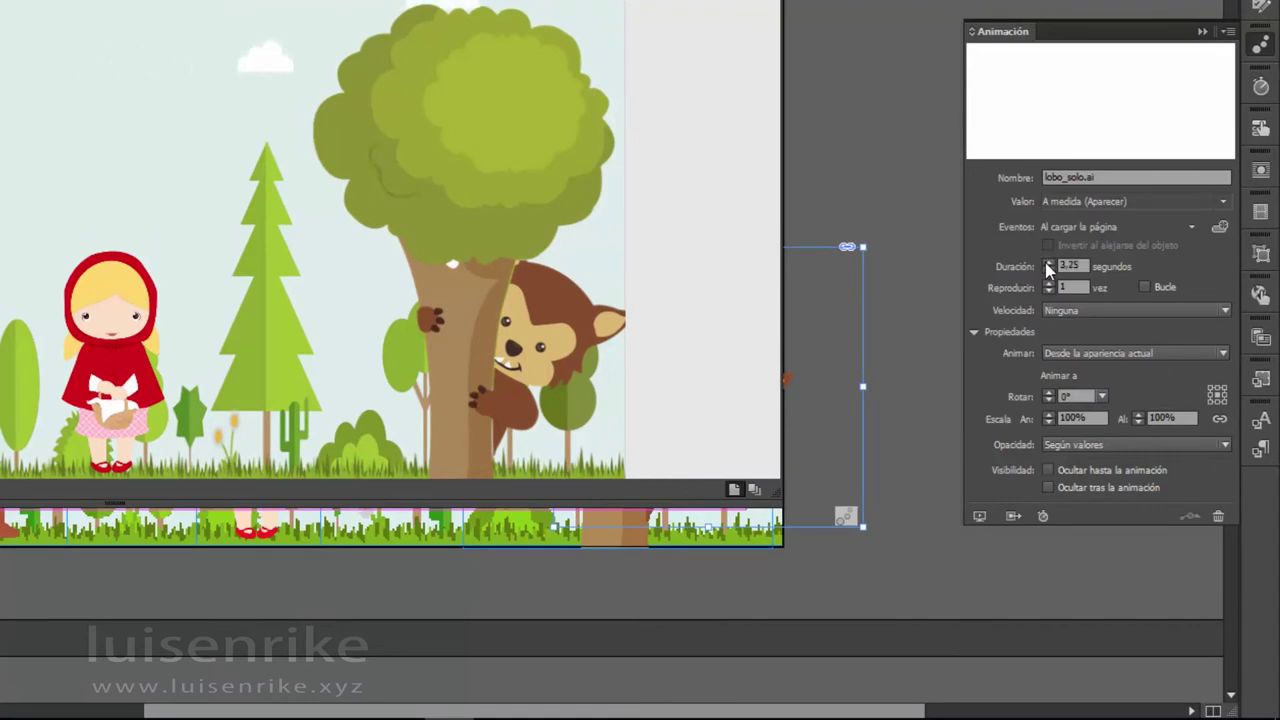
left_click(1048, 262)
left_click(1048, 262)
left_click(1048, 262)
left_click(1048, 262)
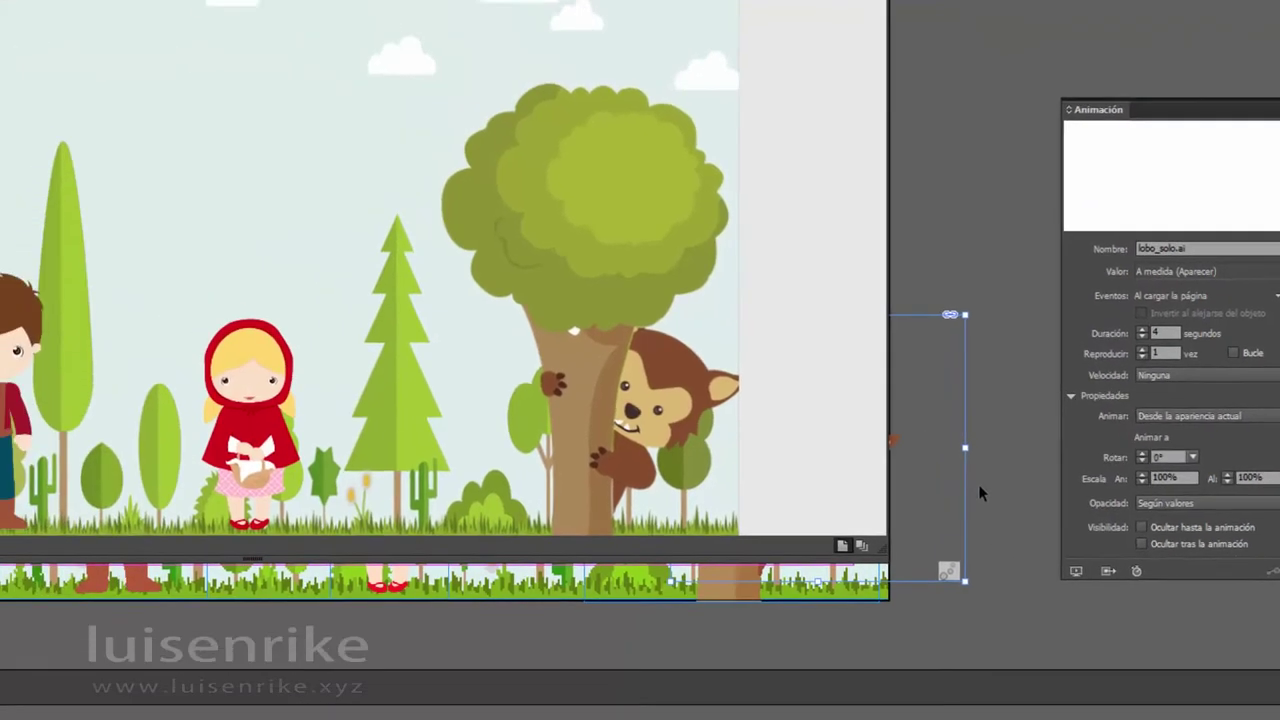
key("ctrl+shift+Return")
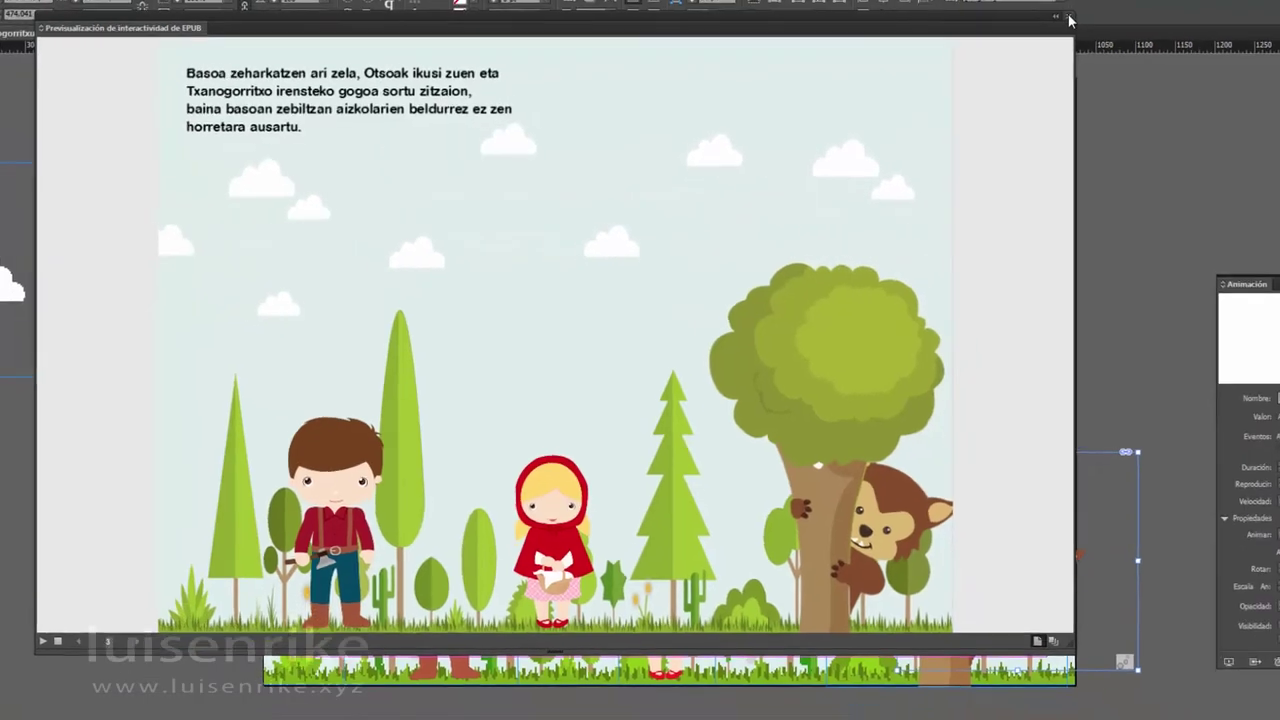
left_click(1130, 8)
- Apply the arrastrable object style to Little Red Riding Hood and to the tree with the wolf on page 4
scroll(903, 332, "down", 3)
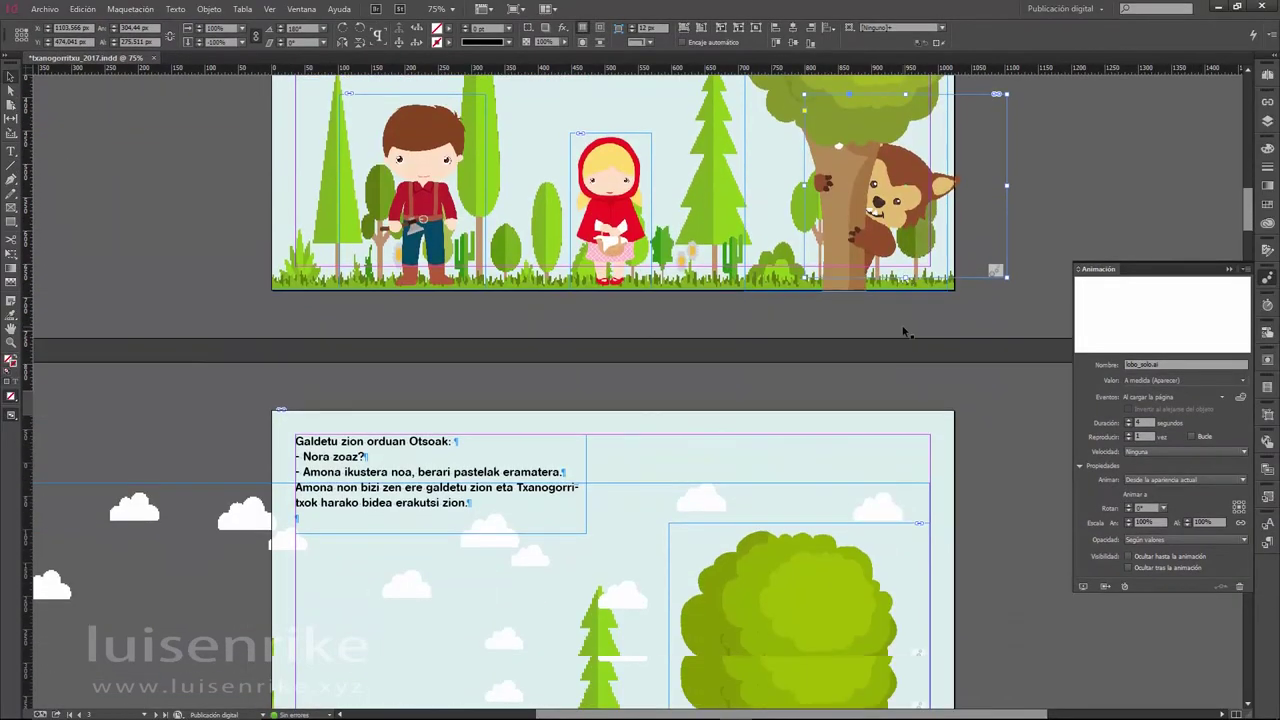
scroll(903, 332, "down", 5)
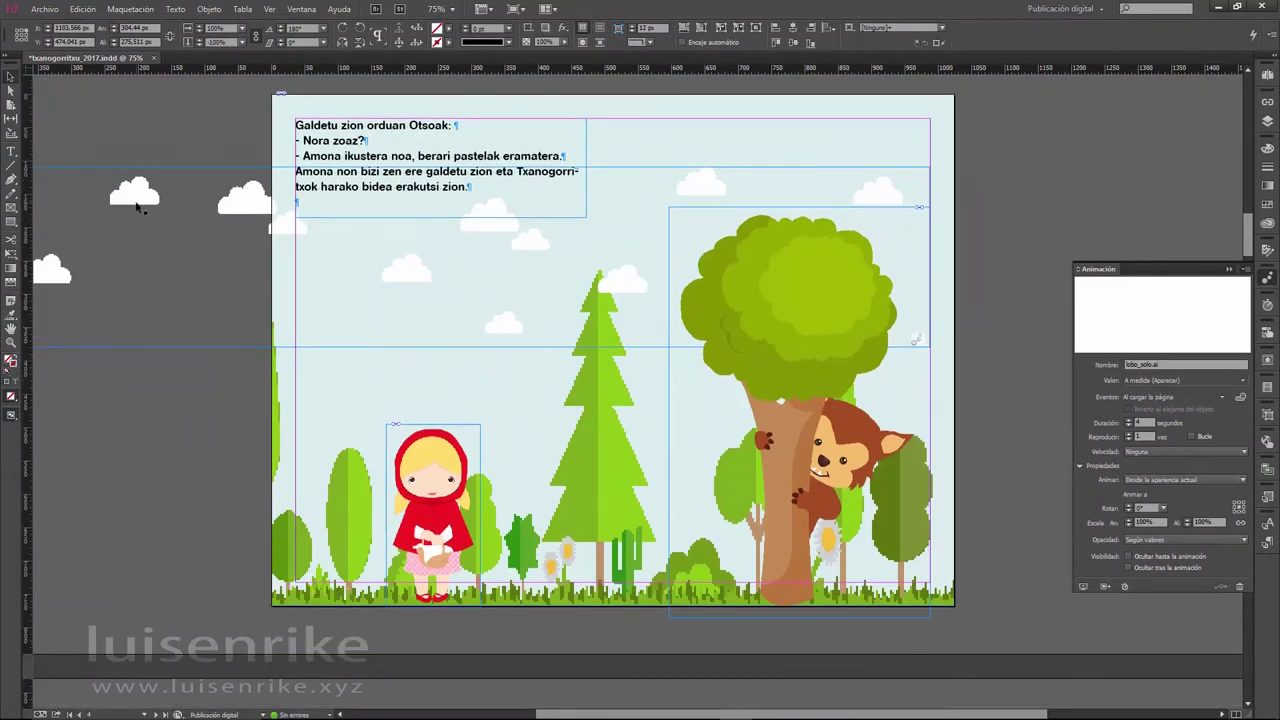
left_click(139, 205)
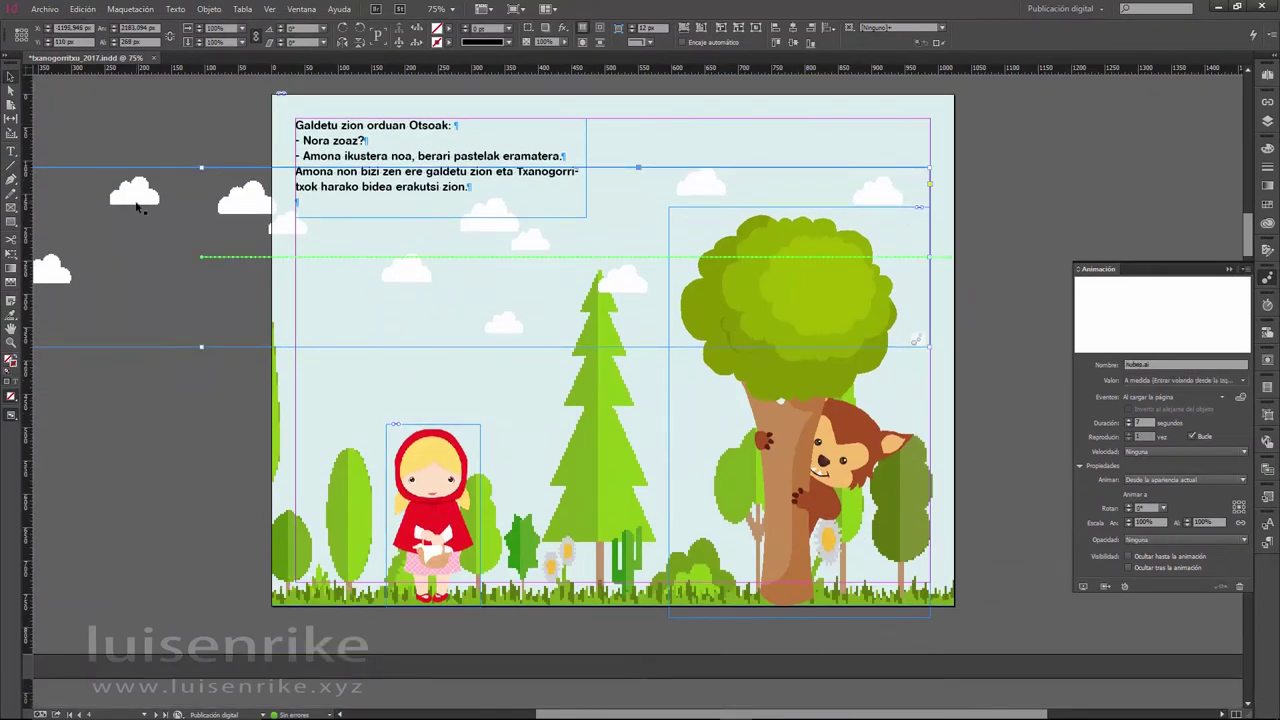
left_click(418, 463)
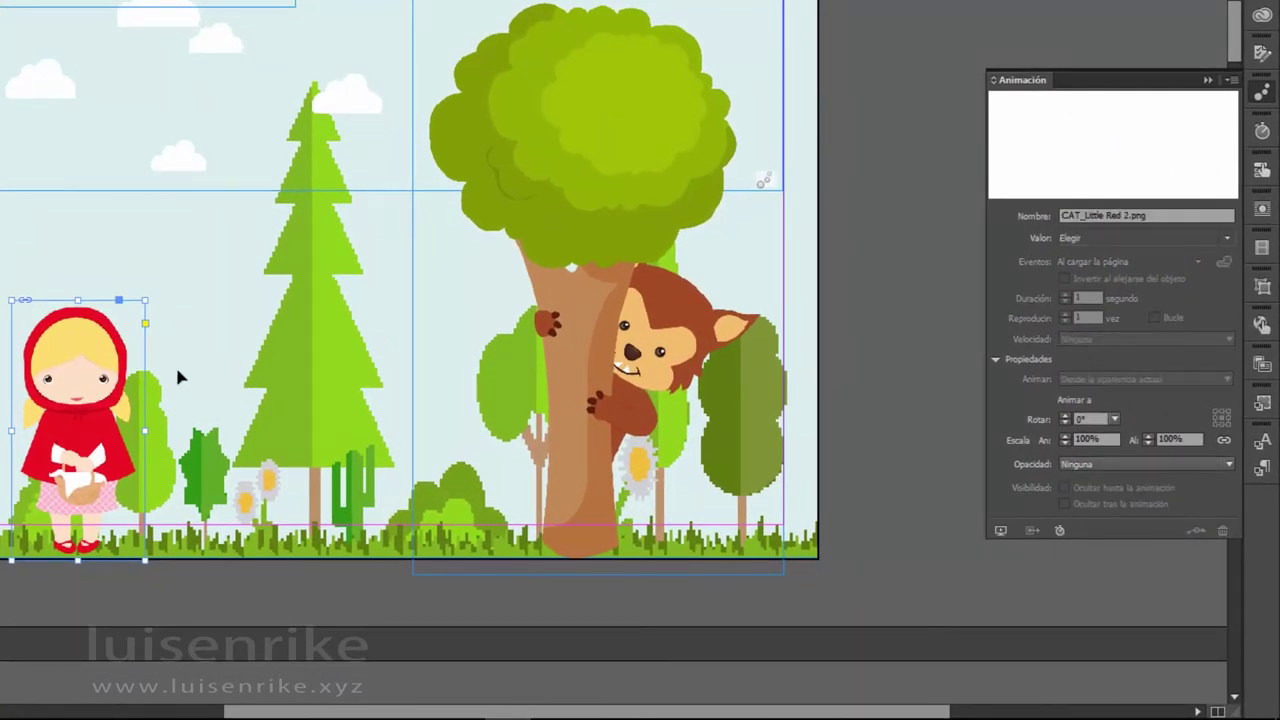
left_click(1262, 403)
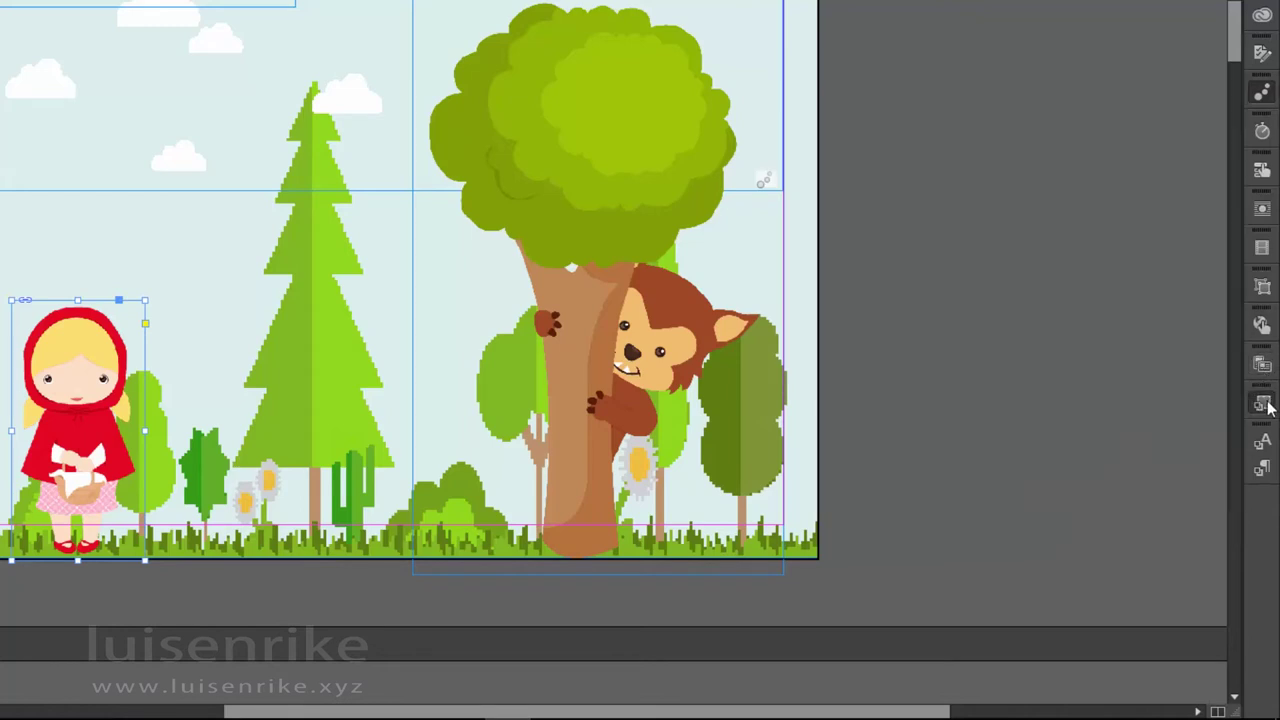
left_click(1099, 486)
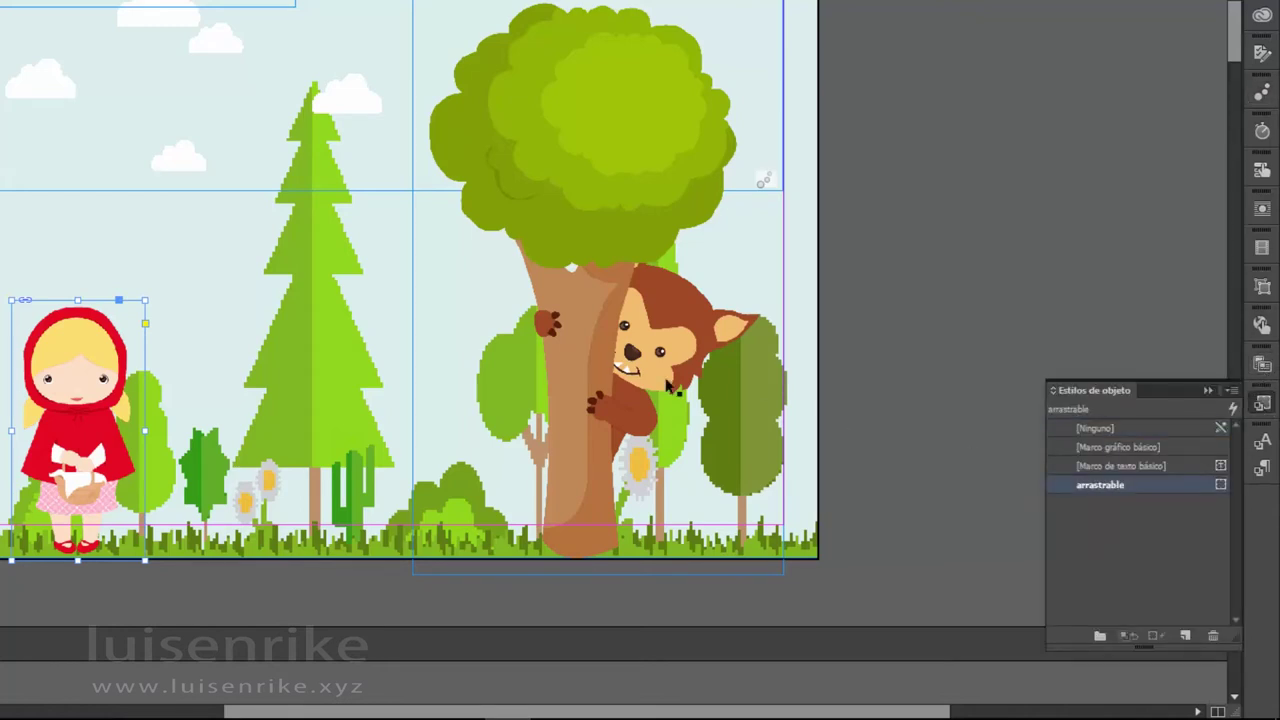
left_click(575, 353)
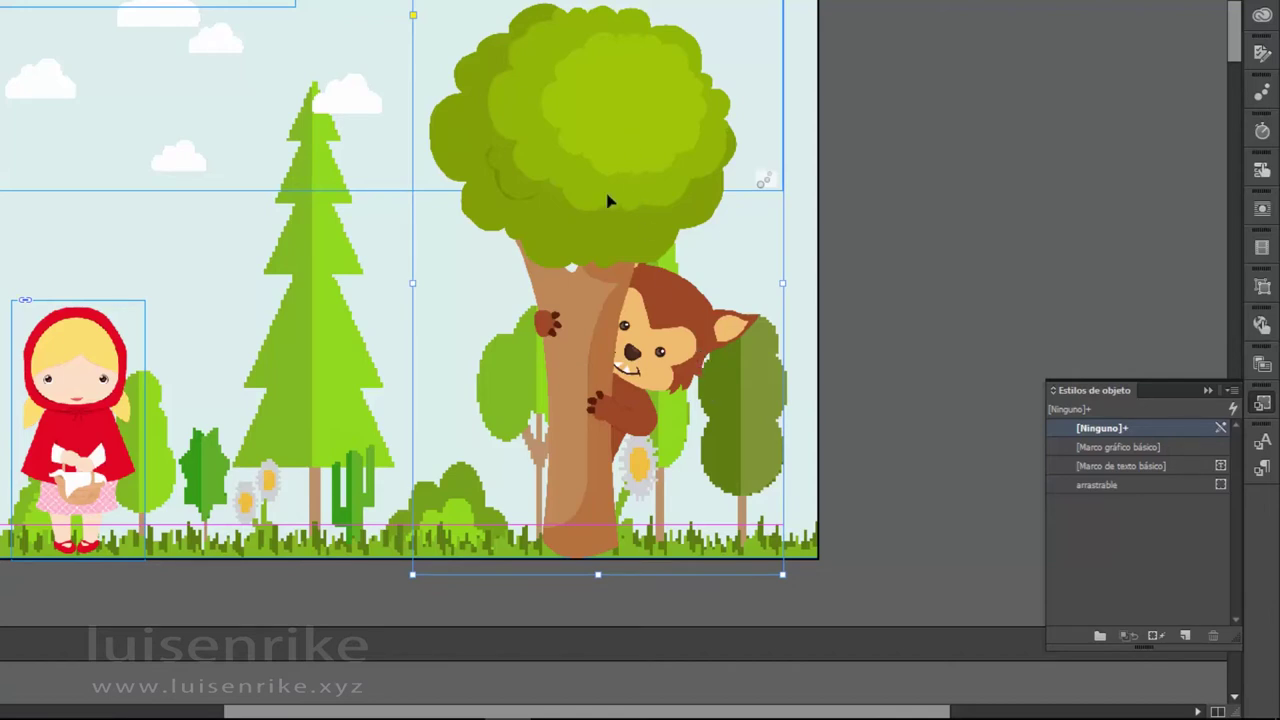
left_click(1091, 486)
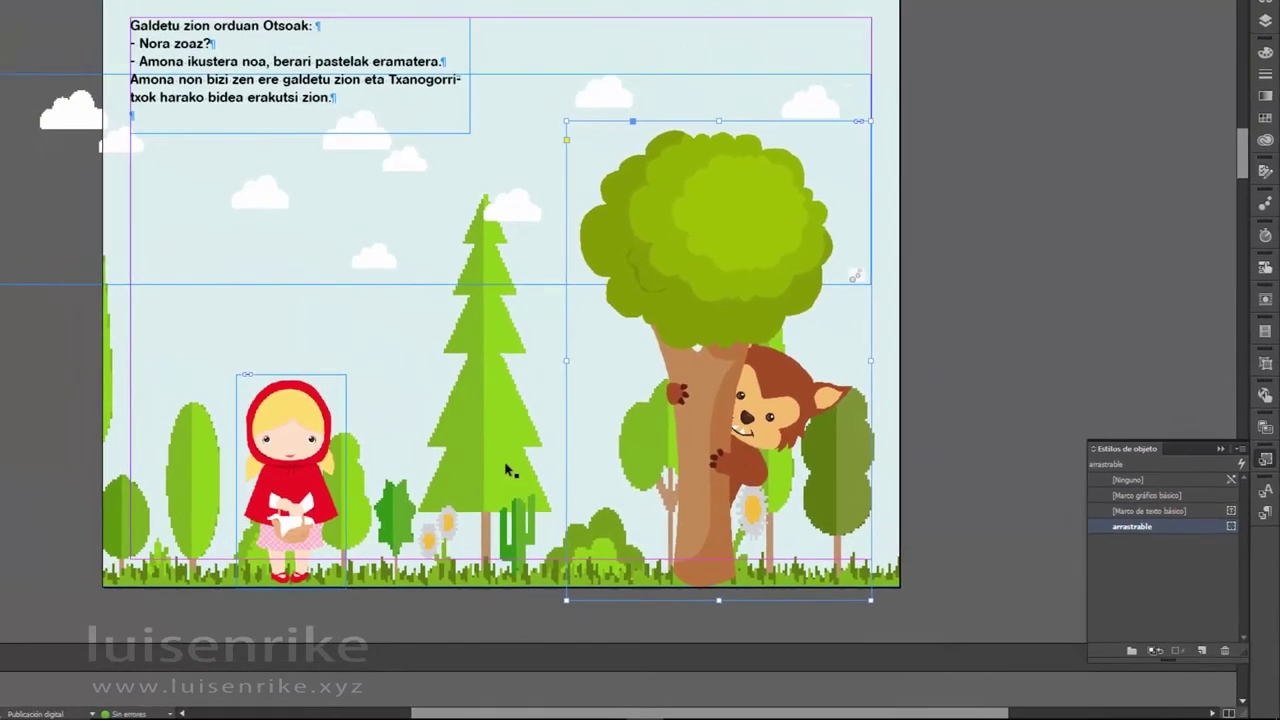
scroll(621, 510, "down", 10)
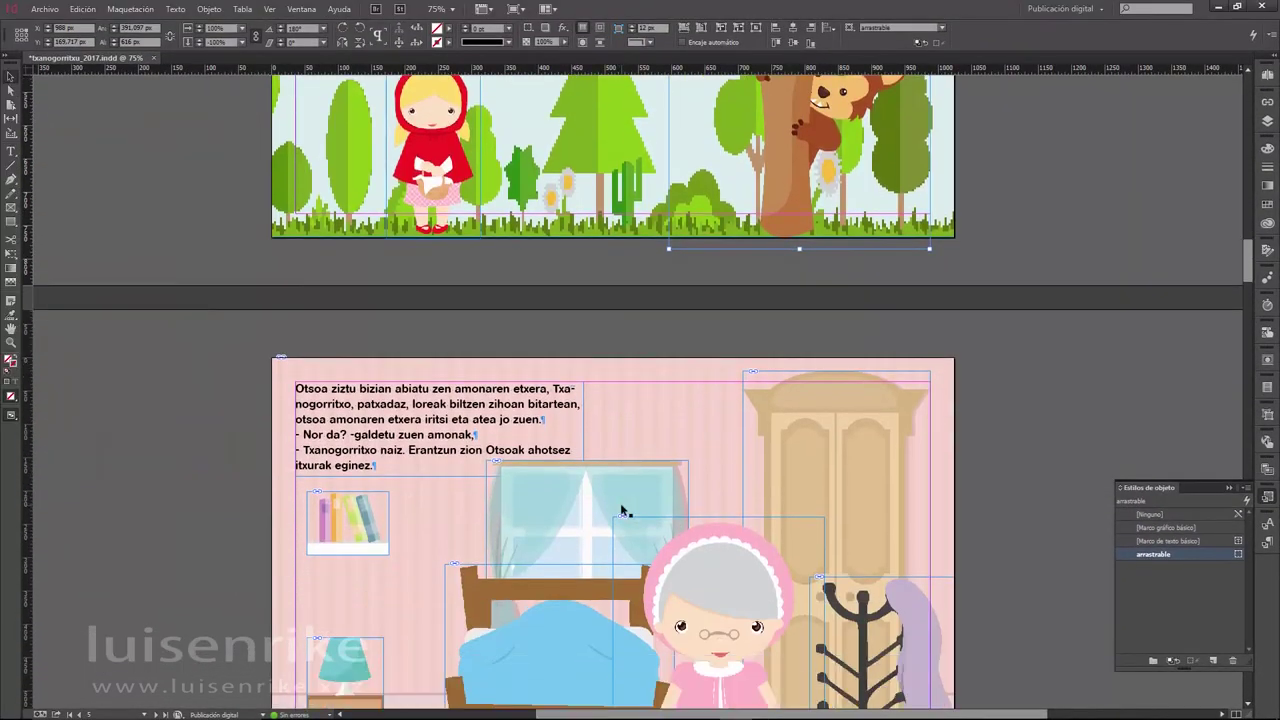
scroll(621, 510, "down", 2)
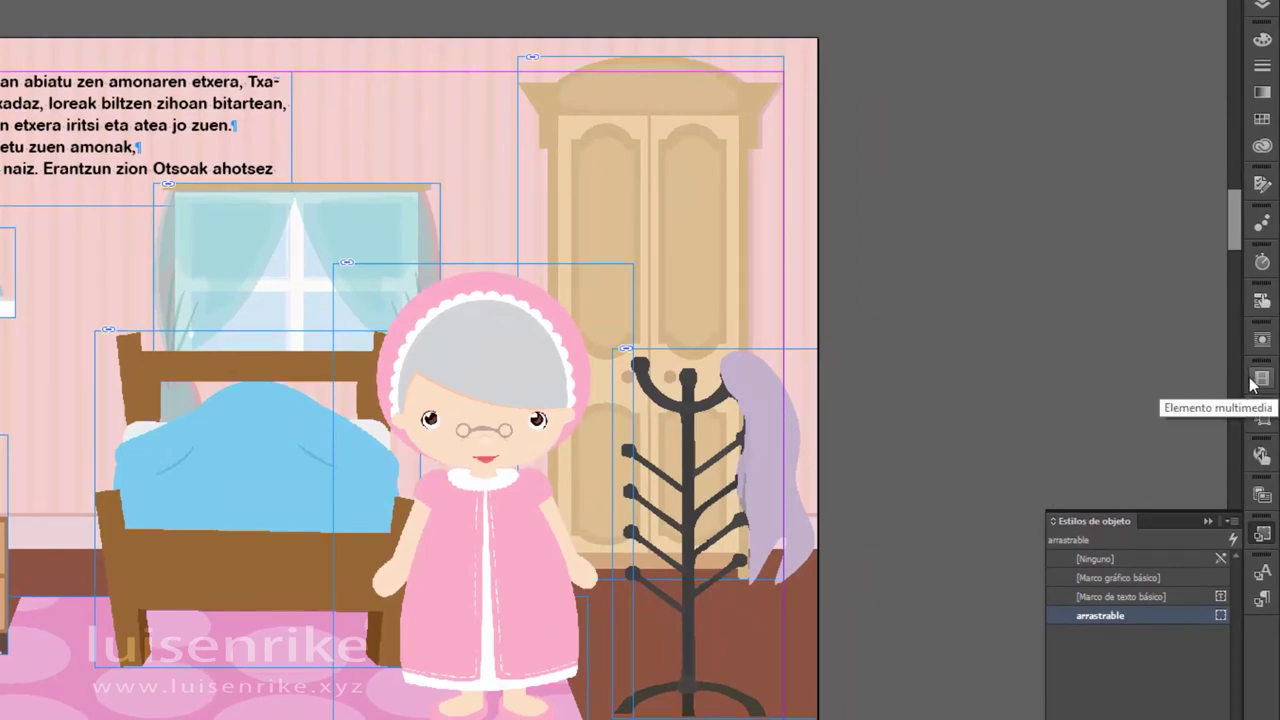
scroll(1206, 349, "up", 20)
scroll(531, 346, "up", 4)
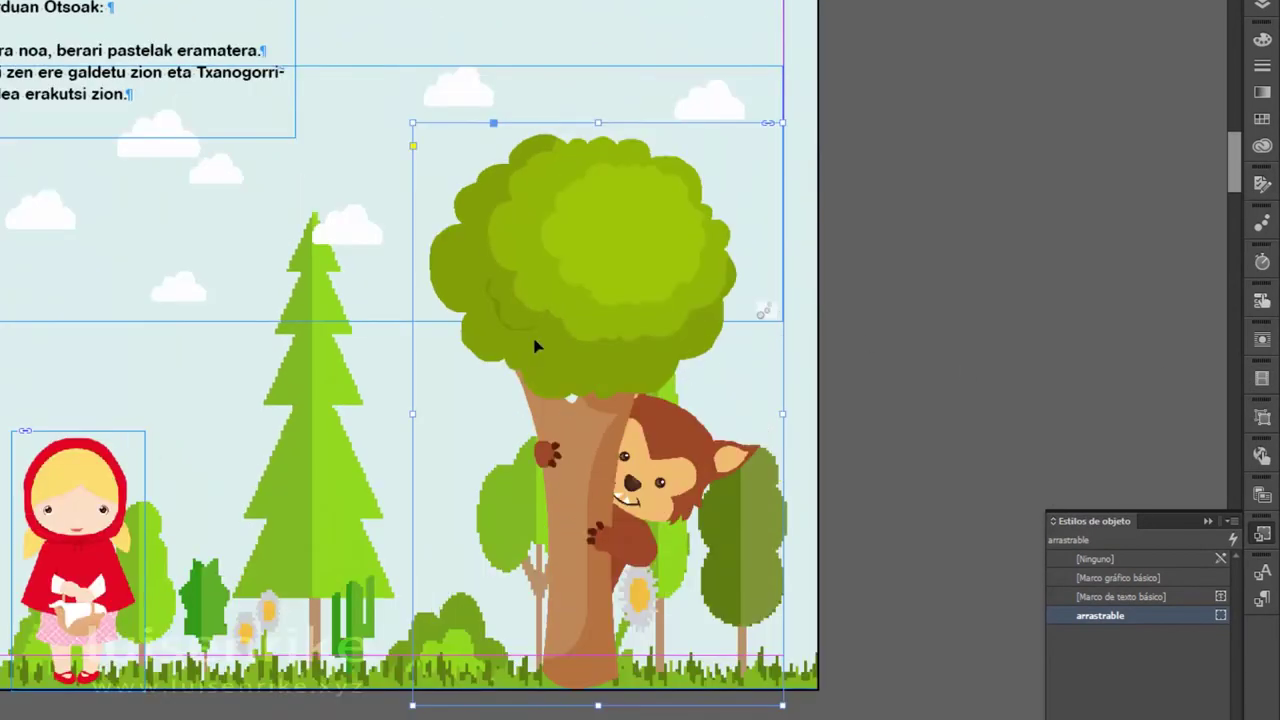
- Check the animation settings of the clouds on page 4
left_click(505, 172)
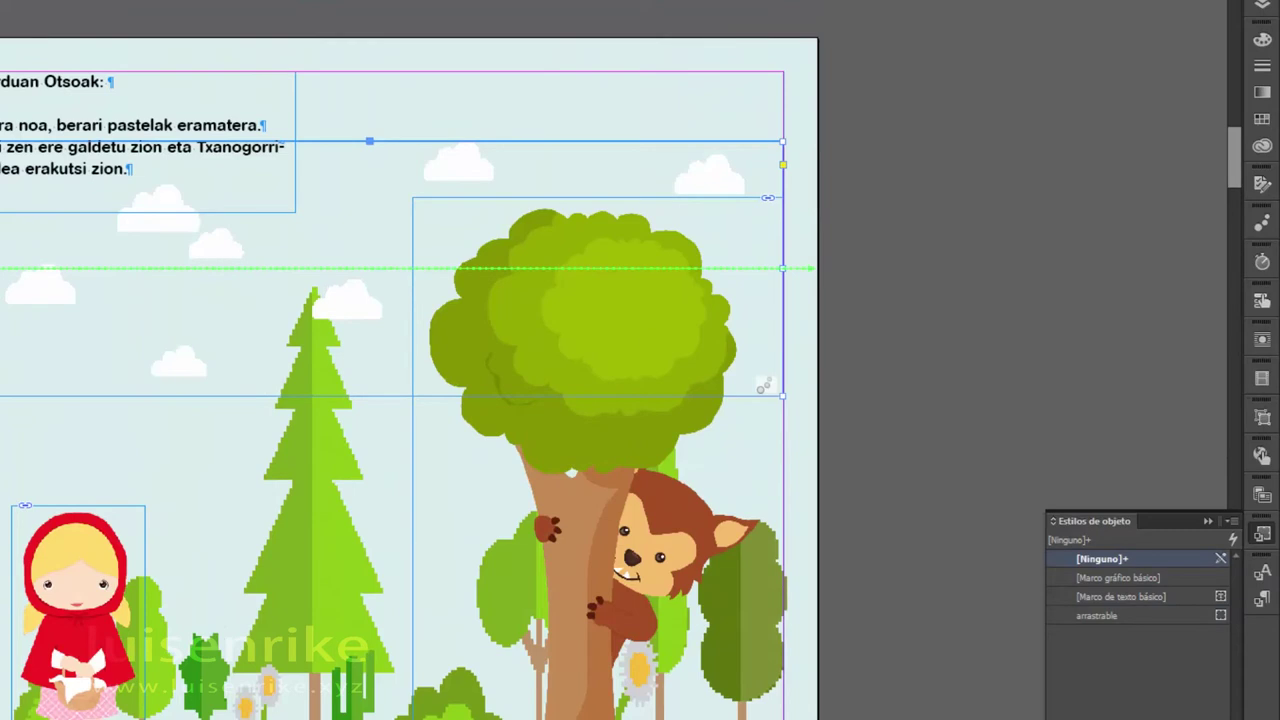
left_click(1262, 222)
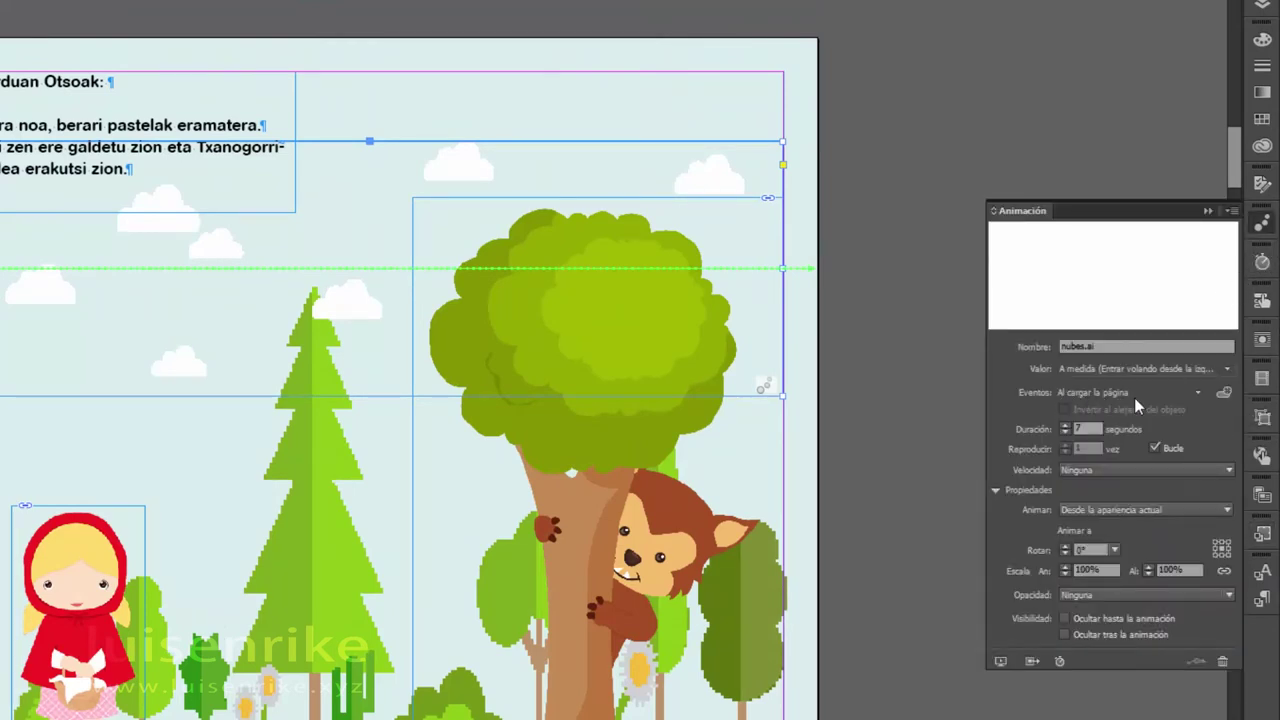
- Apply the arrastrable object style to the grandmother and all the furniture on page 5, leaving out the background and the text frame
scroll(576, 516, "down", 5)
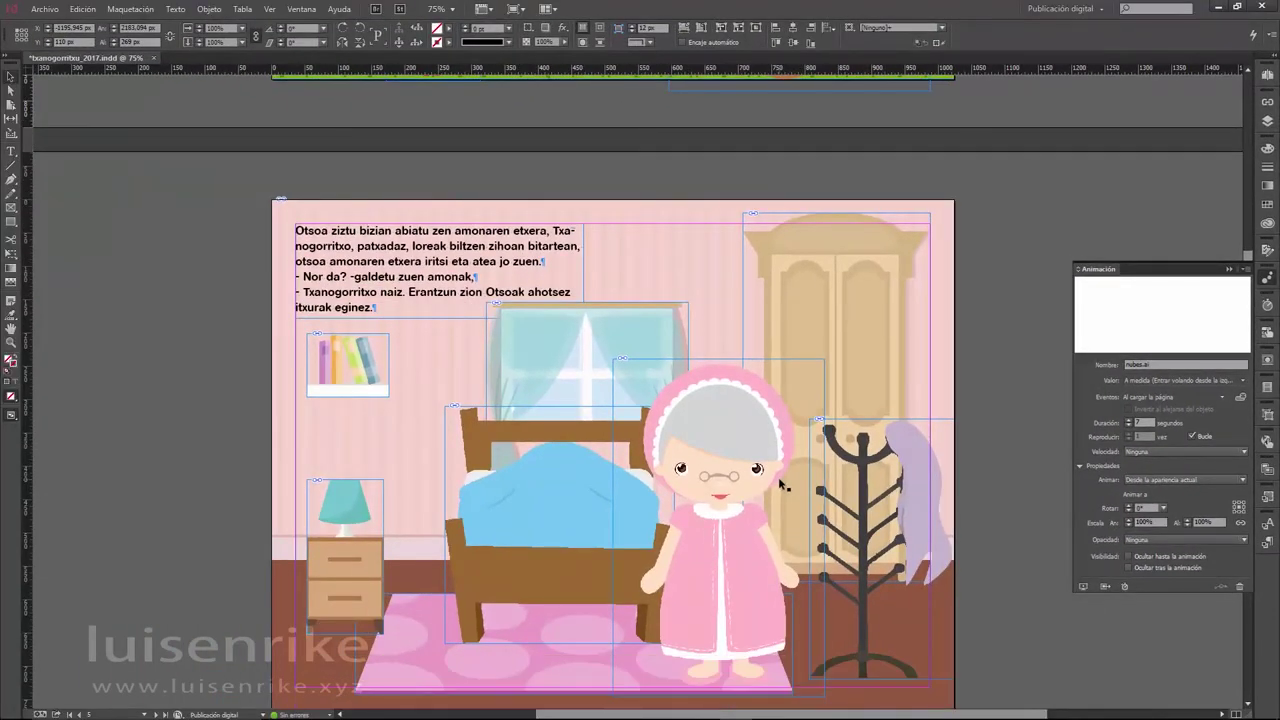
scroll(783, 485, "down", 1)
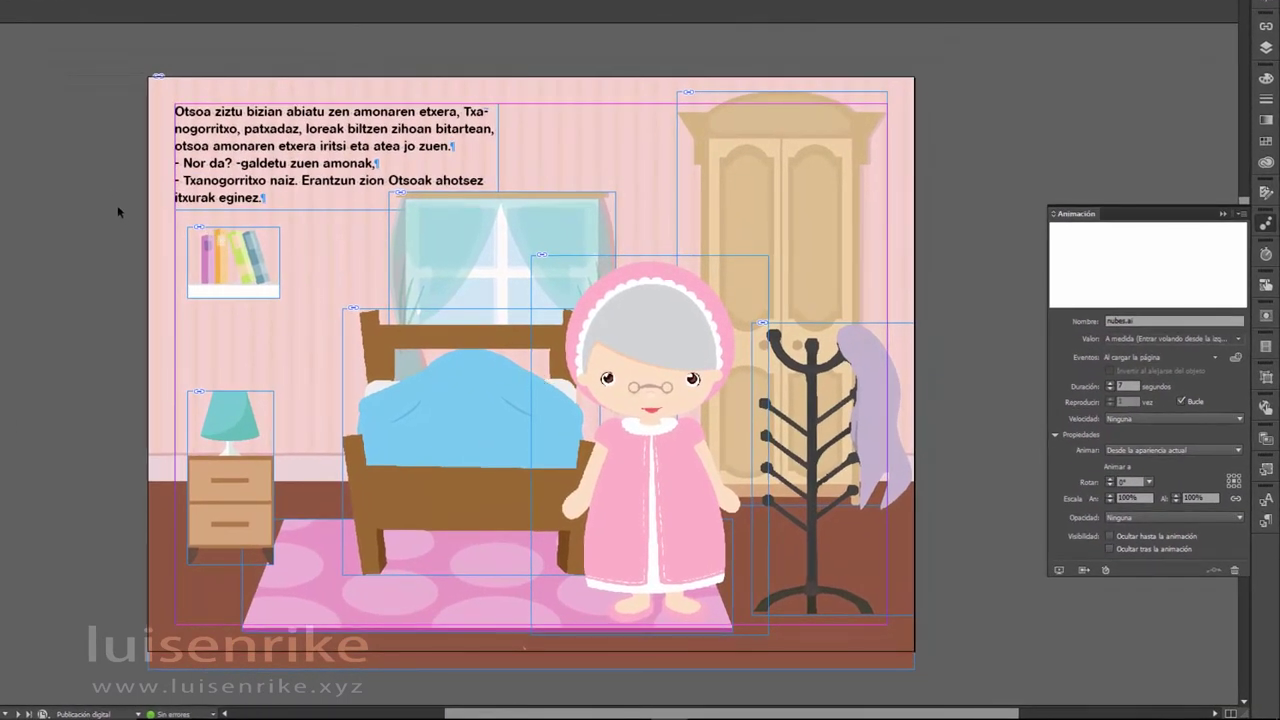
left_click_drag(113, 130, 940, 622)
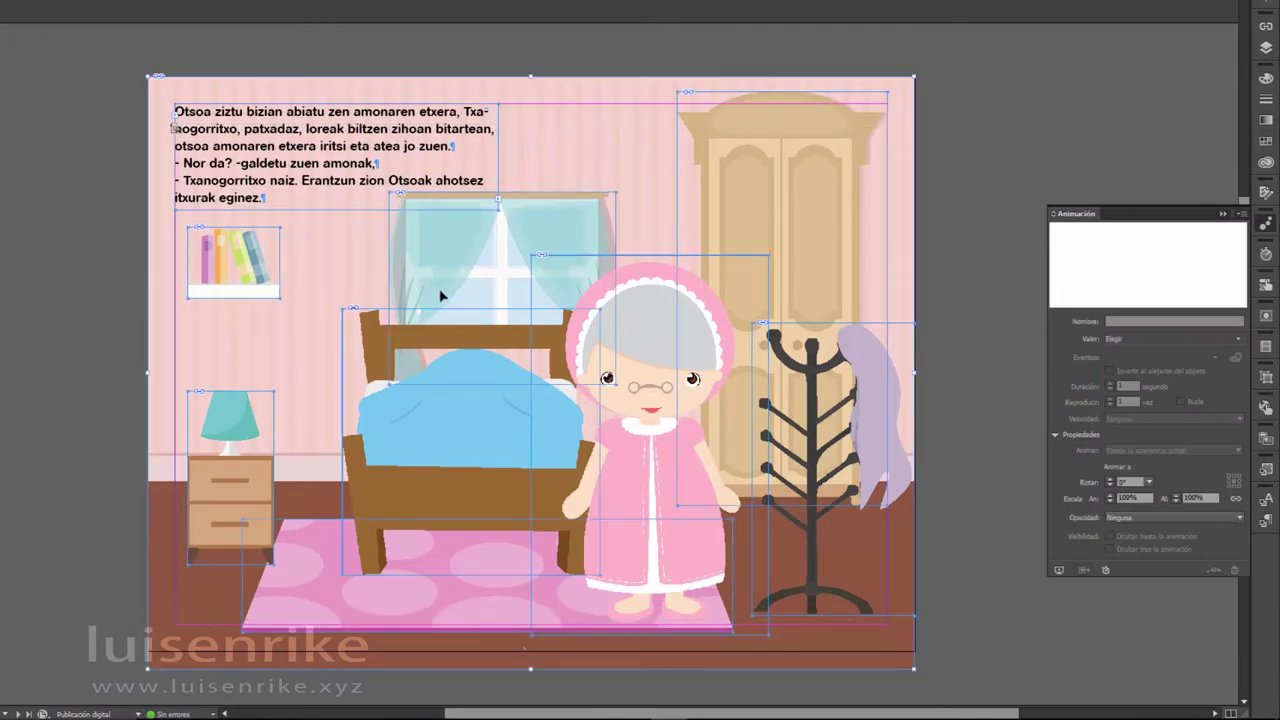
left_click(218, 97)
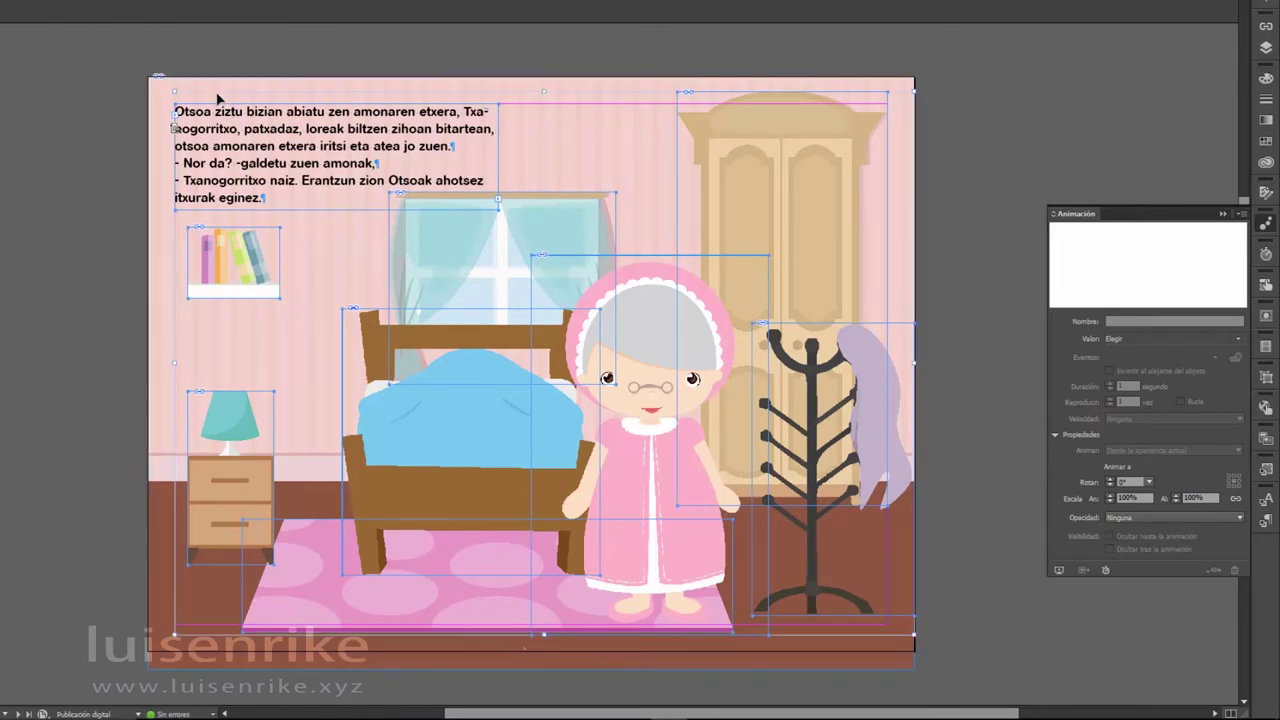
left_click(253, 146, "shift")
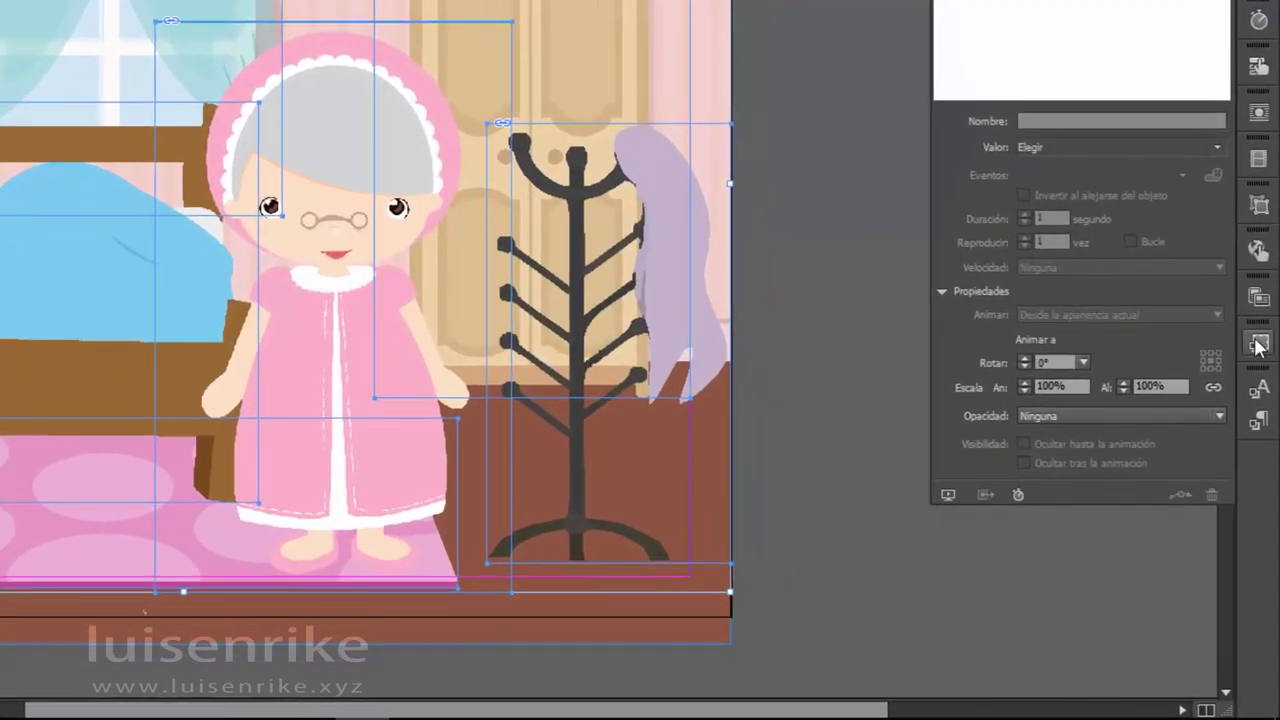
left_click(1258, 345)
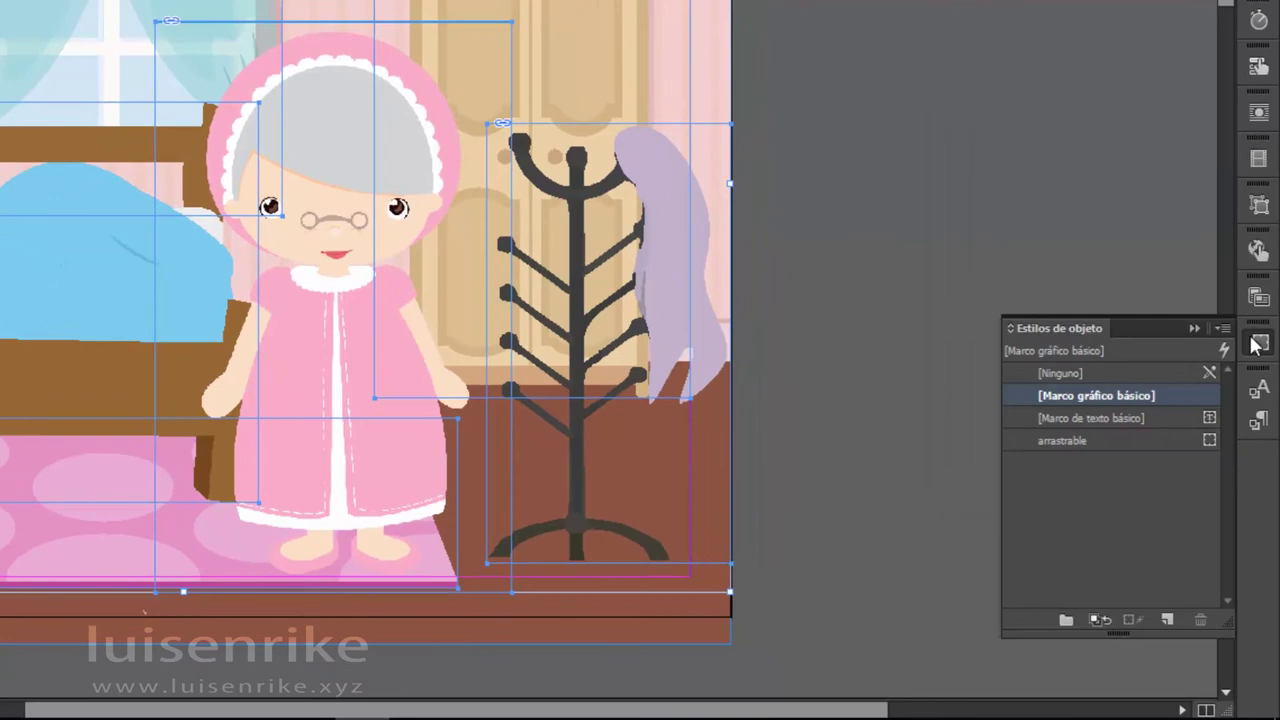
left_click(1065, 440)
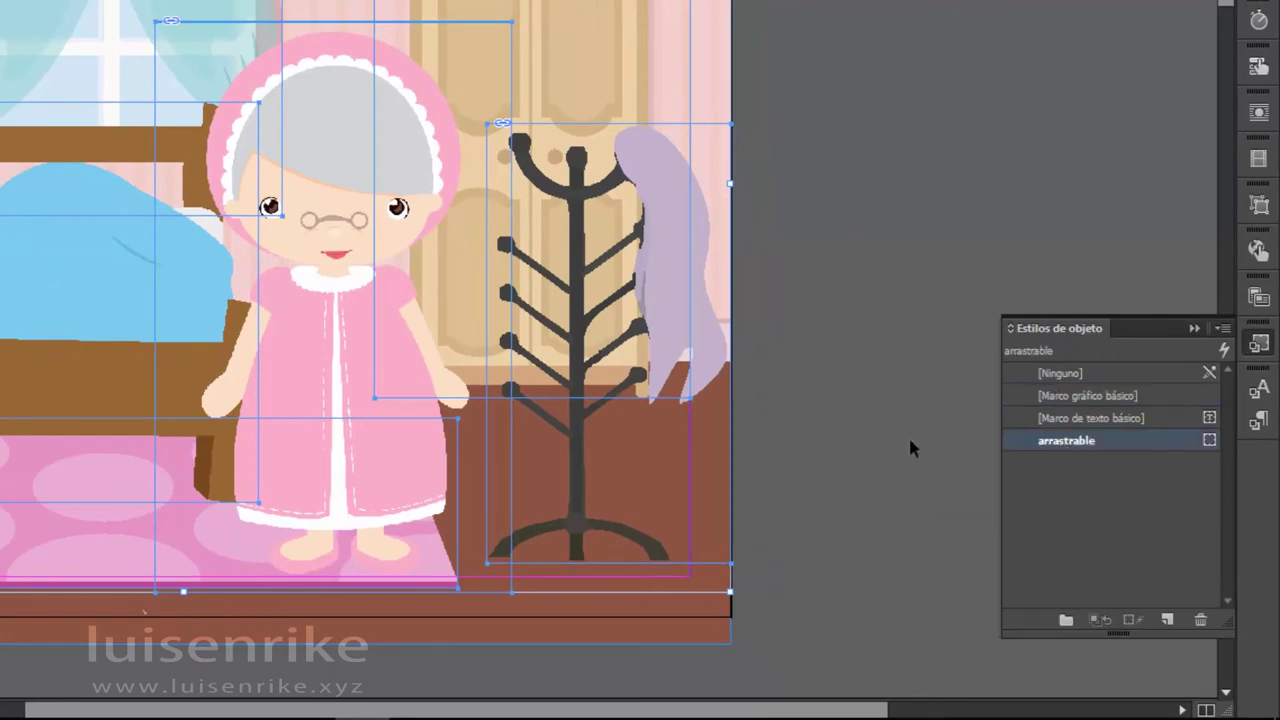
left_click(594, 276)
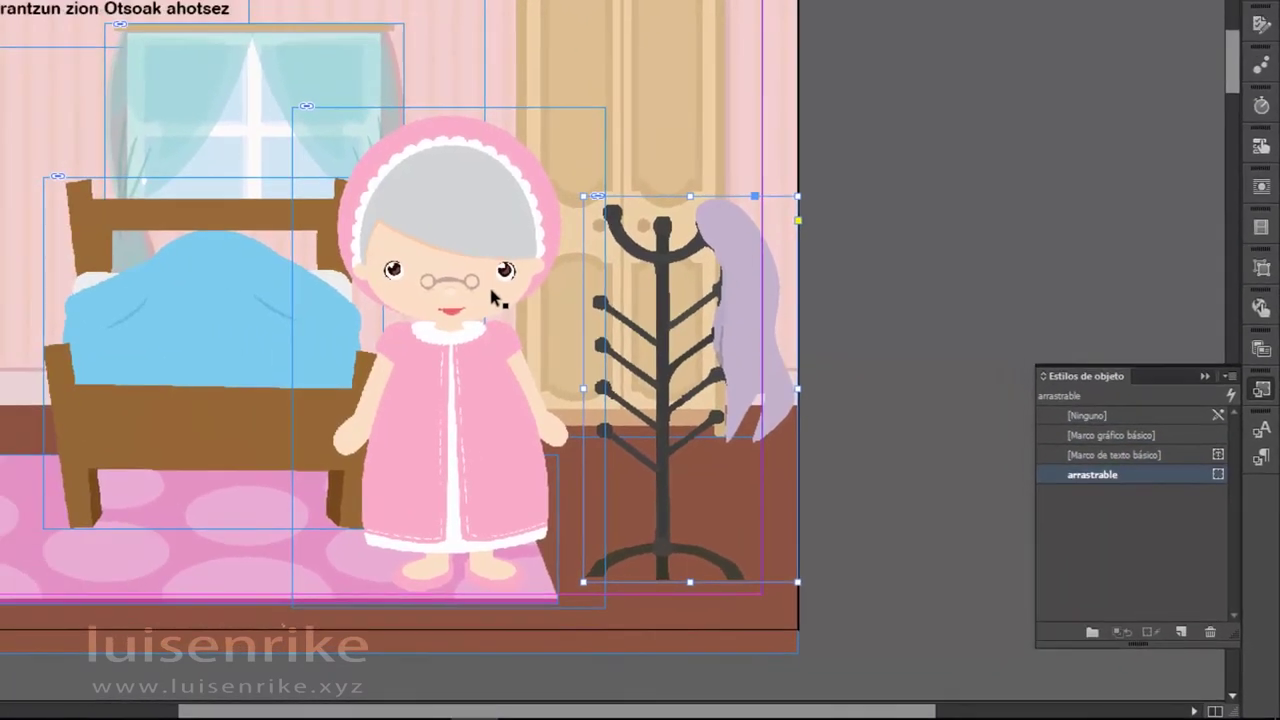
left_click(492, 295)
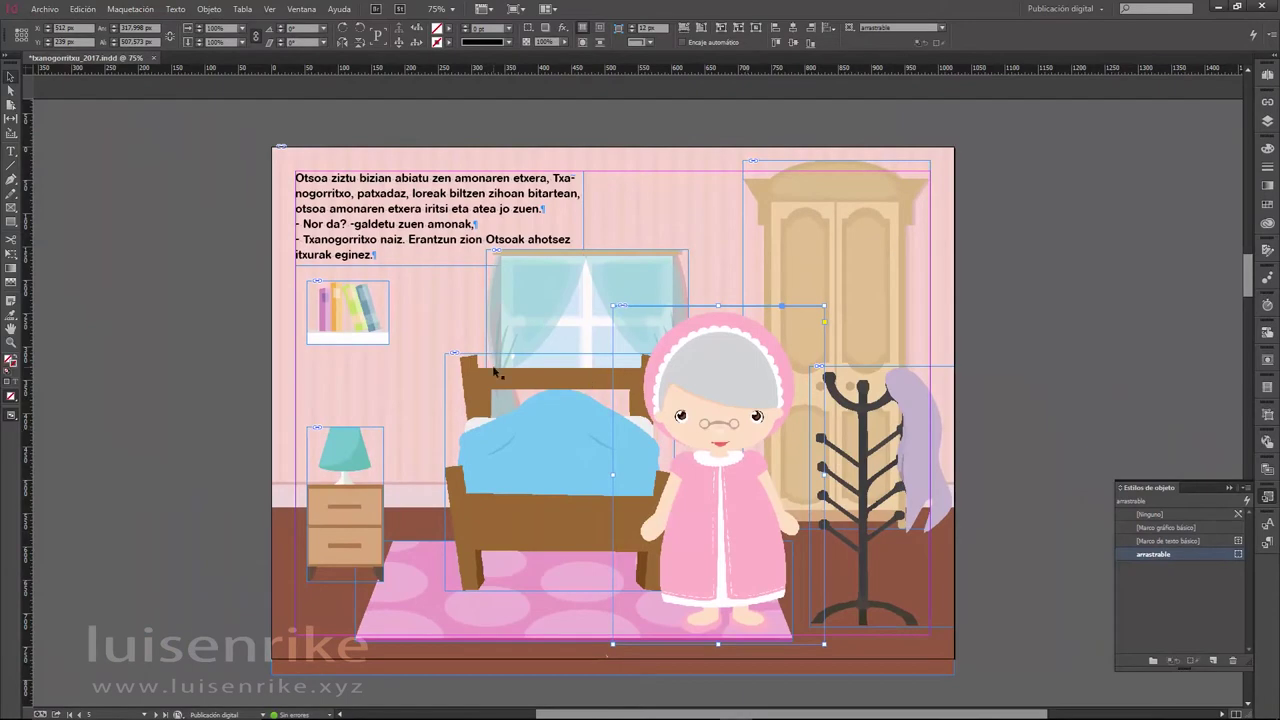
left_click(495, 372)
- Apply the arrastrable object style to the wolf's bed and all the furniture on page 6, leaving out the background and the text frame
scroll(1035, 388, "down", 10)
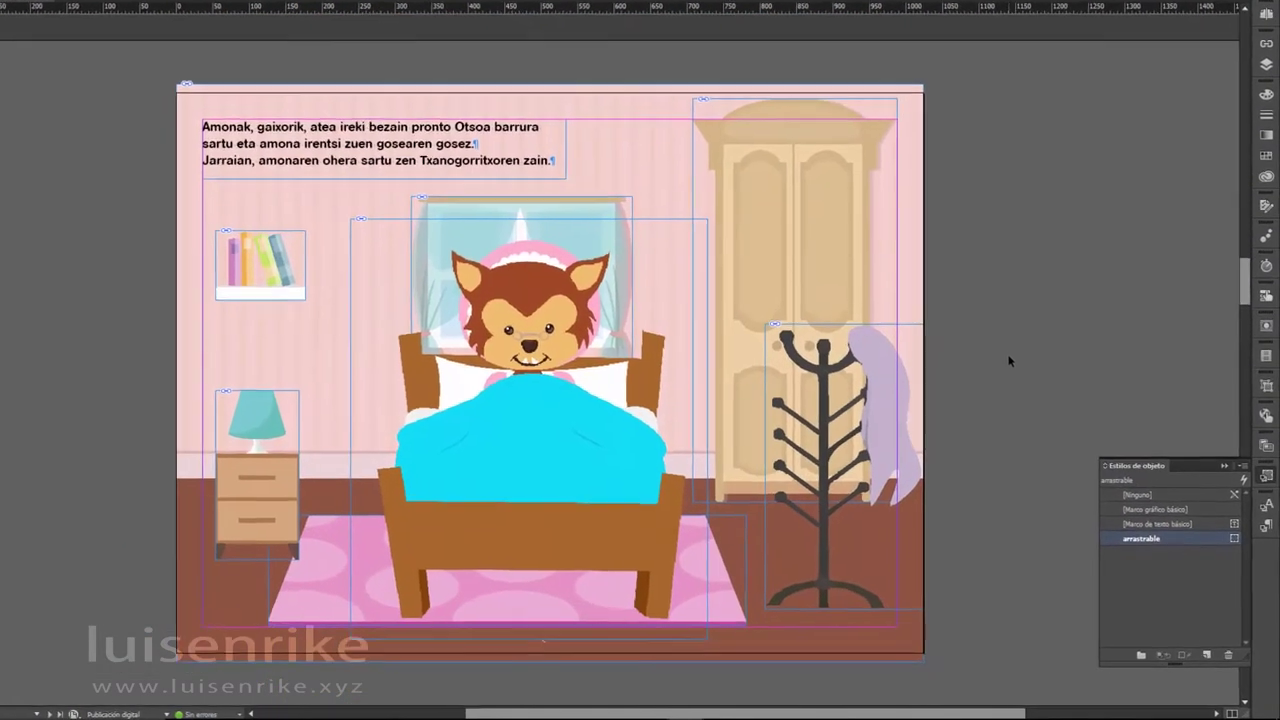
scroll(1025, 382, "down", 2)
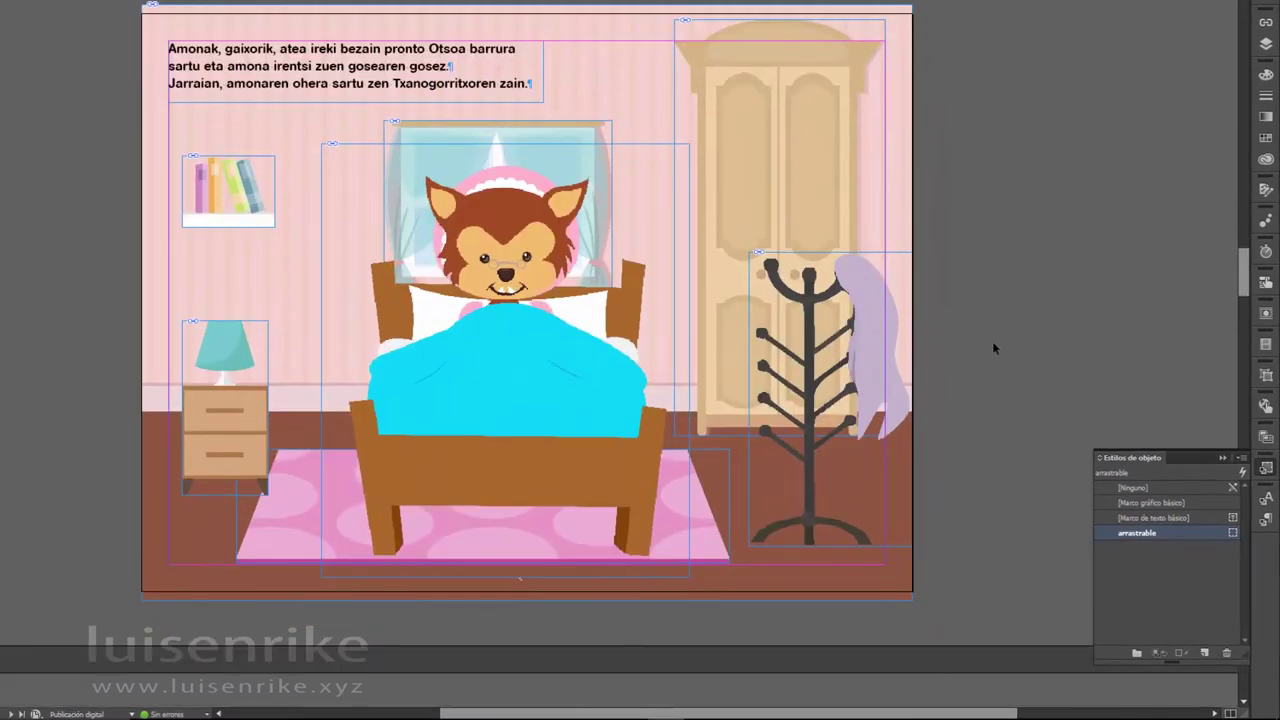
left_click(495, 275)
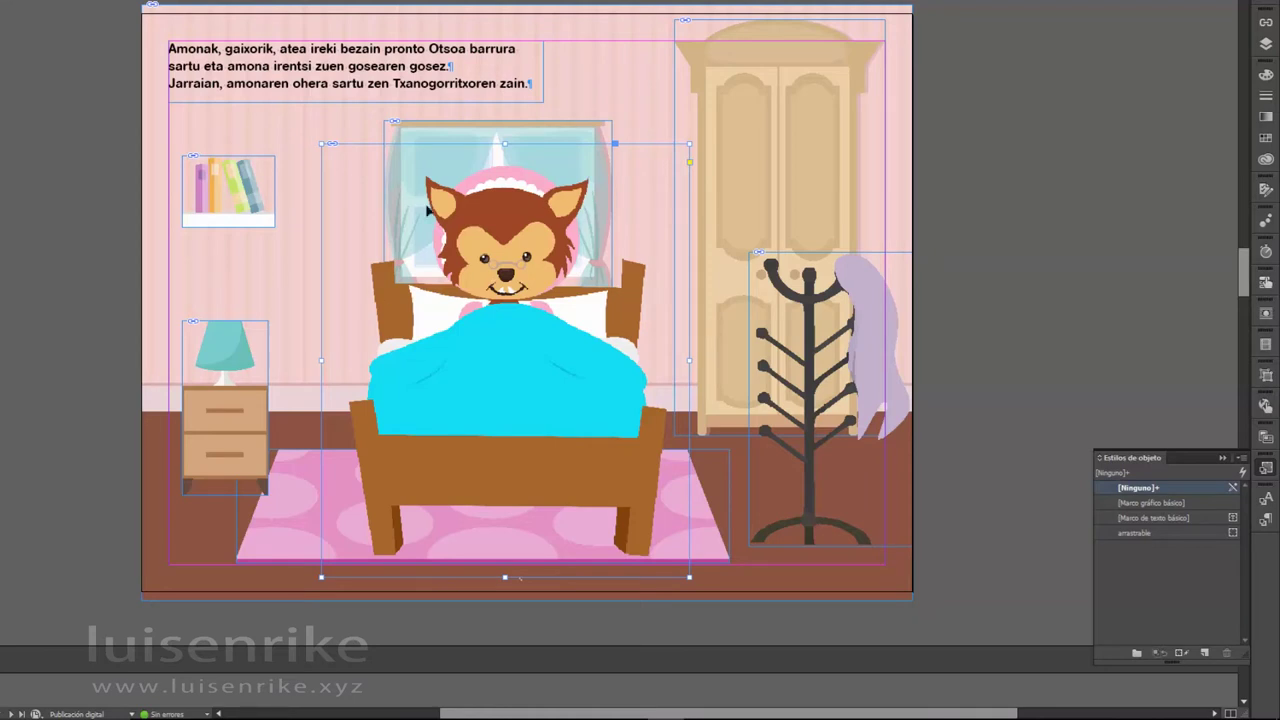
left_click_drag(83, 76, 950, 575)
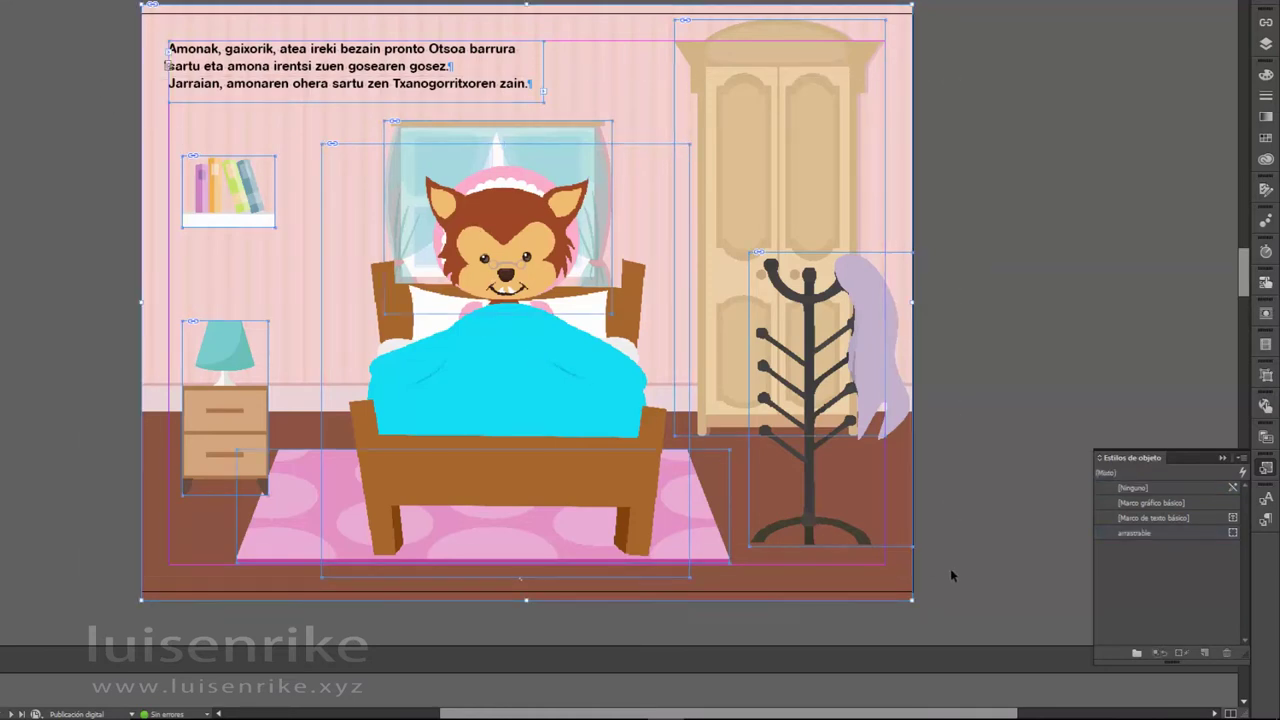
left_click(182, 30, "shift")
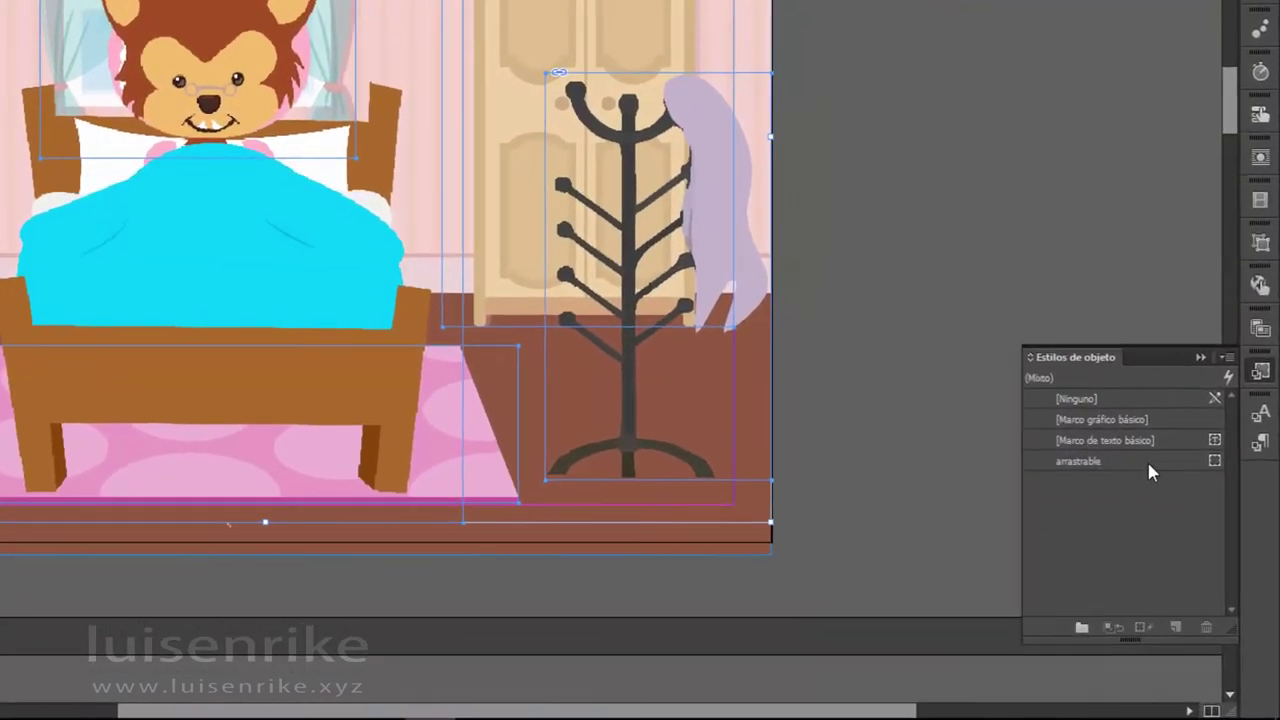
left_click(1169, 534)
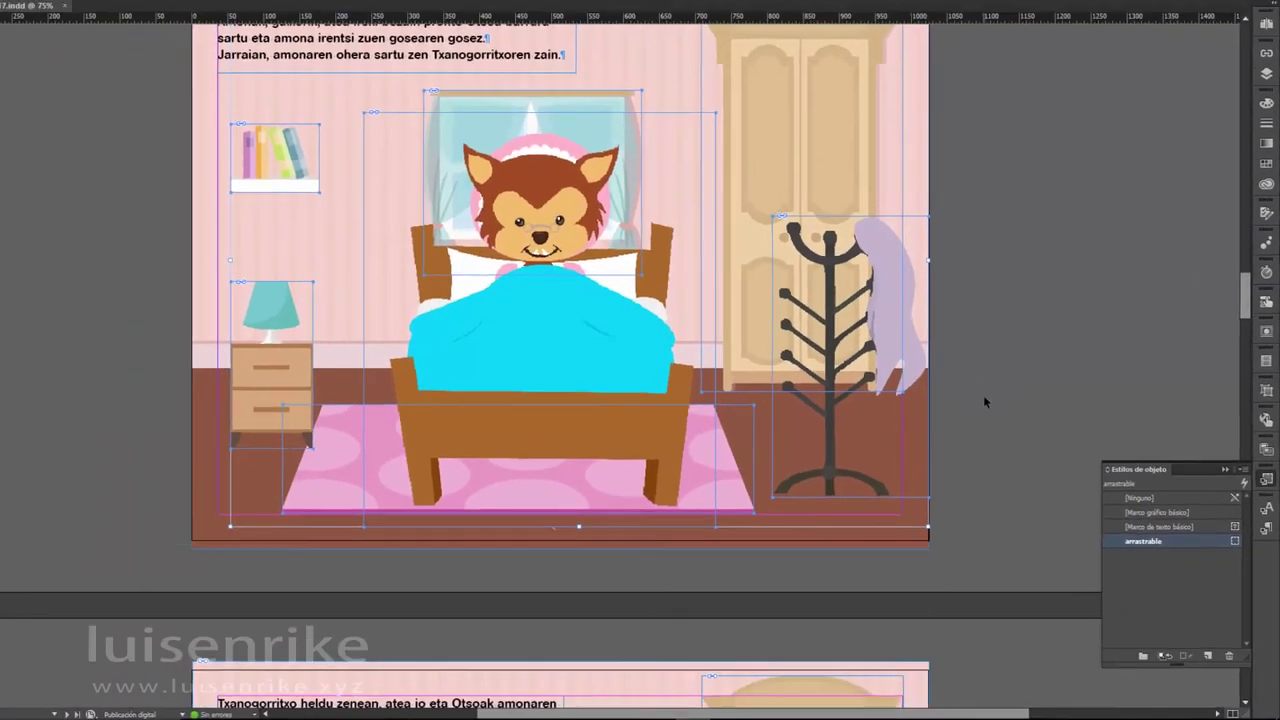
- Try moving the bed with the wolf on page 7 separately from its facial features, and undo the move
scroll(841, 237, "down", 3)
scroll(1006, 425, "down", 5)
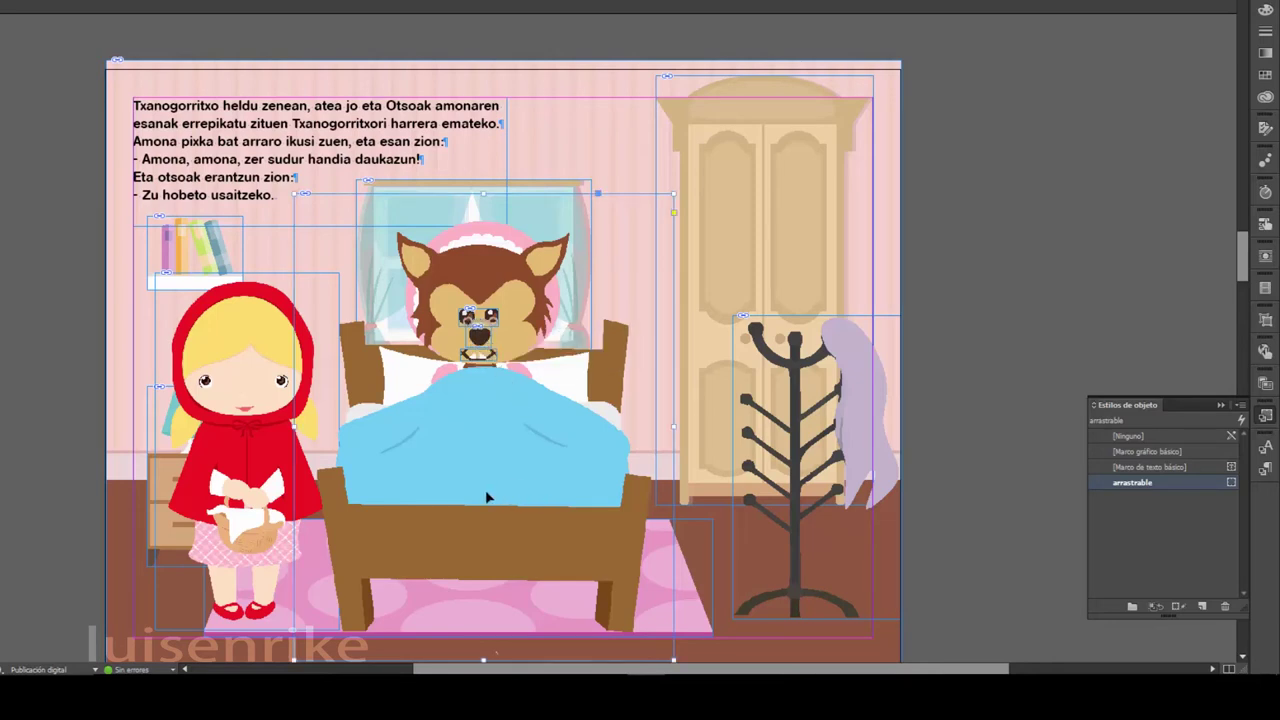
left_click_drag(488, 496, 343, 465)
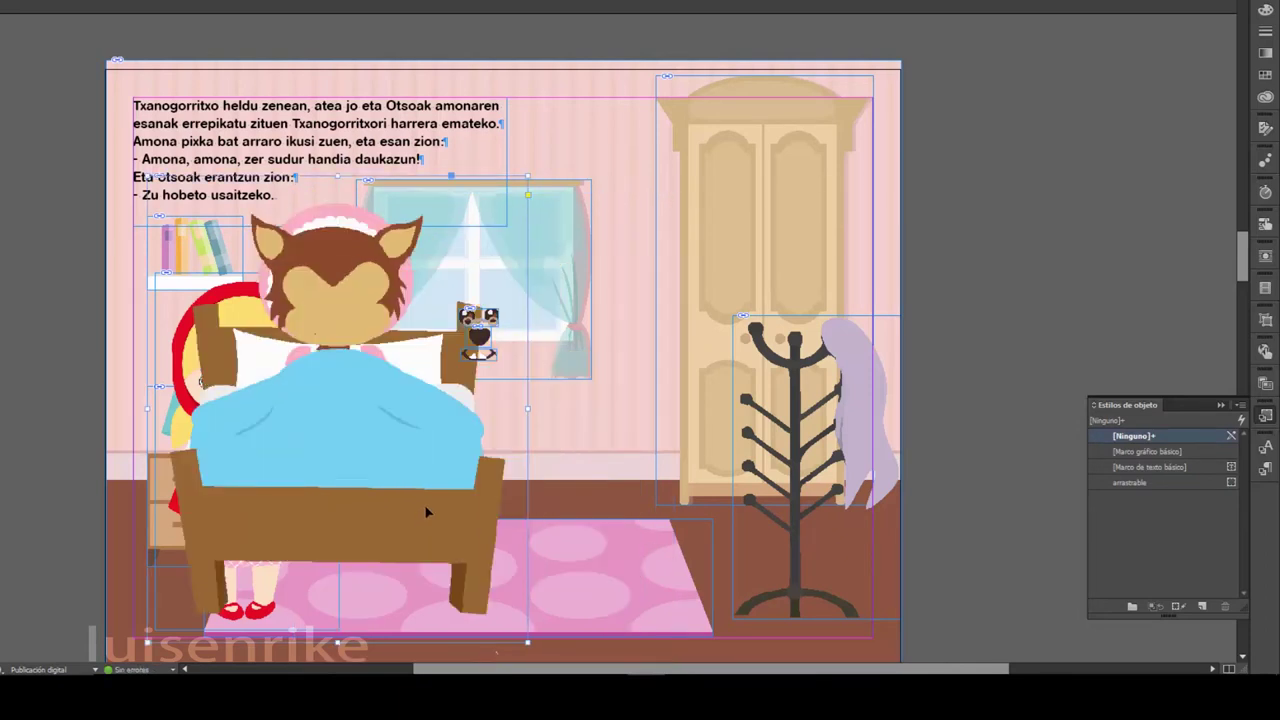
key("ctrl+z")
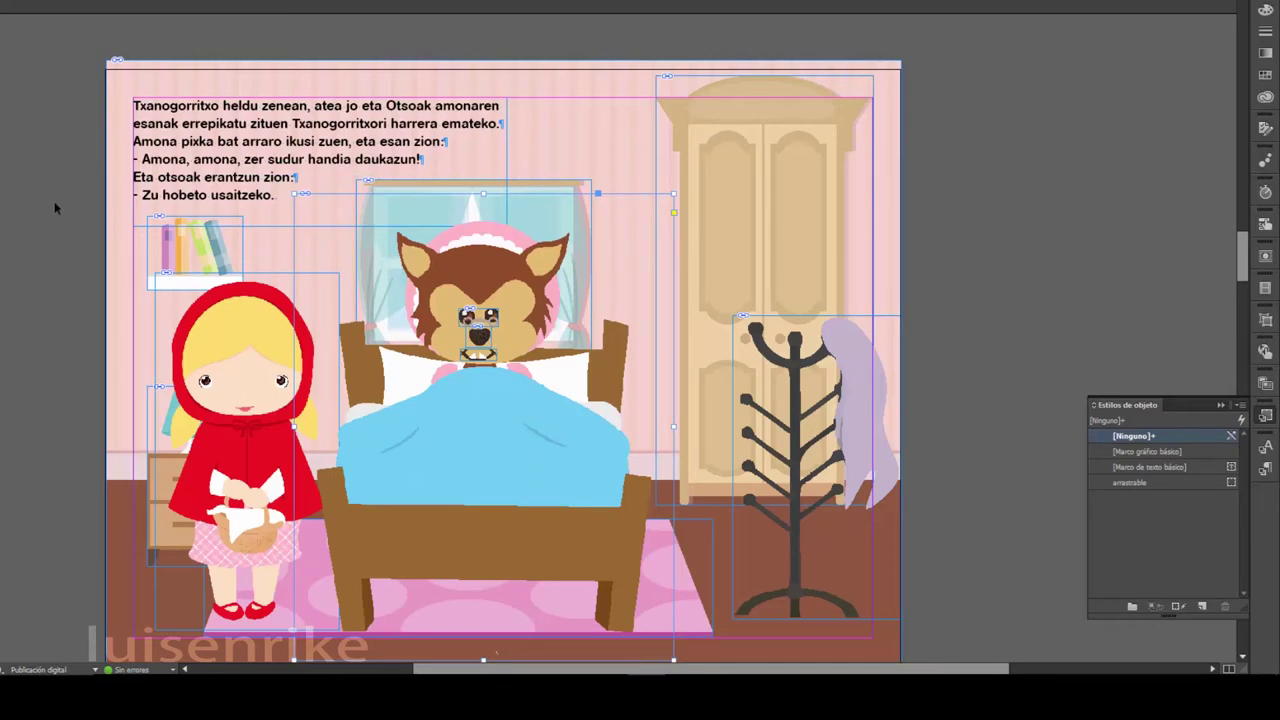
- Apply the arrastrable object style to Little Red Riding Hood and the furniture on page 7, leaving out the background, the text and the wolf's bed
left_click_drag(20, 158, 916, 620)
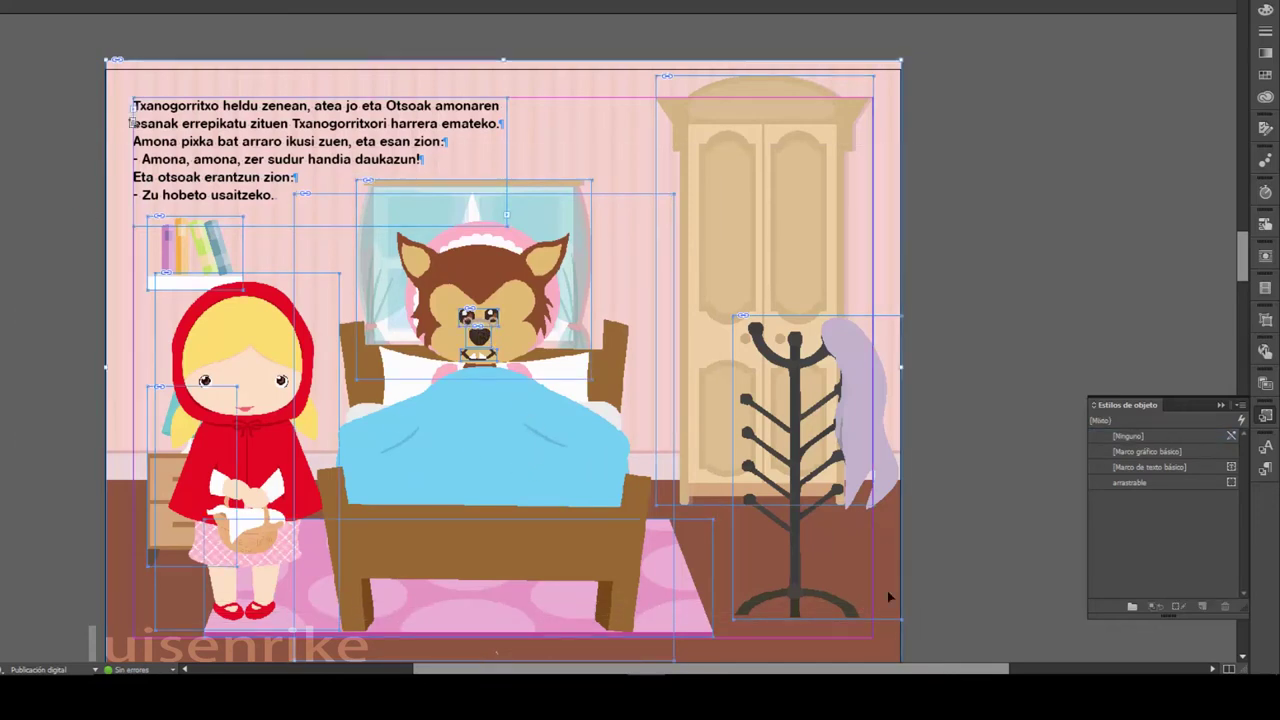
left_click(148, 78, "shift")
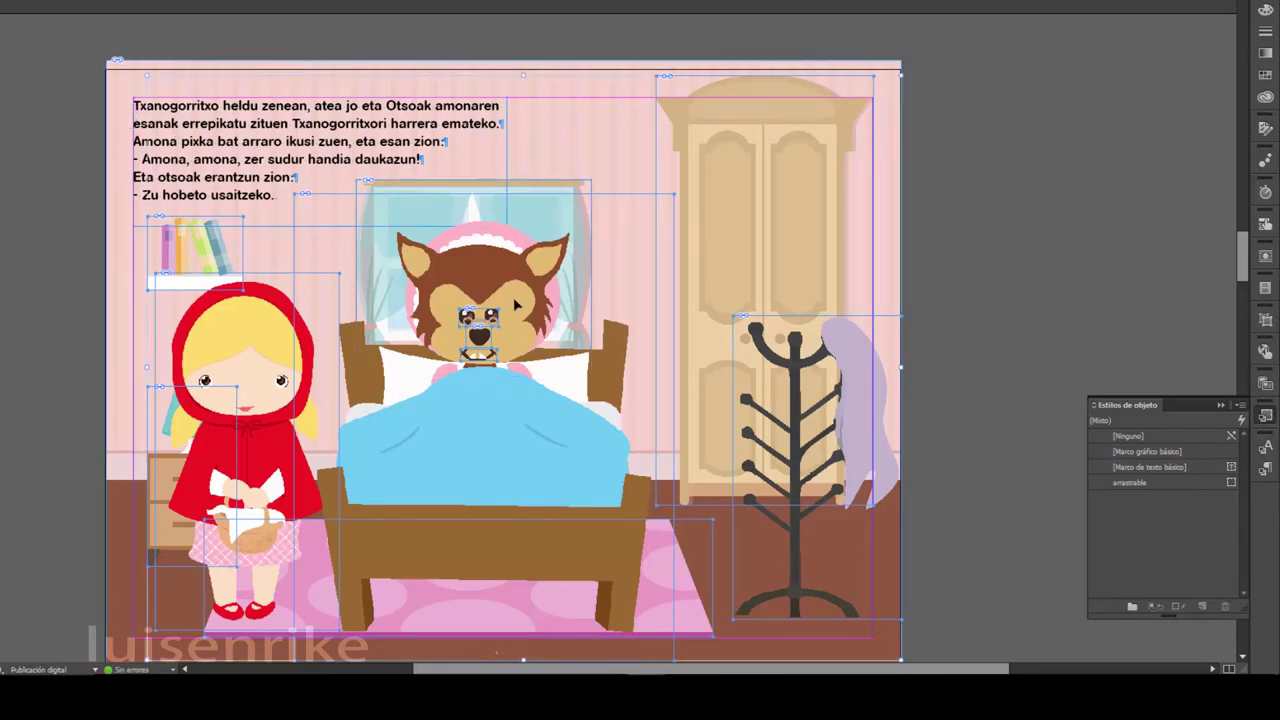
left_click(480, 356)
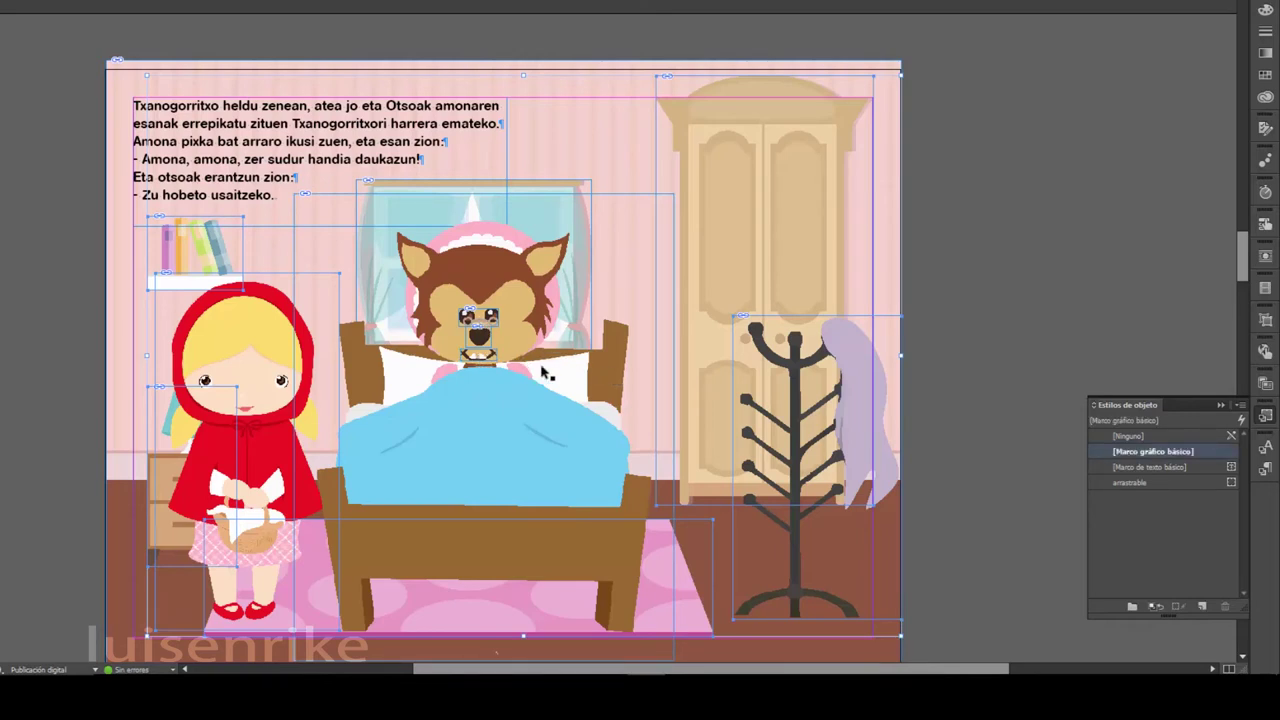
left_click(1118, 484)
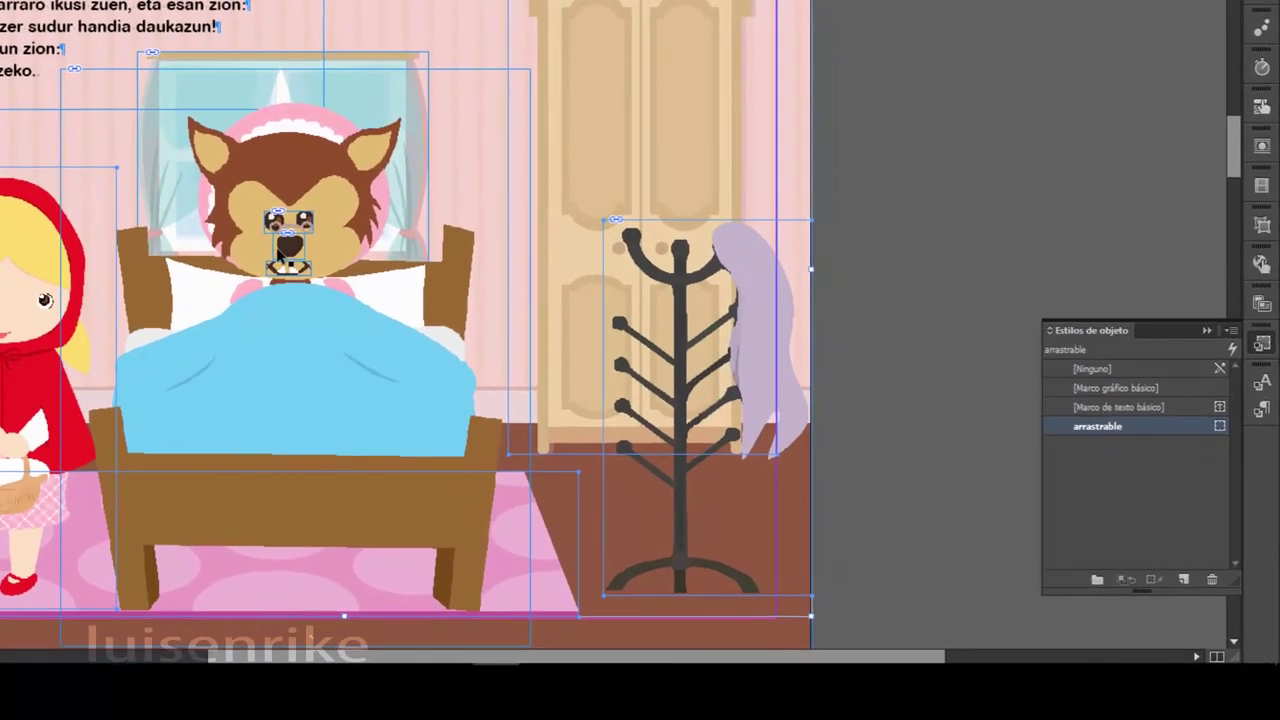
- Change the animation of the wolf's nose on page 7 to Aumentar (2D) and check it in the interactivity preview
left_click(478, 340)
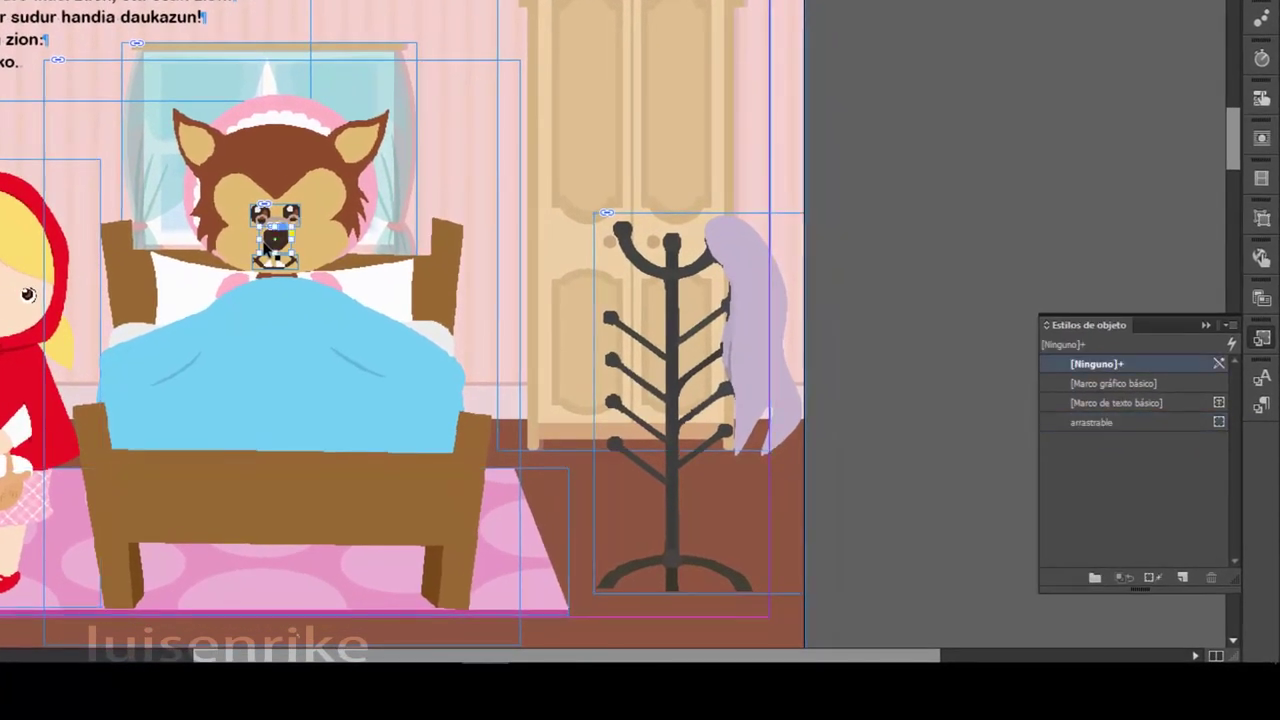
left_click(1261, 24)
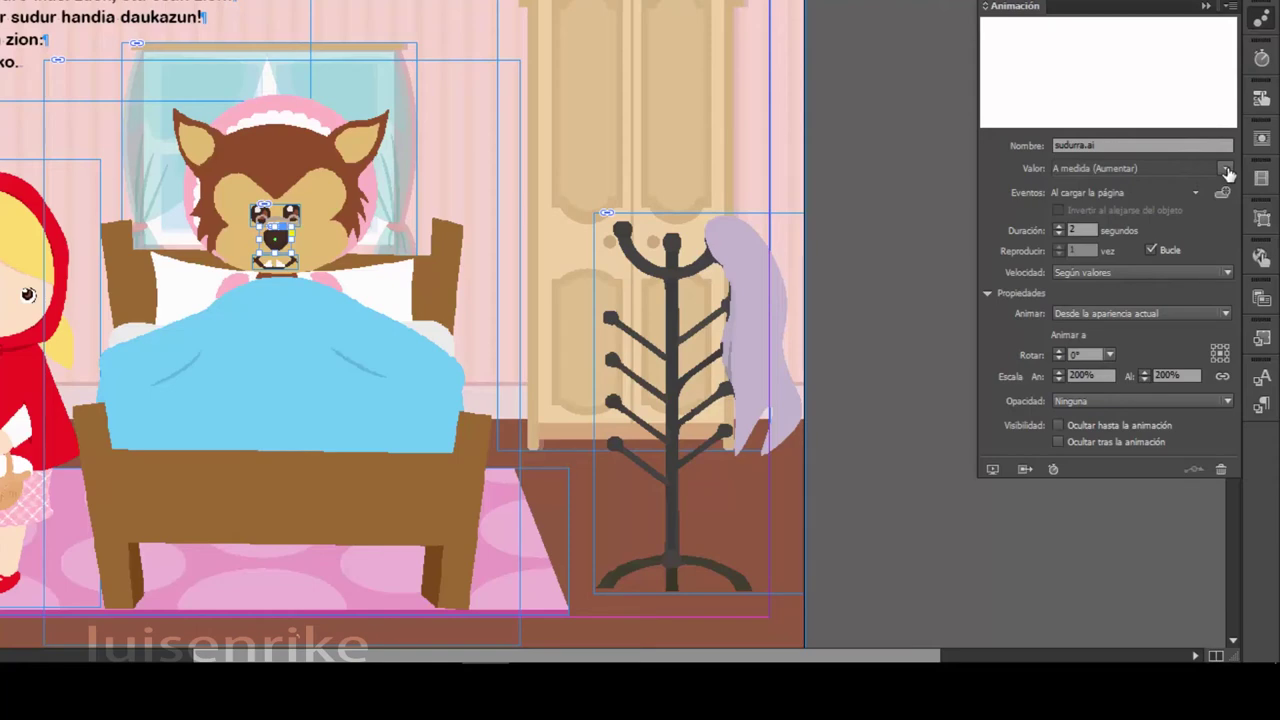
left_click(1226, 170)
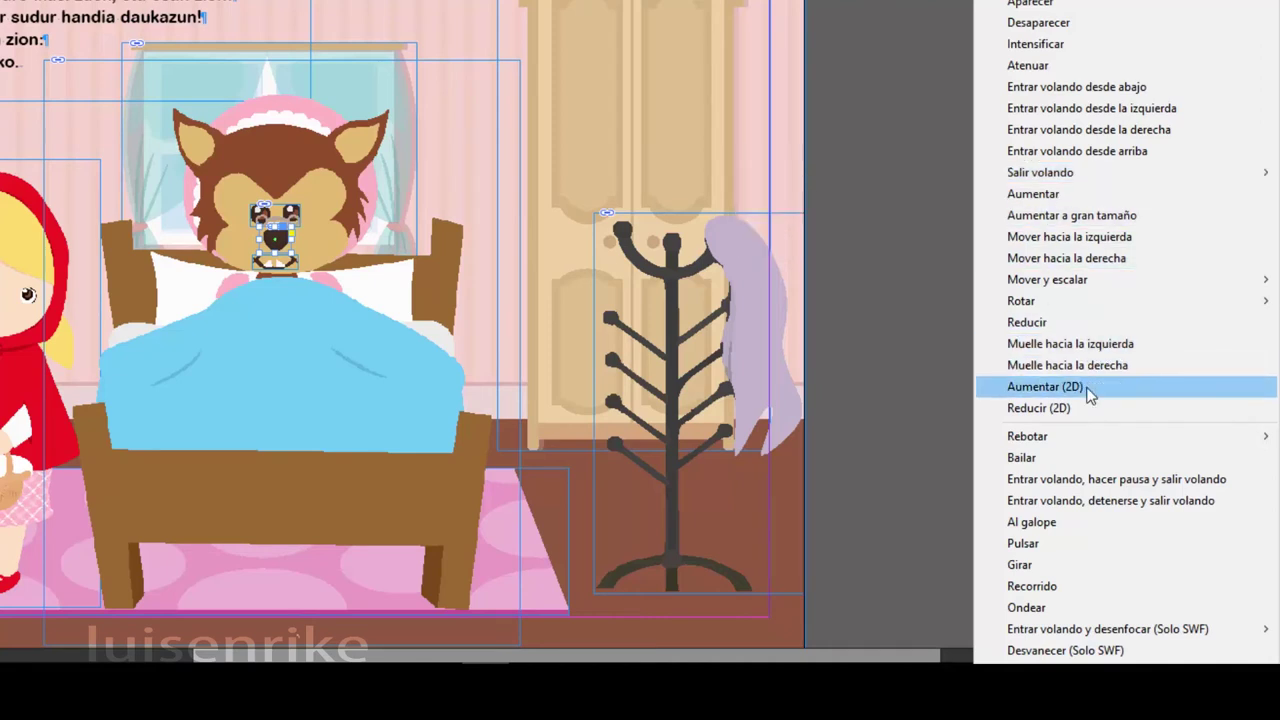
left_click(1044, 386)
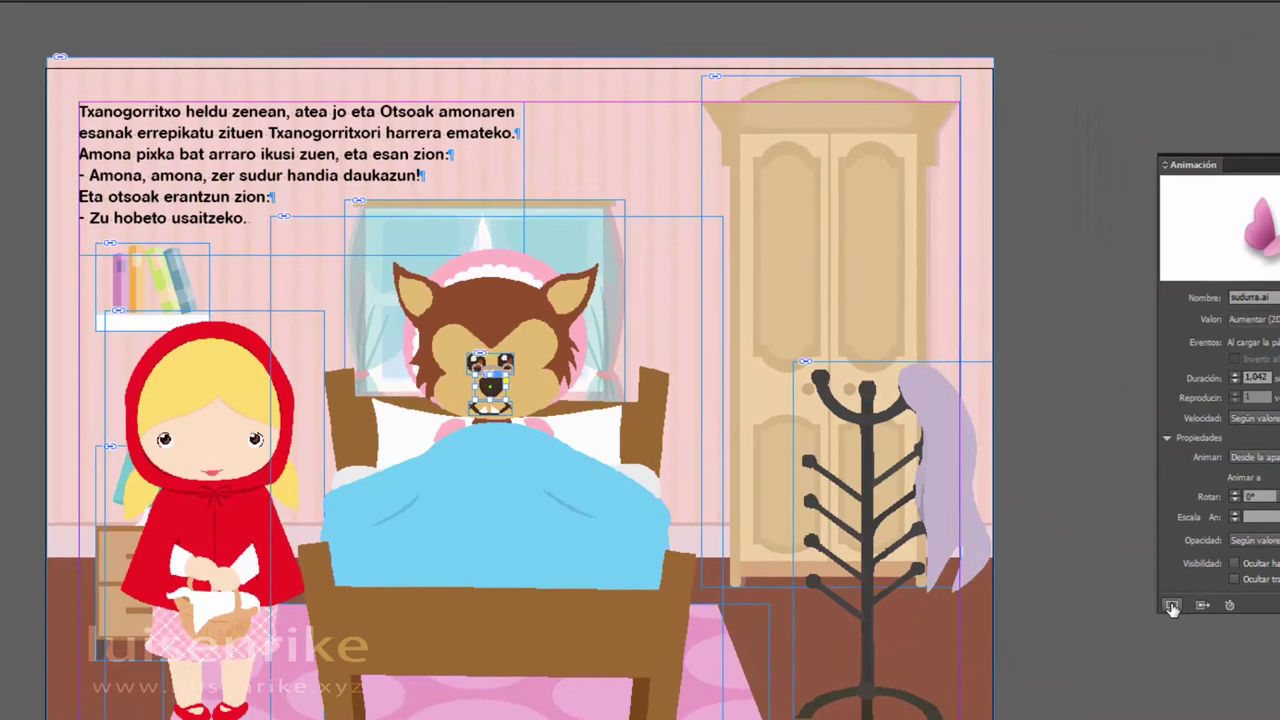
left_click(992, 469)
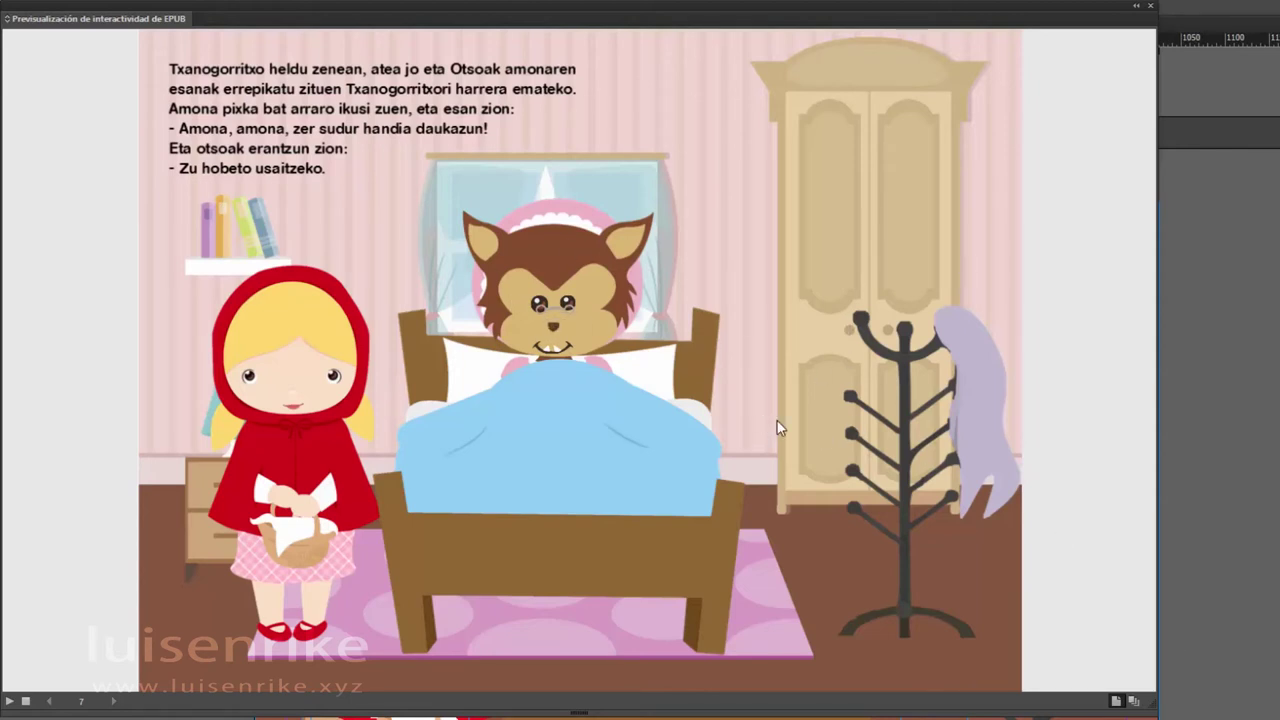
left_click(1139, 14)
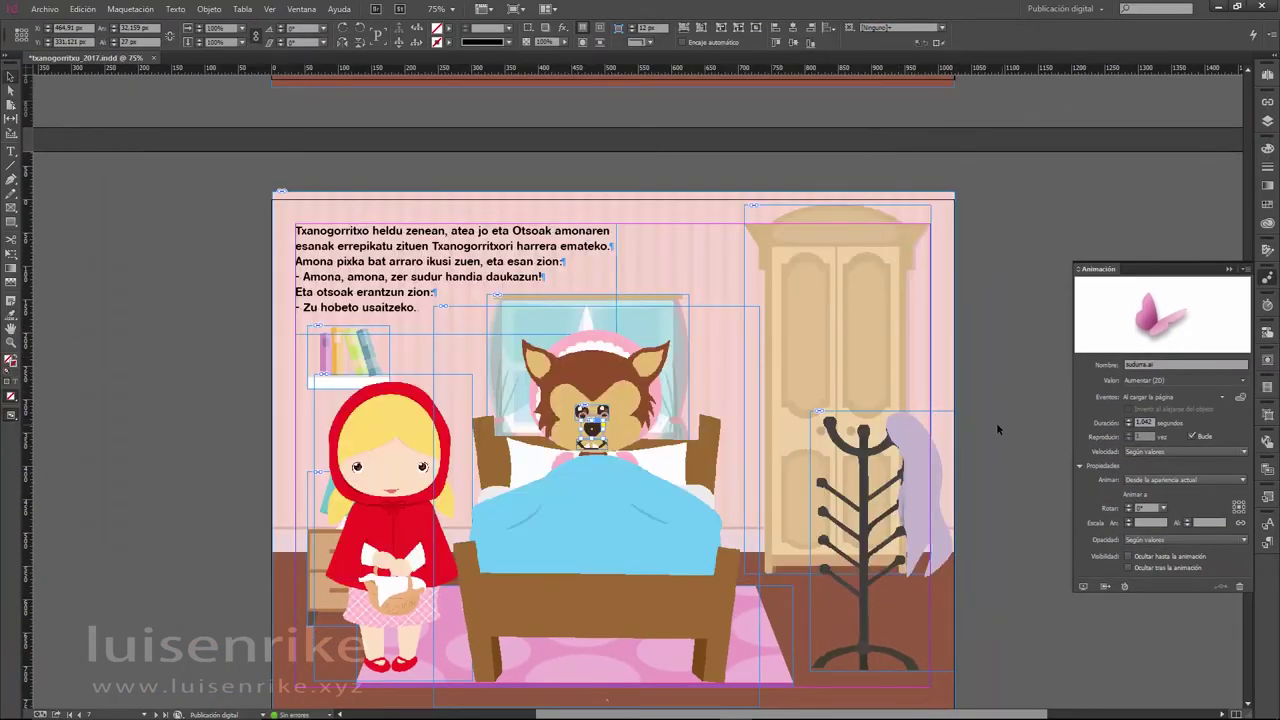
- Apply the arrastrable object style to Little Red Riding Hood and the furniture on page 8, leaving out the background, text, wolf's bed and eyes
scroll(997, 429, "down", 8)
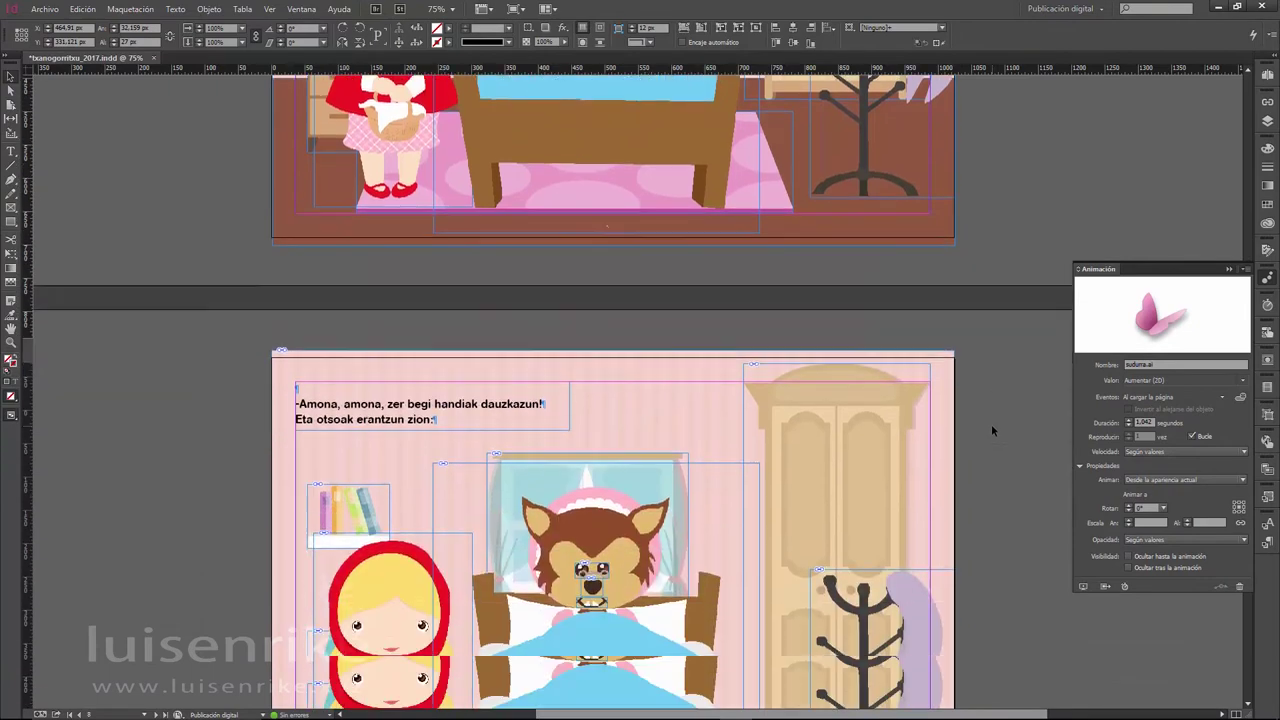
scroll(991, 424, "down", 4)
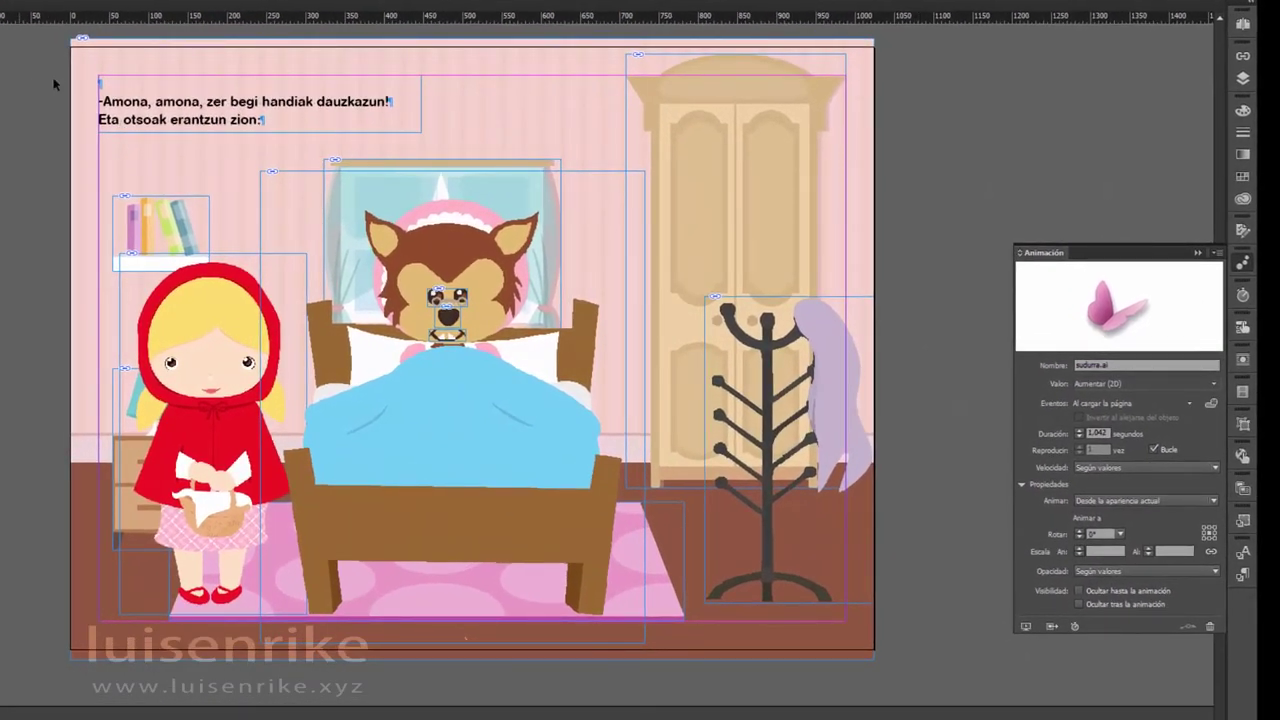
left_click_drag(55, 84, 916, 583)
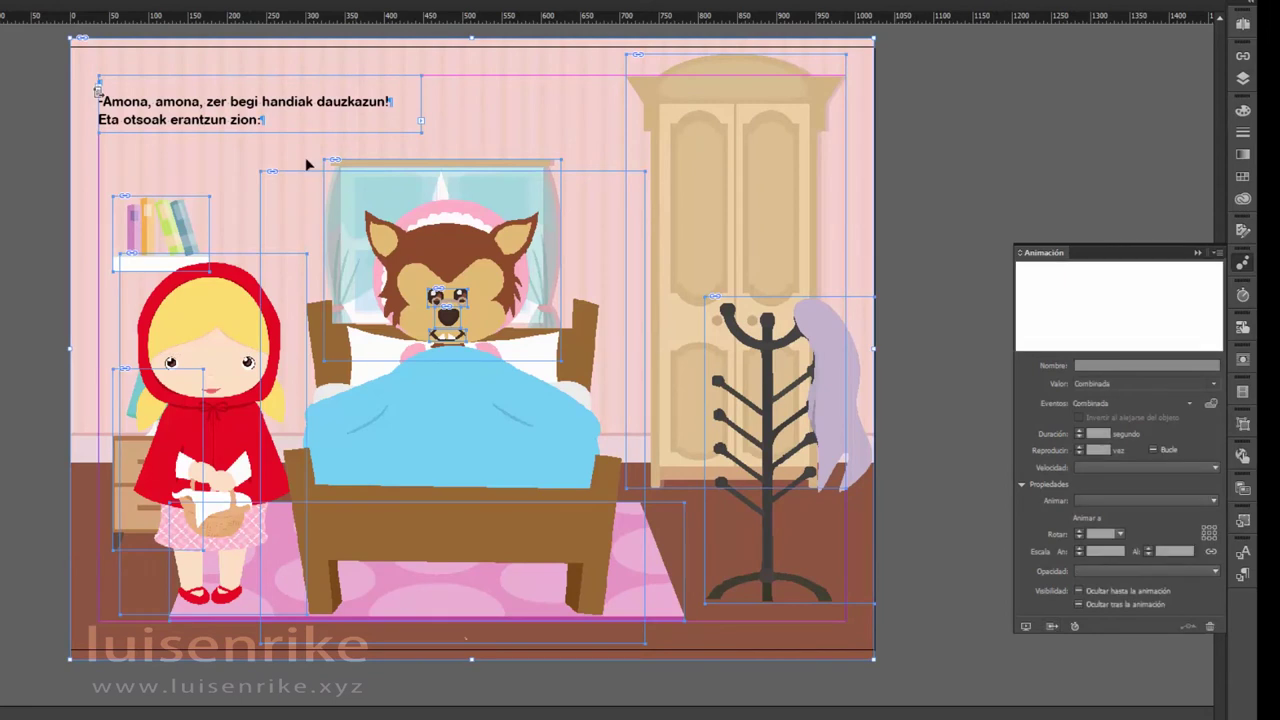
left_click(125, 58, "shift")
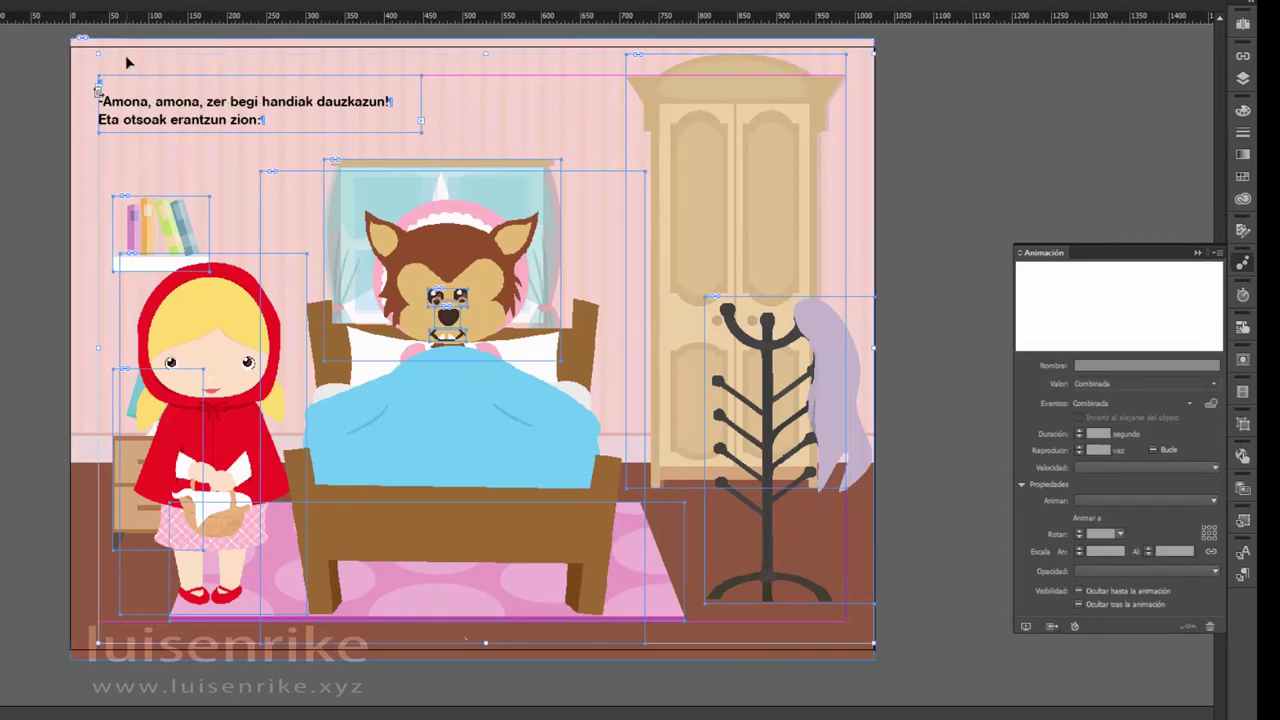
left_click(173, 112, "shift")
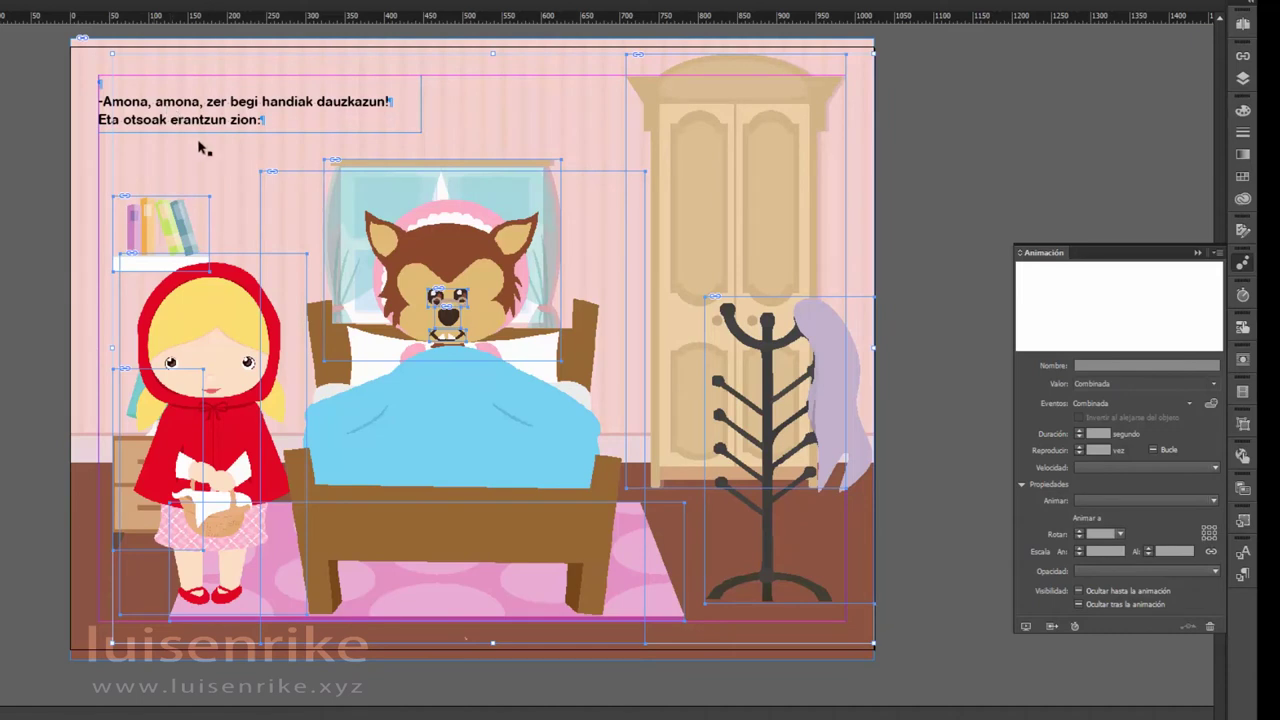
left_click(612, 207, "shift")
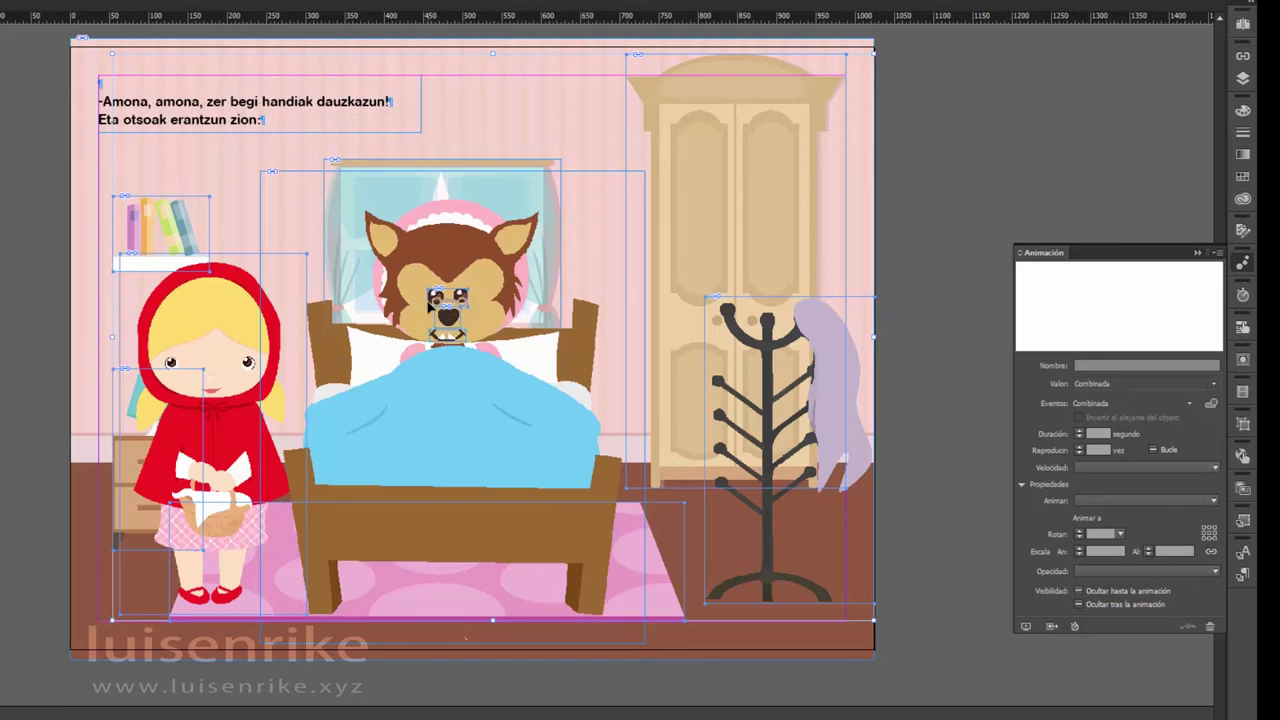
left_click(432, 305, "shift")
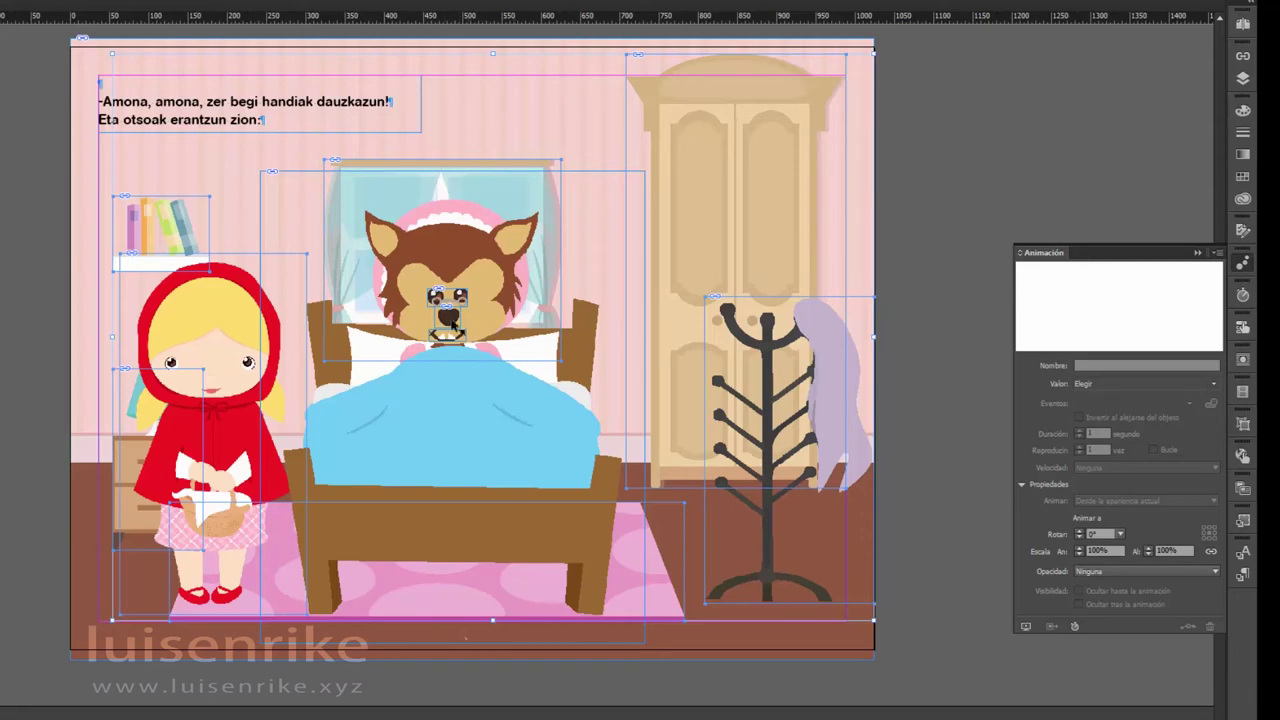
left_click(1242, 486)
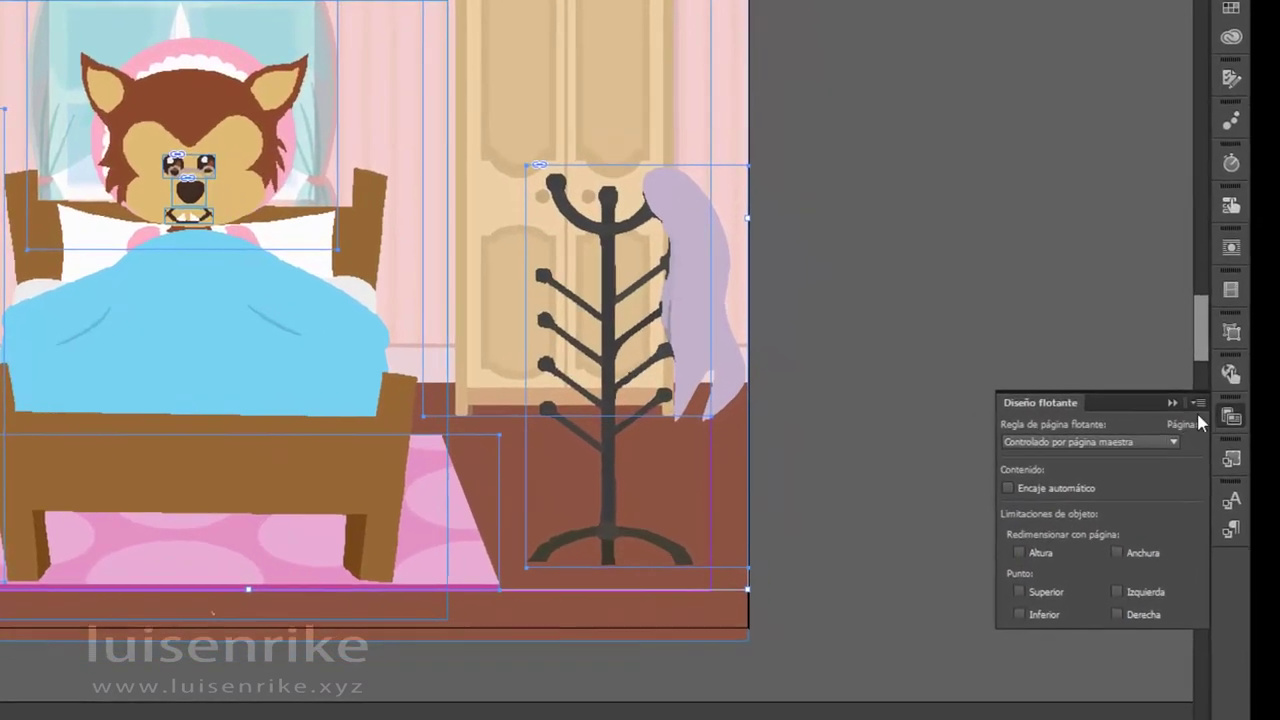
left_click(1231, 458)
left_click(1090, 551)
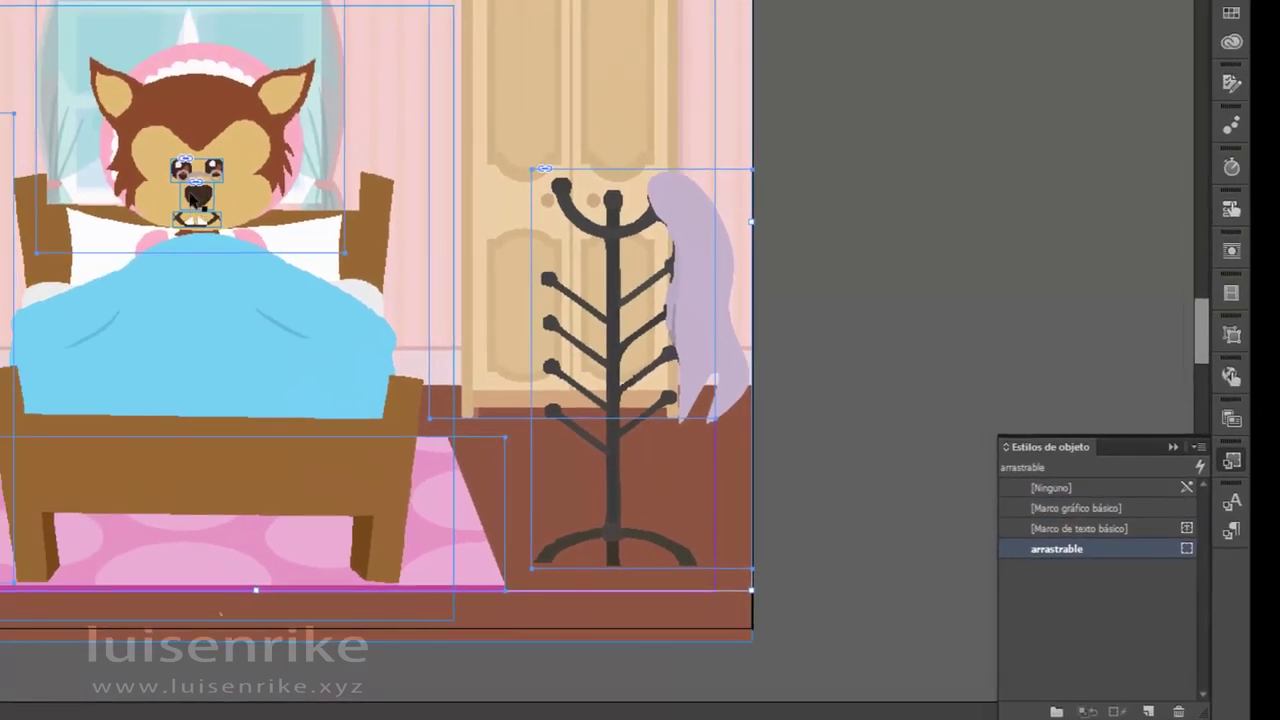
- Set the animation of the wolf's eyes on page 8 to Aumentar (2D) with a duration of 1.5 seconds
left_click(183, 170)
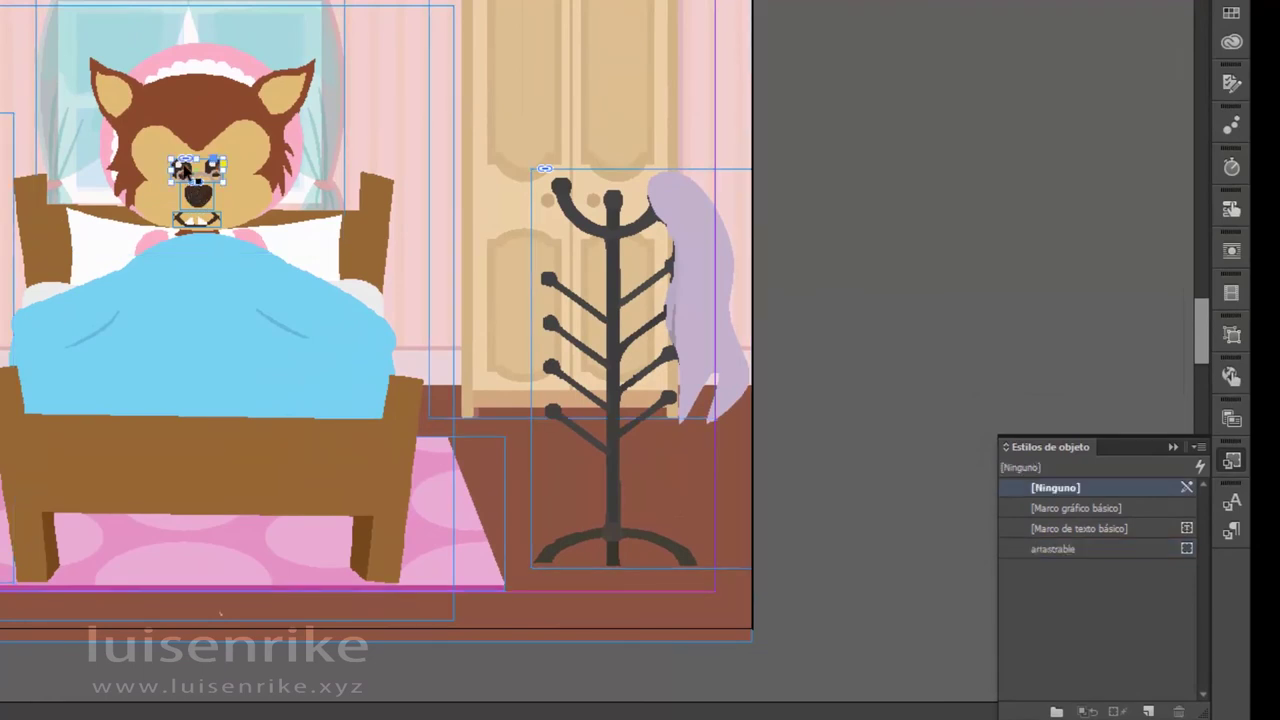
left_click(1231, 124)
left_click(1194, 286)
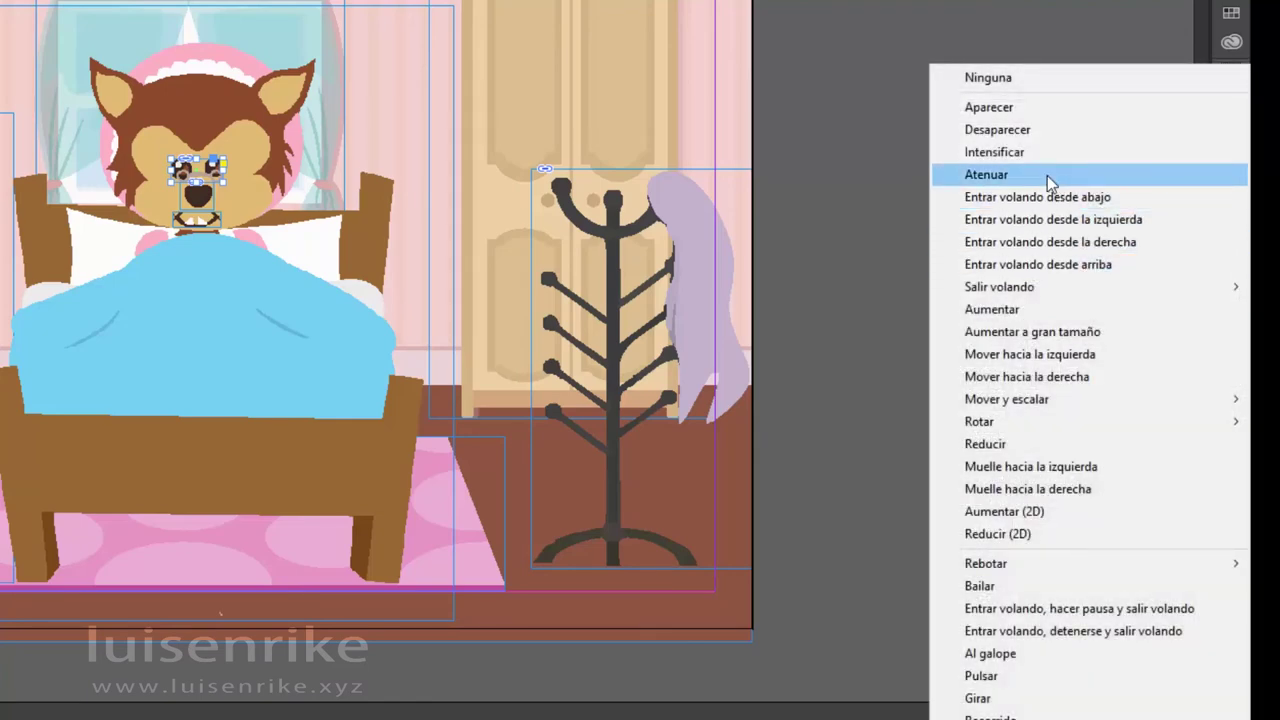
left_click(1046, 511)
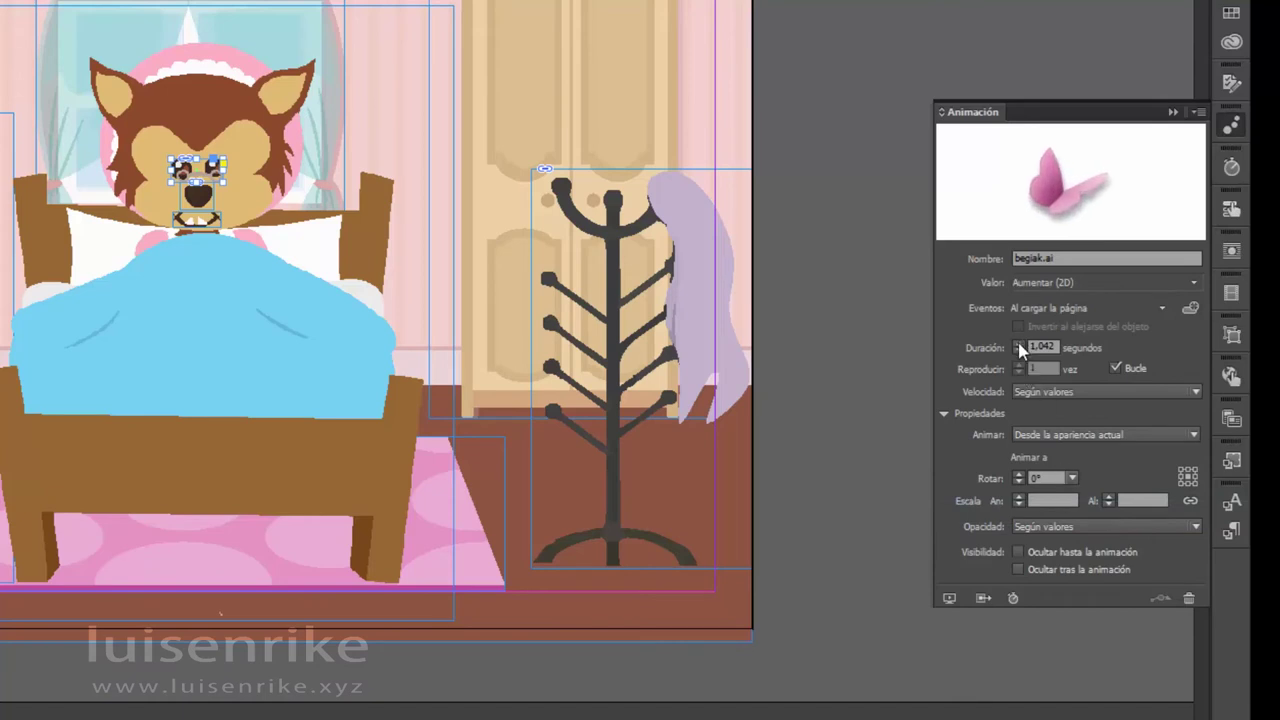
left_click(1019, 351)
left_click(1019, 351)
left_click(1019, 351)
left_click(1019, 344)
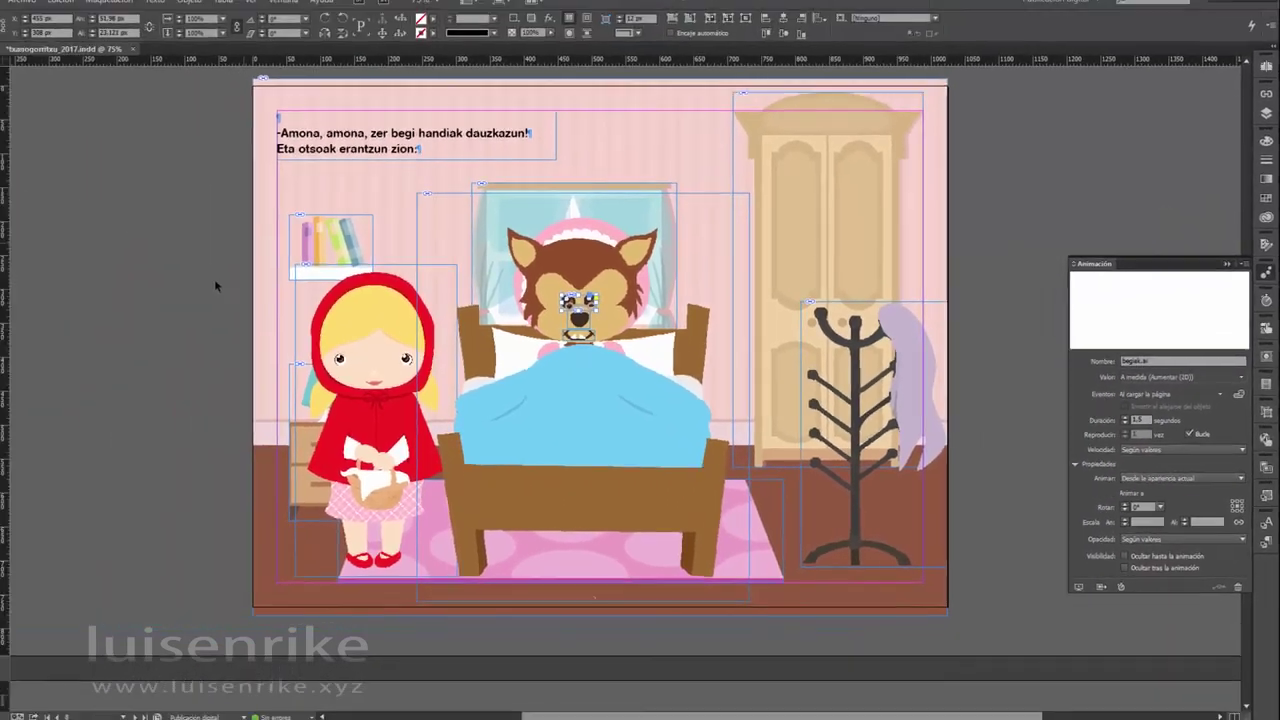
- Apply the arrastrable object style to Little Red Riding Hood and the furniture on page 9, leaving out the background, text, wolf's bed and mouth
scroll(234, 284, "down", 4)
scroll(235, 290, "down", 4)
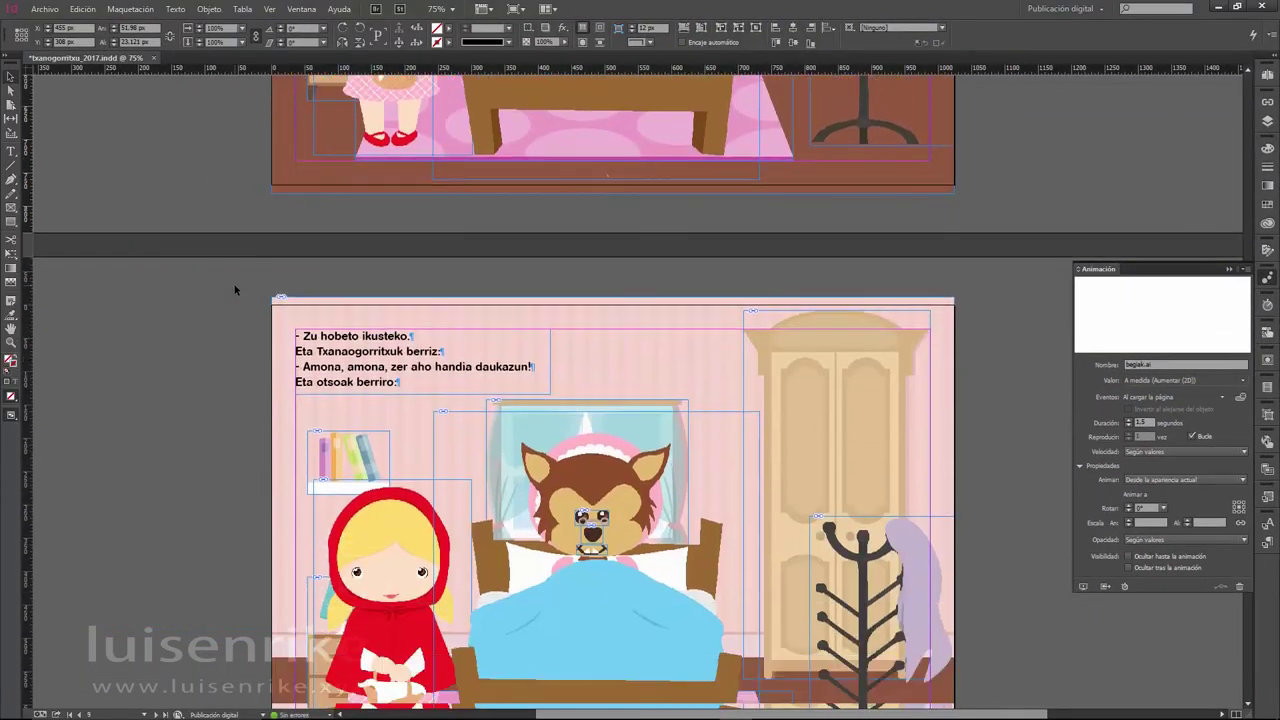
scroll(235, 290, "down", 3)
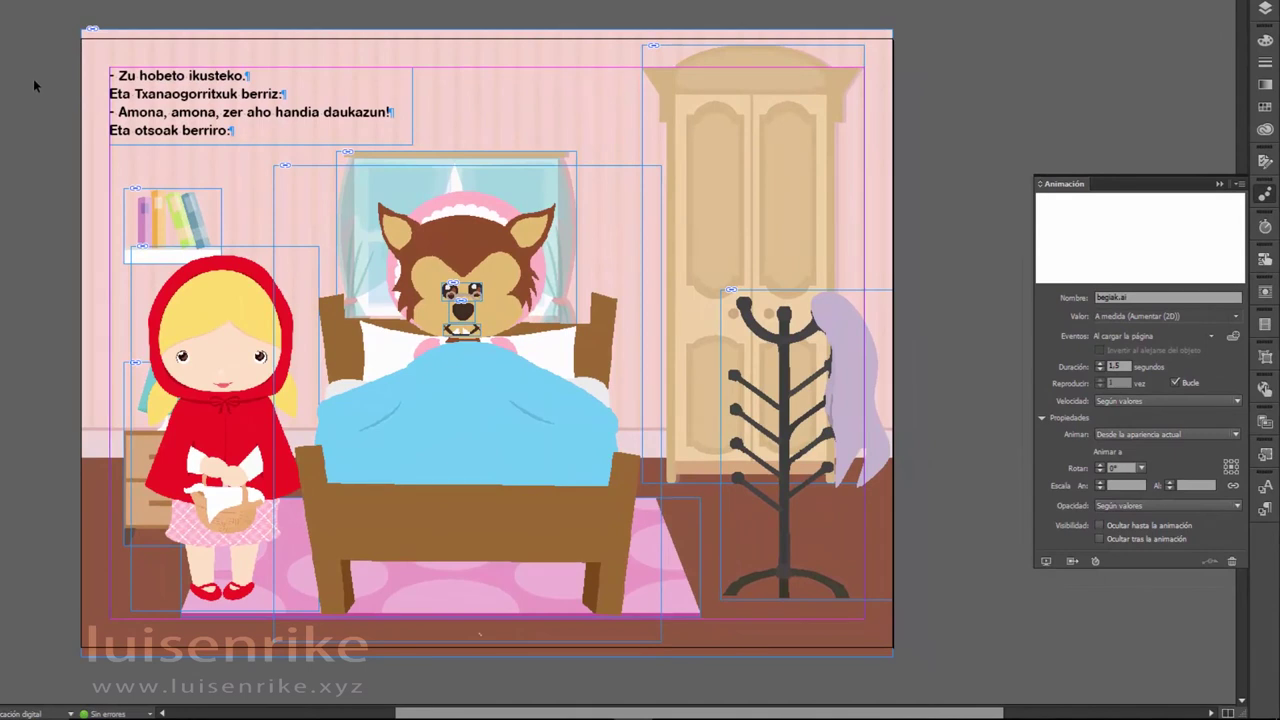
left_click_drag(33, 82, 916, 614)
left_click(155, 92, "shift")
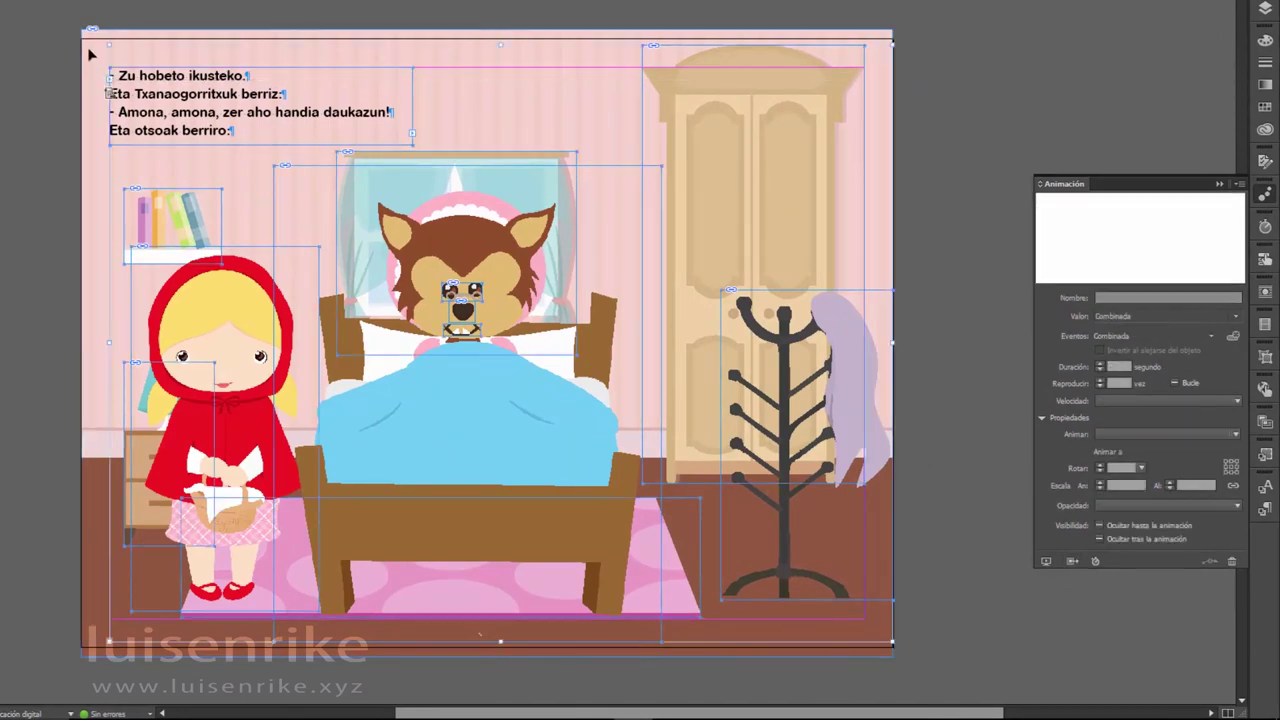
left_click(157, 110, "shift")
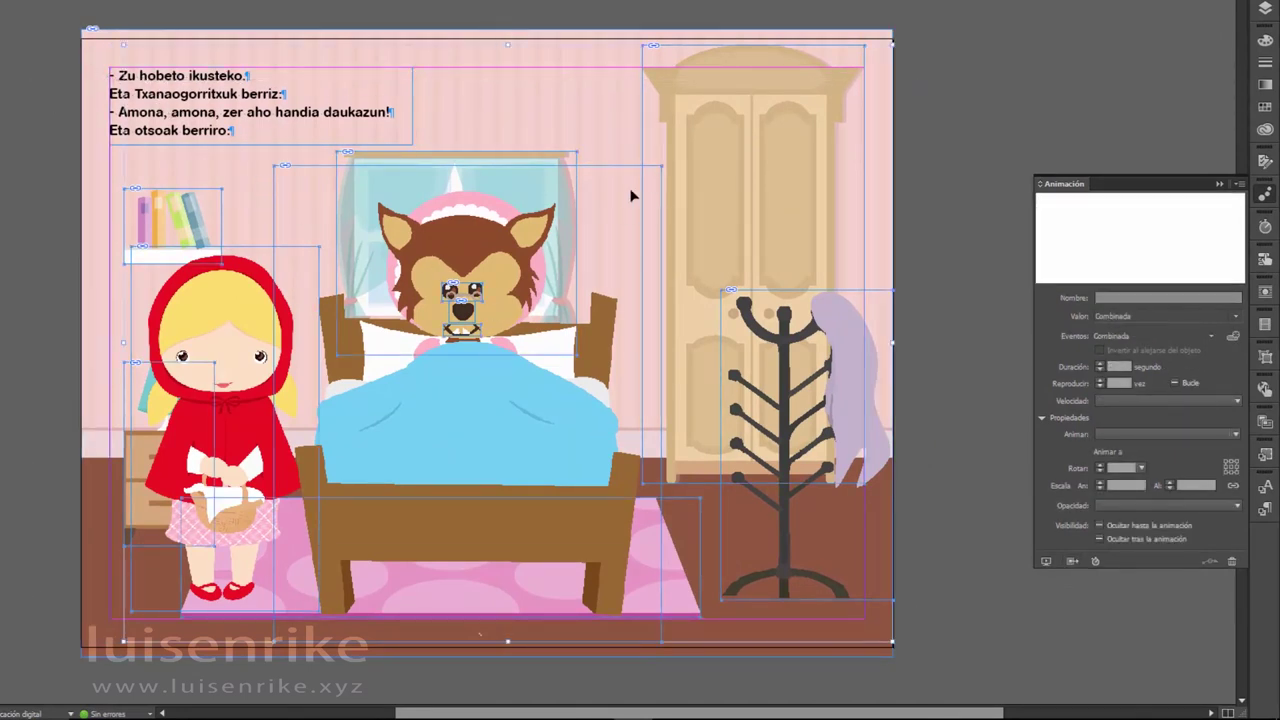
left_click(613, 174, "shift")
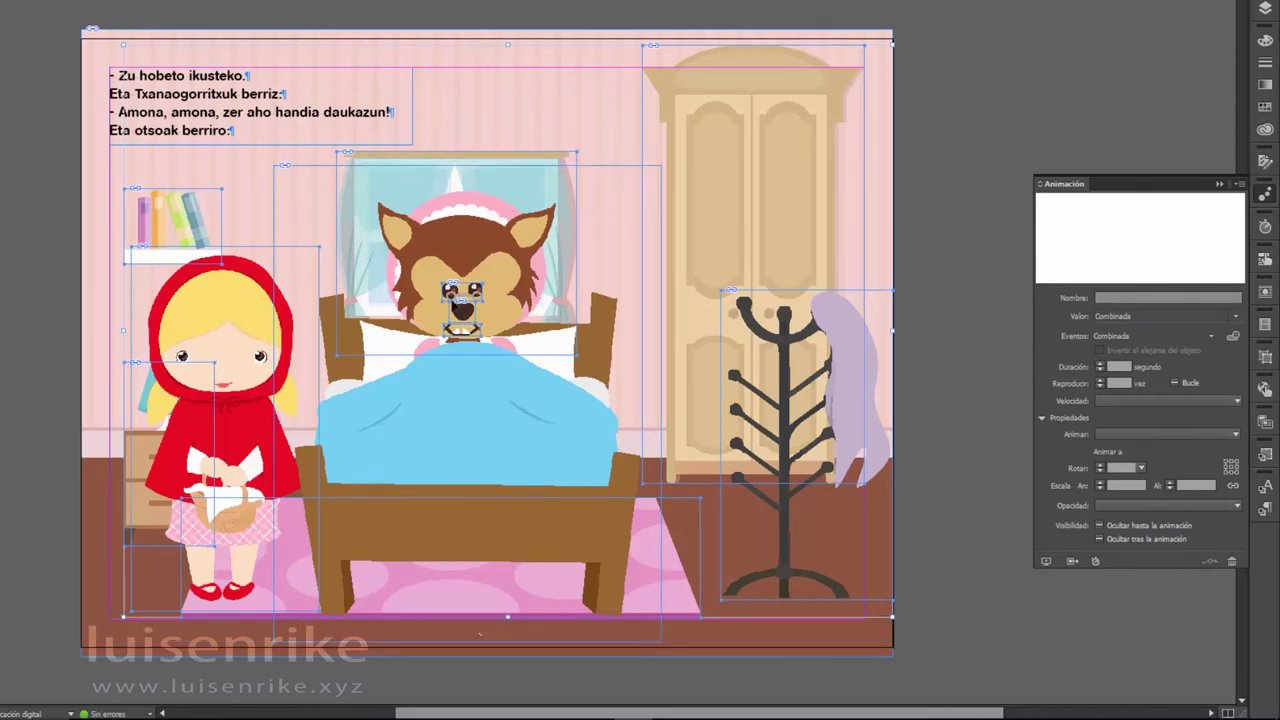
left_click(458, 338, "shift")
left_click(452, 336, "shift")
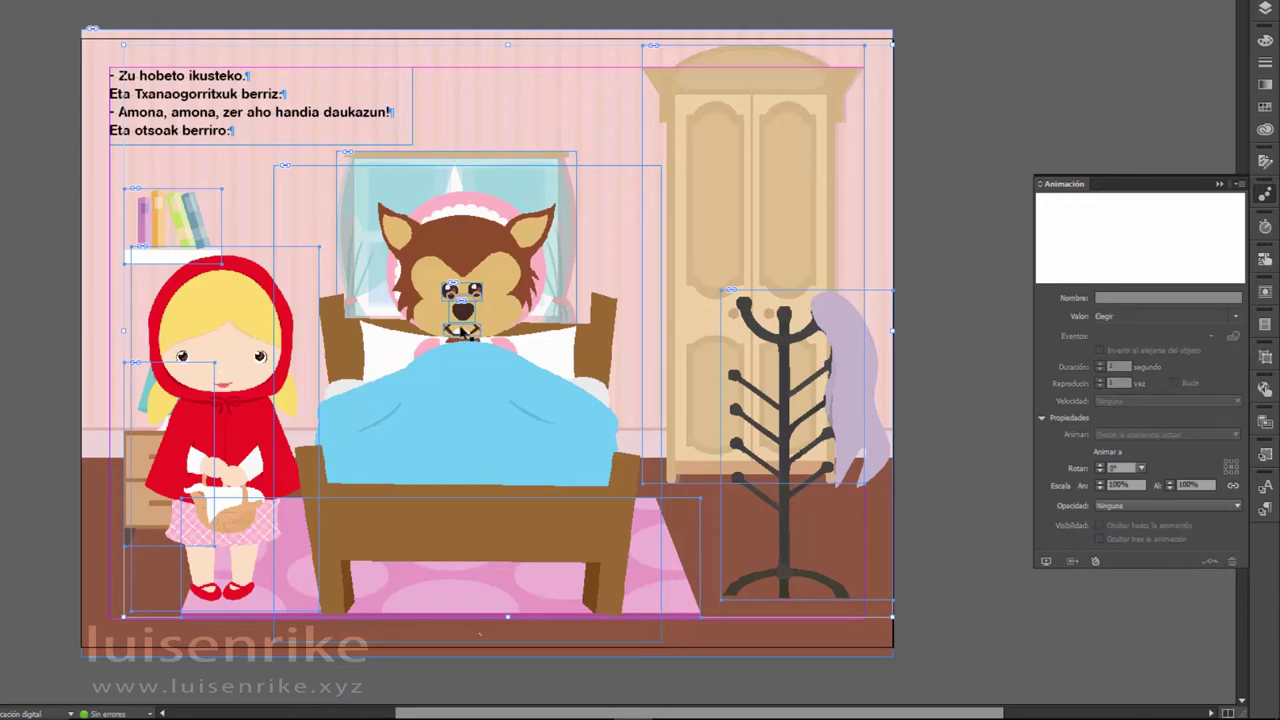
left_click(443, 157, "shift")
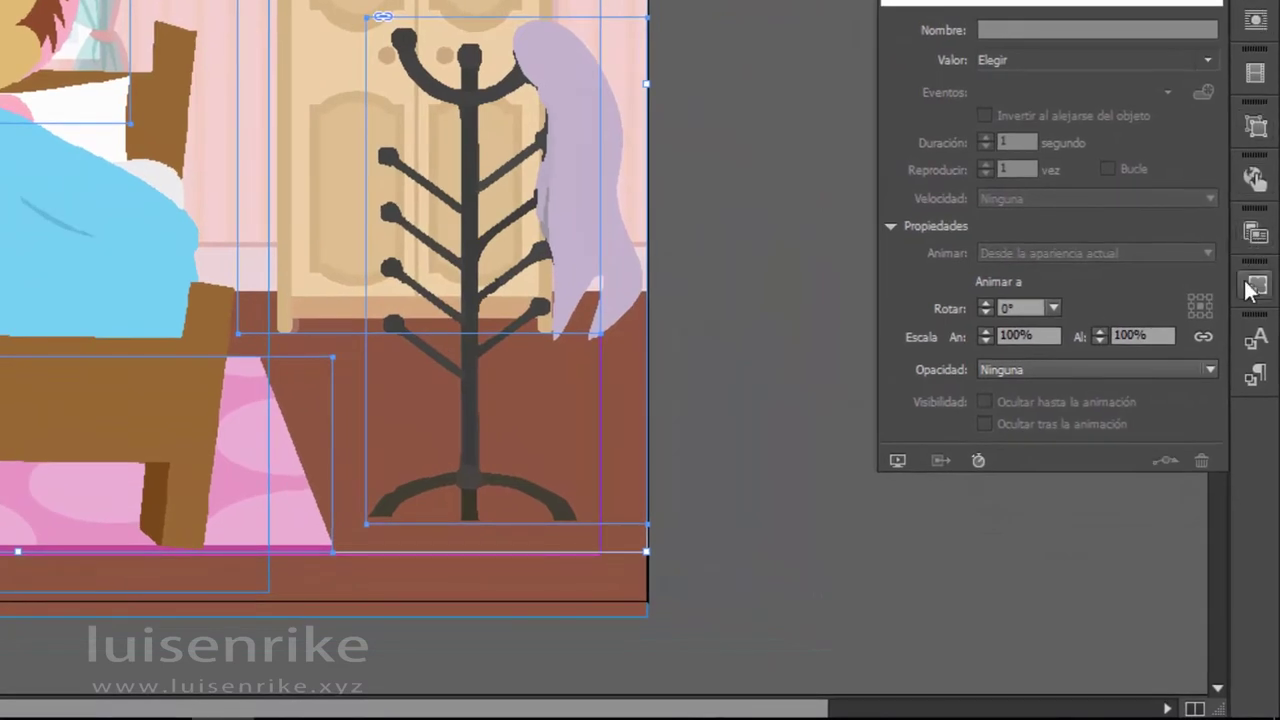
left_click(1256, 408)
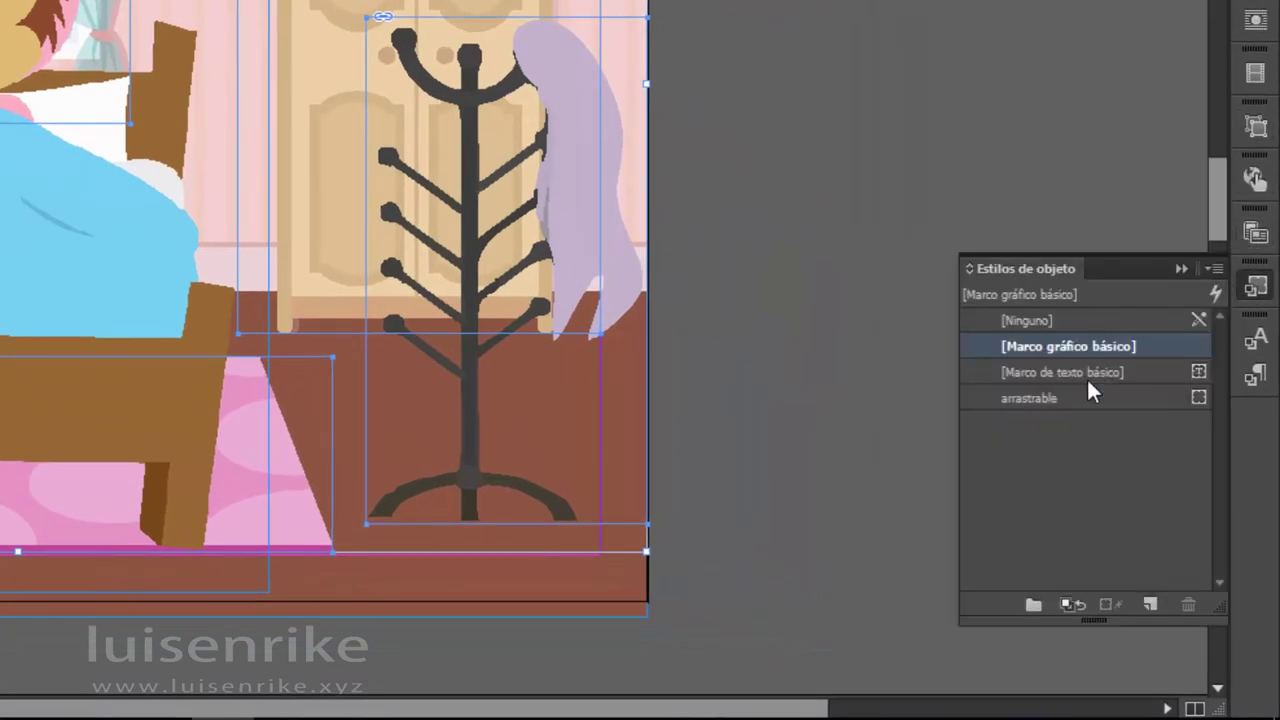
left_click(1051, 398)
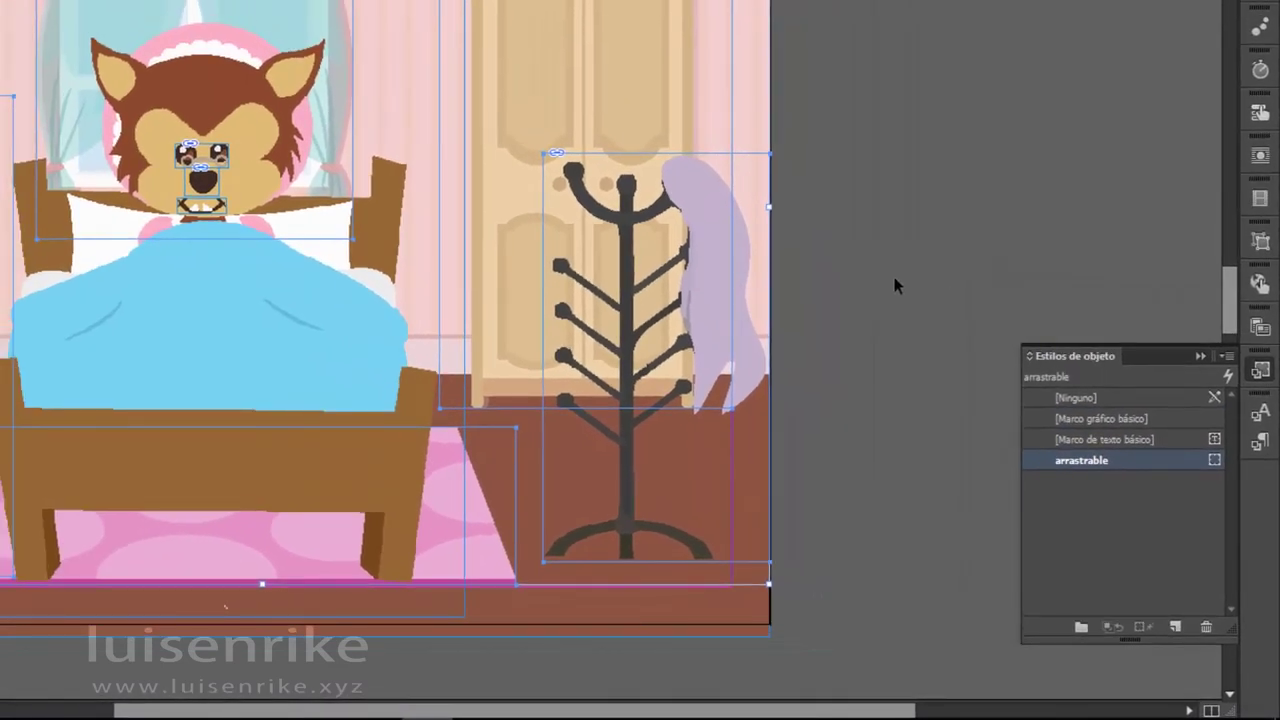
- Set the animation of the wolf's mouth on page 9 to Aumentar (2D) with a duration of 1.5 seconds and preview it
left_click(203, 203)
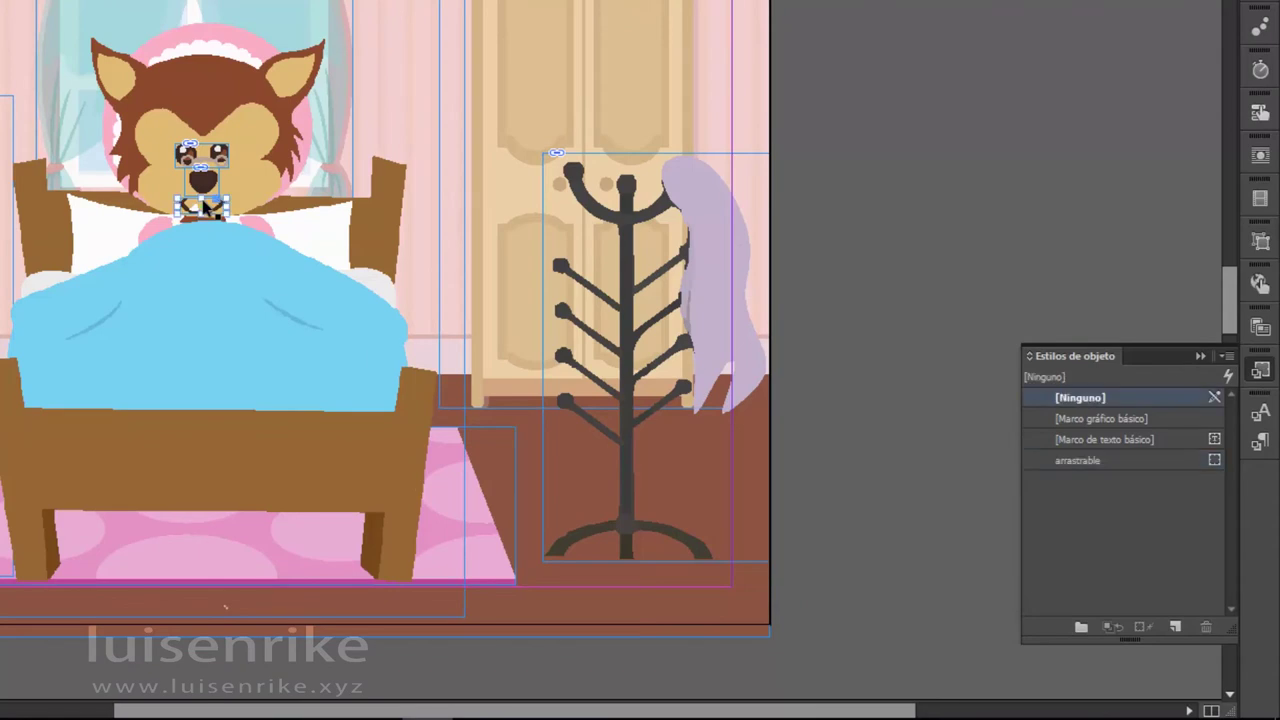
left_click(1260, 29)
left_click(1260, 29)
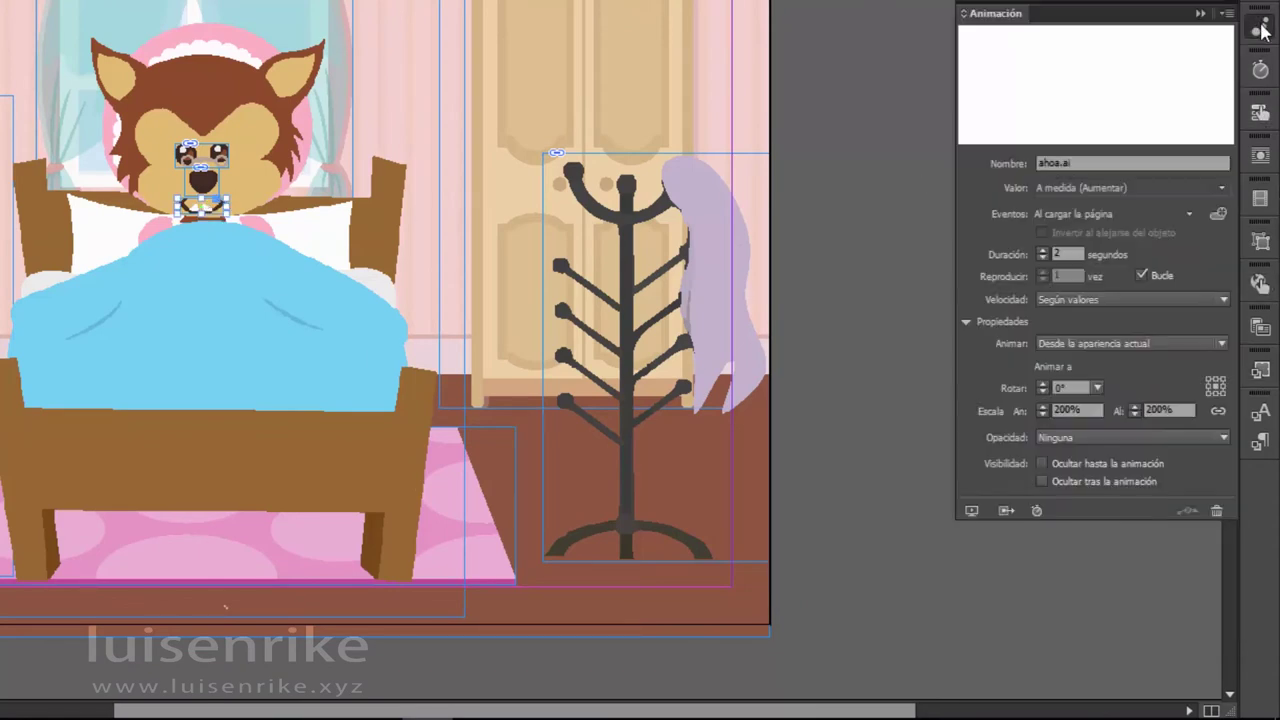
left_click(1221, 190)
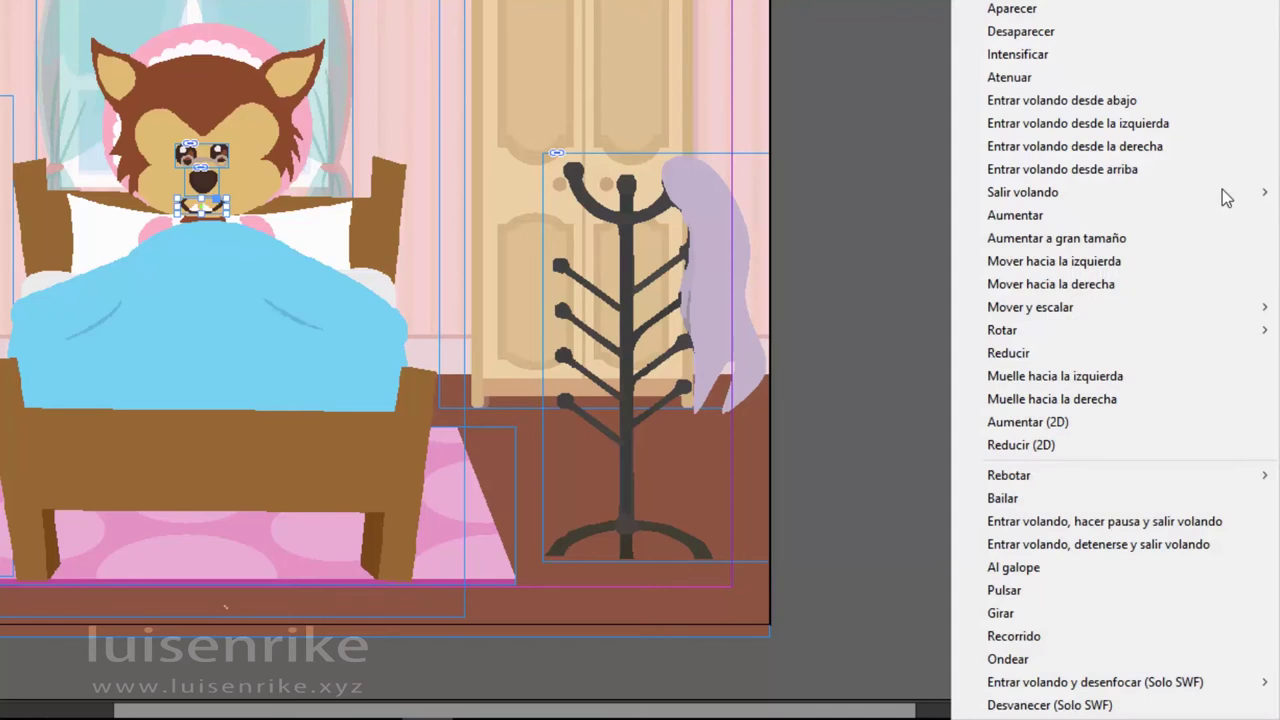
left_click(1107, 430)
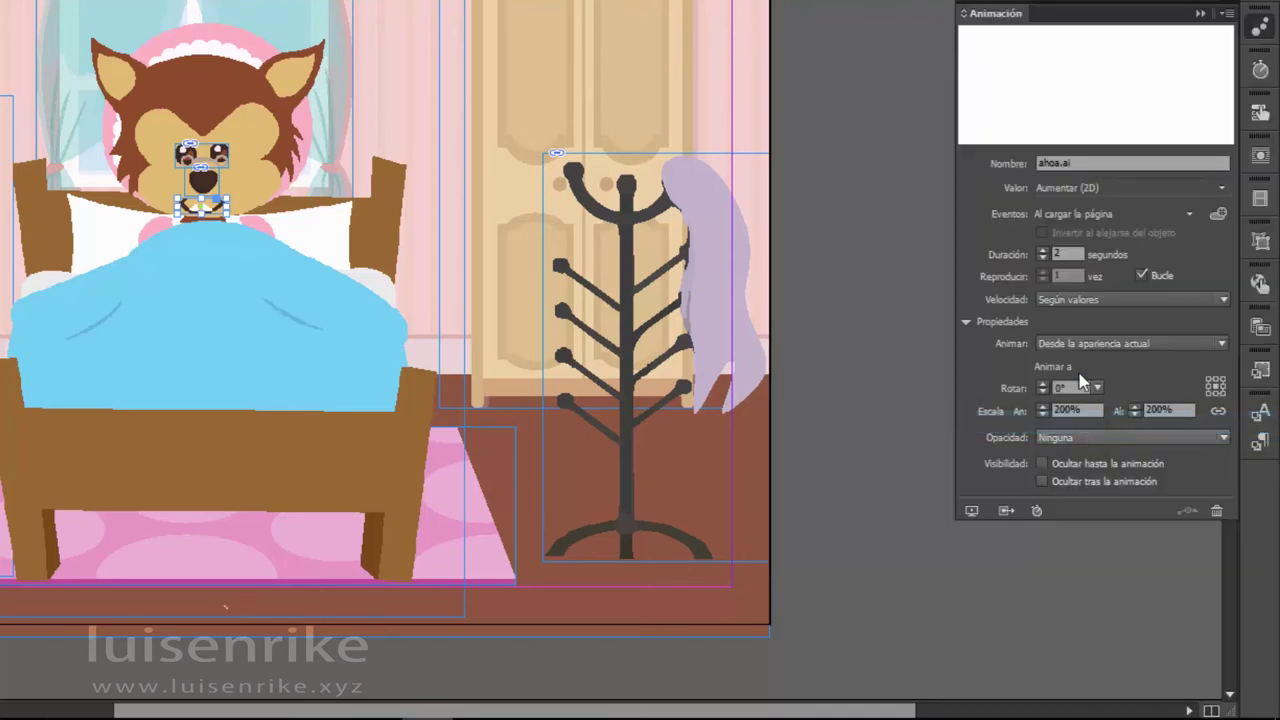
left_click(1043, 251)
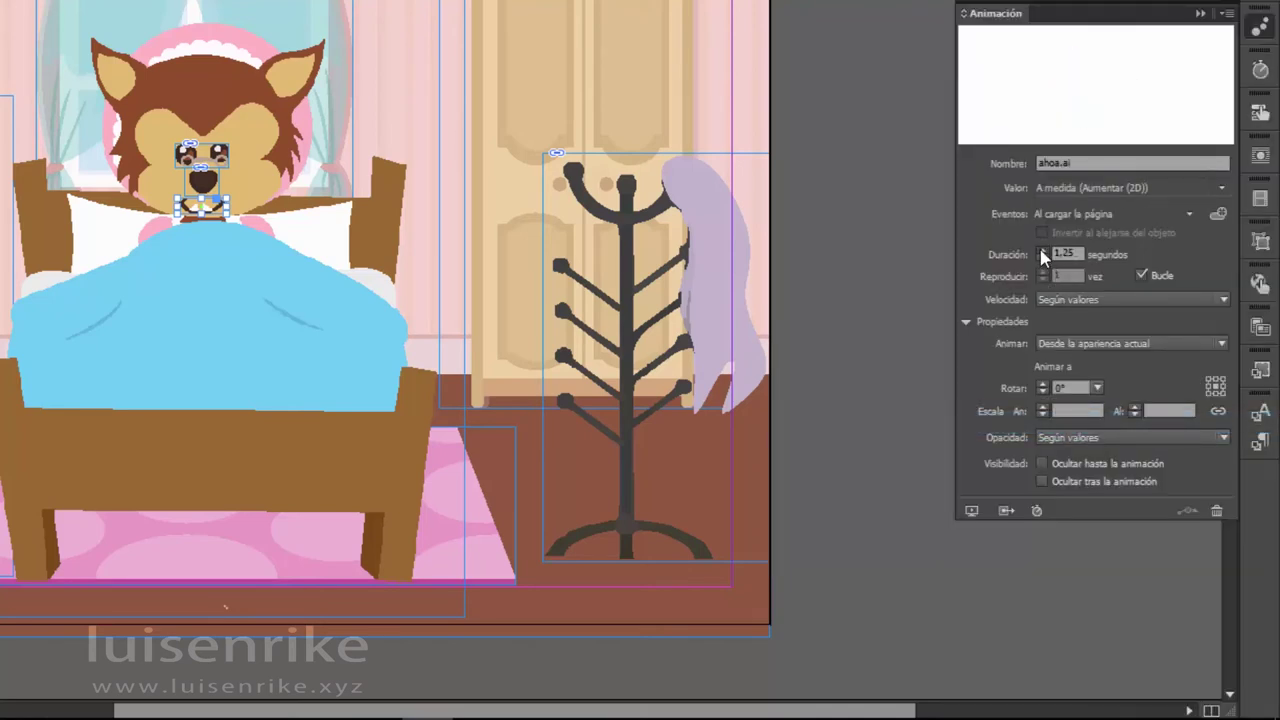
left_click(1043, 251)
left_click(971, 510)
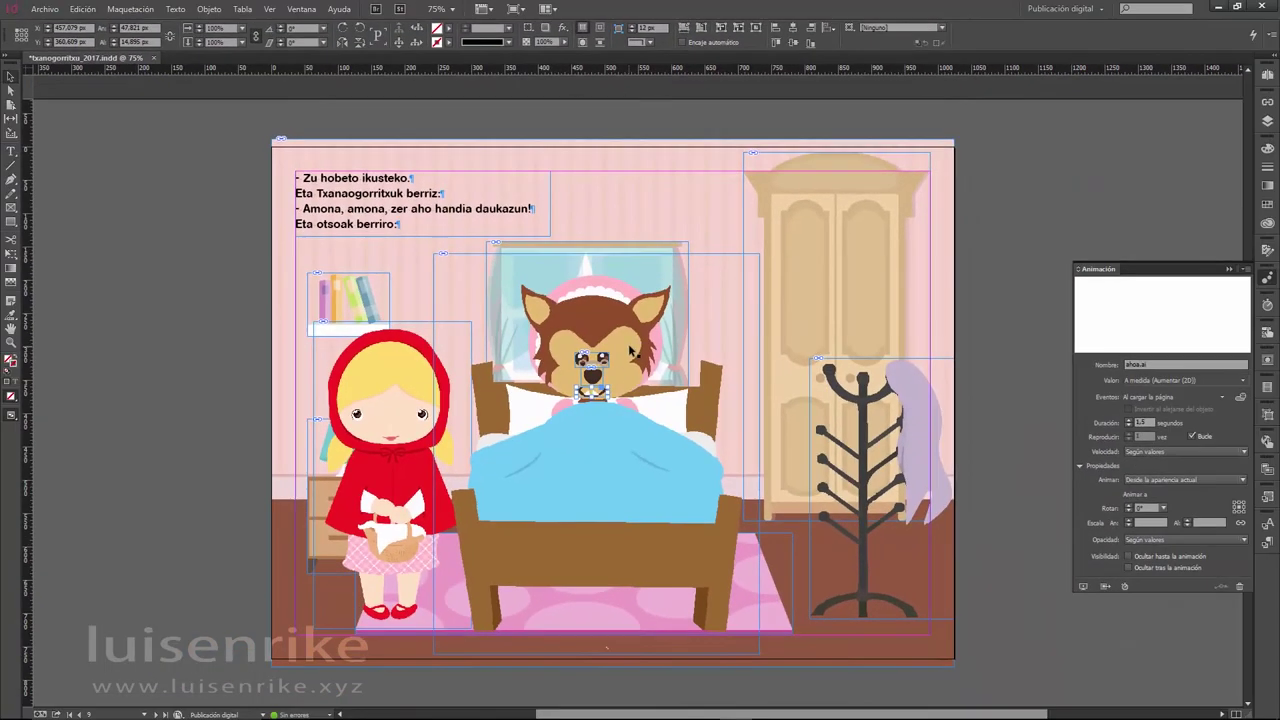
- Apply the arrastrable object style to Little Red Riding Hood, the wolf and all the furniture on page 10, leaving out the background and the text frame
scroll(630, 350, "down", 10)
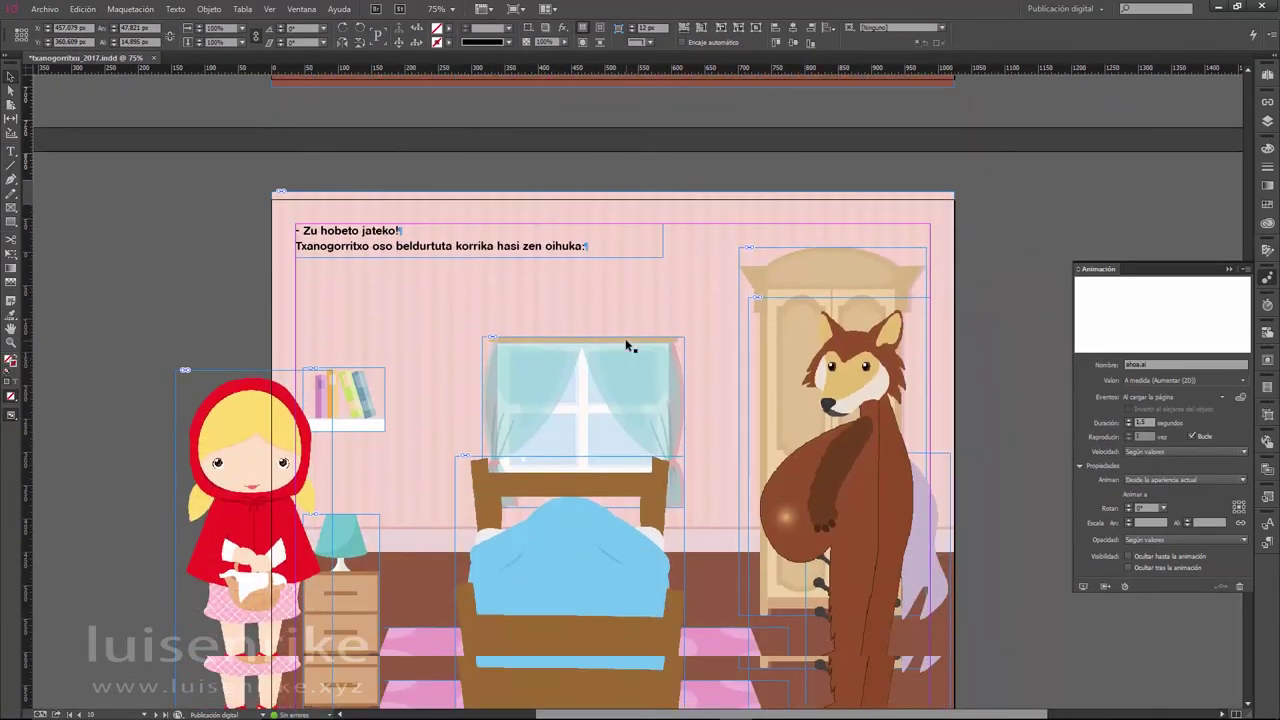
scroll(627, 343, "down", 3)
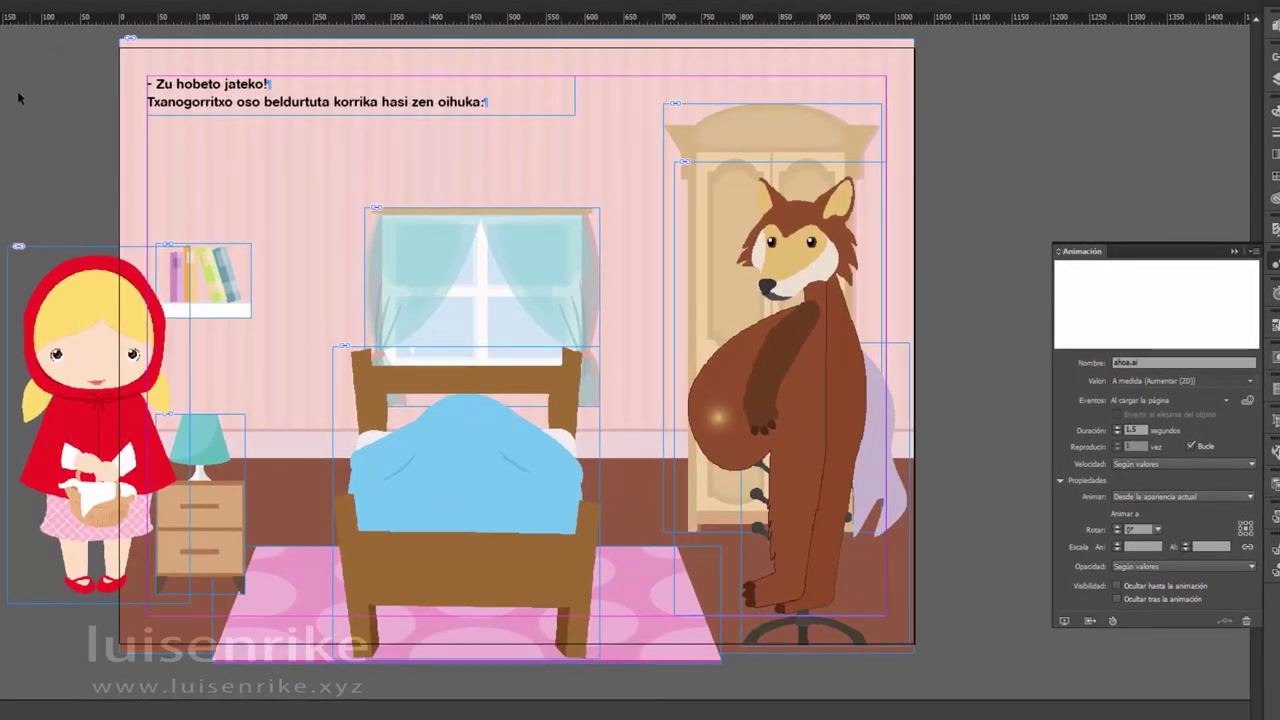
left_click_drag(5, 30, 929, 629)
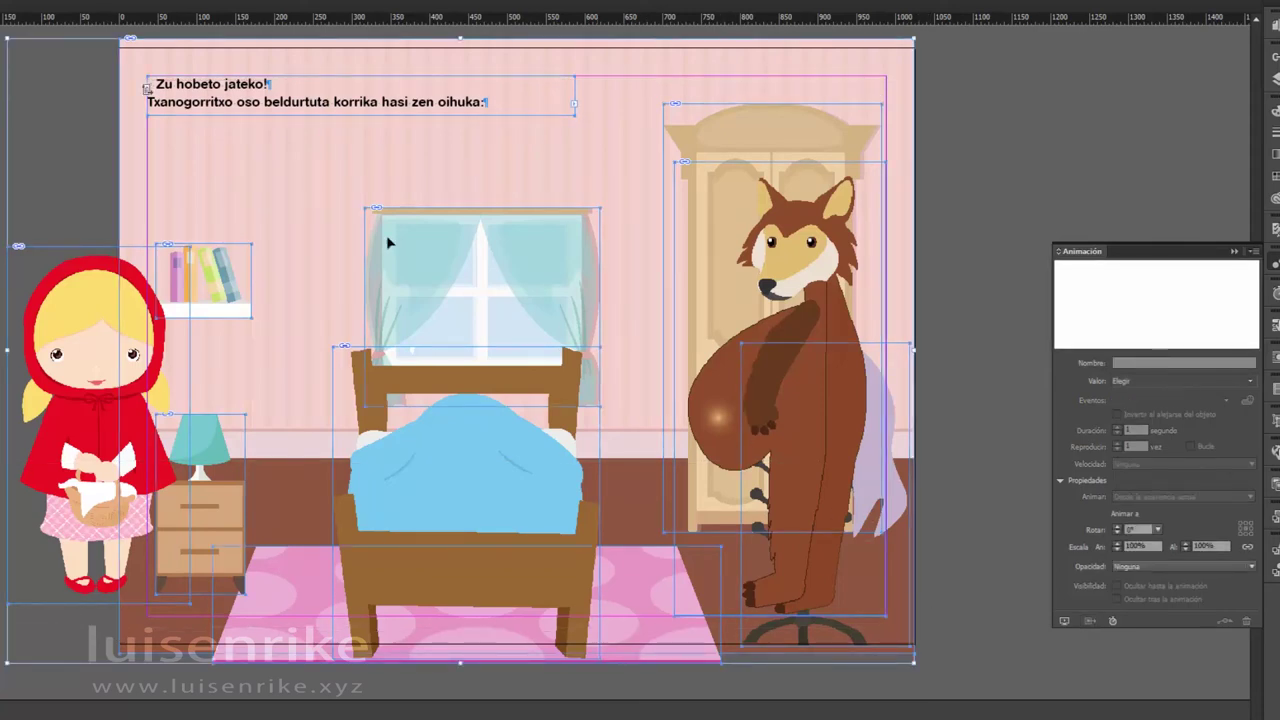
left_click(145, 60, "shift")
left_click(210, 106, "shift")
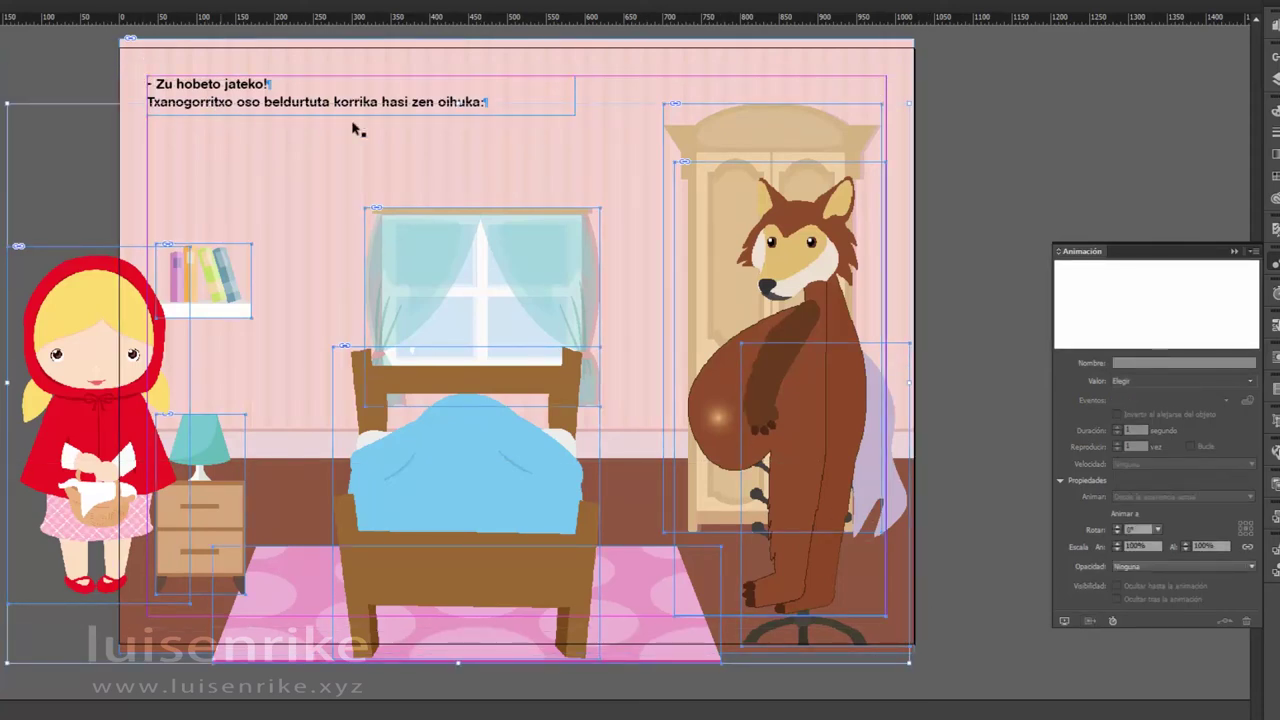
left_click(1275, 517)
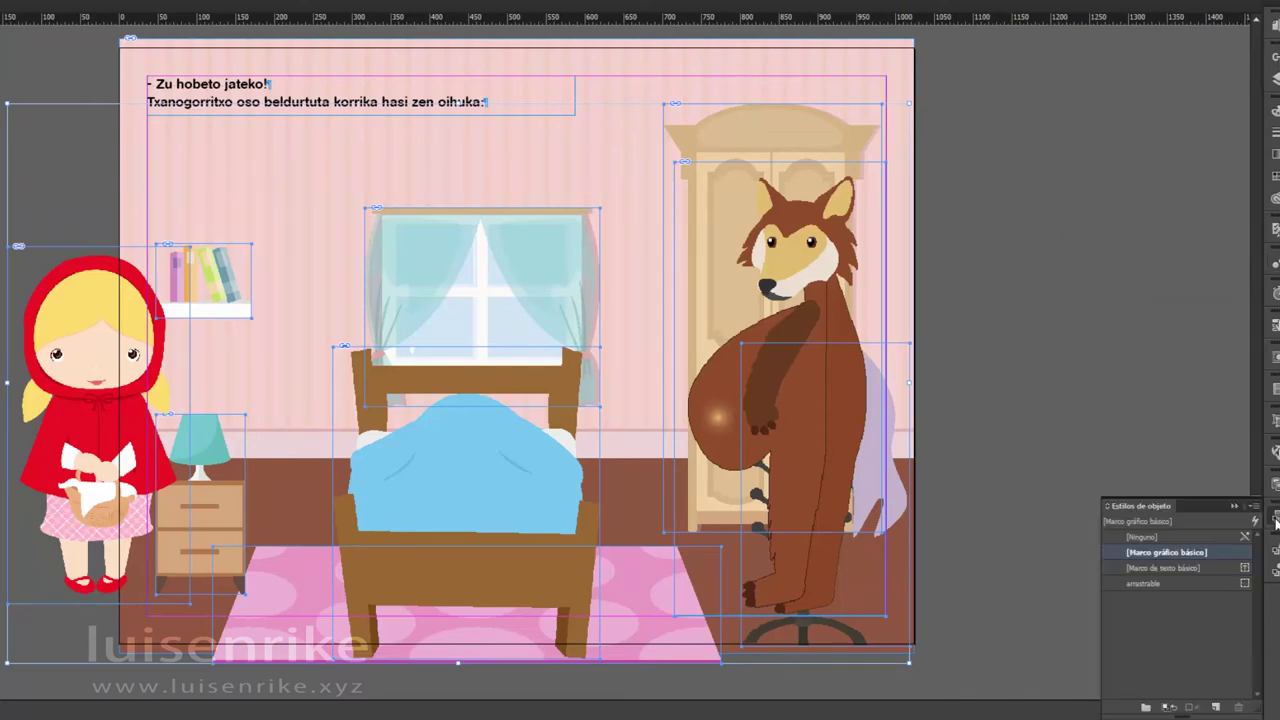
left_click(1155, 585)
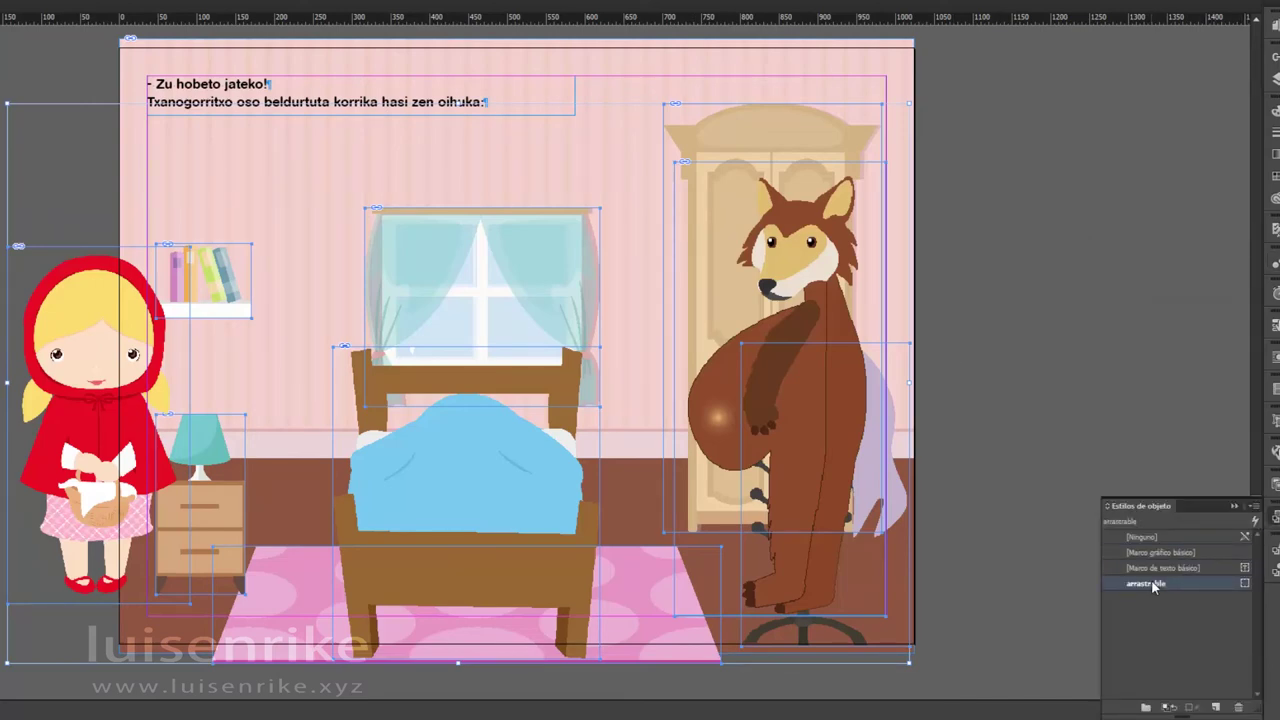
scroll(926, 412, "down", 10)
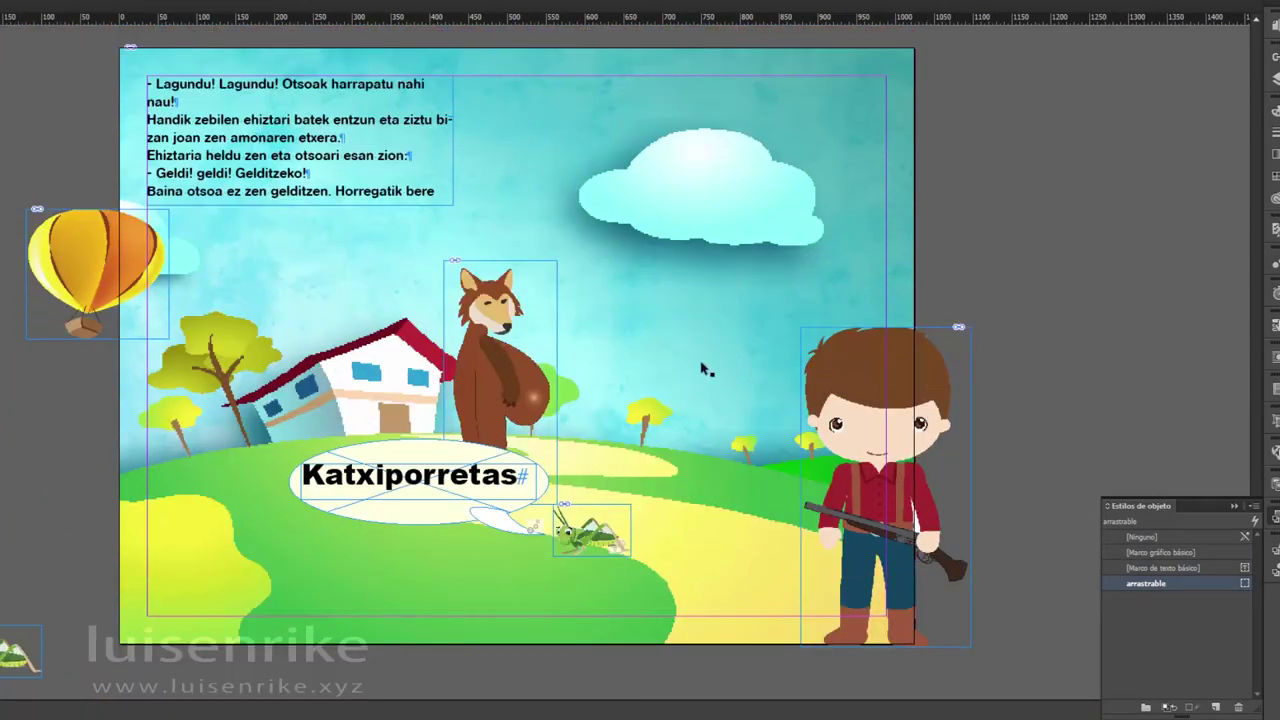
- Apply the arrastrable object style to the wolf and the hunter on page 11
left_click(512, 322)
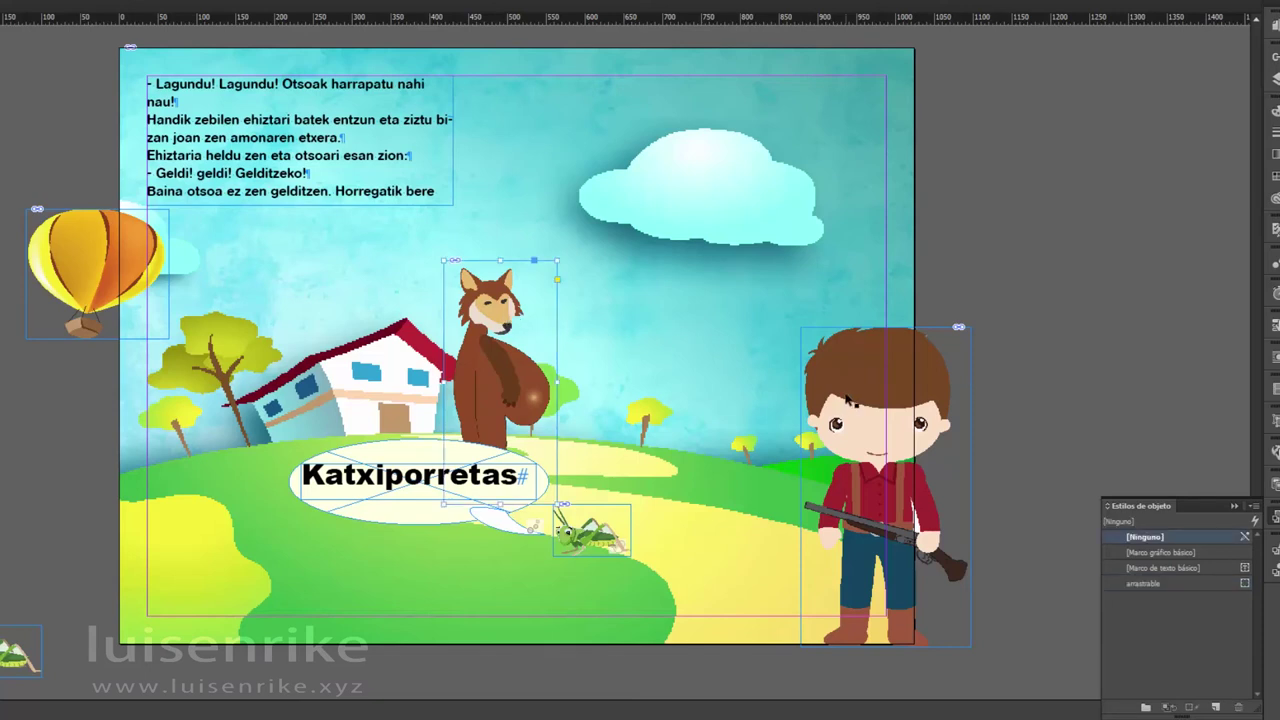
left_click(851, 393, "shift")
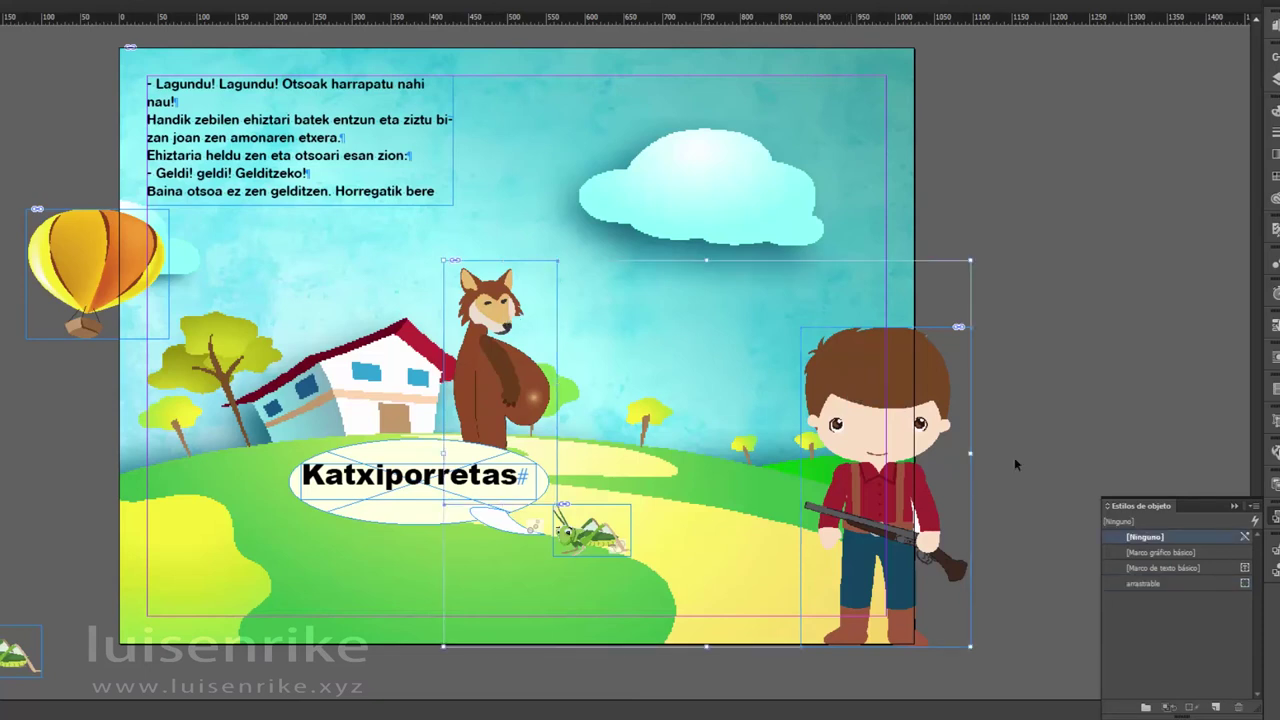
left_click(1146, 583)
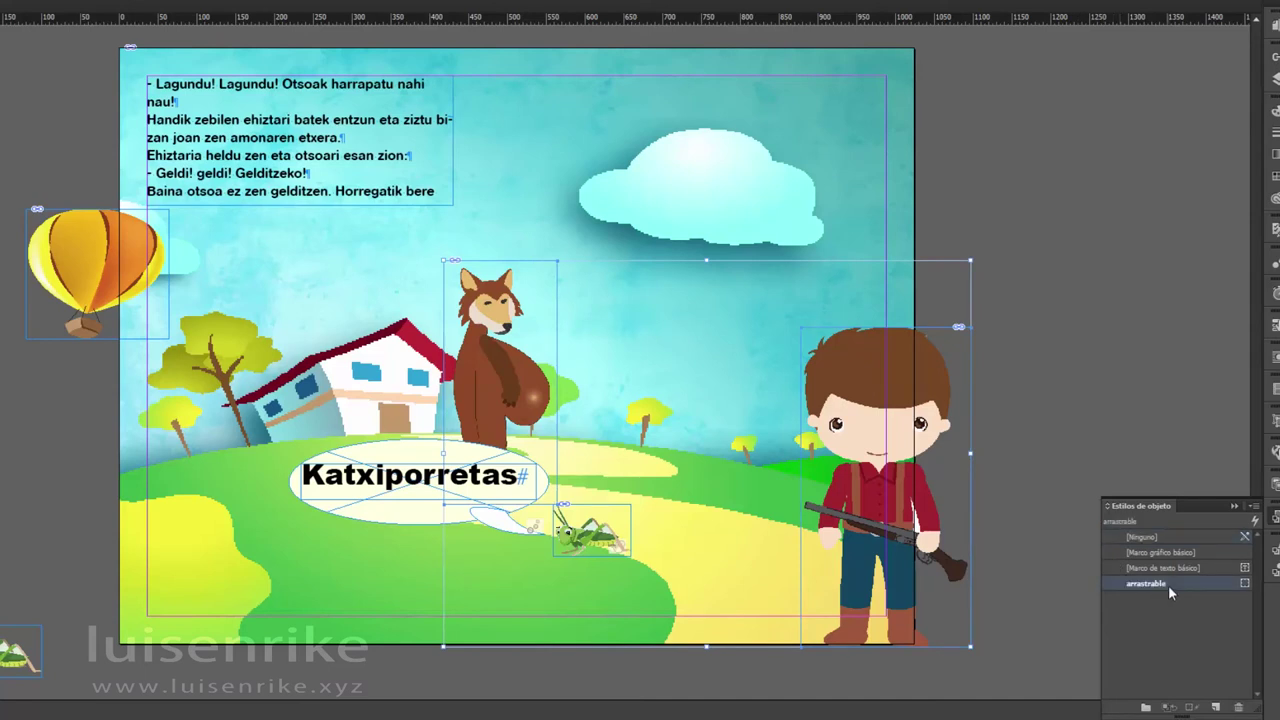
- Draw a wavy path with the Pen tool from the hot-air balloon across the sky to beyond the page's far edge
left_click(64, 228)
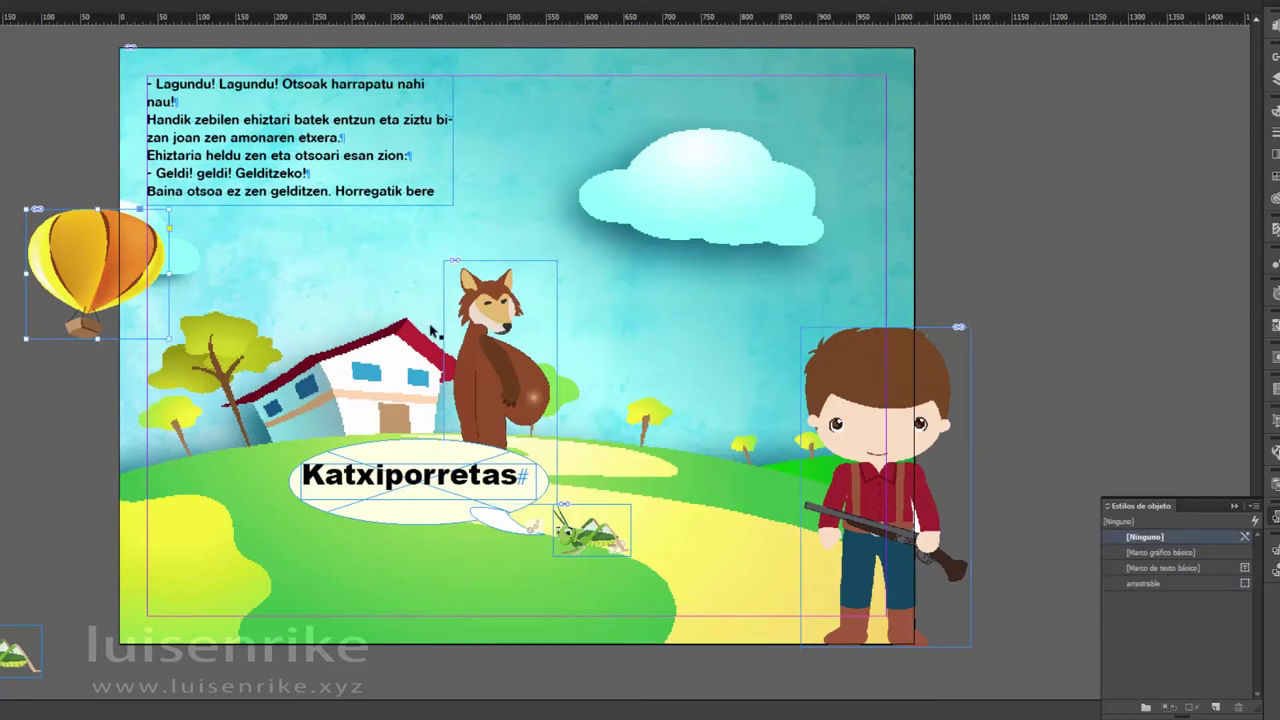
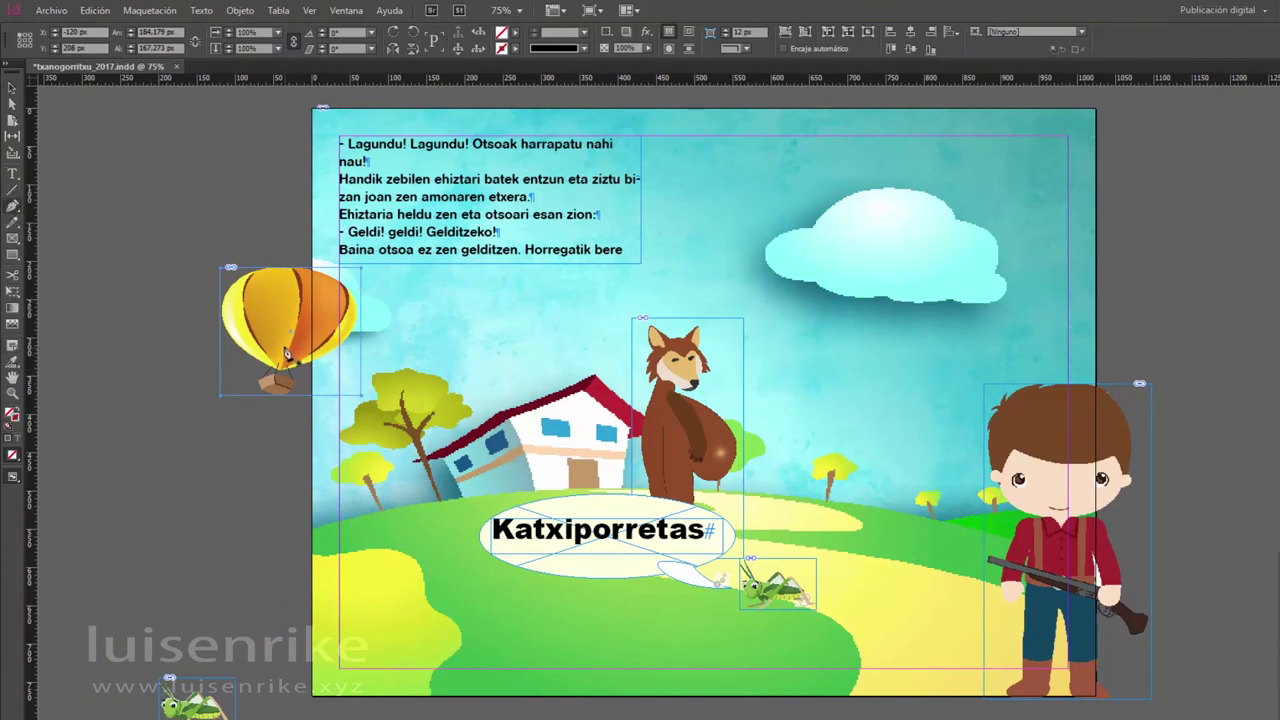
left_click(282, 348)
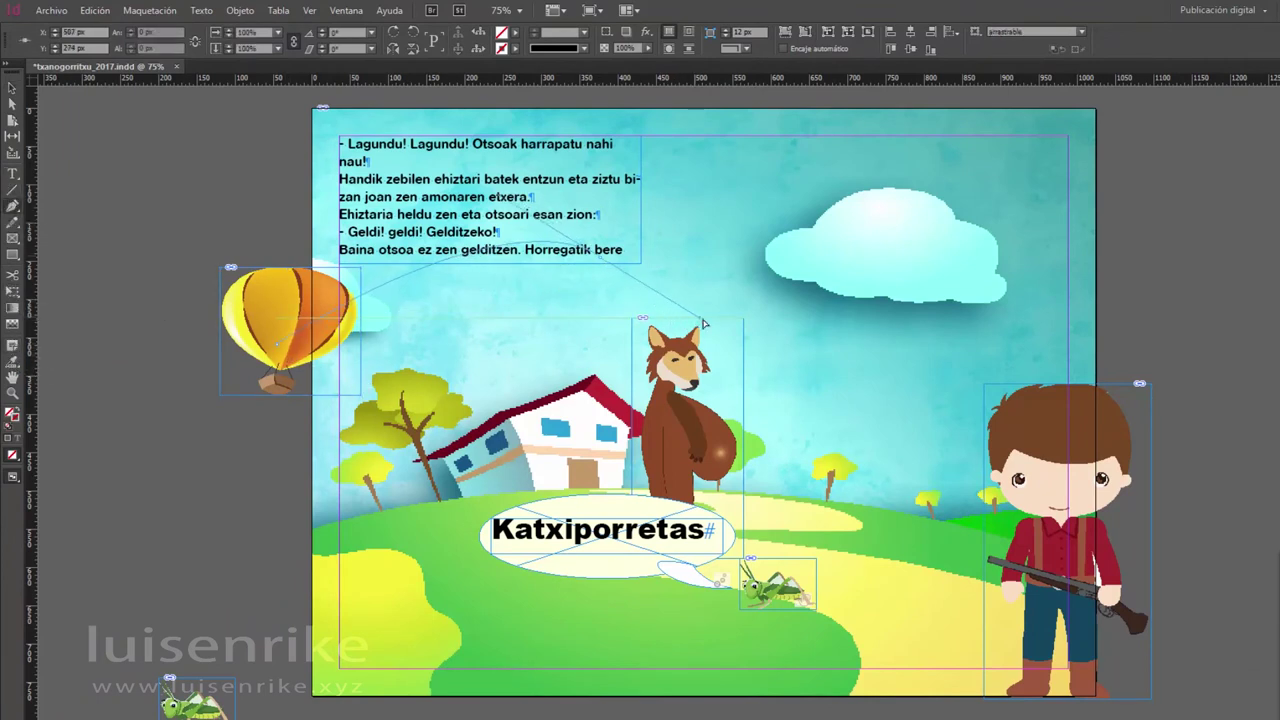
left_click(945, 293)
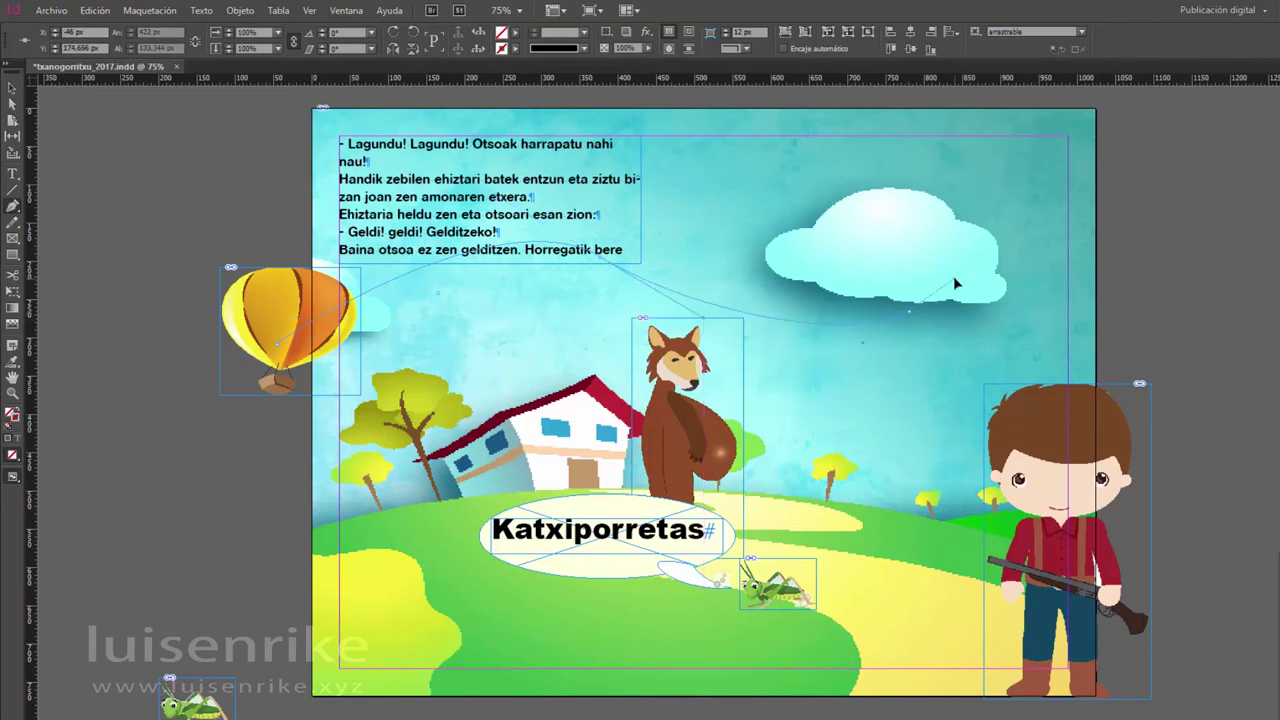
left_click_drag(947, 291, 914, 320)
left_click_drag(913, 320, 914, 322)
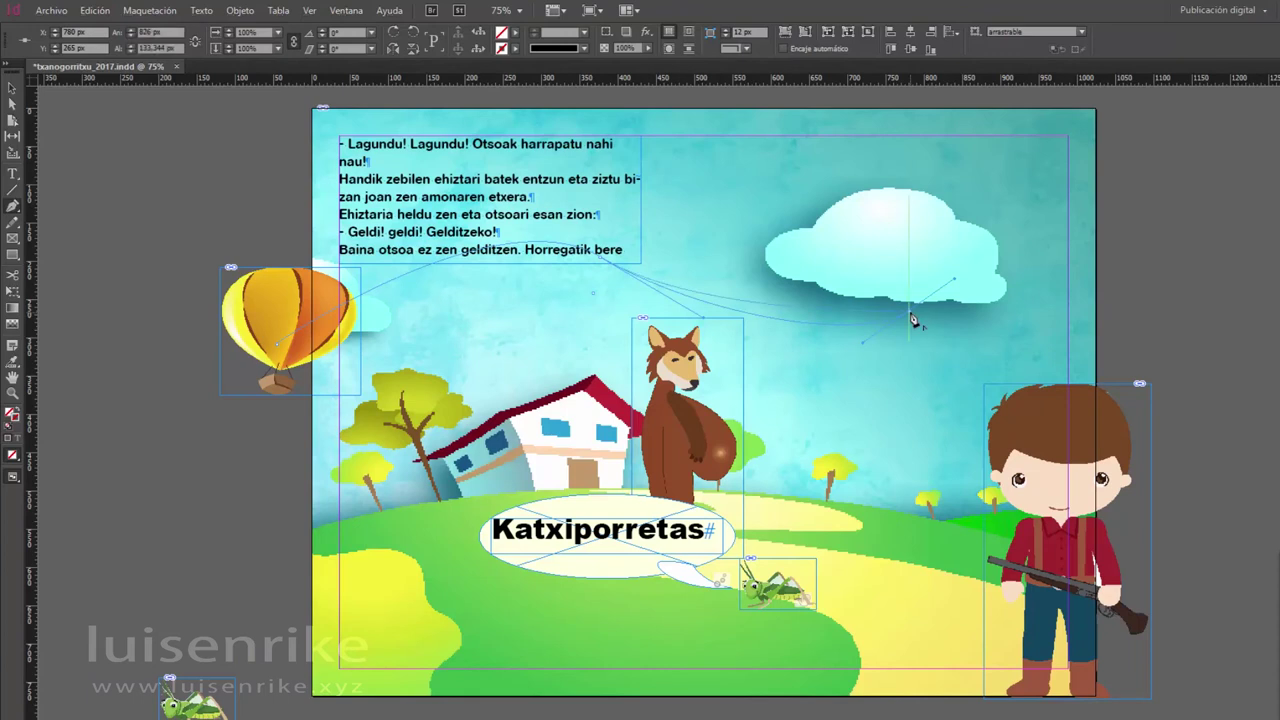
left_click_drag(1267, 329, 1157, 402)
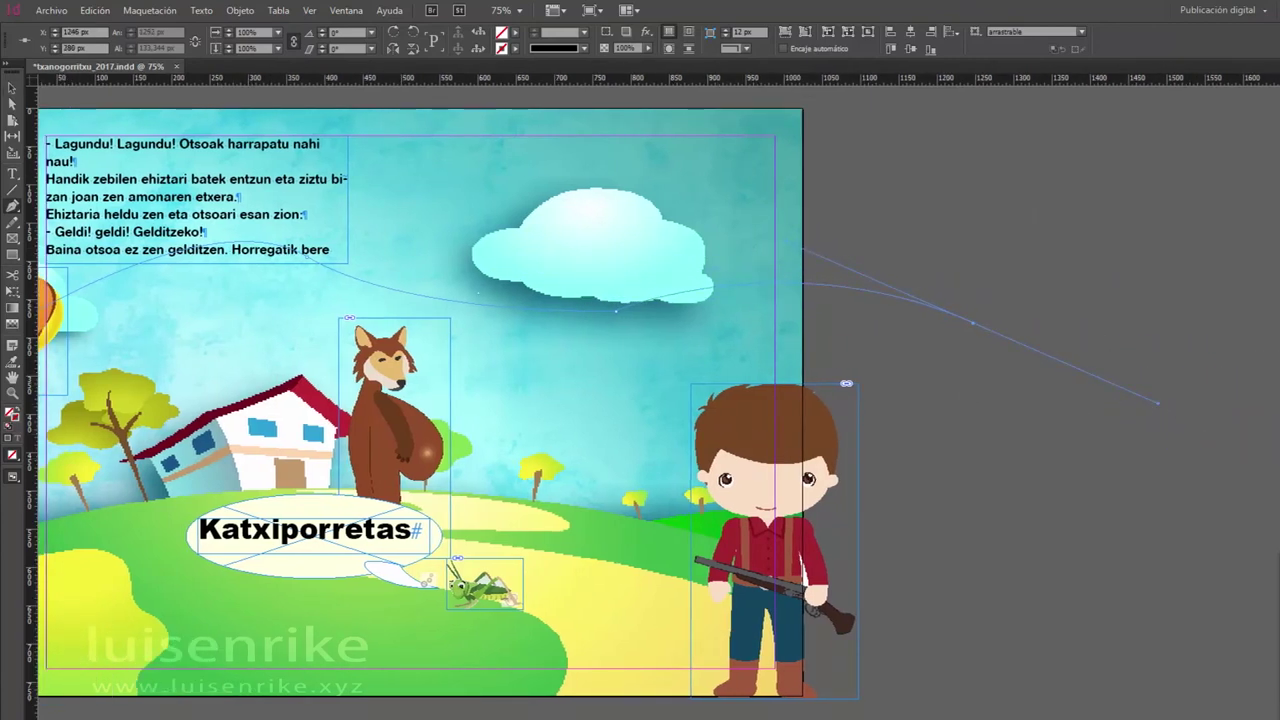
scroll(640, 400, "left", 5)
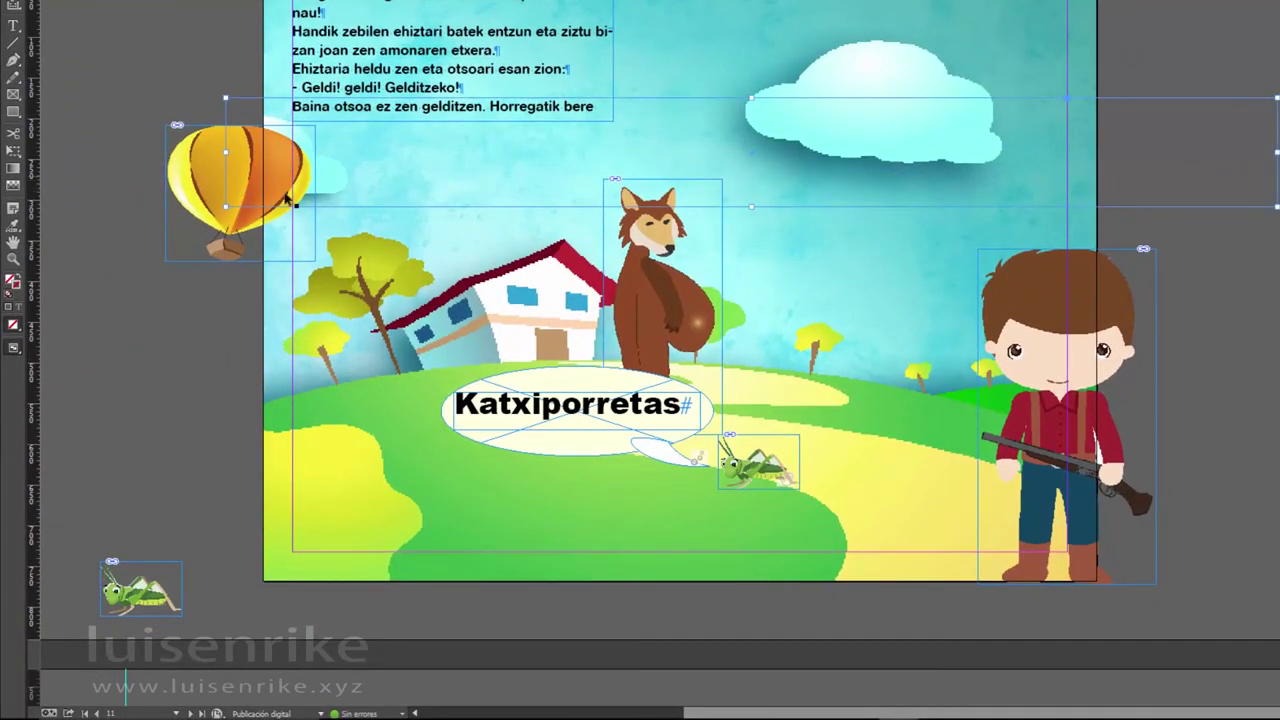
- Convert the balloon and the wavy path into a motion path
right_click(175, 228)
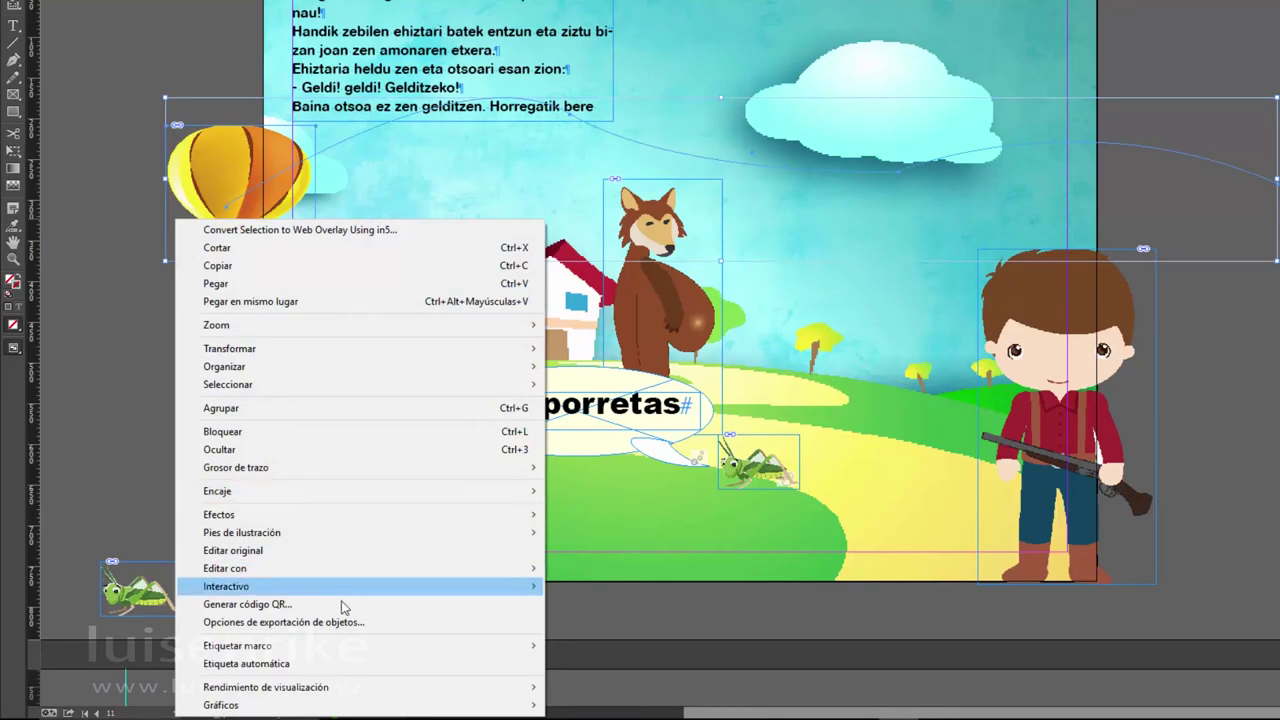
mouse_move(360, 586)
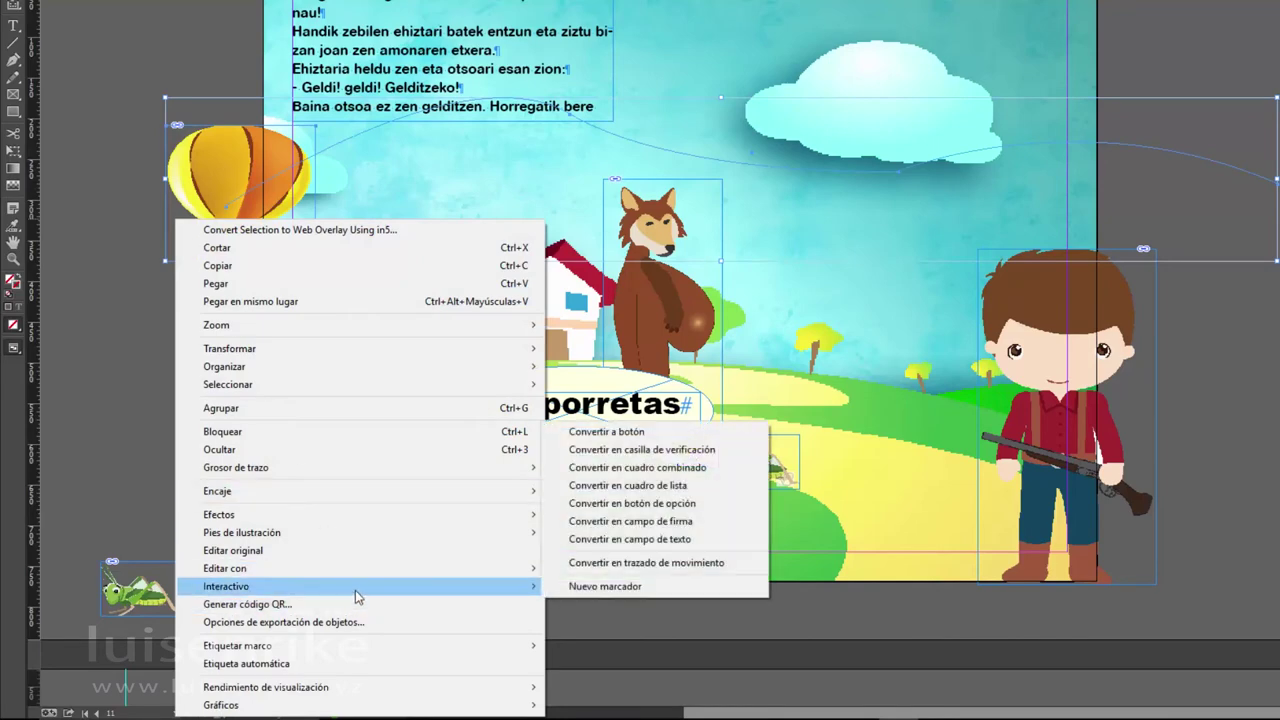
left_click(644, 565)
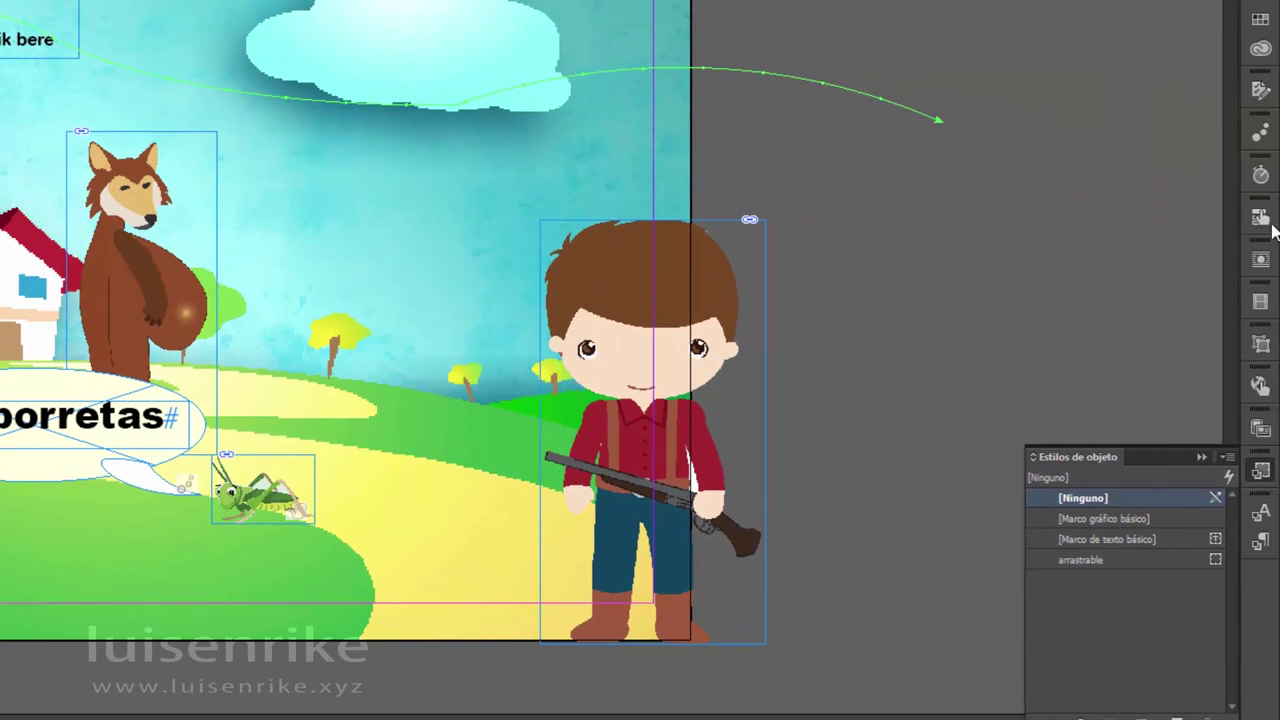
- Set the balloon animation's duration to 3.25 seconds and its speed to Aceleración
left_click(1260, 132)
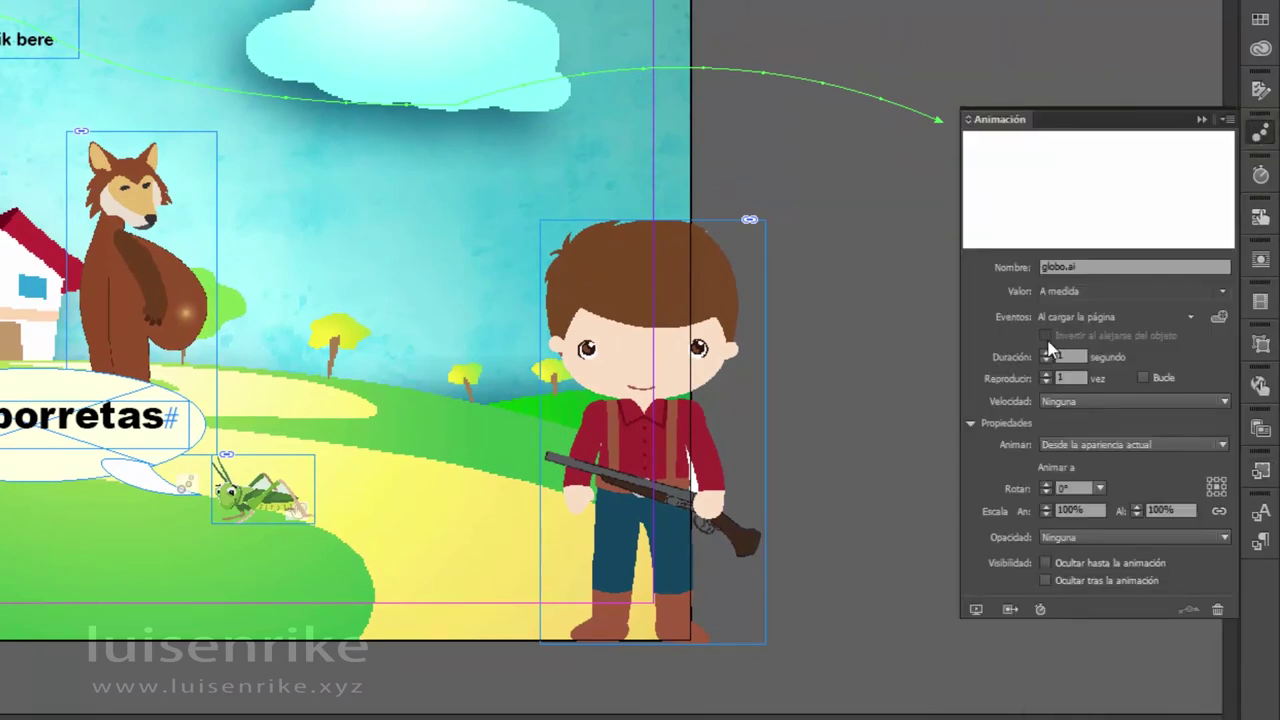
left_click(1046, 352)
left_click(1046, 352)
left_click(1046, 352)
left_click(1045, 353)
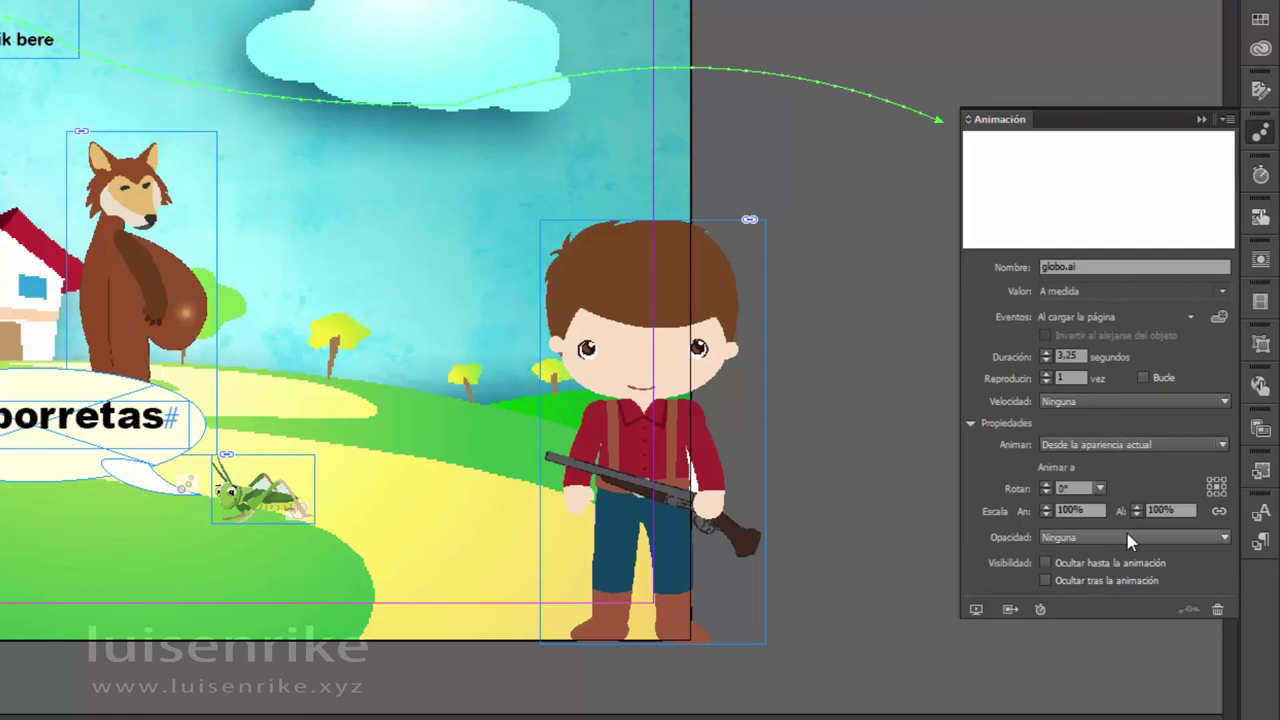
left_click(1101, 400)
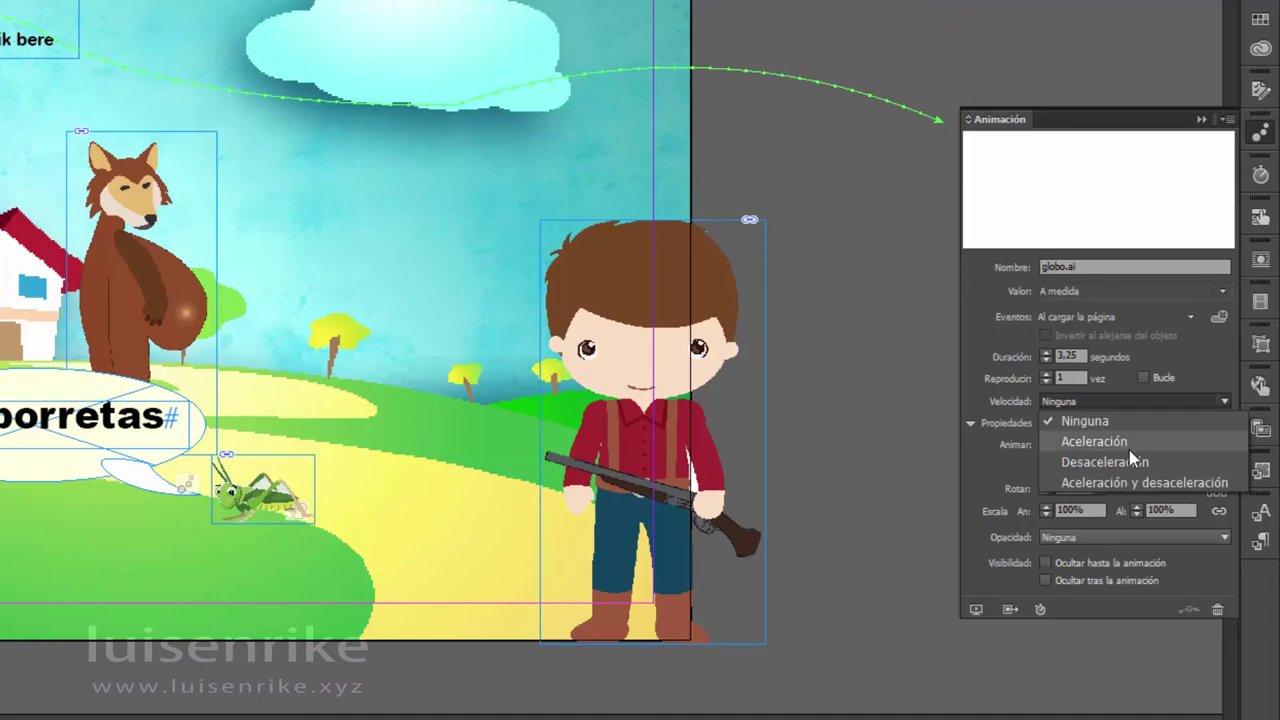
left_click(1129, 448)
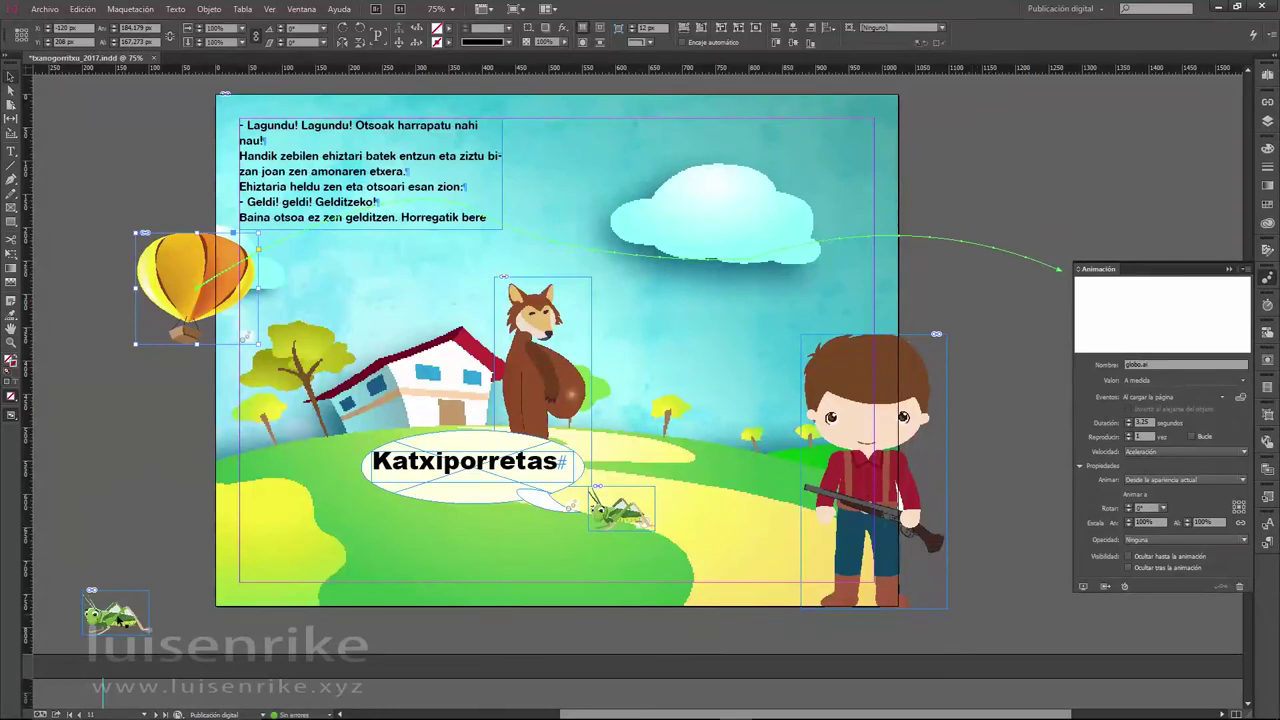
- Nudge the grasshopper outside the page slightly upward and draw a hopping path of arcs from beyond the hunter back to it
mouse_move(97, 622)
left_mouse_down()
mouse_move(895, 612)
mouse_move(1003, 570)
mouse_move(198, 554)
mouse_move(98, 582)
mouse_move(100, 616)
left_mouse_up()
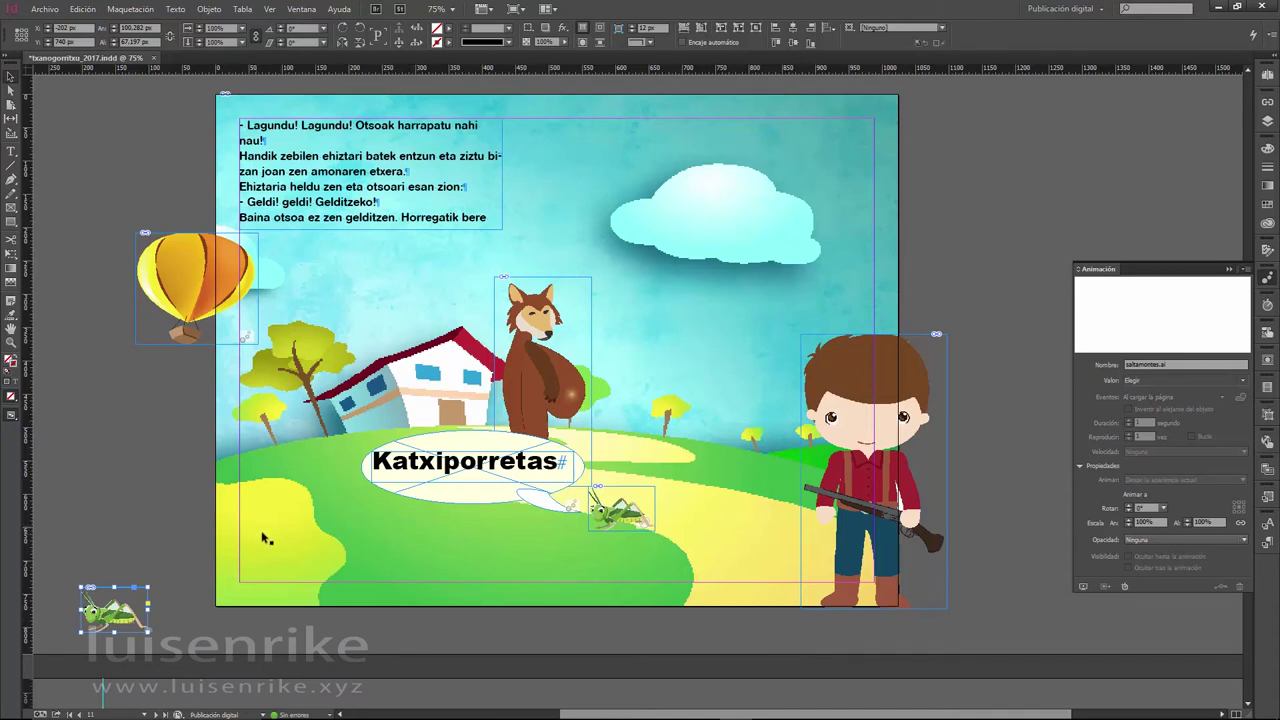
left_click(10, 77)
left_click(1013, 590)
left_click_drag(745, 548, 657, 601)
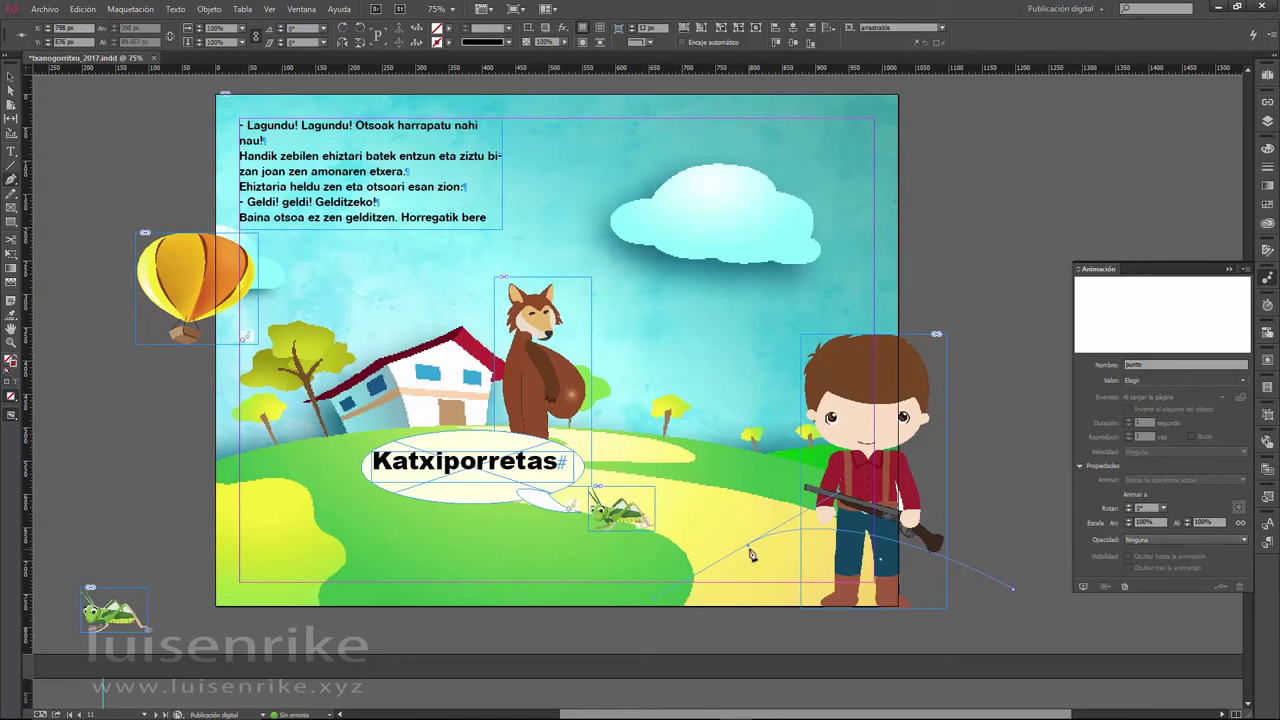
left_click_drag(748, 549, 697, 585)
left_click(425, 547)
key("ctrl+z")
left_click_drag(437, 578, 417, 606)
left_click_drag(260, 576, 176, 661)
left_click(259, 578)
left_click_drag(108, 578, 48, 660)
left_click(10, 78)
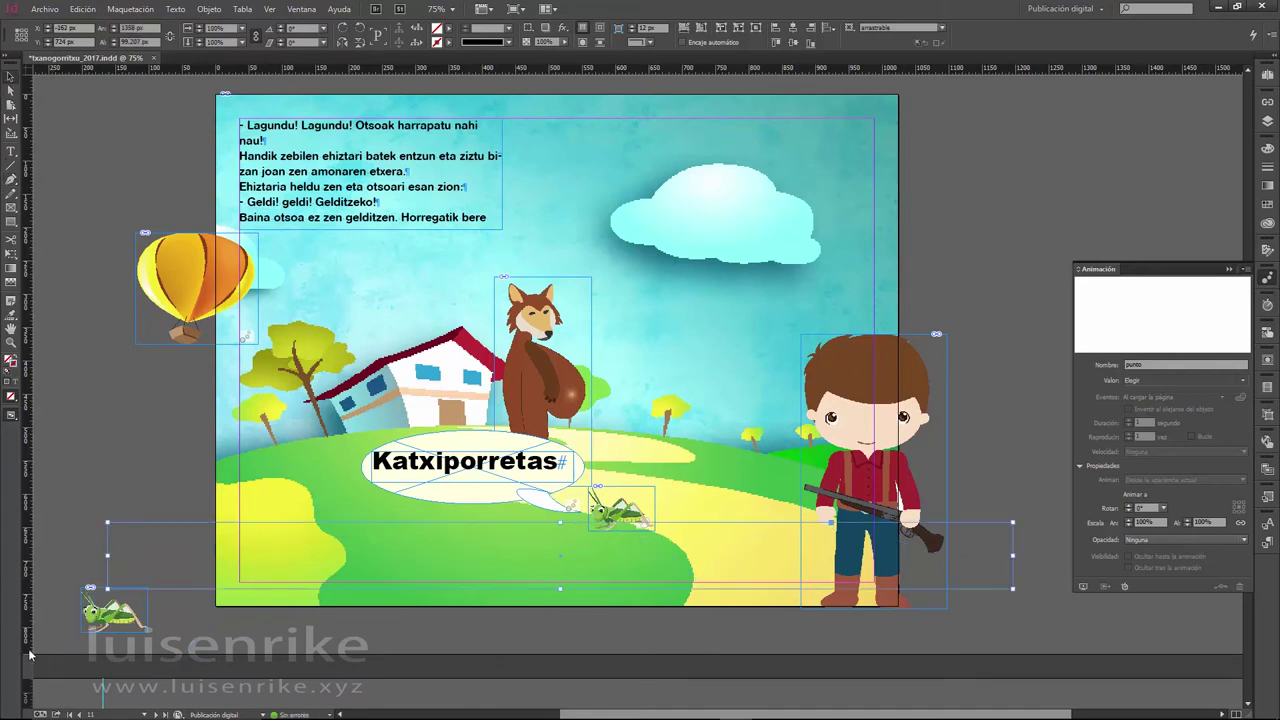
left_click(114, 607, "shift")
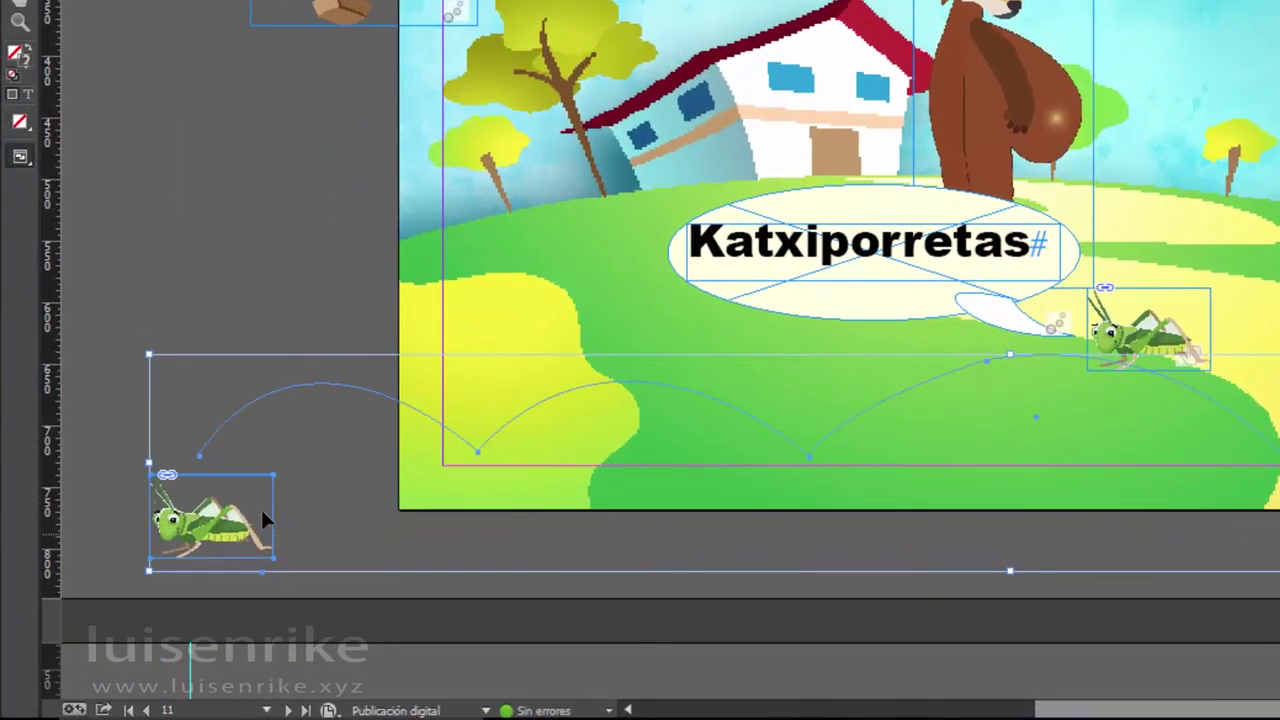
right_click(260, 506)
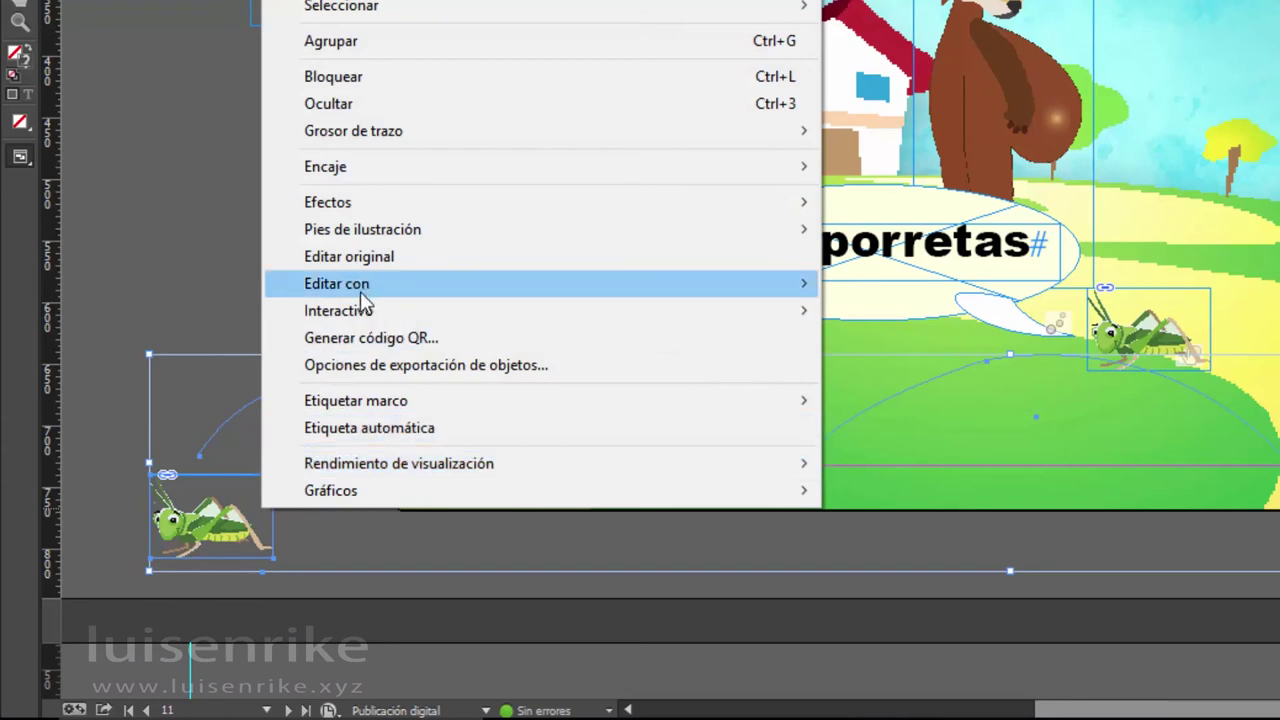
mouse_move(371, 311)
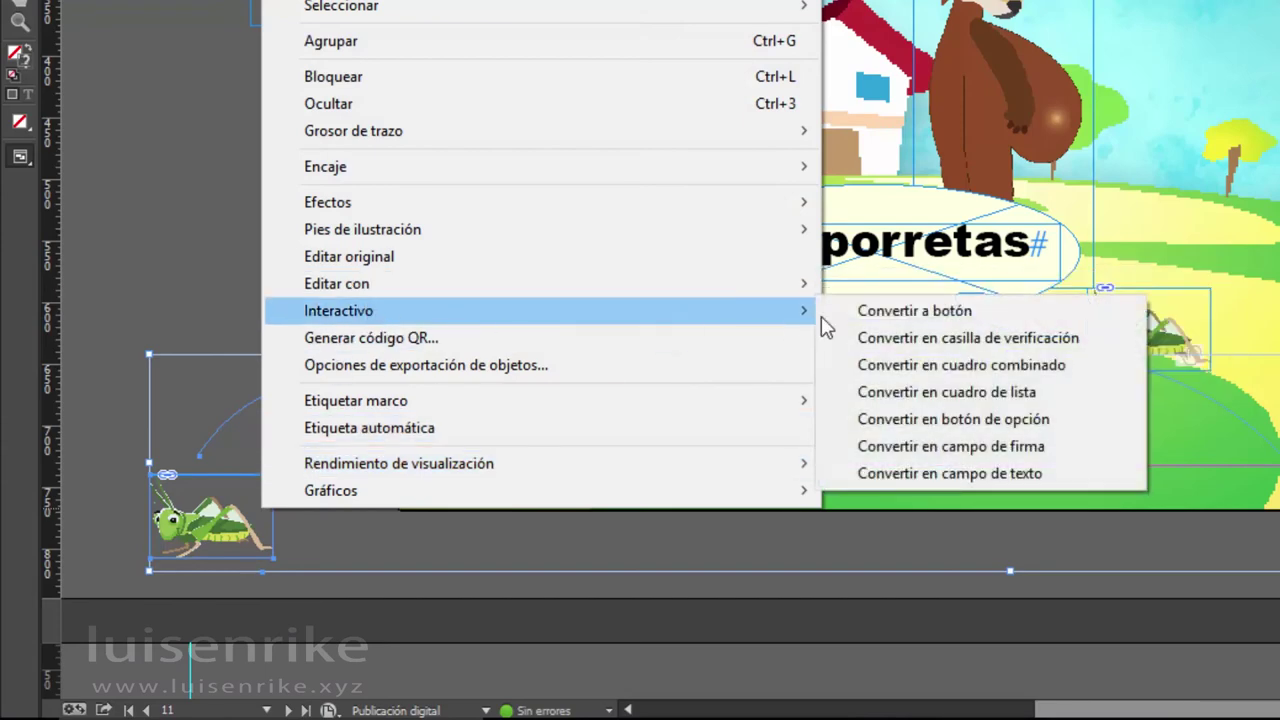
left_click(964, 472)
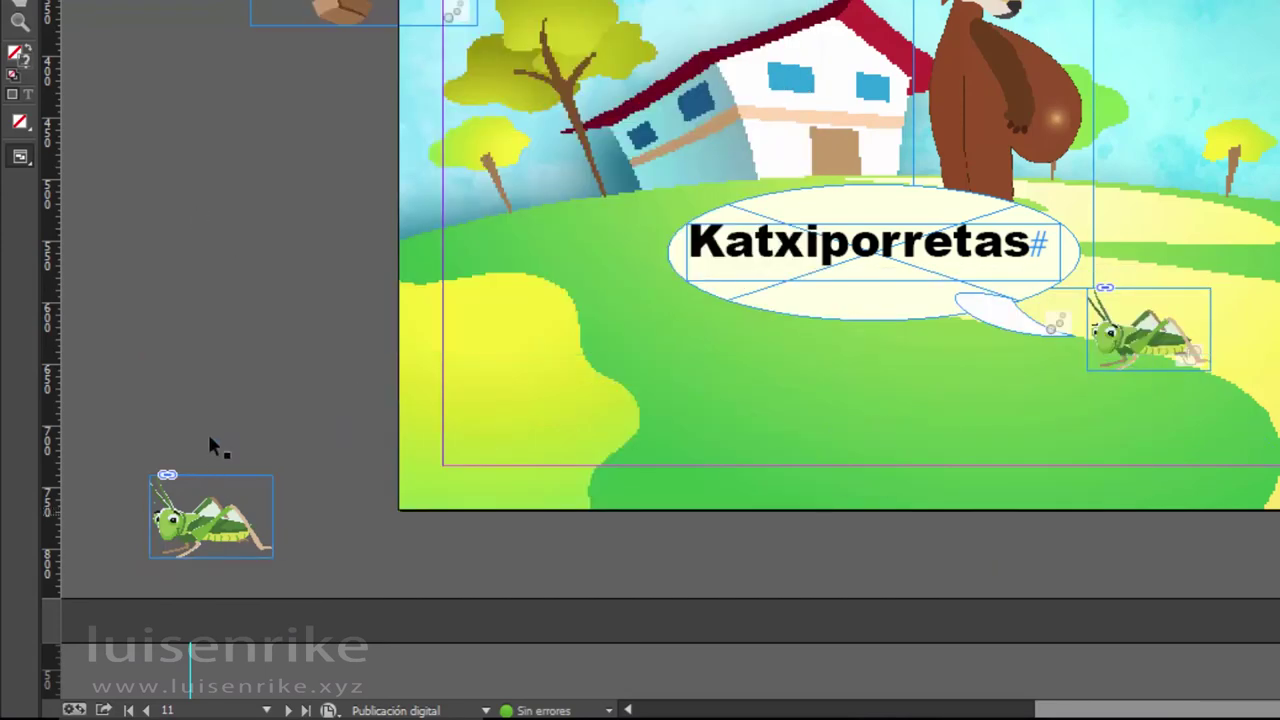
- Convert the grasshopper outside the page and its hopping path into a motion path
left_click(196, 400)
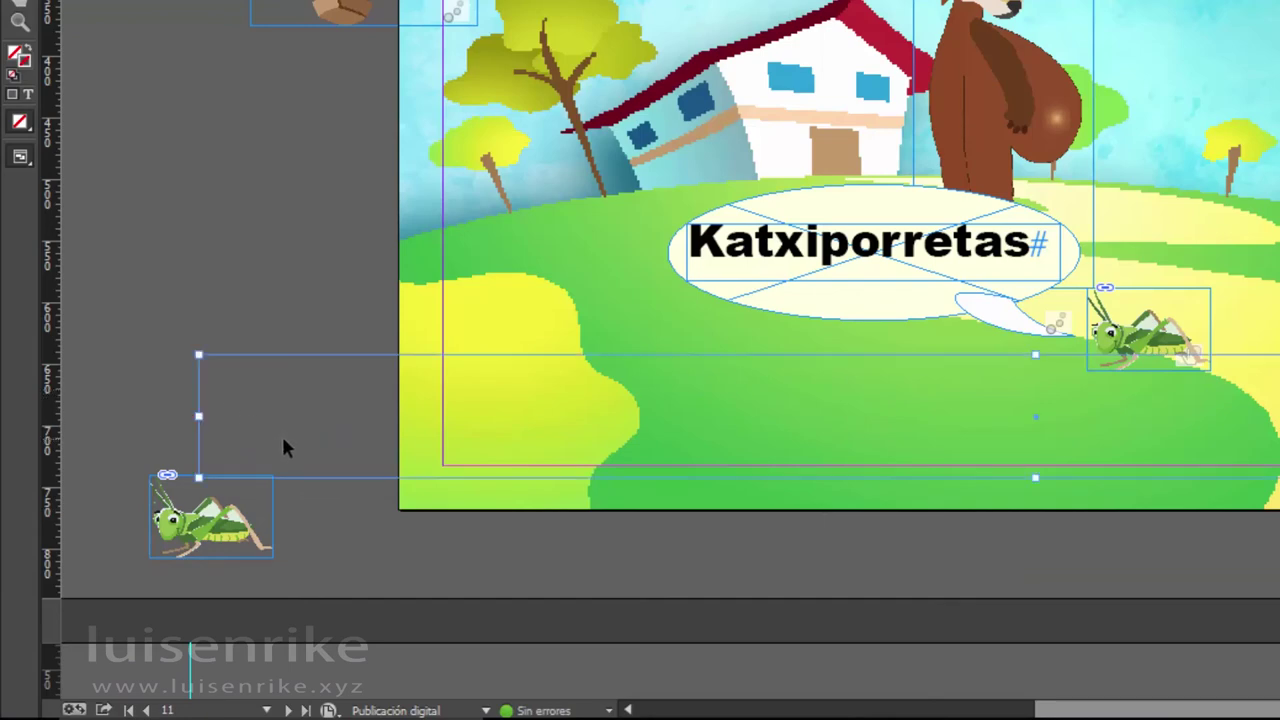
left_click(245, 536)
right_click(244, 535)
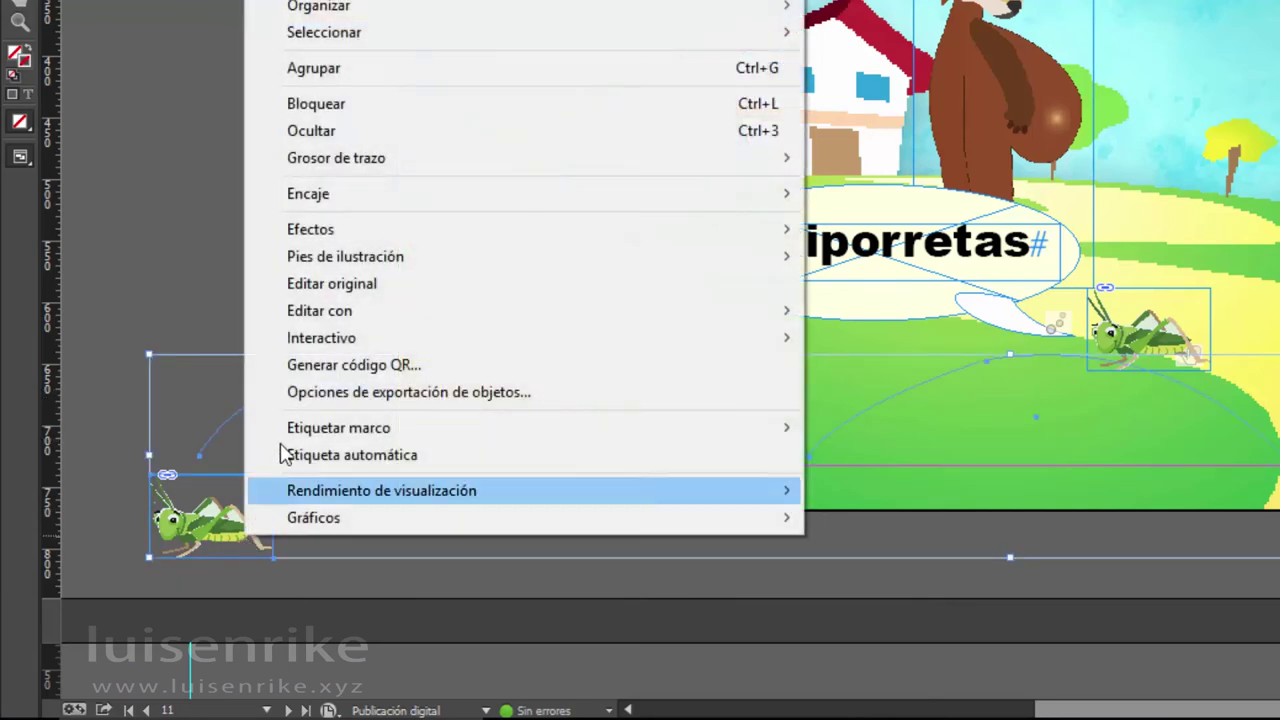
mouse_move(333, 345)
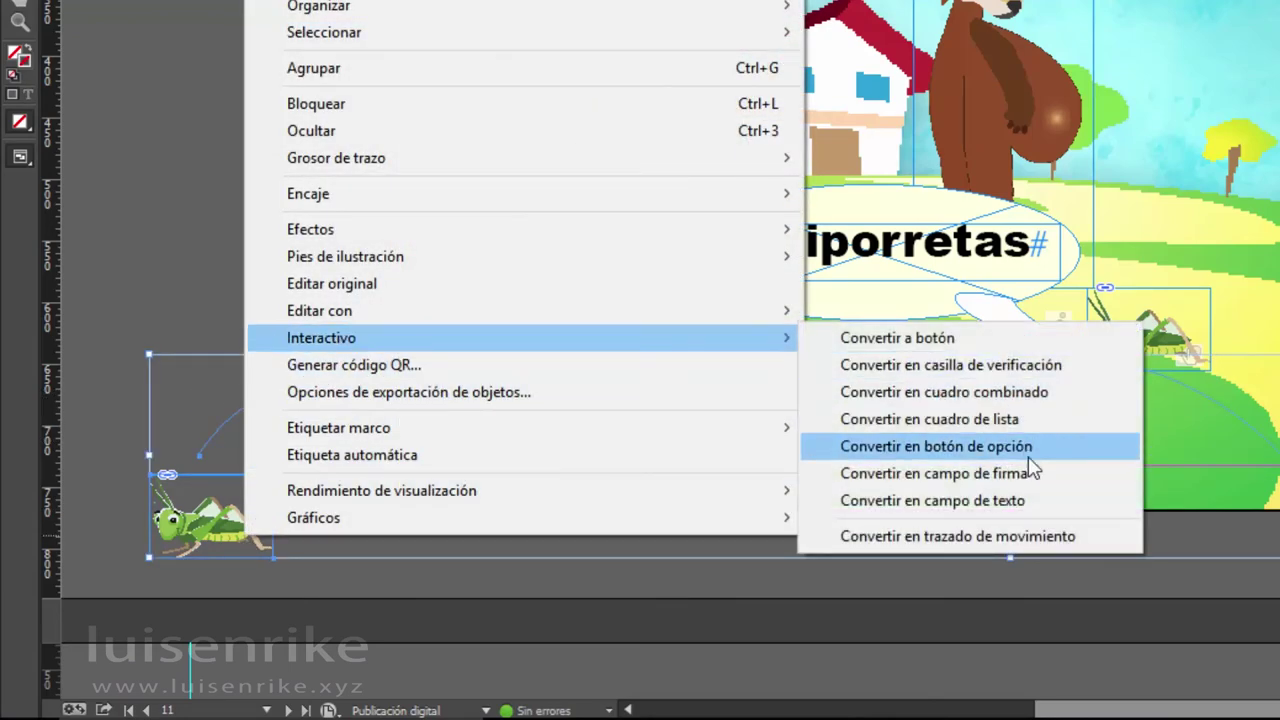
left_click(1071, 538)
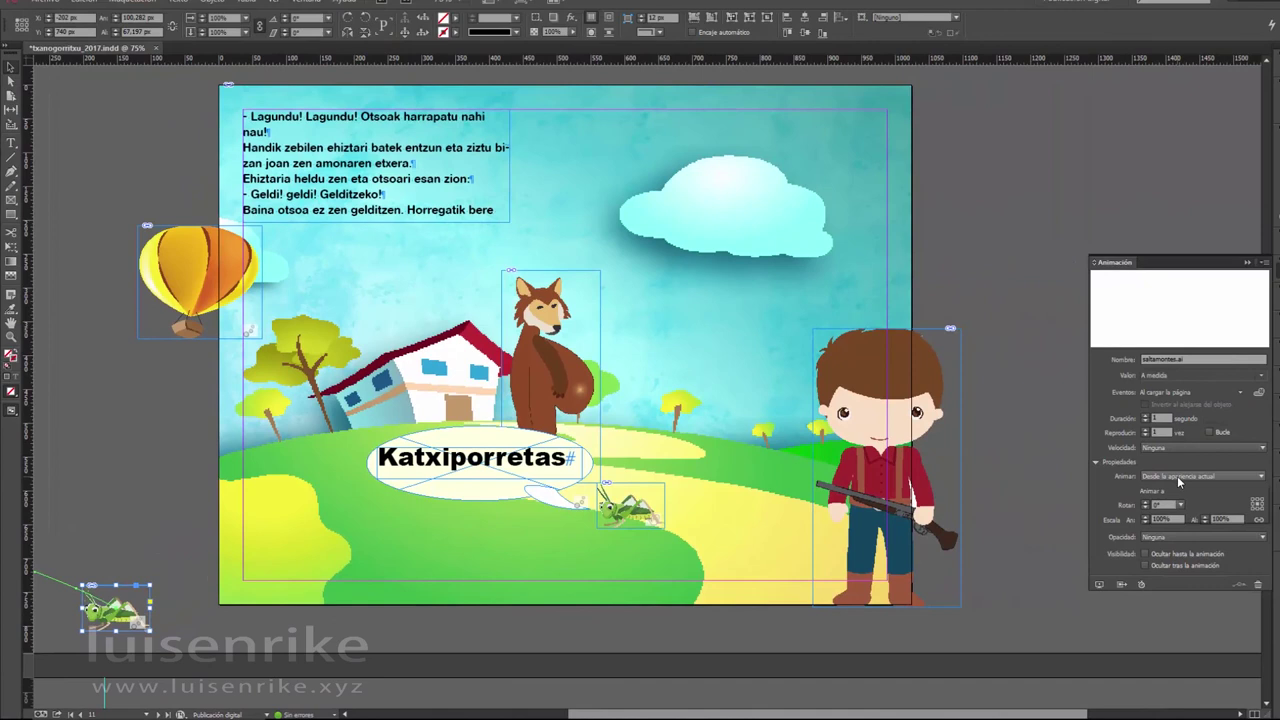
- Set the grasshopper to animate Hasta la ubicación actual over 4 seconds and preview page 11
left_click(1177, 476)
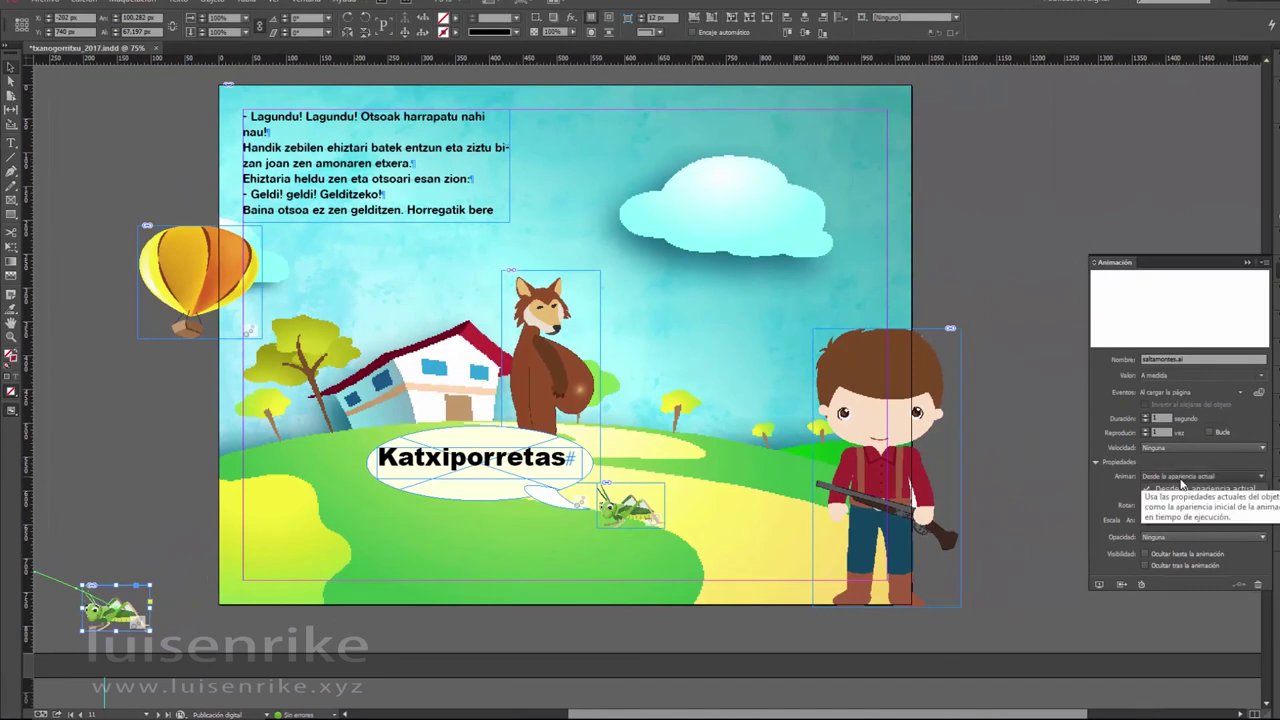
left_click(1200, 518)
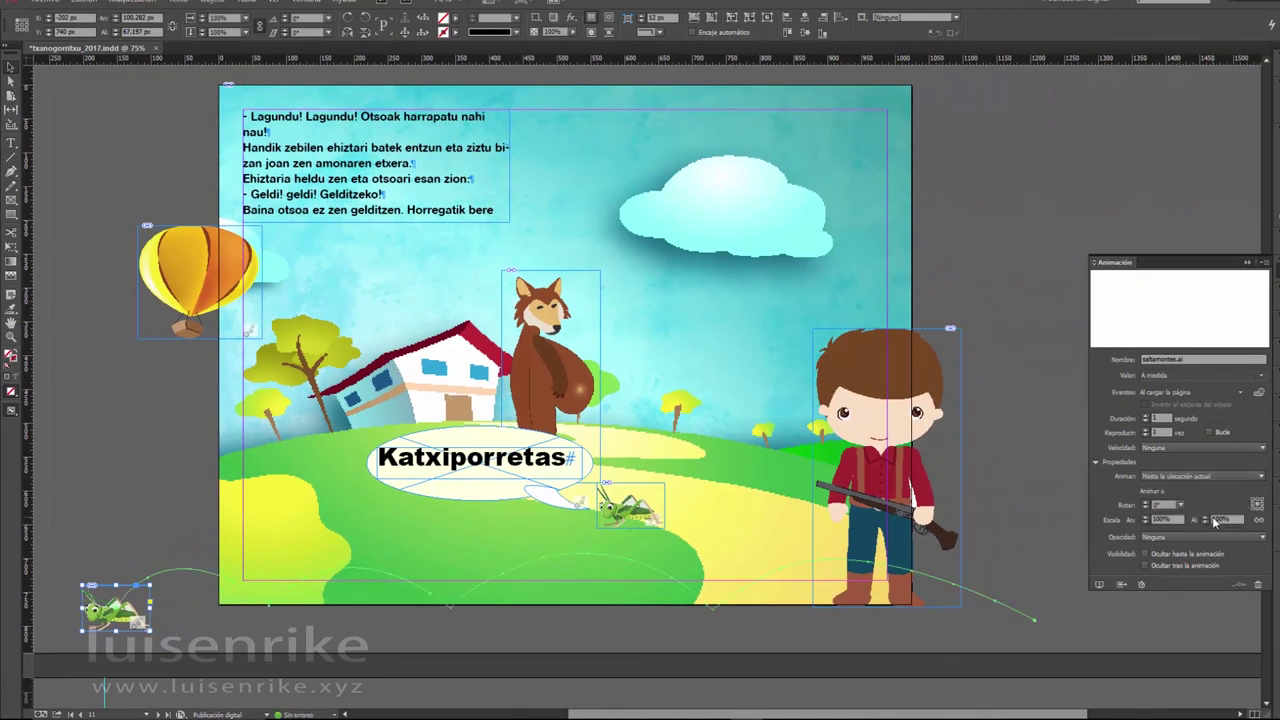
key("Return")
left_click(1099, 585)
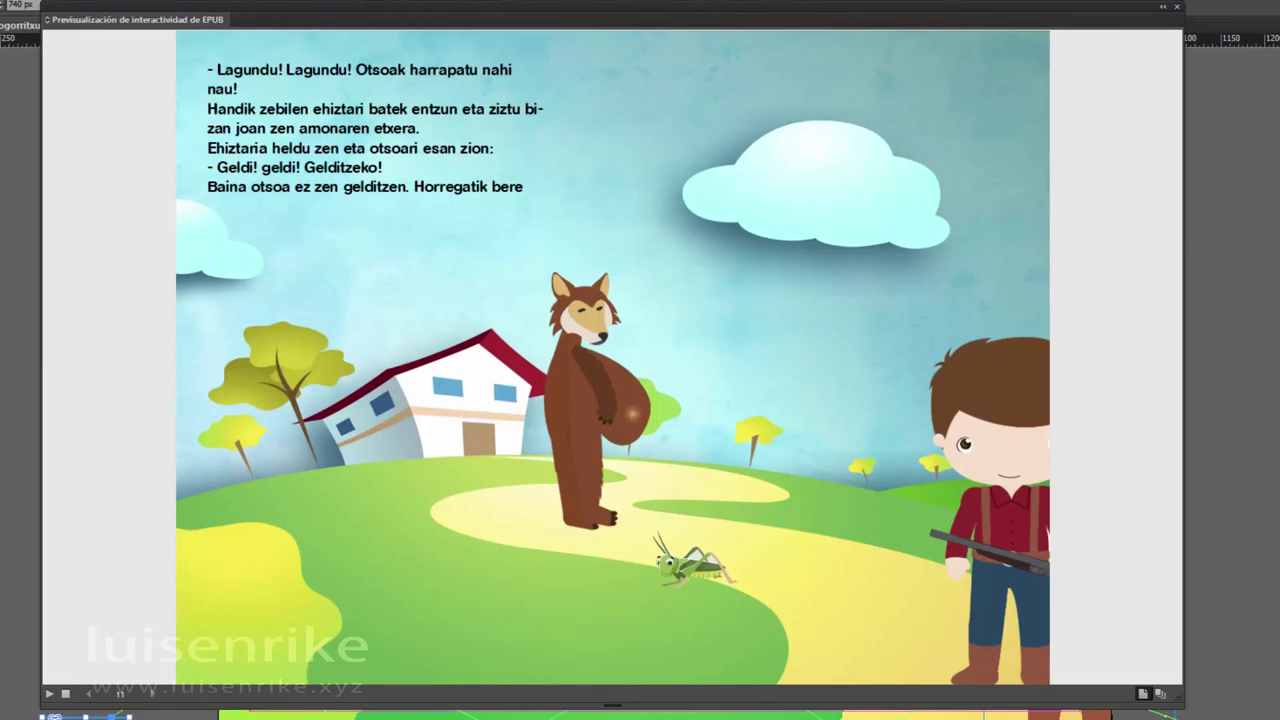
left_click(1176, 6)
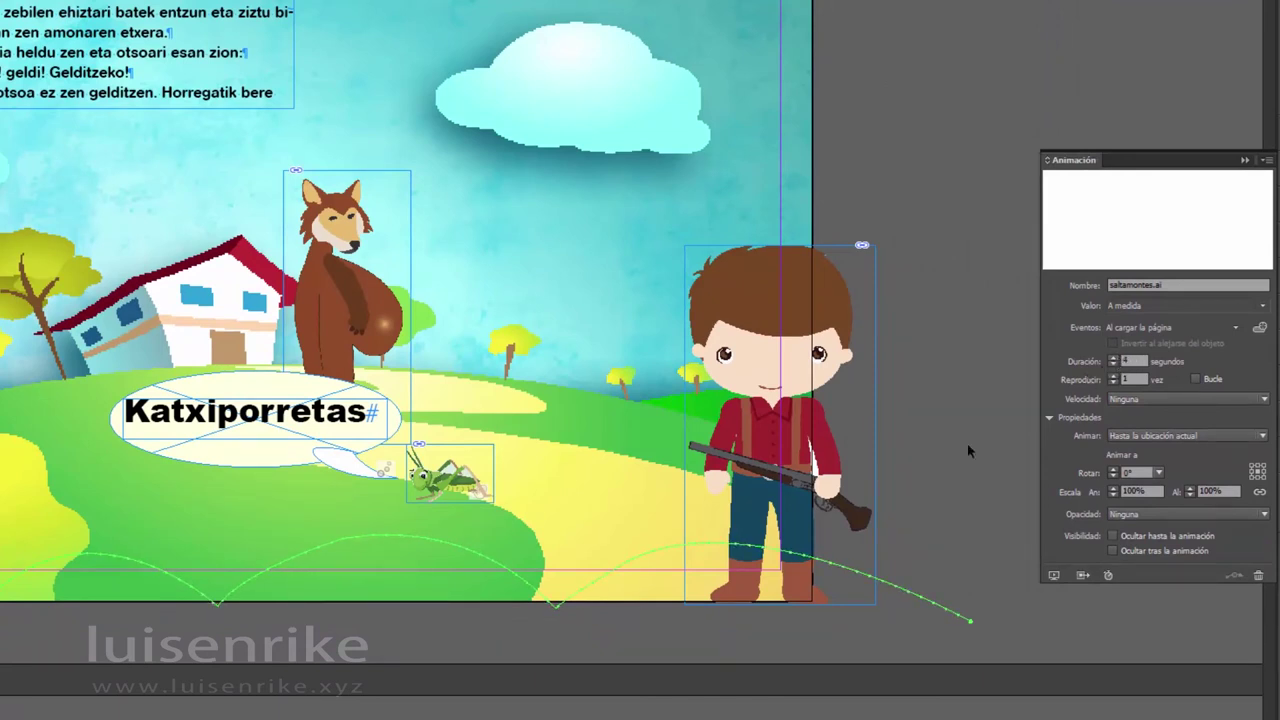
- Convert the grasshopper beside the speech bubble into a button named saltamontes
left_click(459, 490)
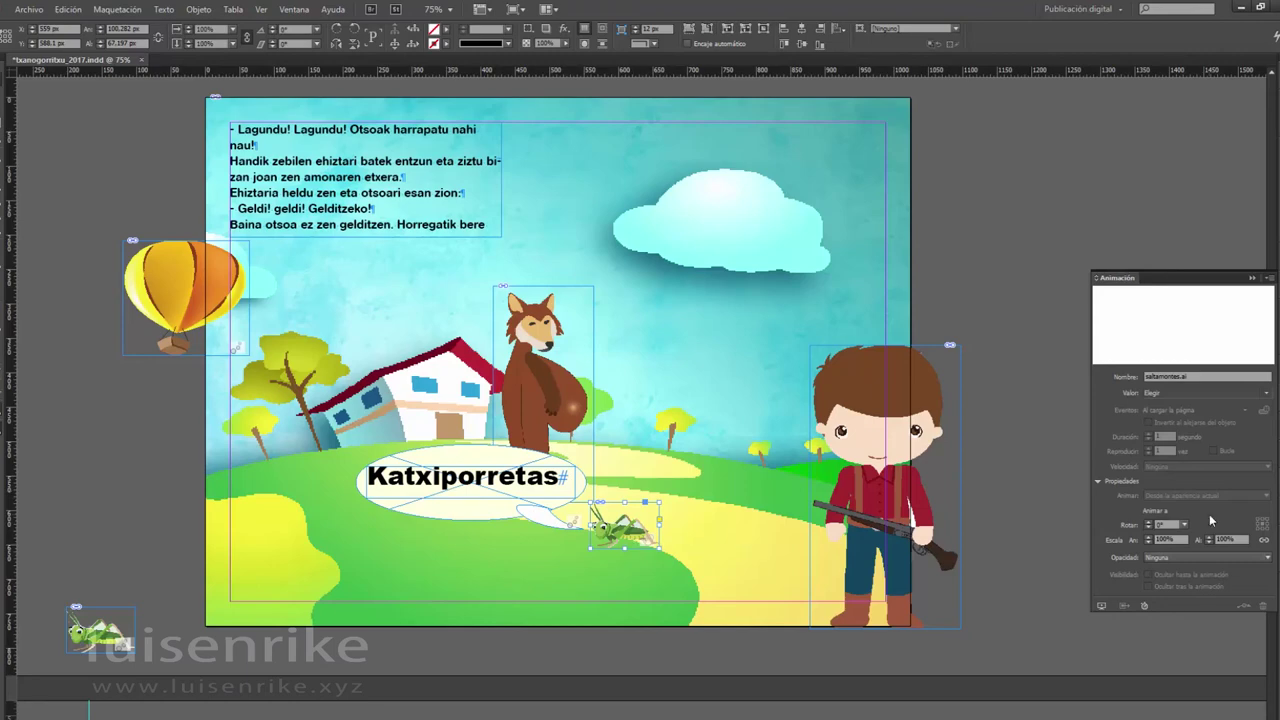
left_click(294, 9)
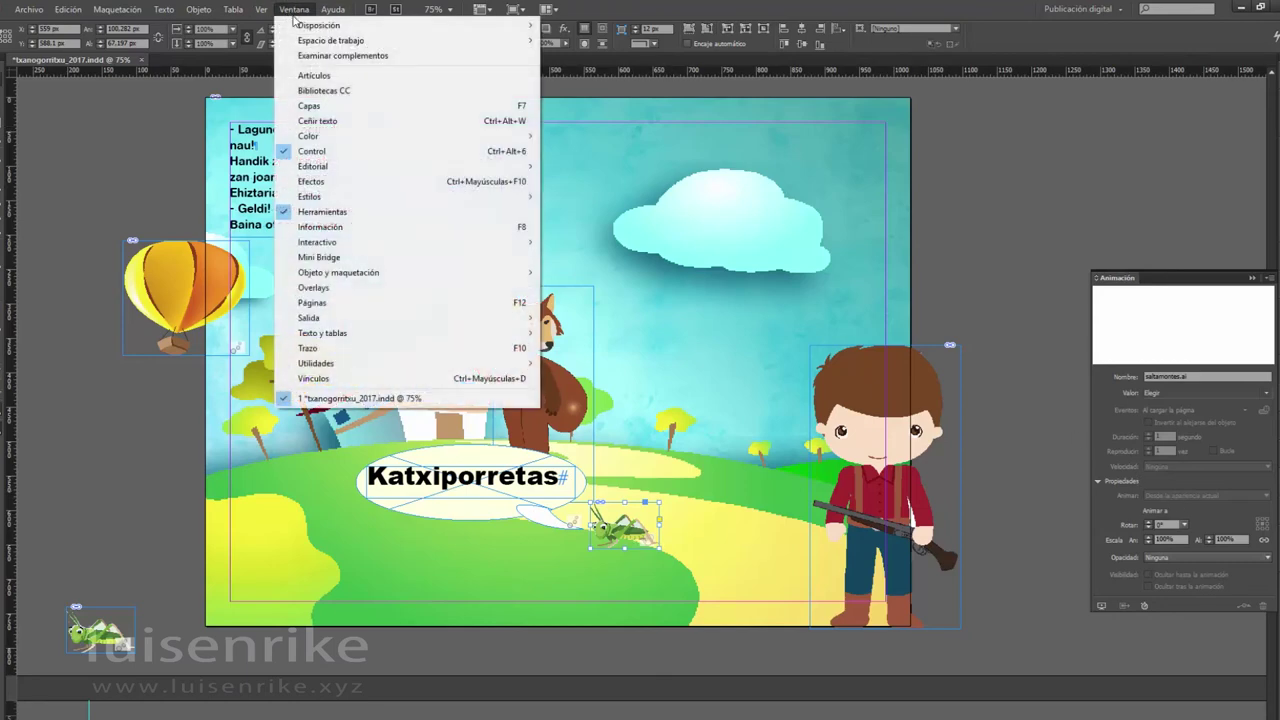
mouse_move(389, 245)
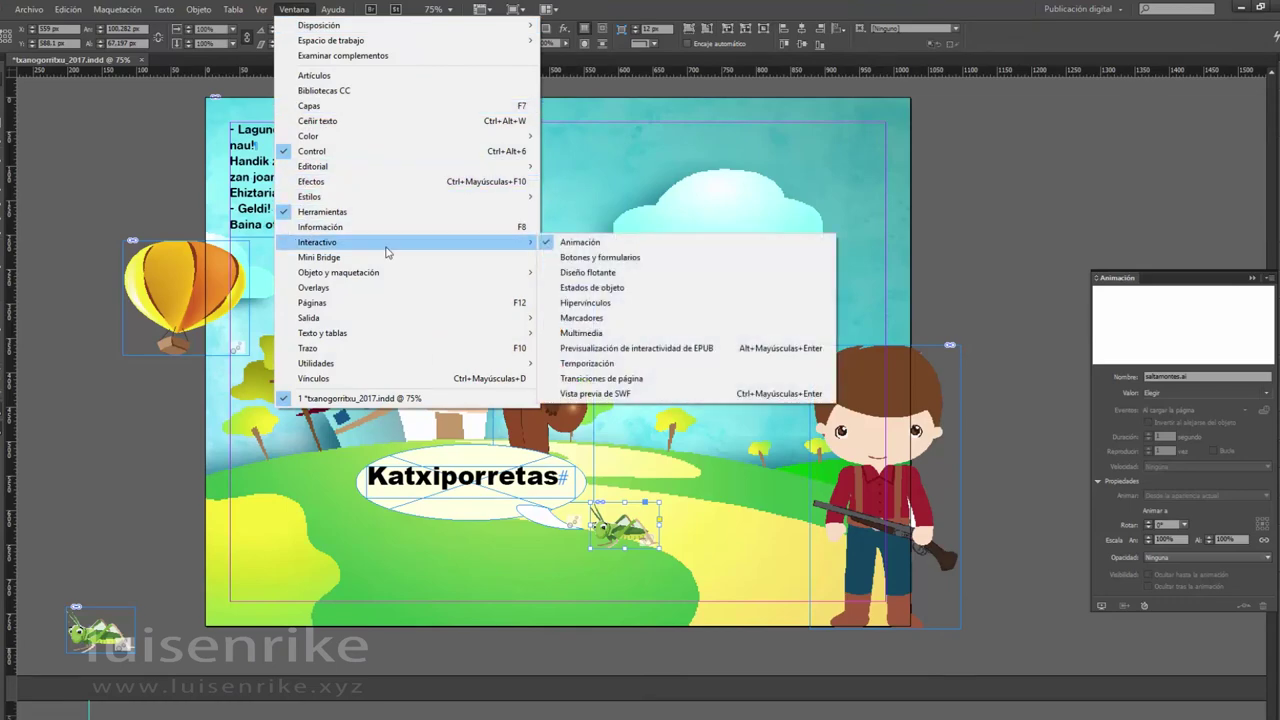
left_click(597, 260)
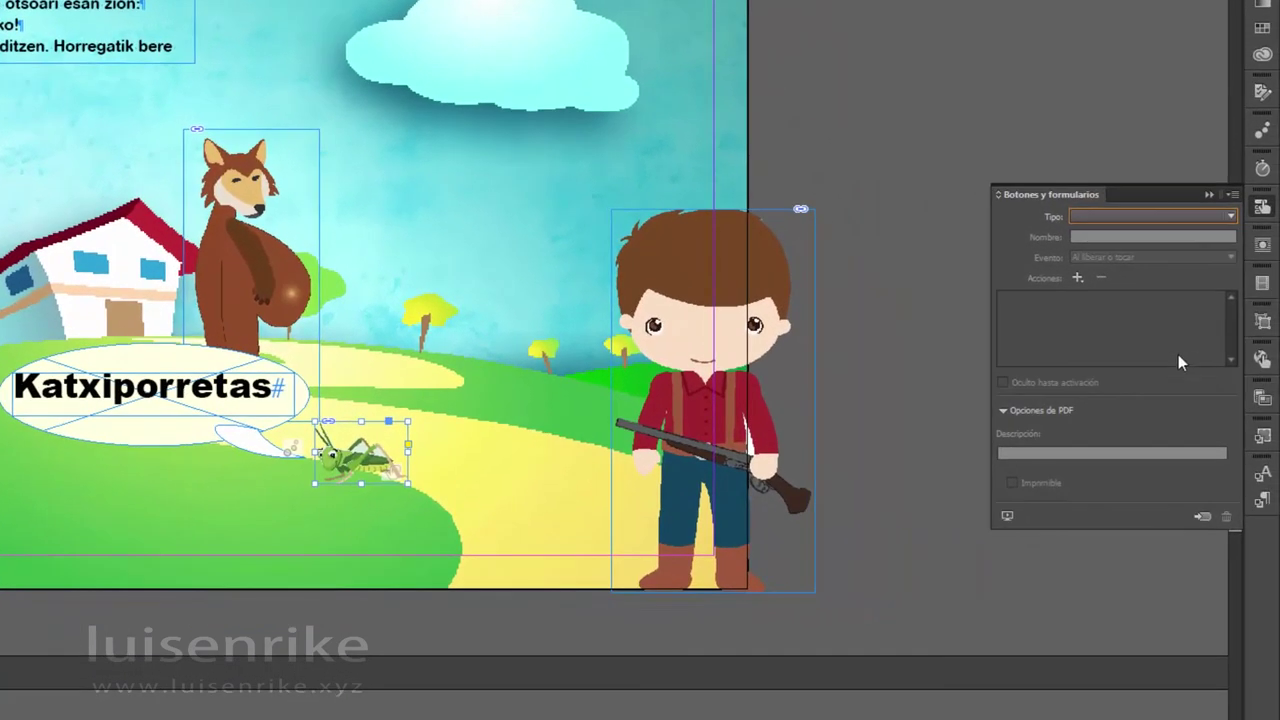
left_click(1201, 517)
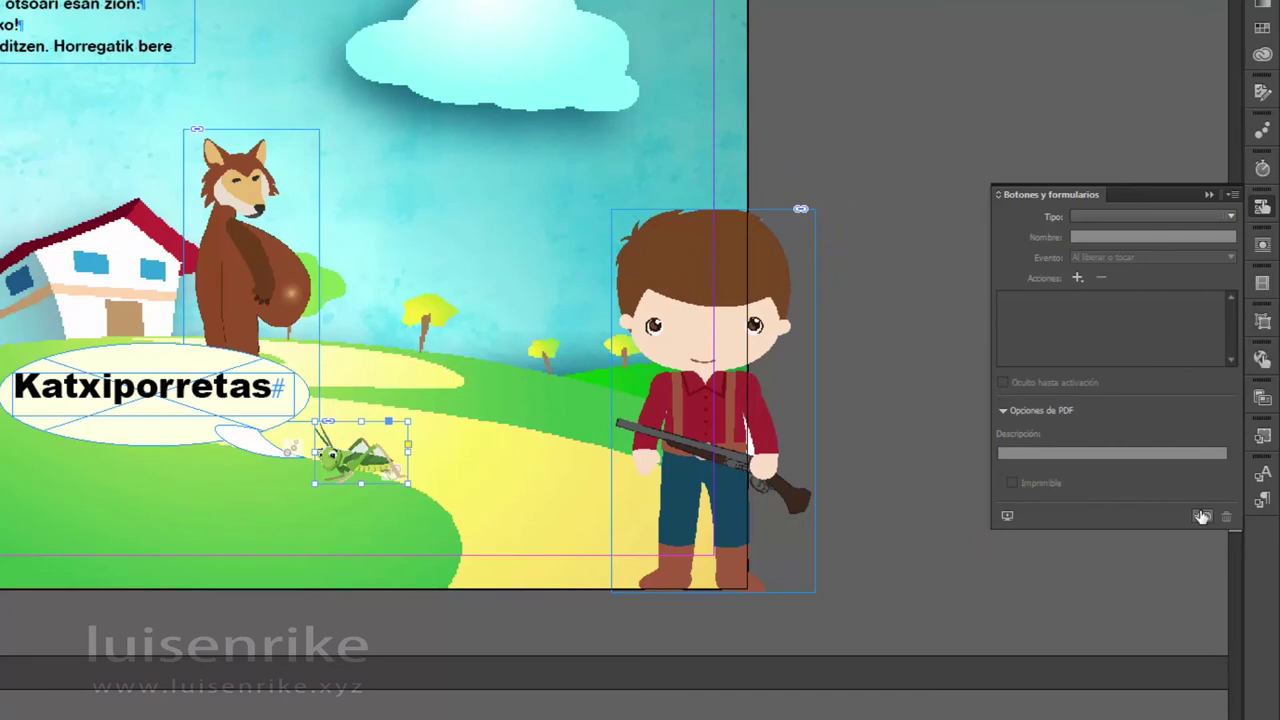
left_click(1110, 237)
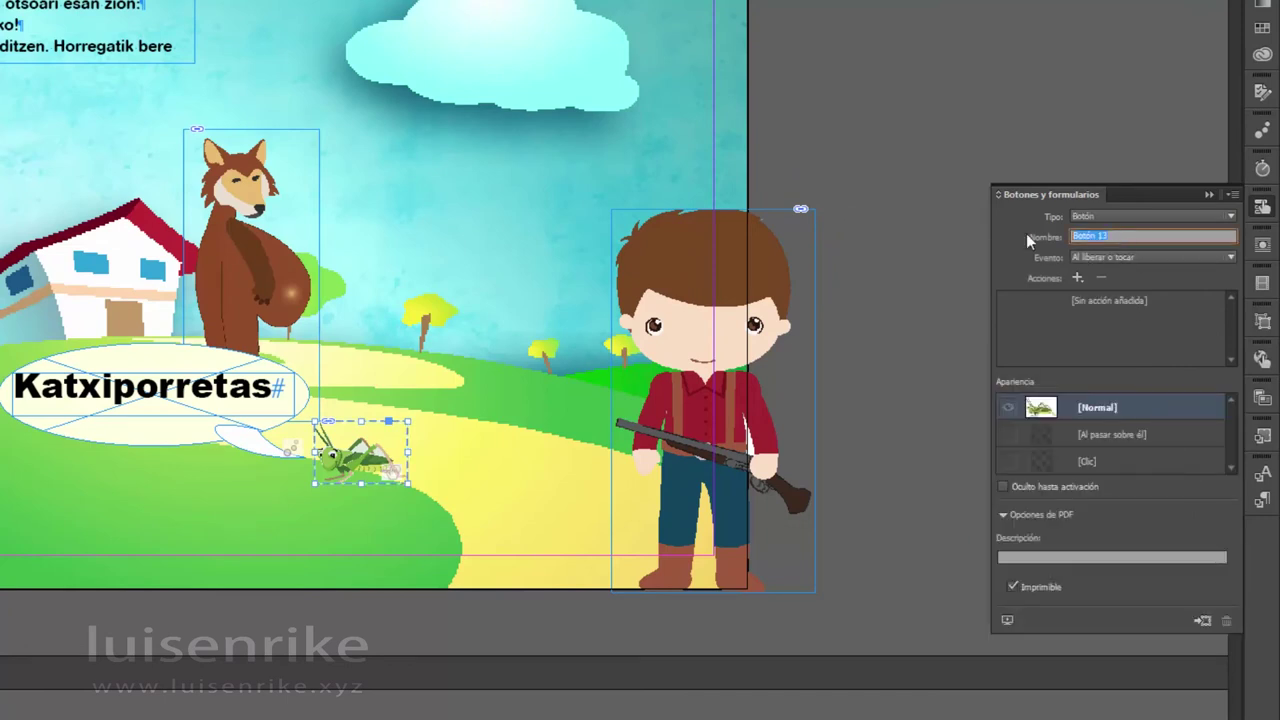
type("Kaltamontes")
- Apply the Aparecer animation preset to the Katxiporretas speech bubble and set its duration to 2 seconds
left_click(36, 378)
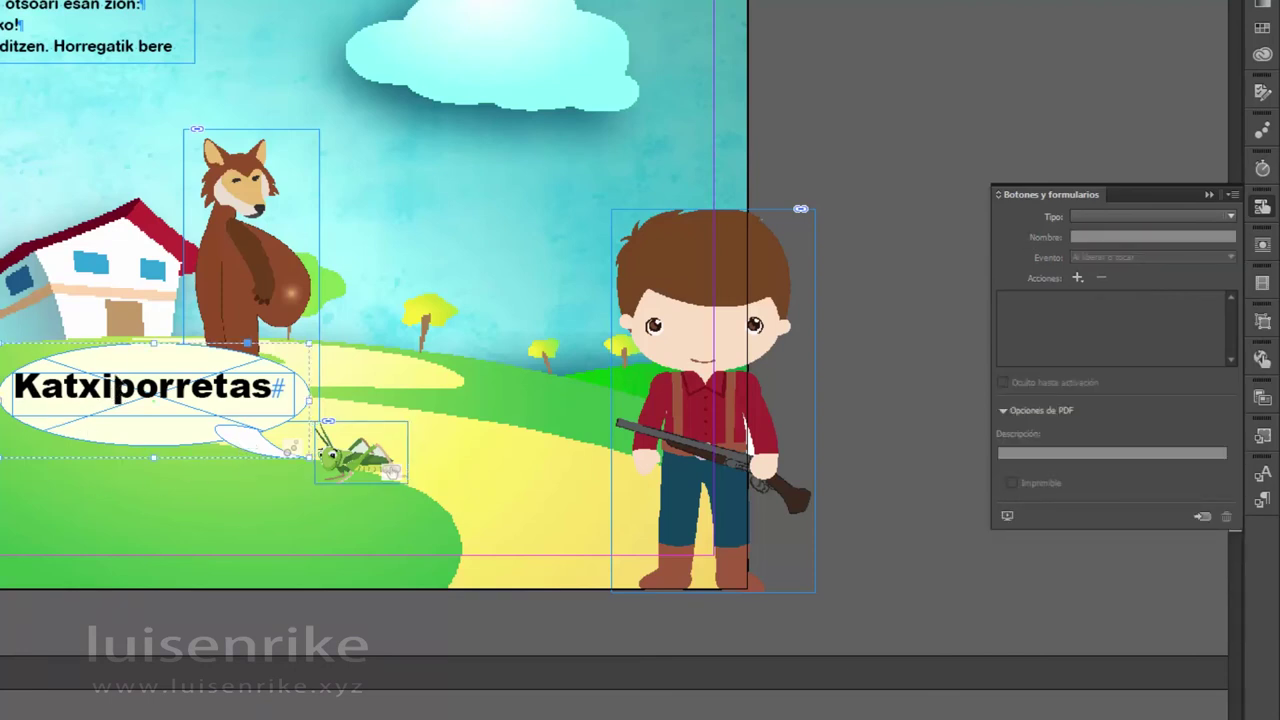
left_click(1262, 130)
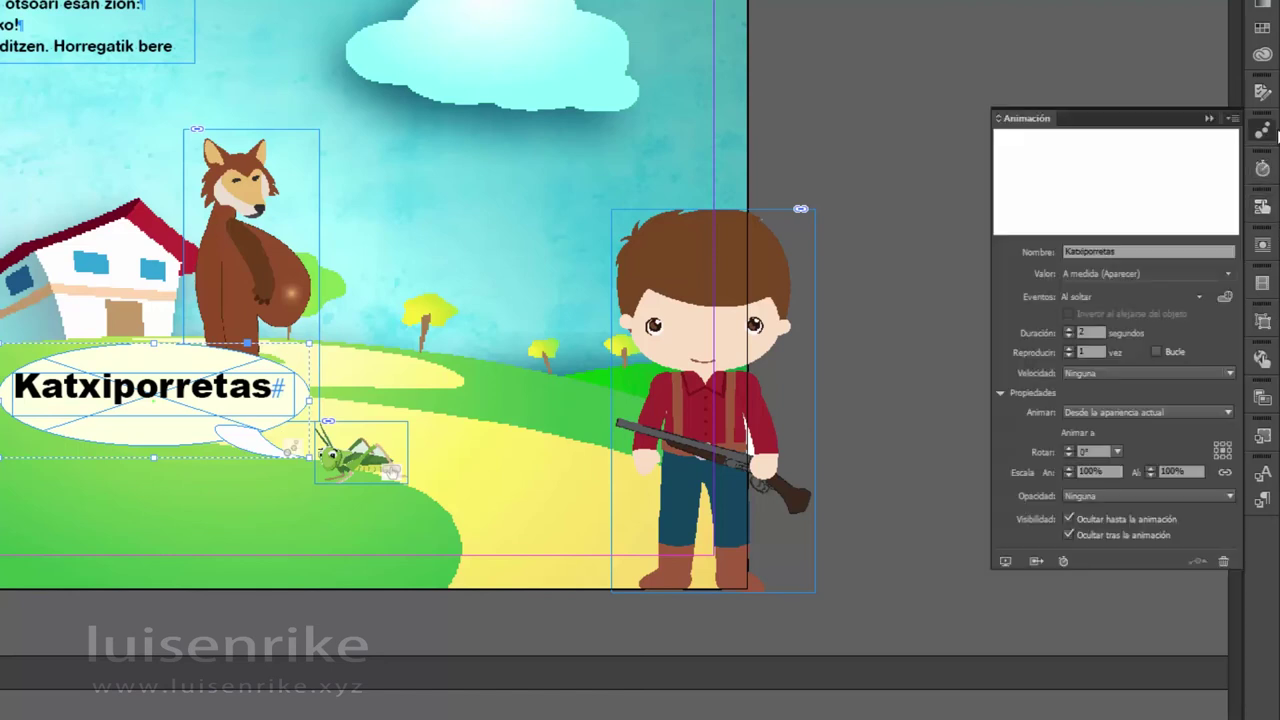
left_click(1228, 276)
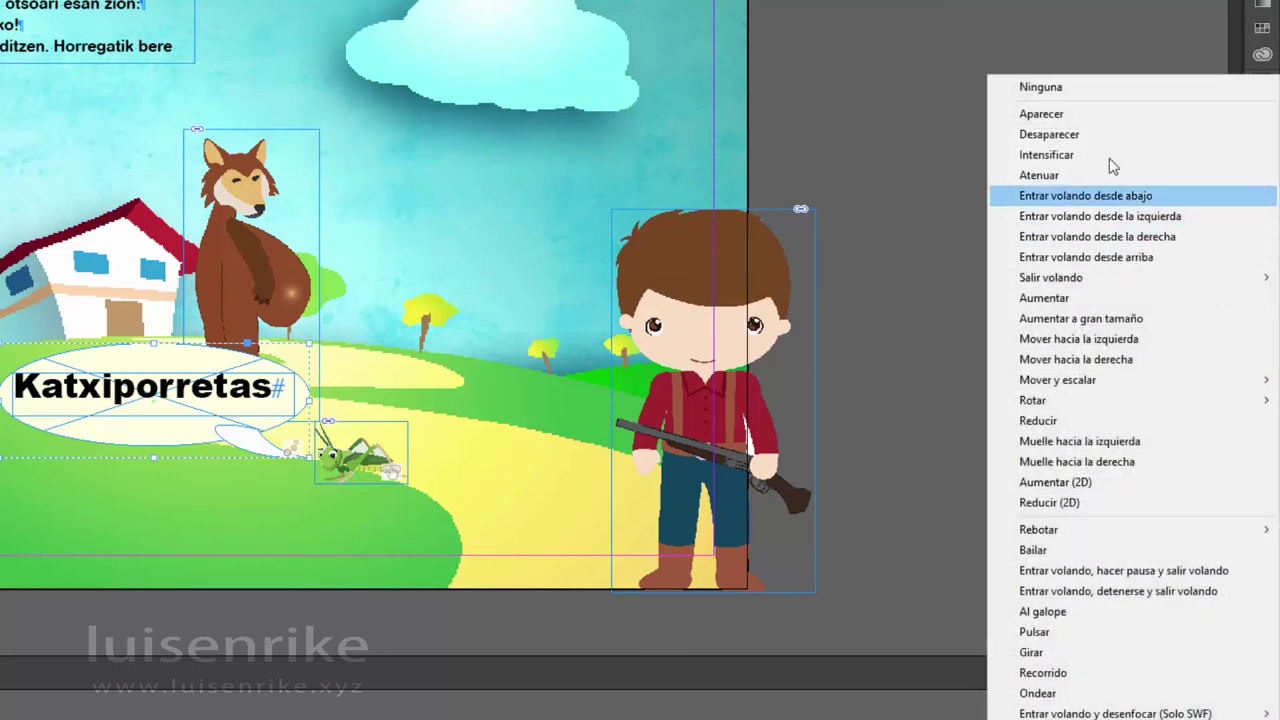
left_click(1098, 125)
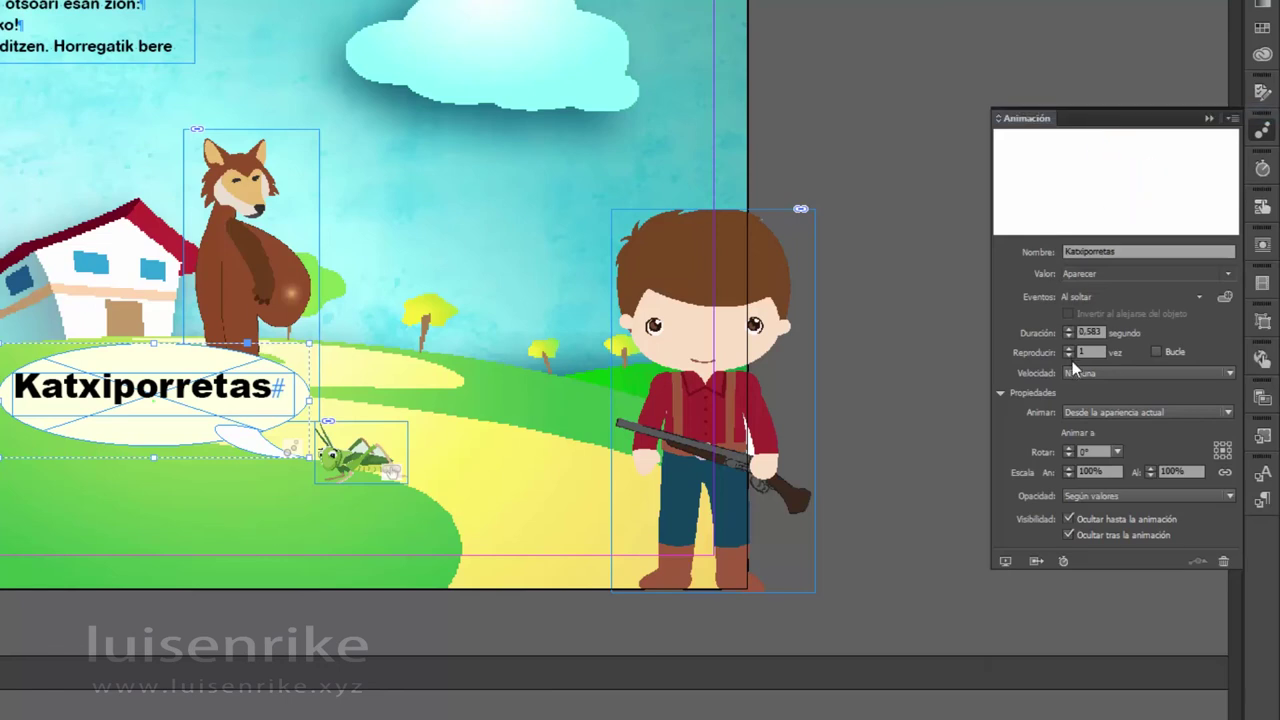
left_click(1069, 336)
left_click(1069, 329)
left_click(1069, 329)
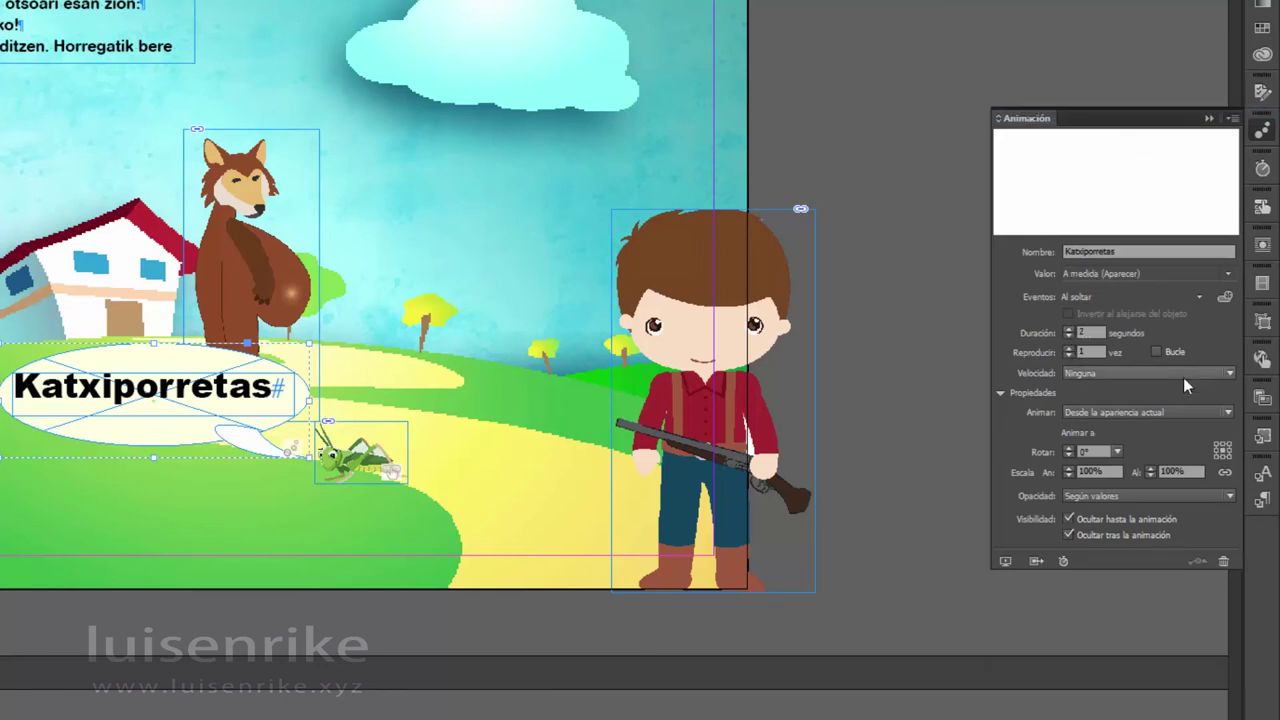
- Keep the bubble's animation triggered by Al activar el botón and turn off Ocultar tras la animación
left_click(1200, 298)
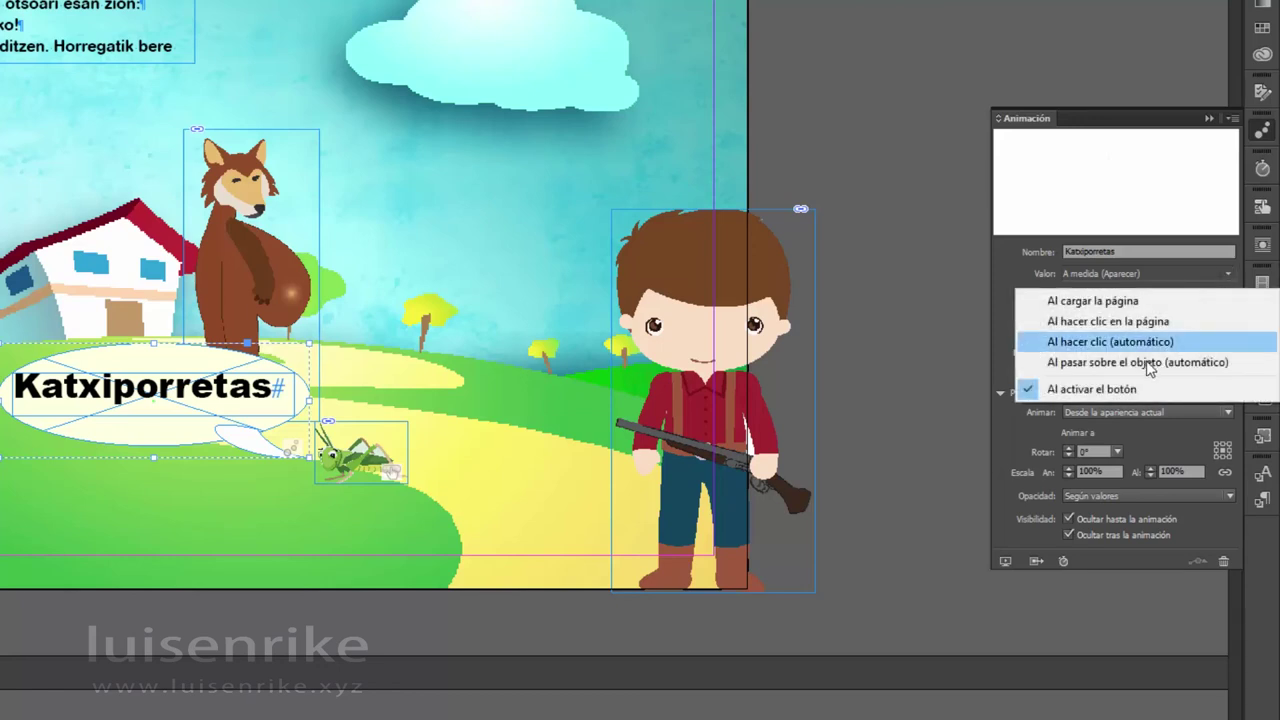
left_click(1041, 390)
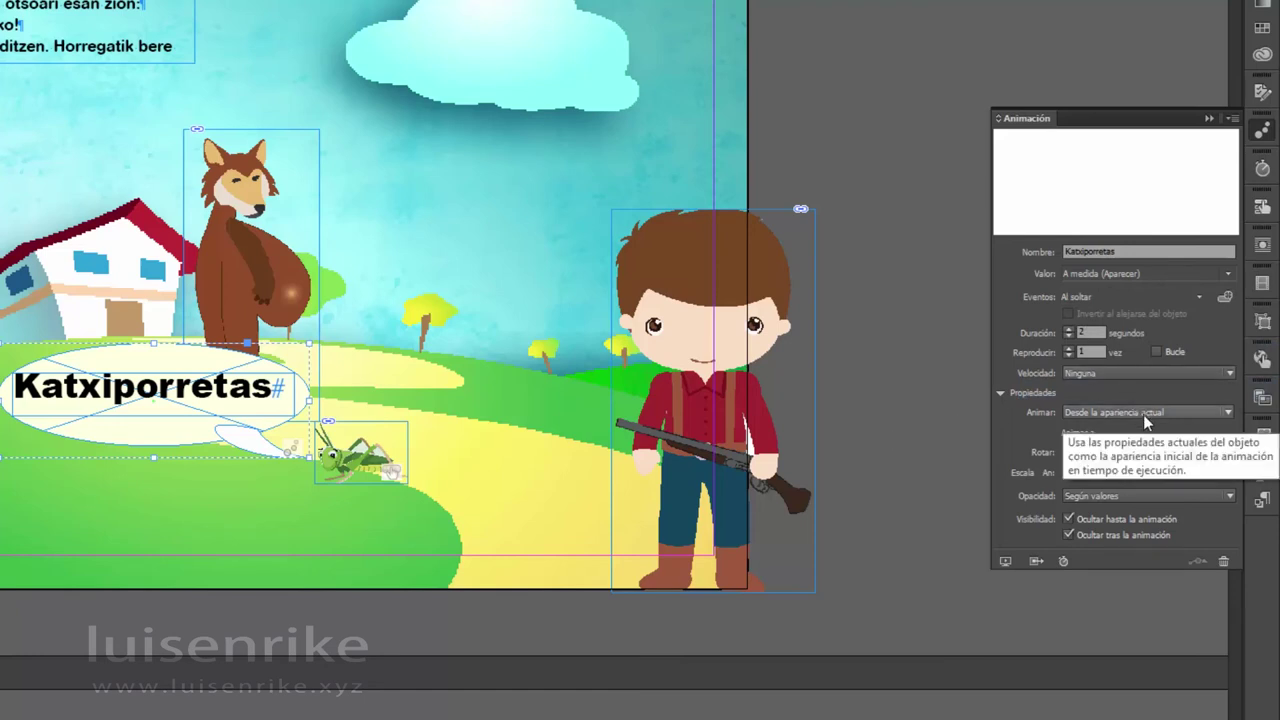
left_click(1161, 533)
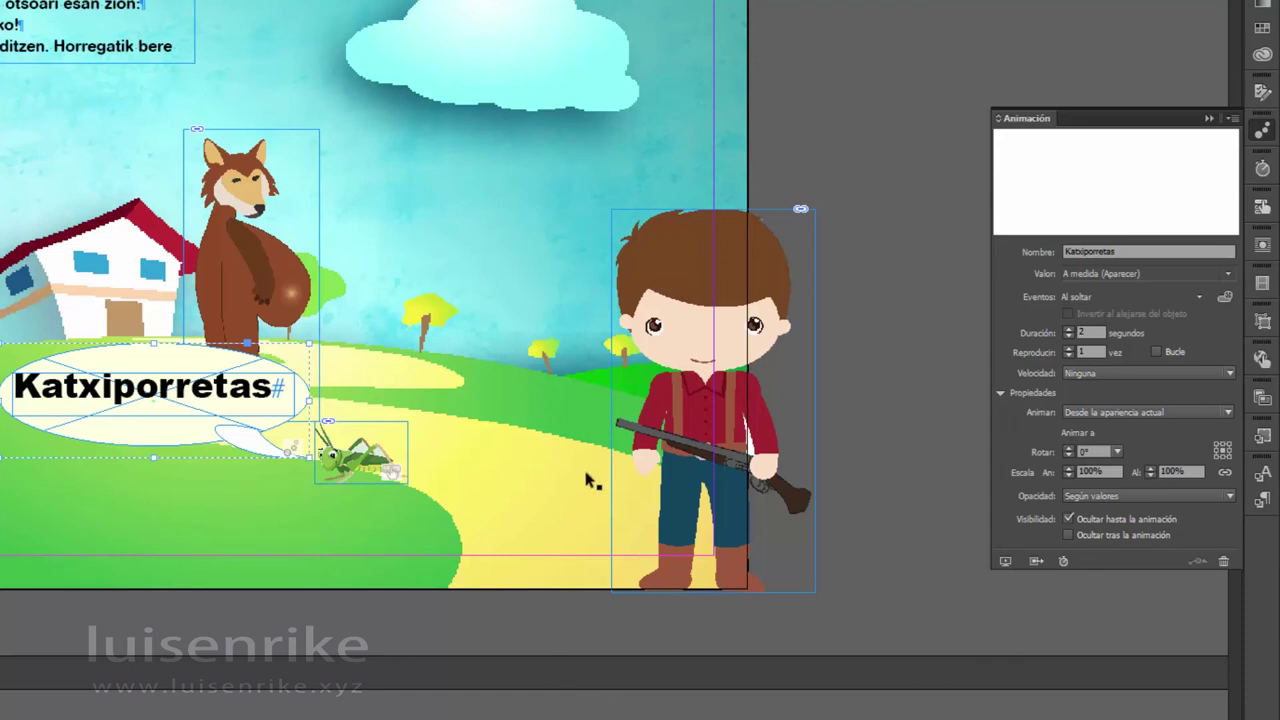
- Add an Animación action to the saltamontes button that plays the Katxiporretas animation on Al liberar o tocar
left_click(352, 479)
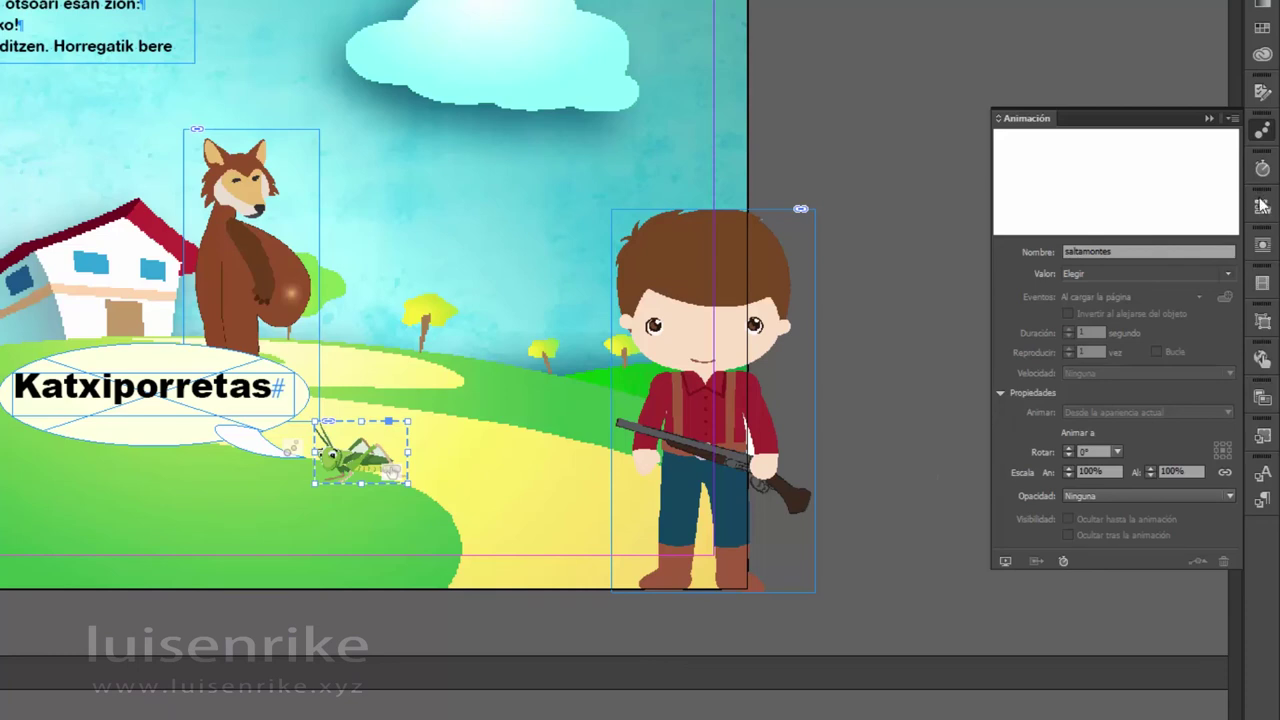
left_click(1263, 207)
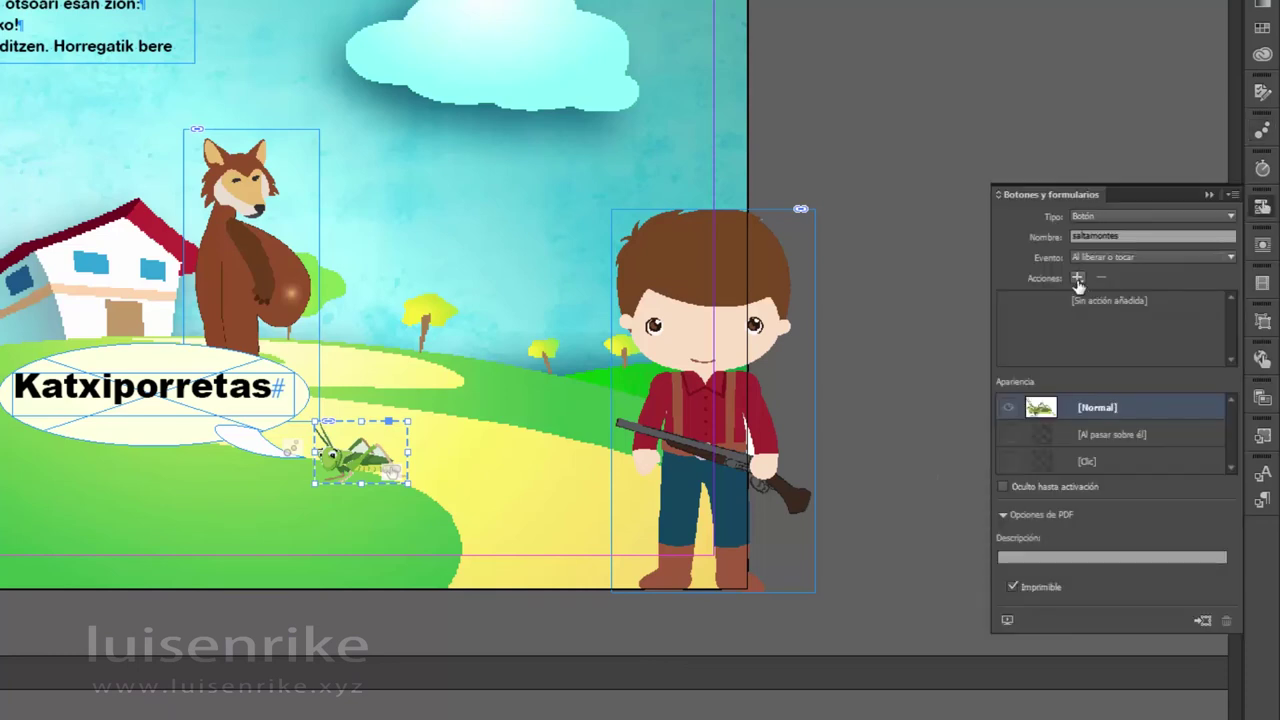
left_click(1077, 278)
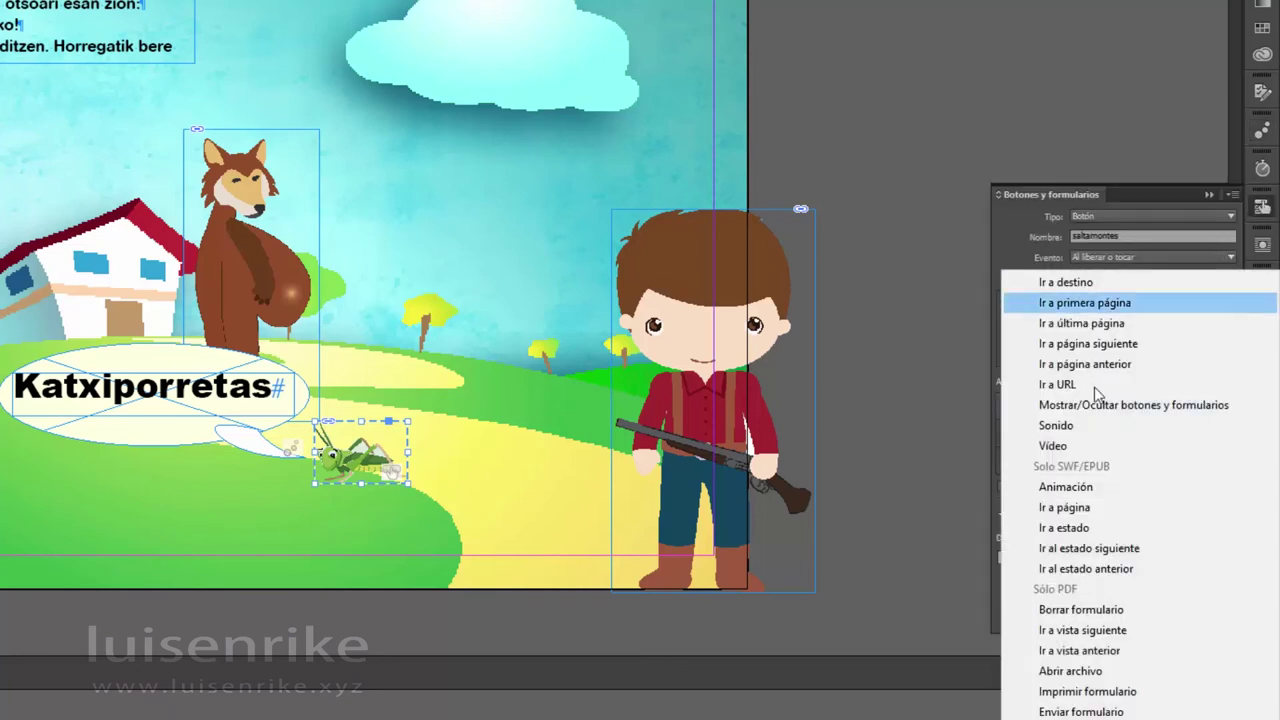
left_click(1088, 487)
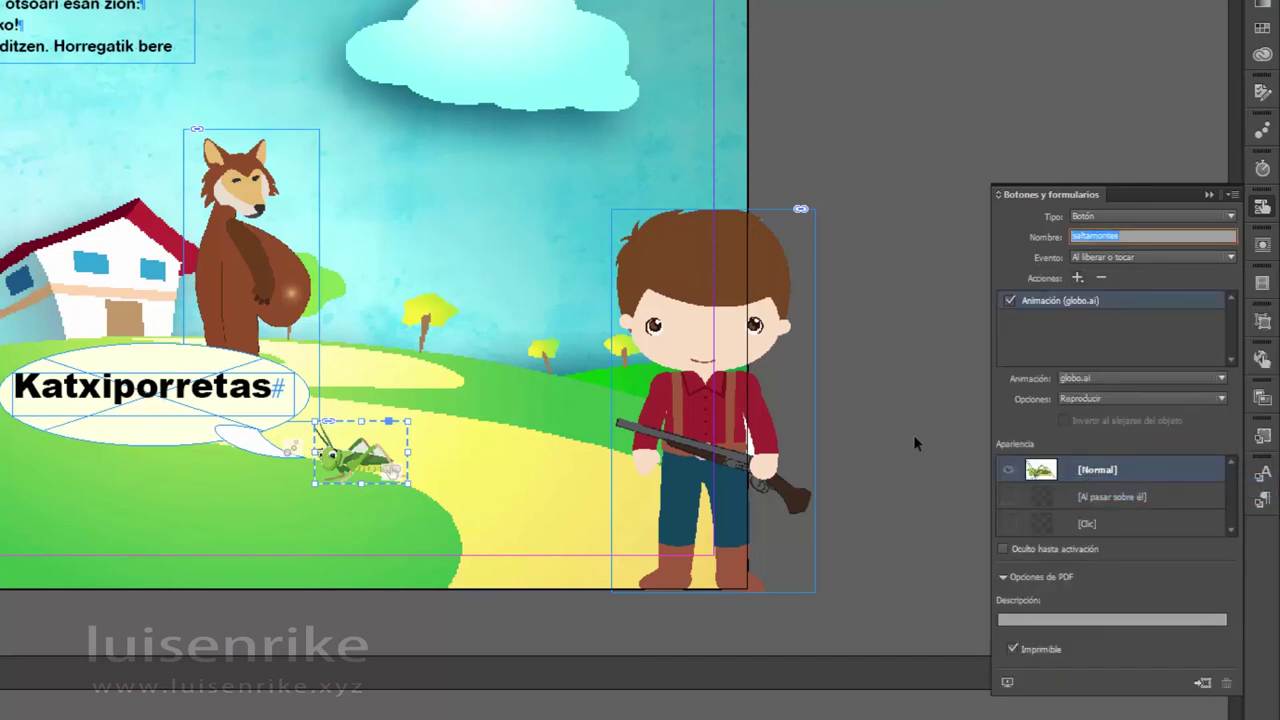
left_click(1089, 379)
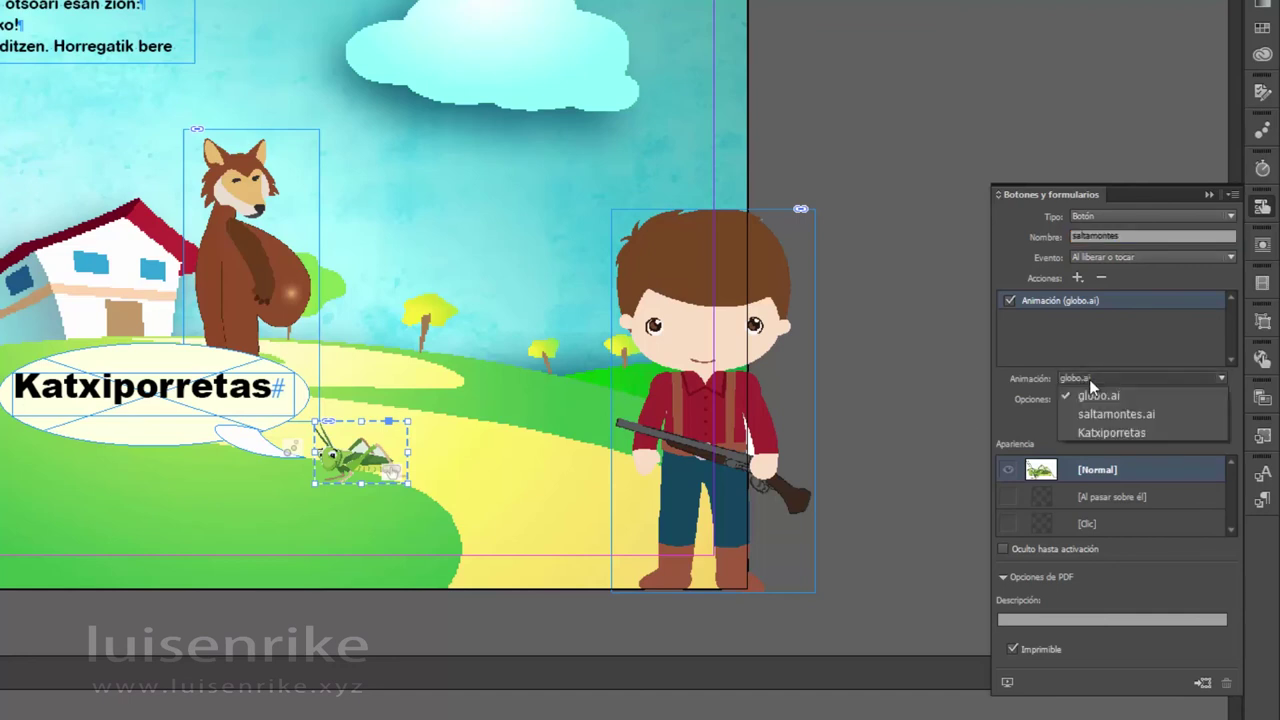
left_click(1147, 434)
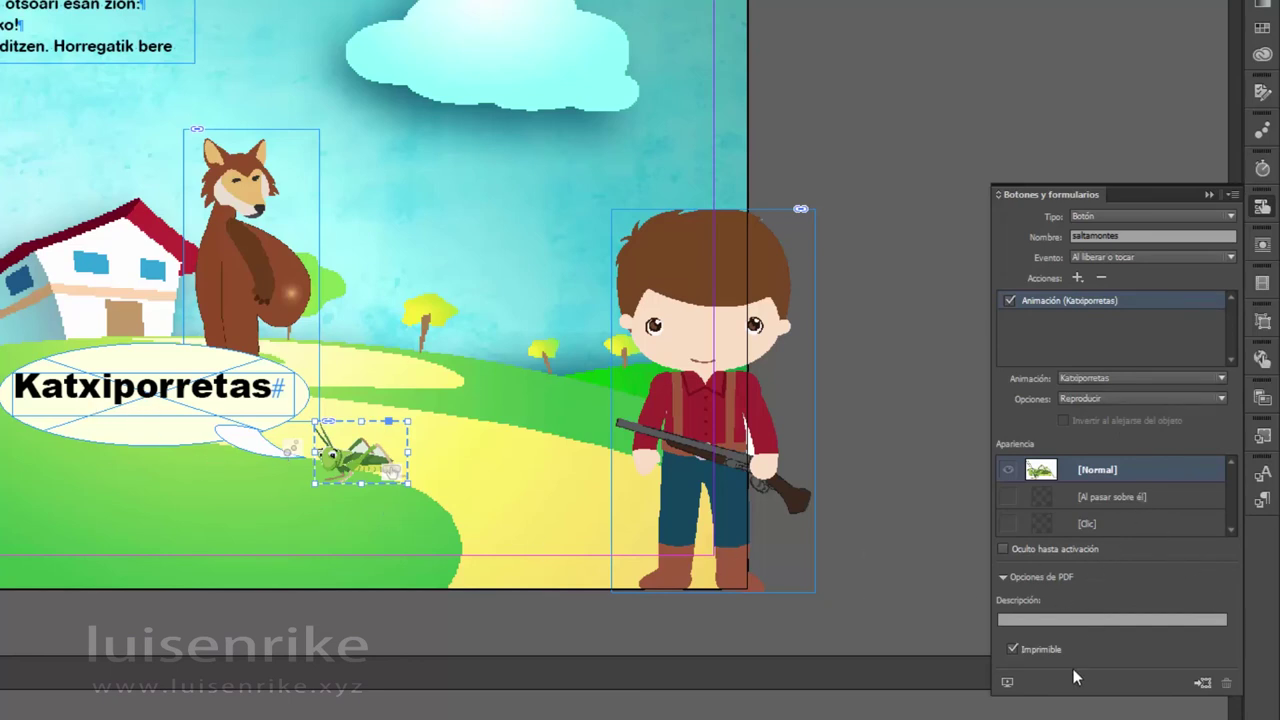
- Preview page 11 and test the grasshopper button repeatedly to check how the speech bubble responds
left_click(1007, 682)
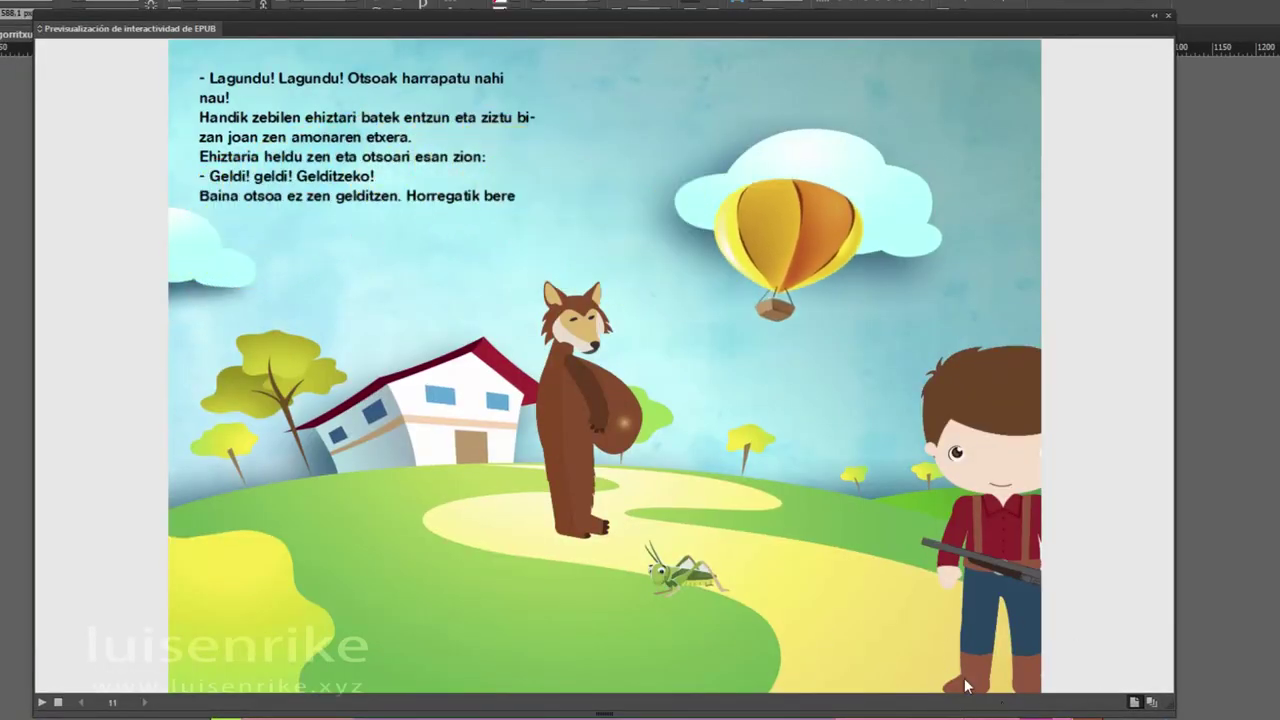
left_click(703, 592)
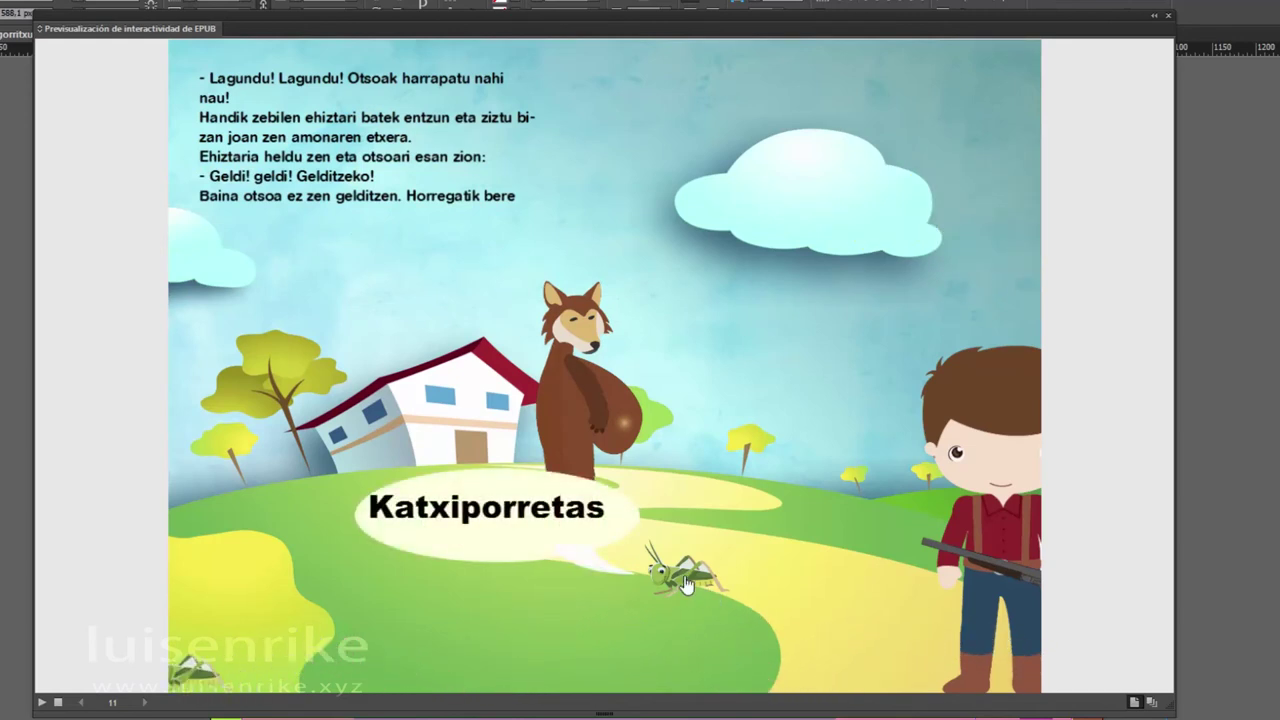
left_click(686, 585)
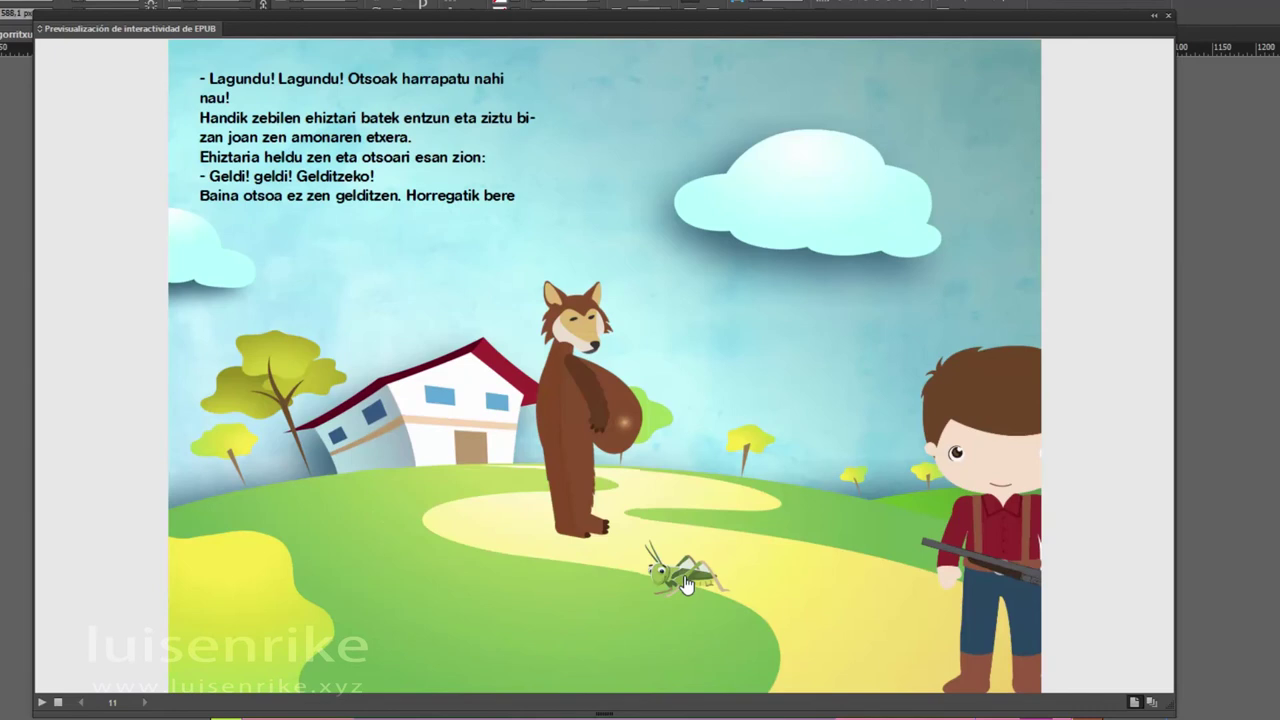
left_click(686, 585)
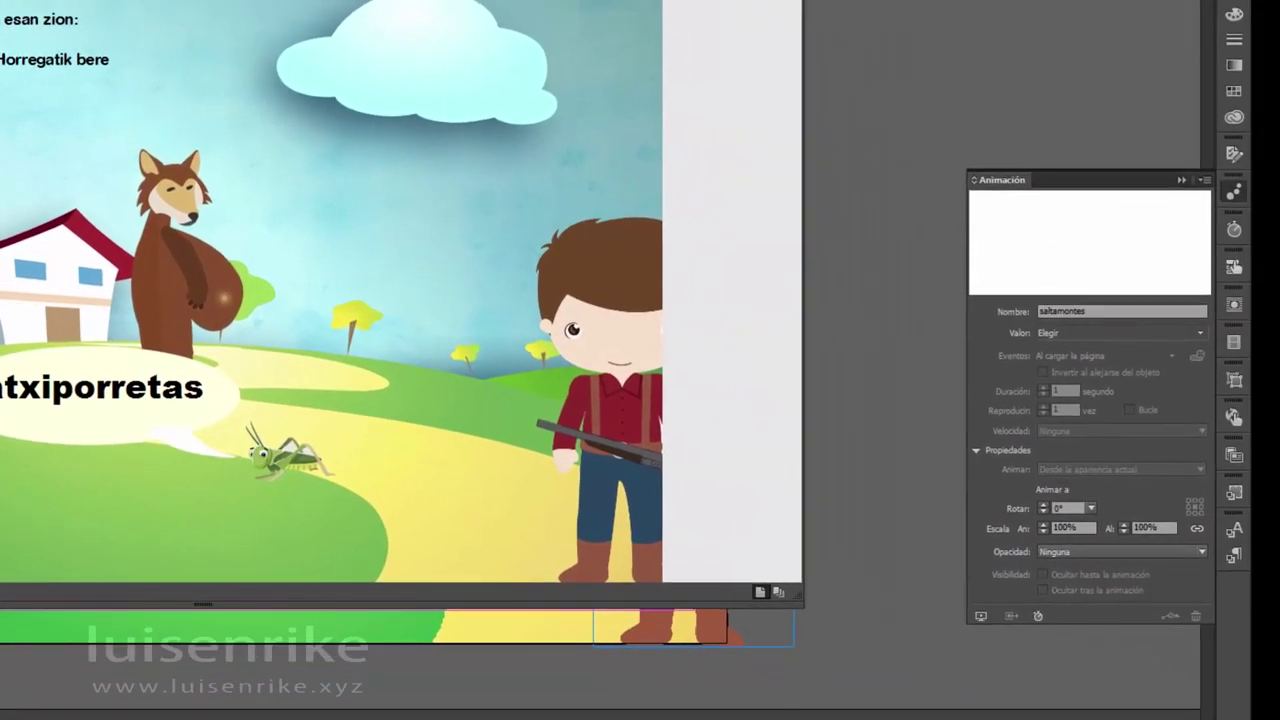
left_click(87, 466)
left_click(40, 467)
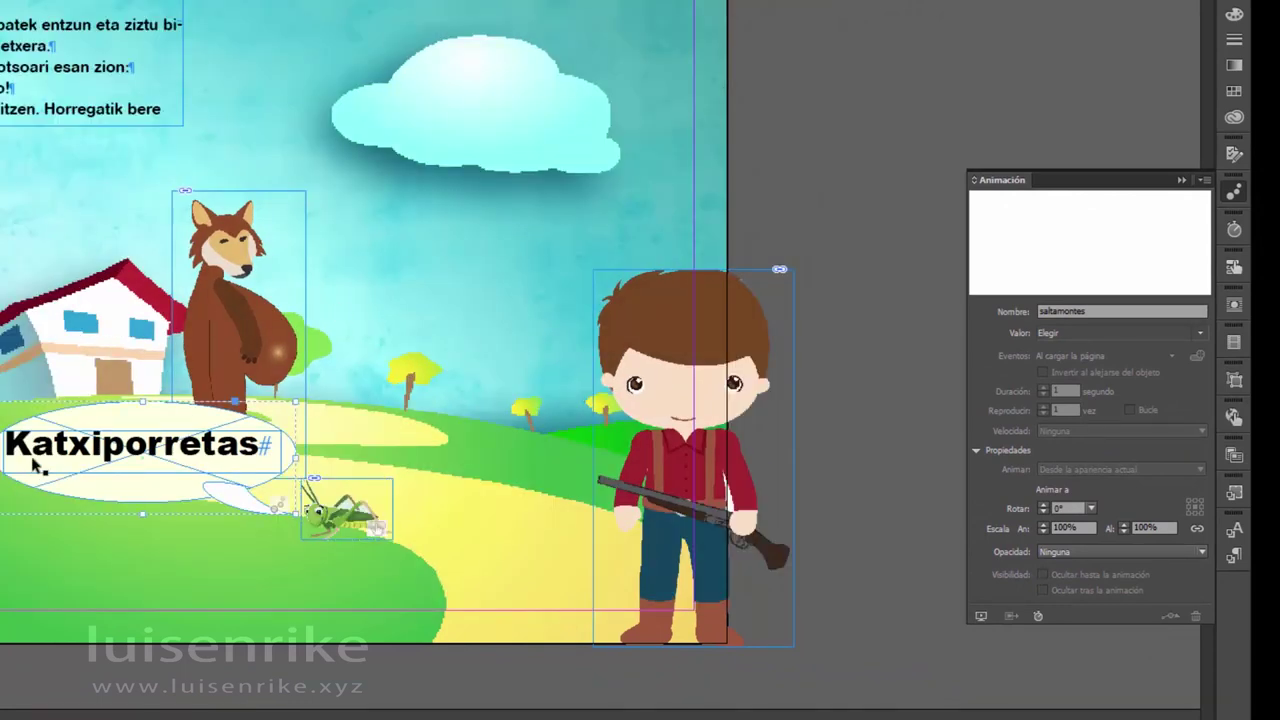
left_click(1201, 335)
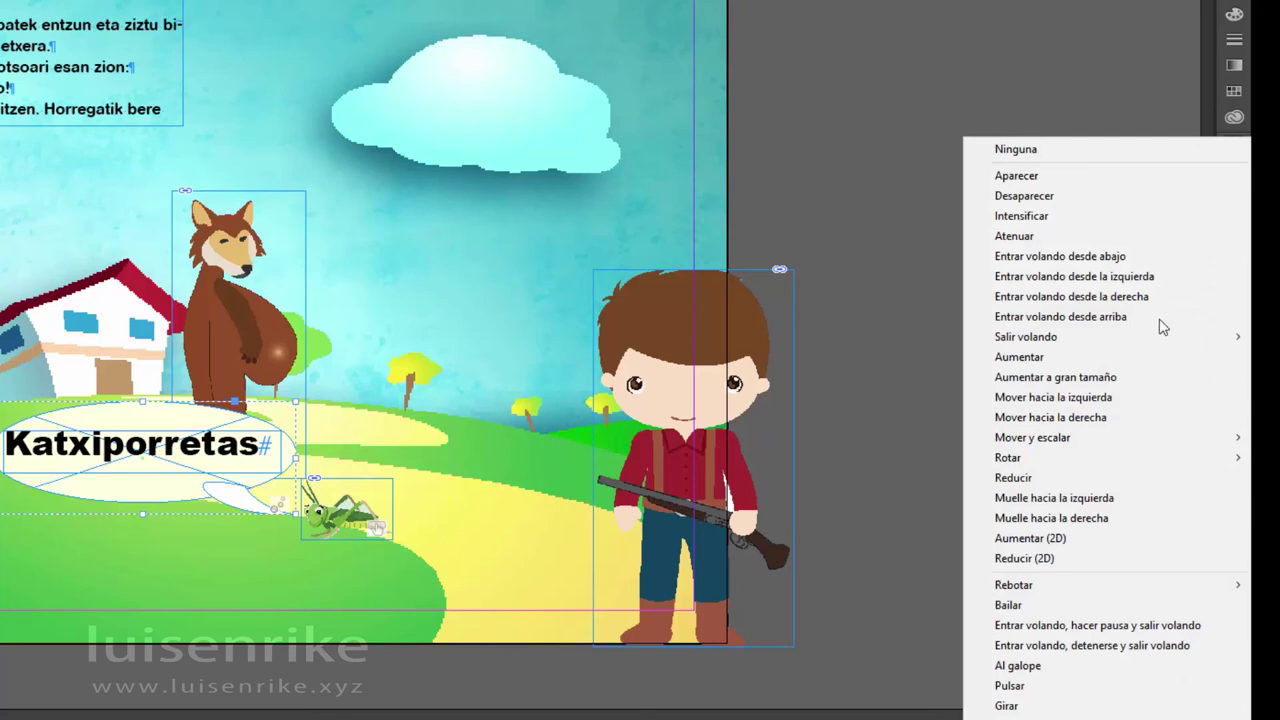
left_click(883, 157)
left_click(883, 157)
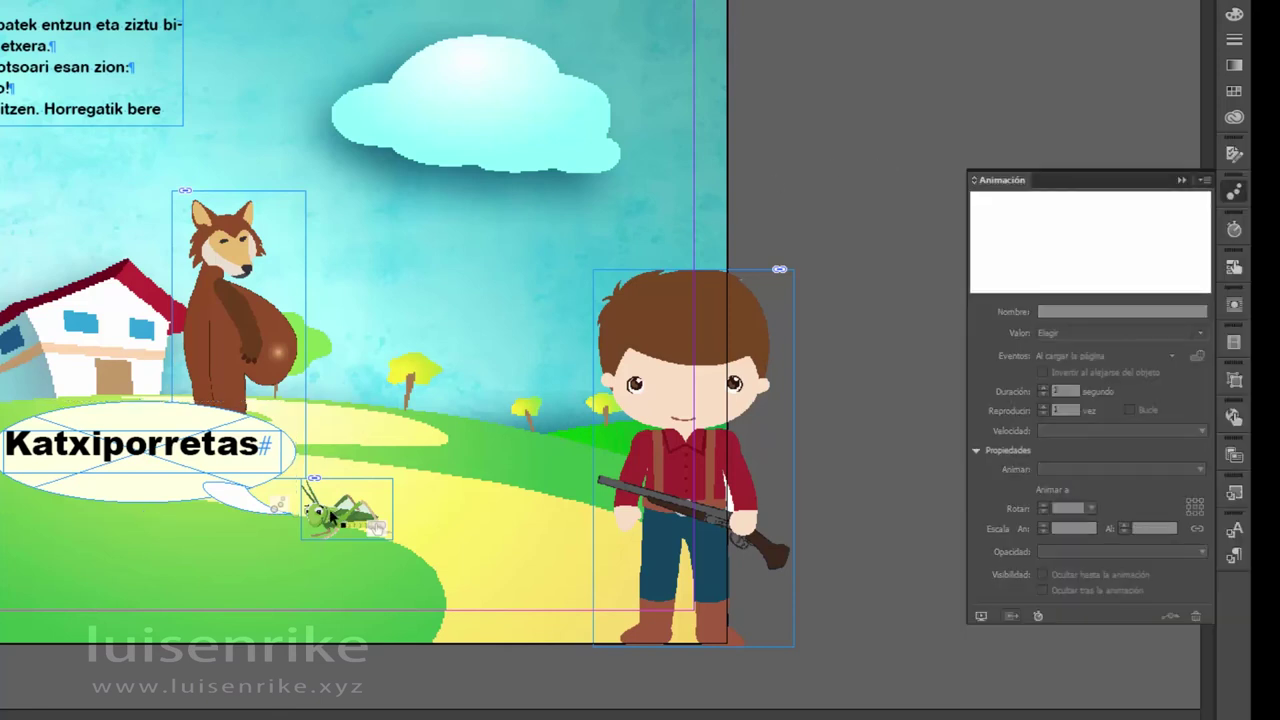
- Copy the grasshopper button beside the bubble, paste it in the same place and move the copy just below the original
left_click(306, 516)
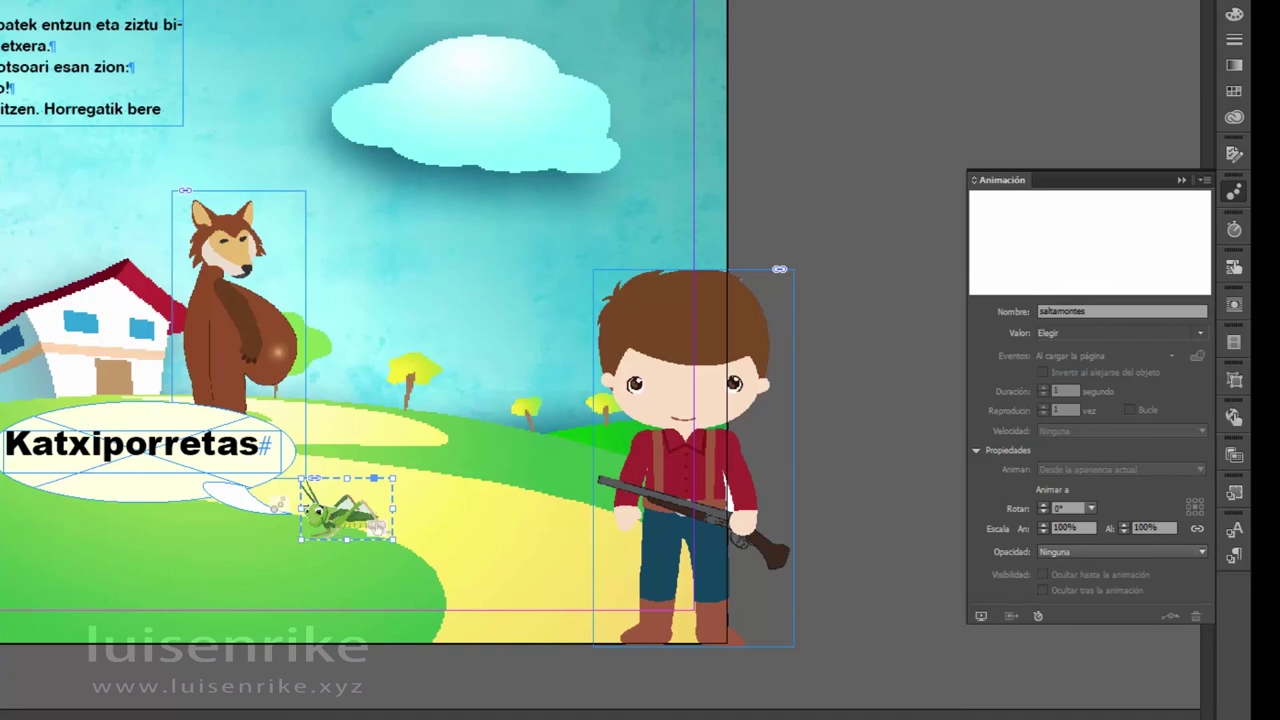
left_click(1234, 267)
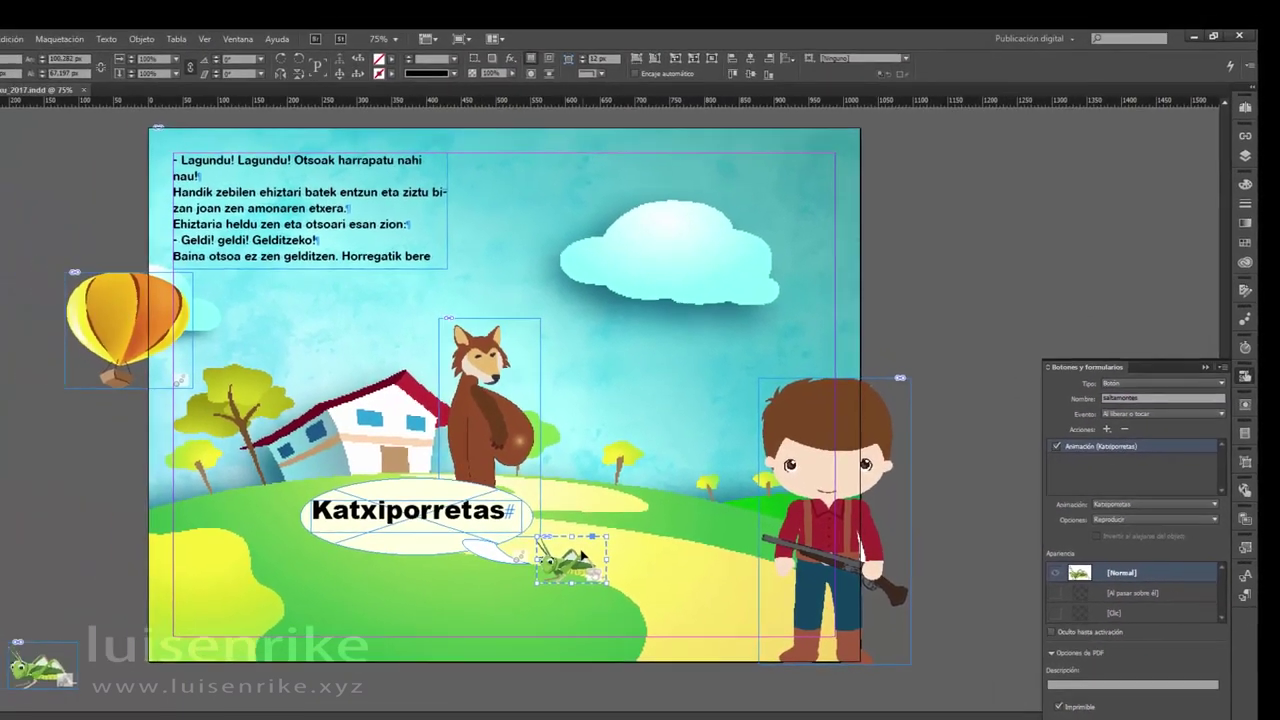
right_click(359, 504)
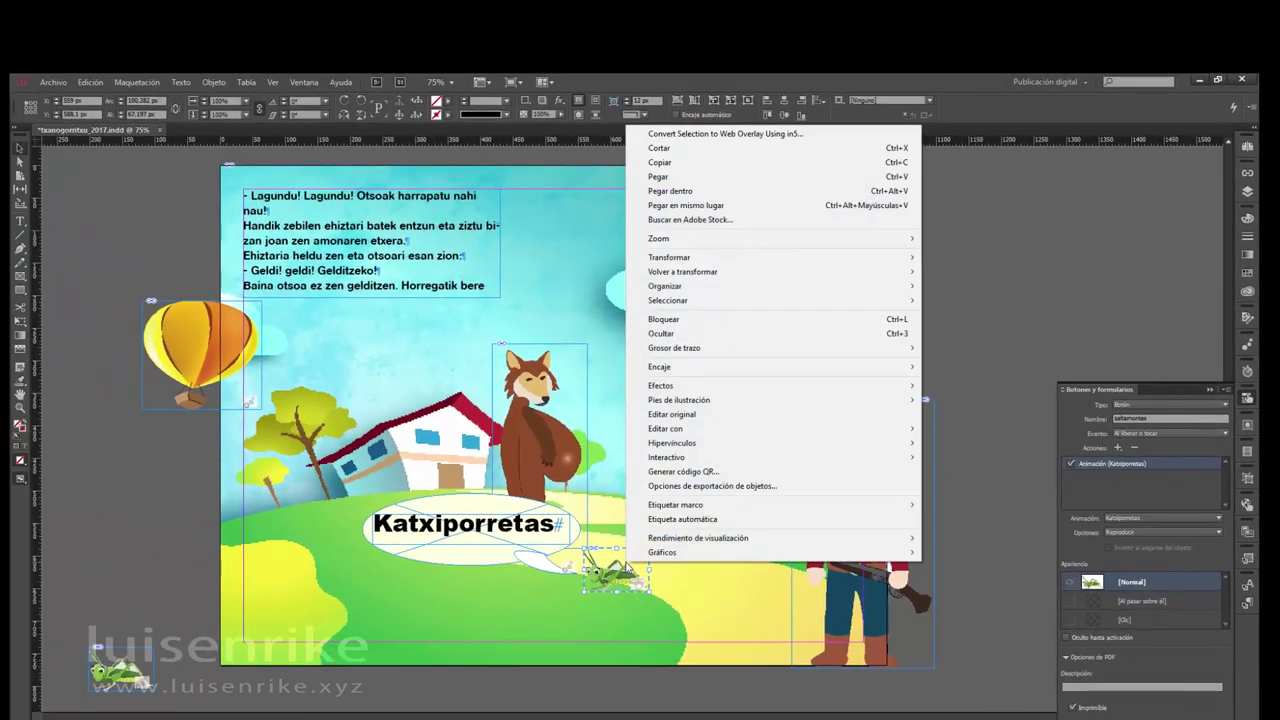
left_click(657, 163)
right_click(631, 572)
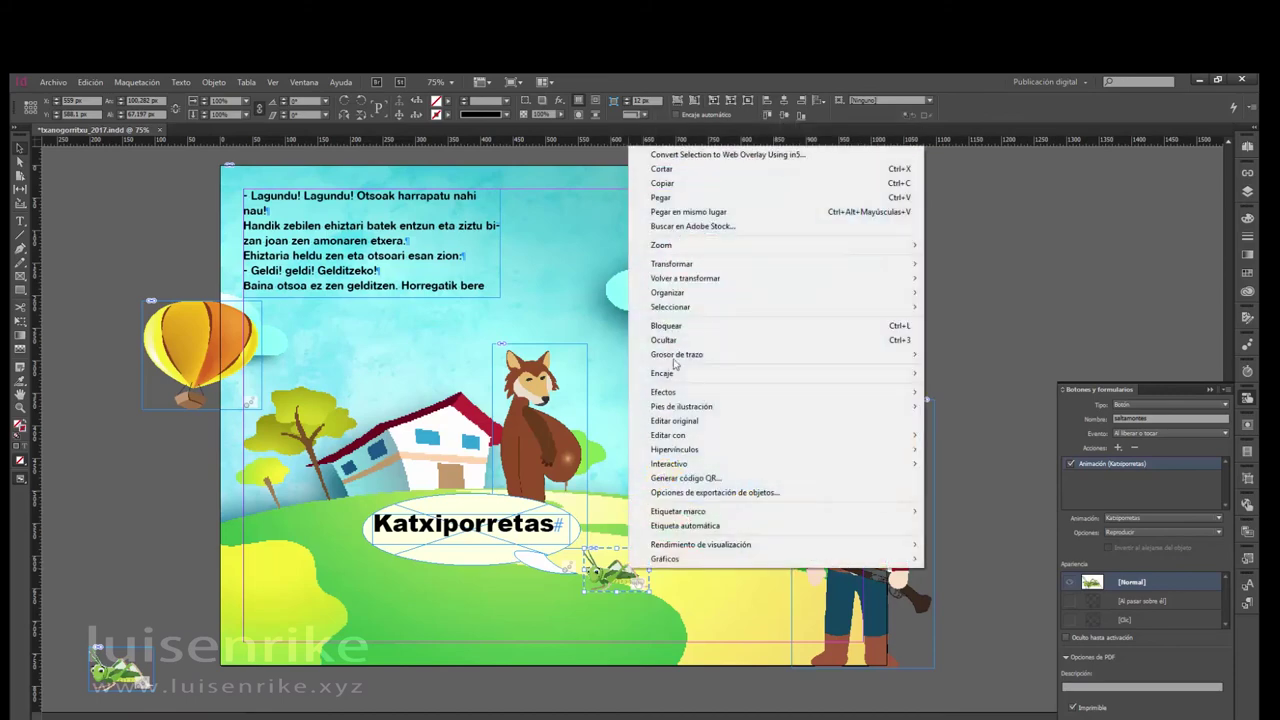
left_click(689, 212)
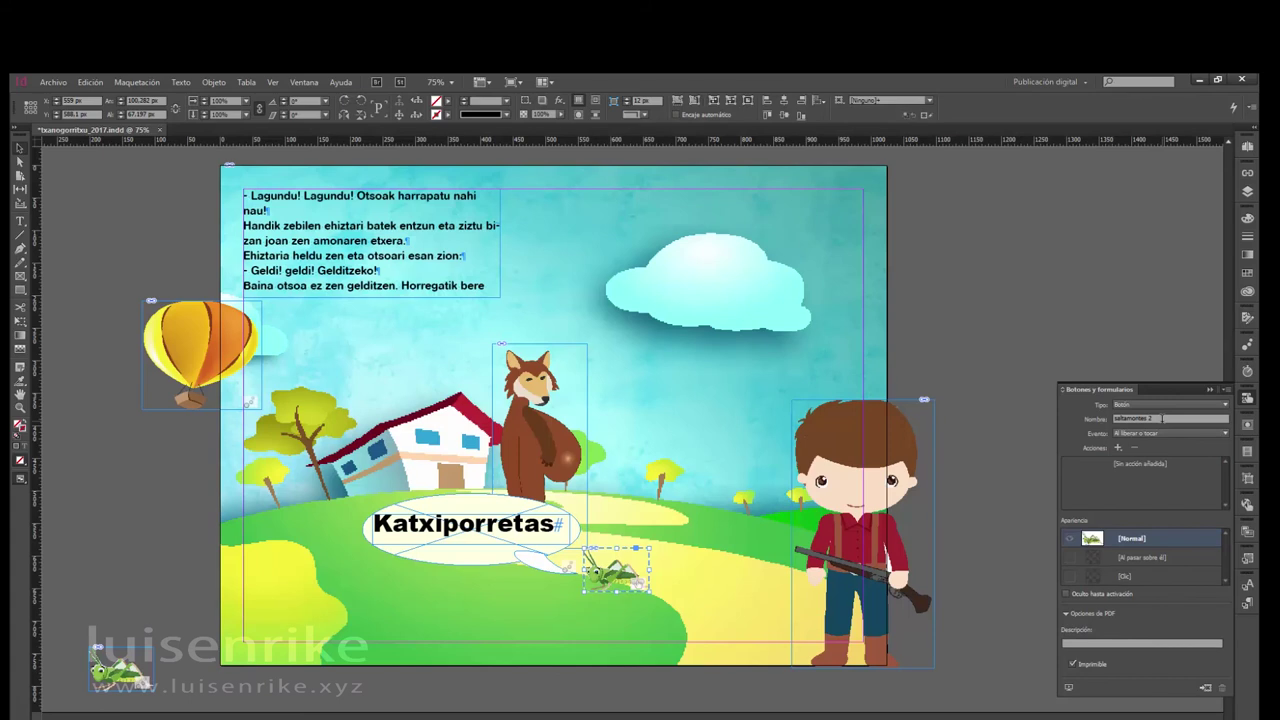
left_click_drag(614, 586, 630, 625)
- Add a Mostrar/Ocultar botones y formularios action to the saltamontes button that hides saltamontes and shows saltamontes 2
left_click(612, 575)
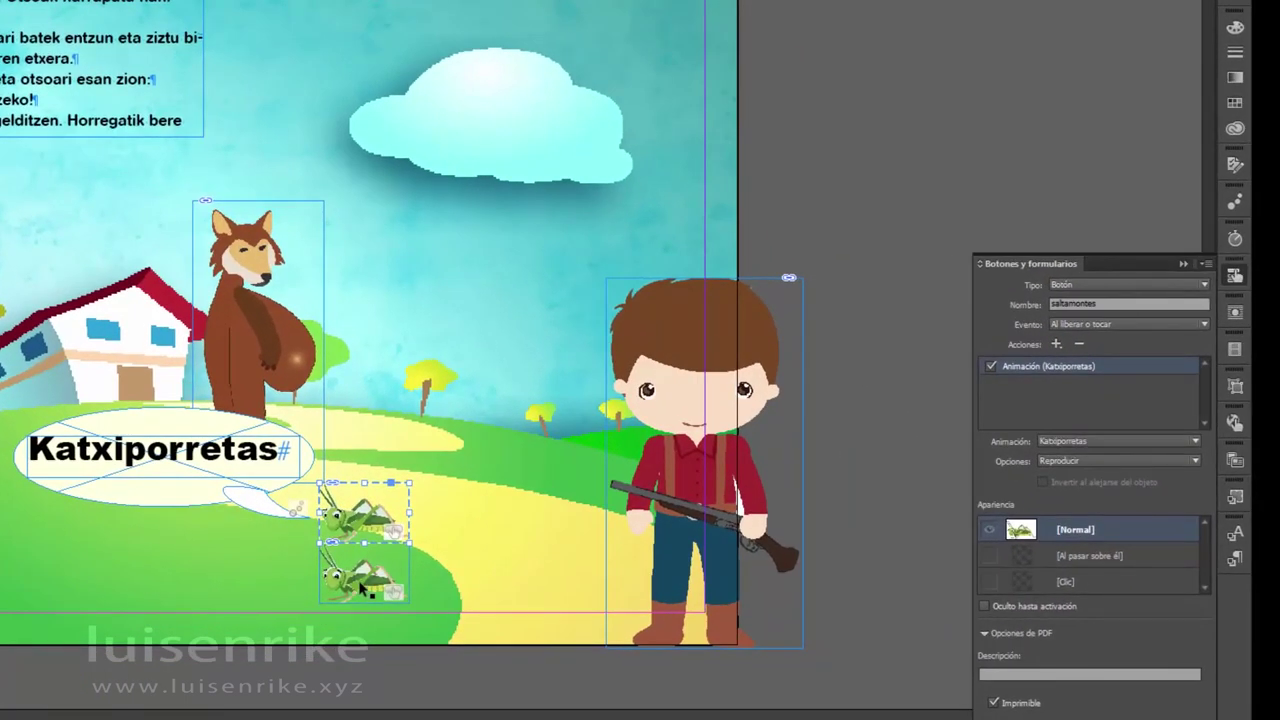
left_click(350, 592)
left_click(359, 532)
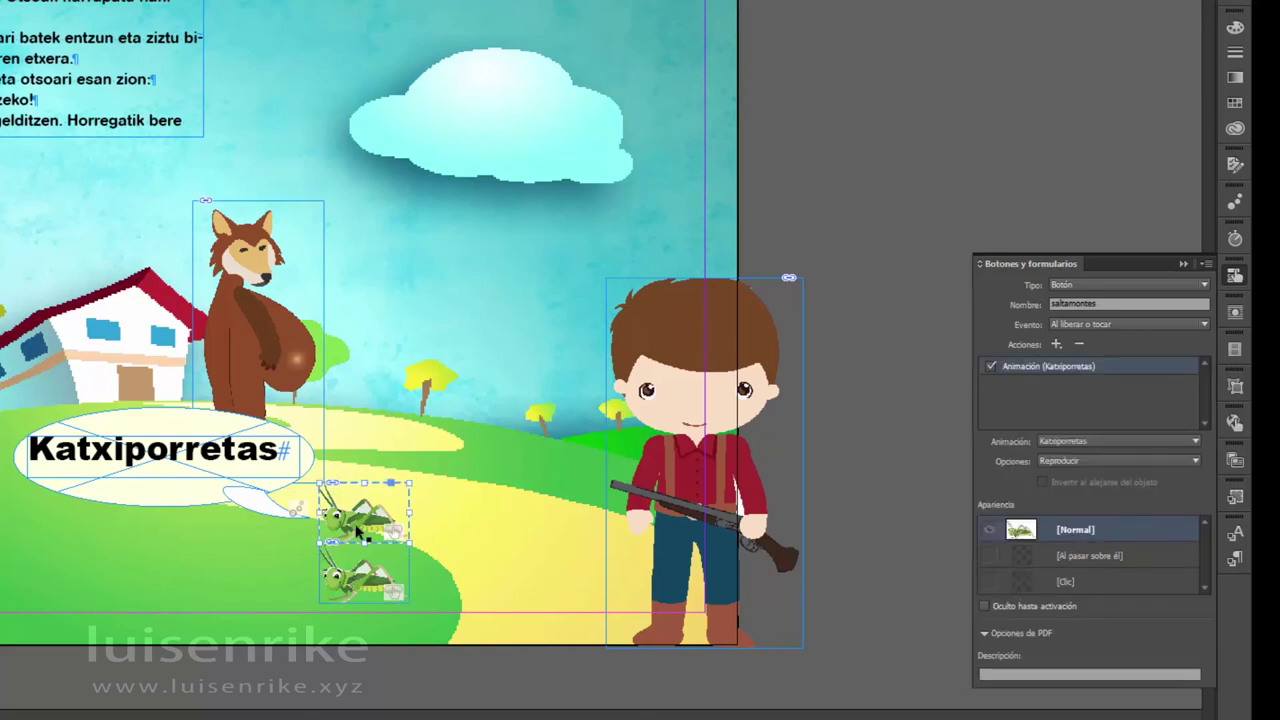
left_click(1057, 345)
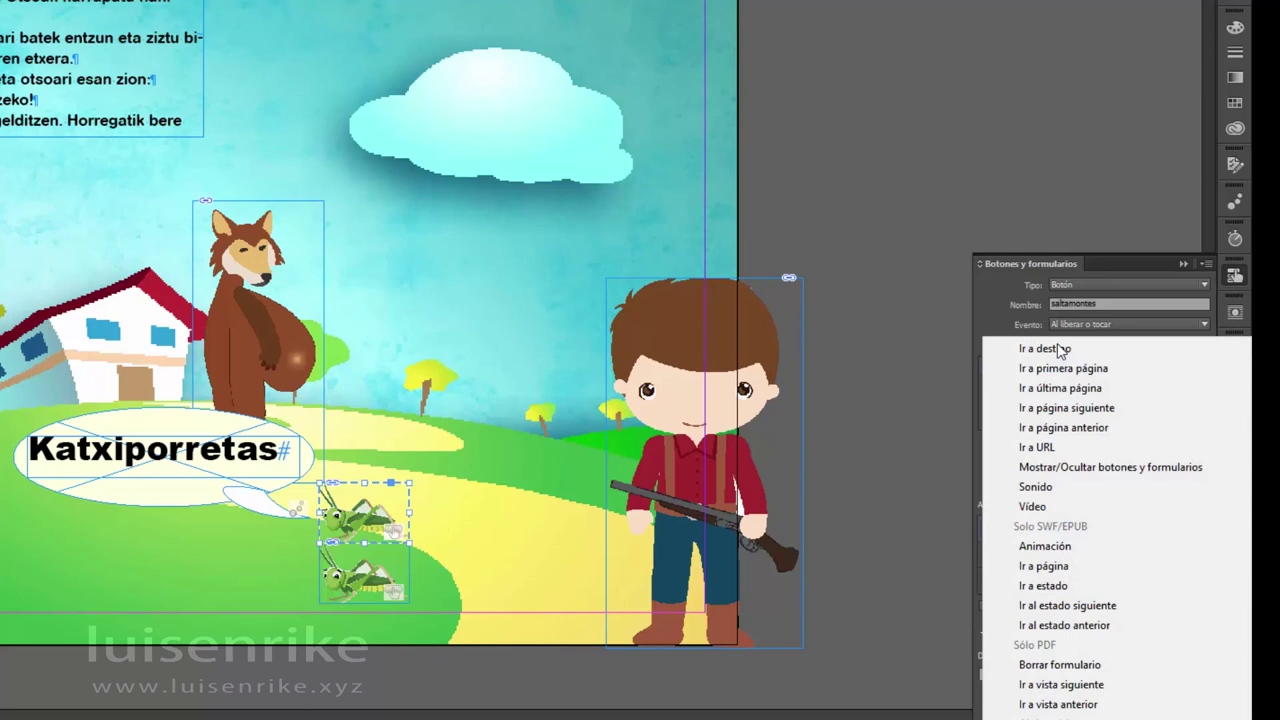
left_click(1094, 467)
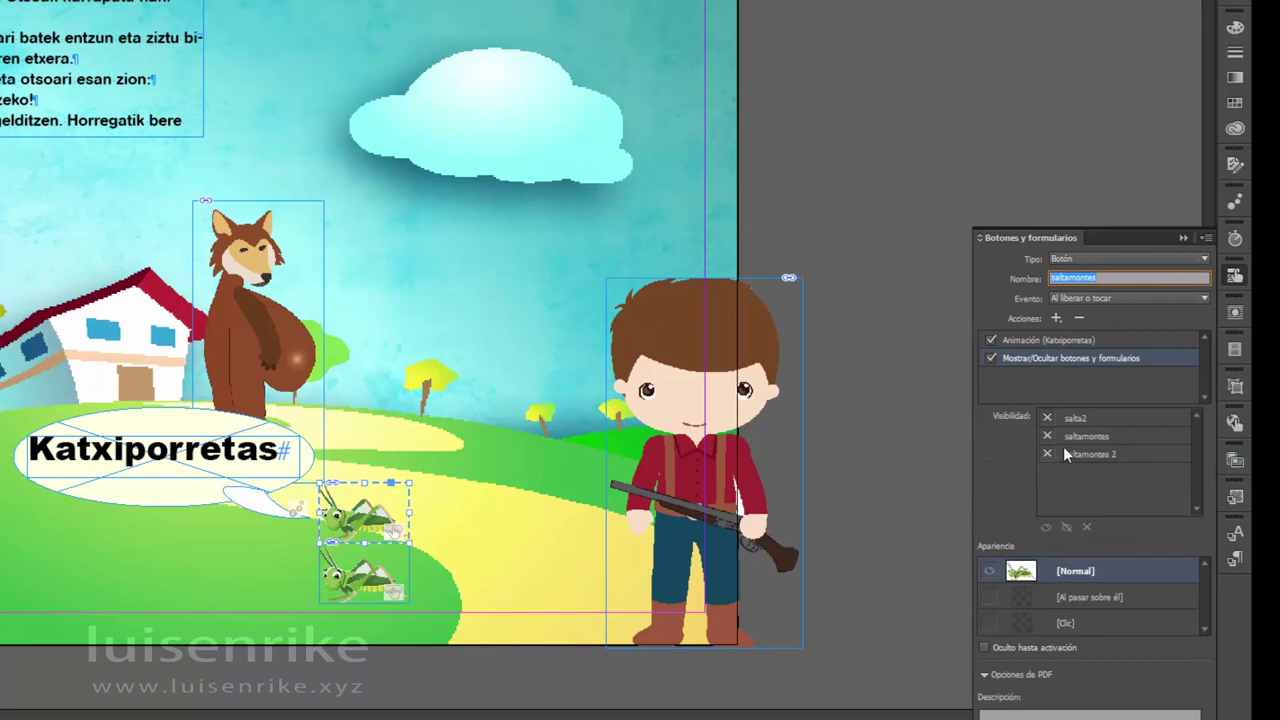
left_click(1047, 437)
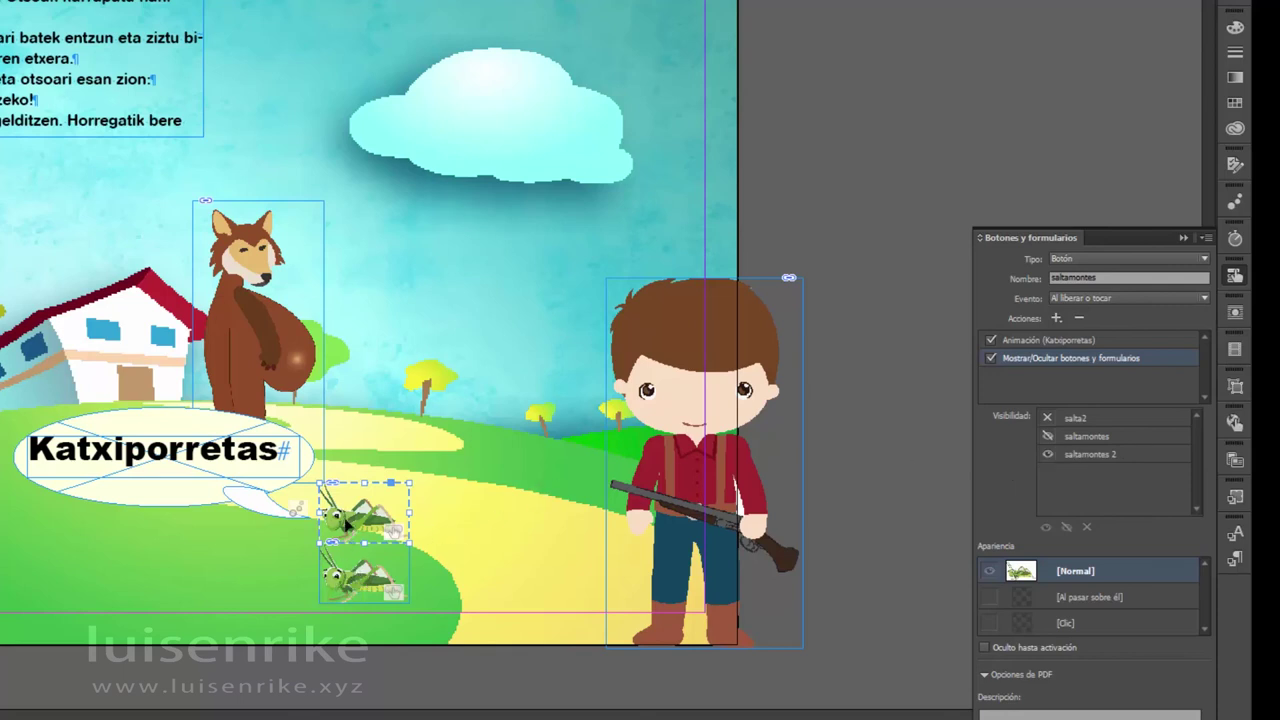
- Add an Animación action to the saltamontes 2 button that targets the Katxiporretas animation with the Invertir option
left_click(343, 578)
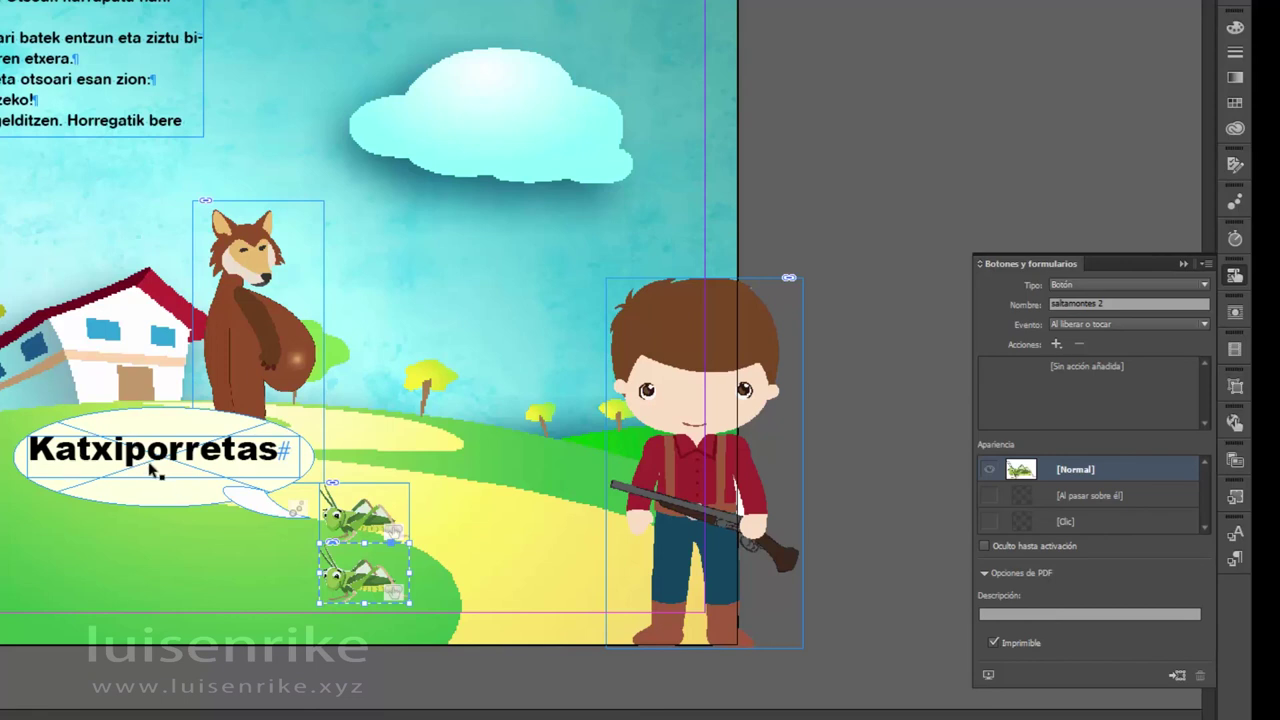
left_click(1056, 345)
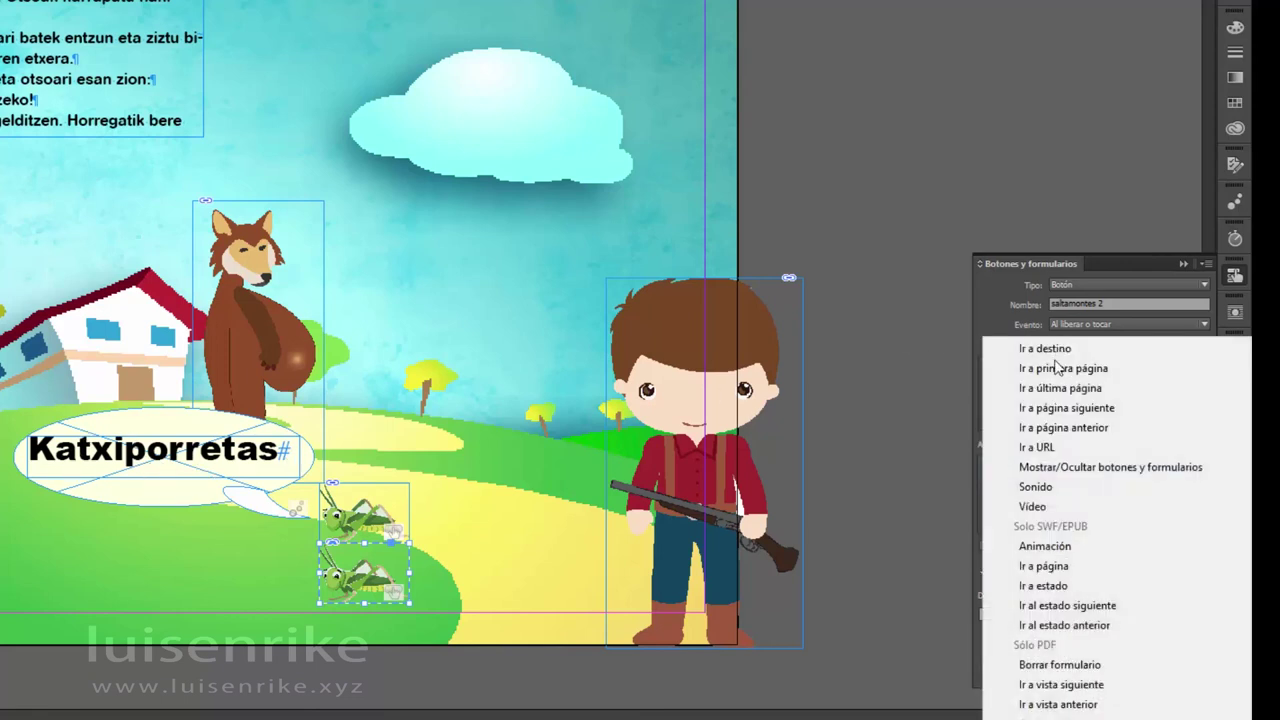
left_click(1087, 547)
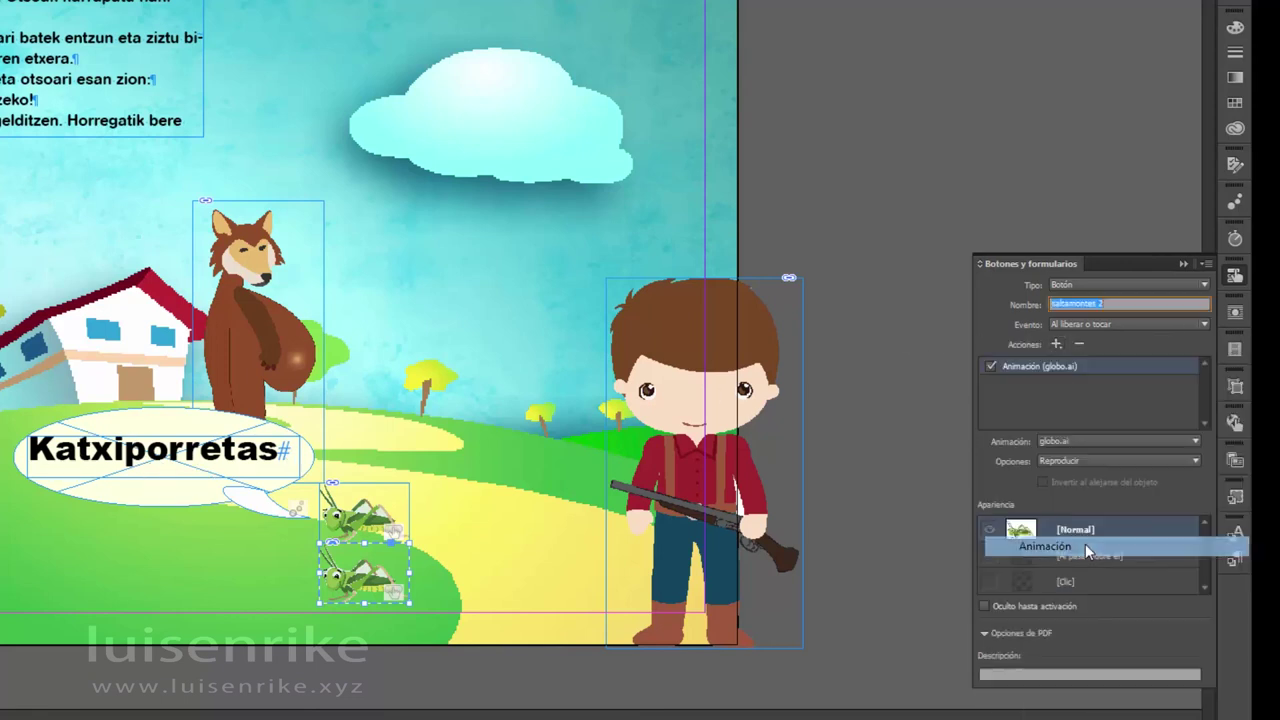
left_click(1064, 443)
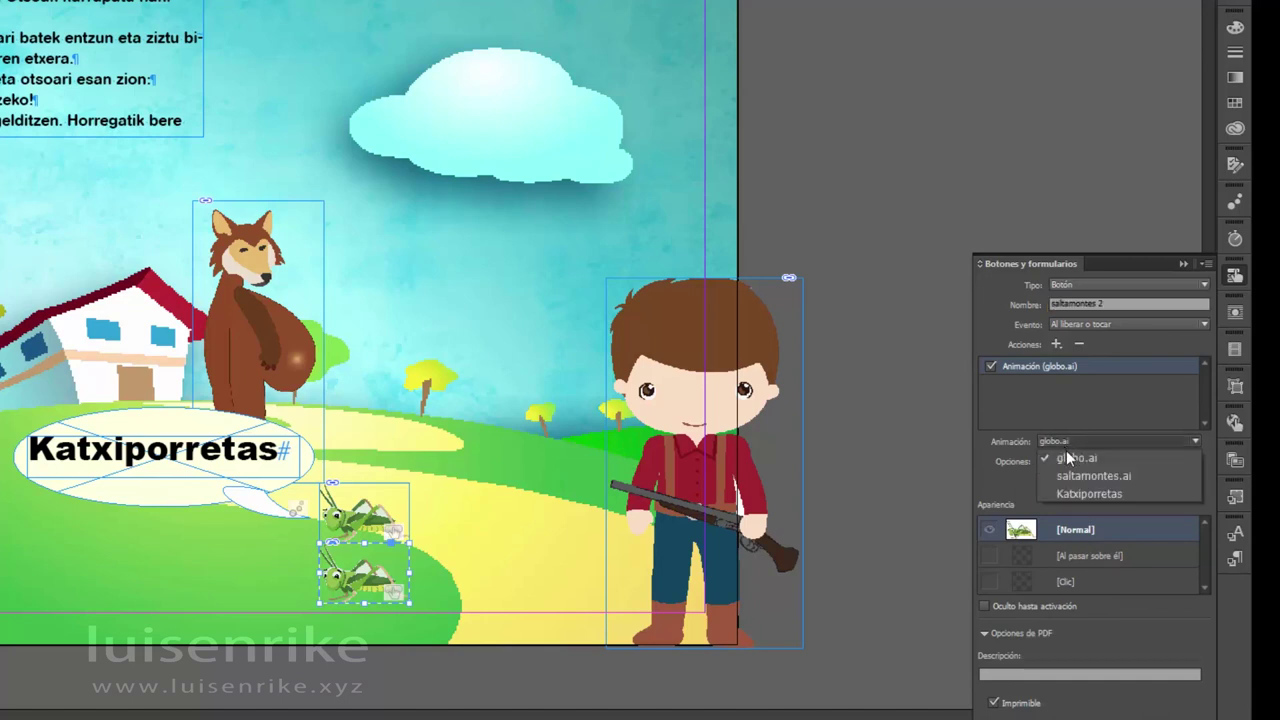
left_click(1098, 494)
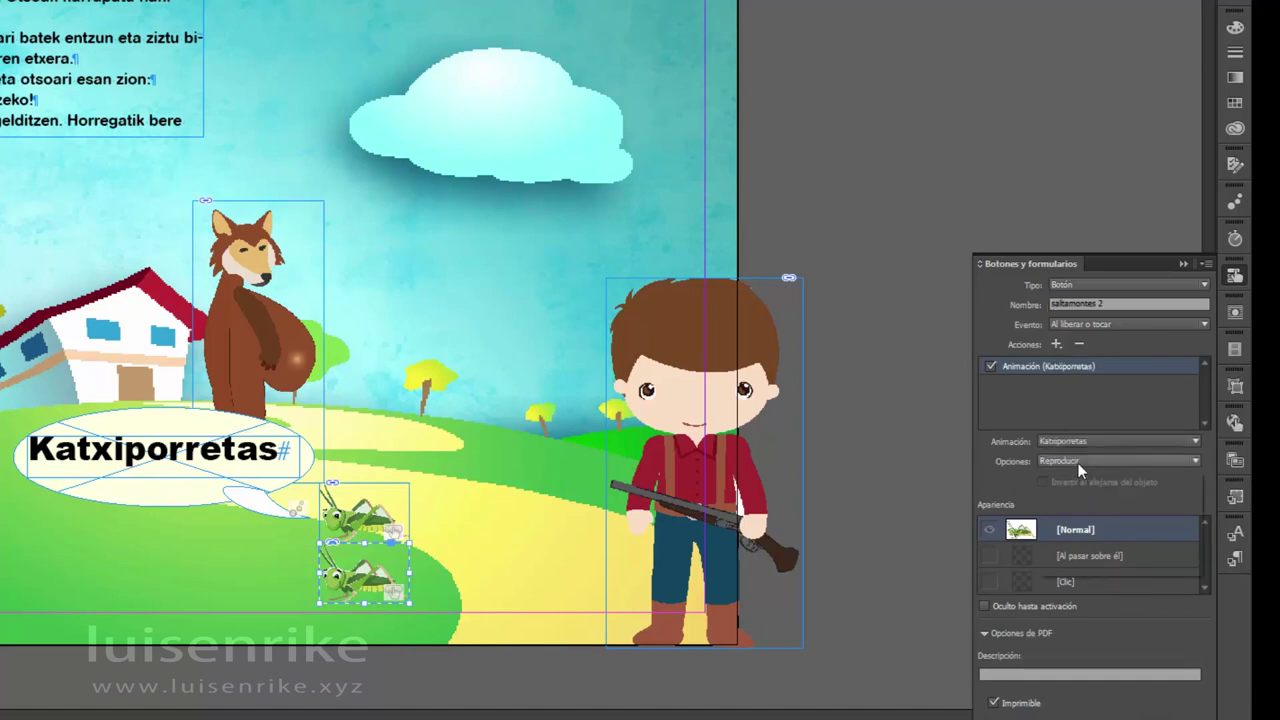
left_click(1077, 462)
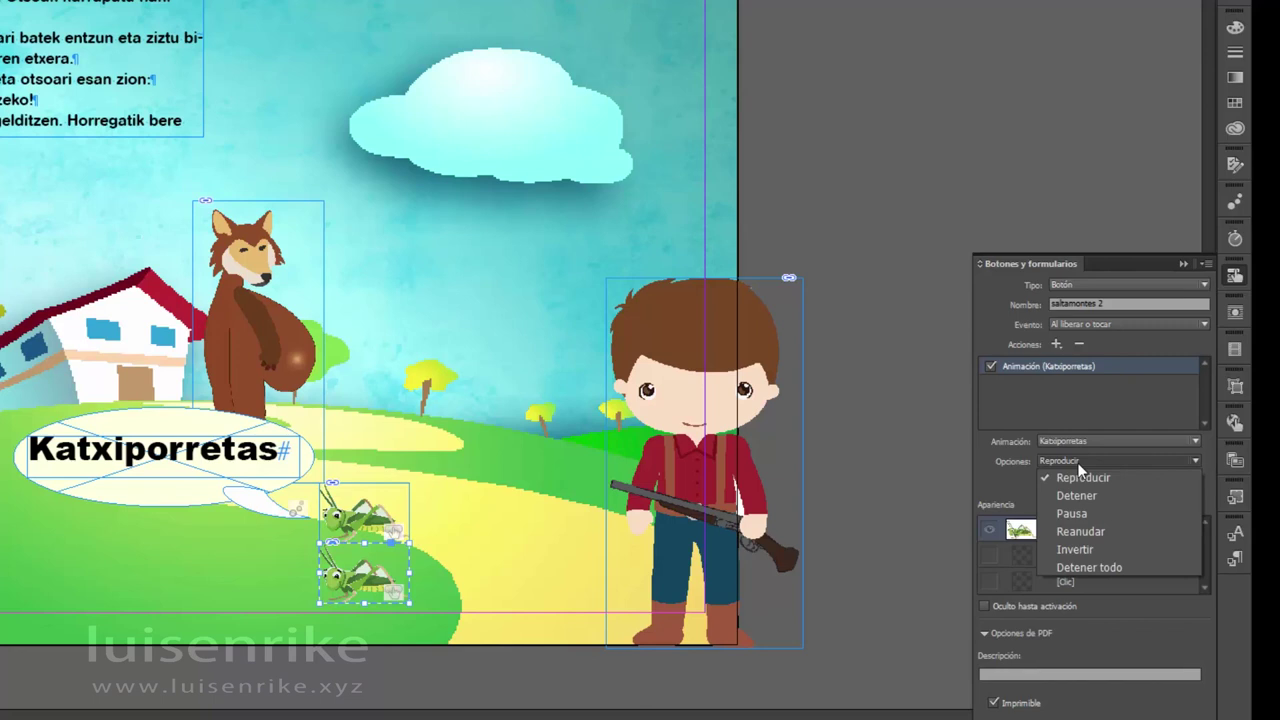
left_click(1113, 546)
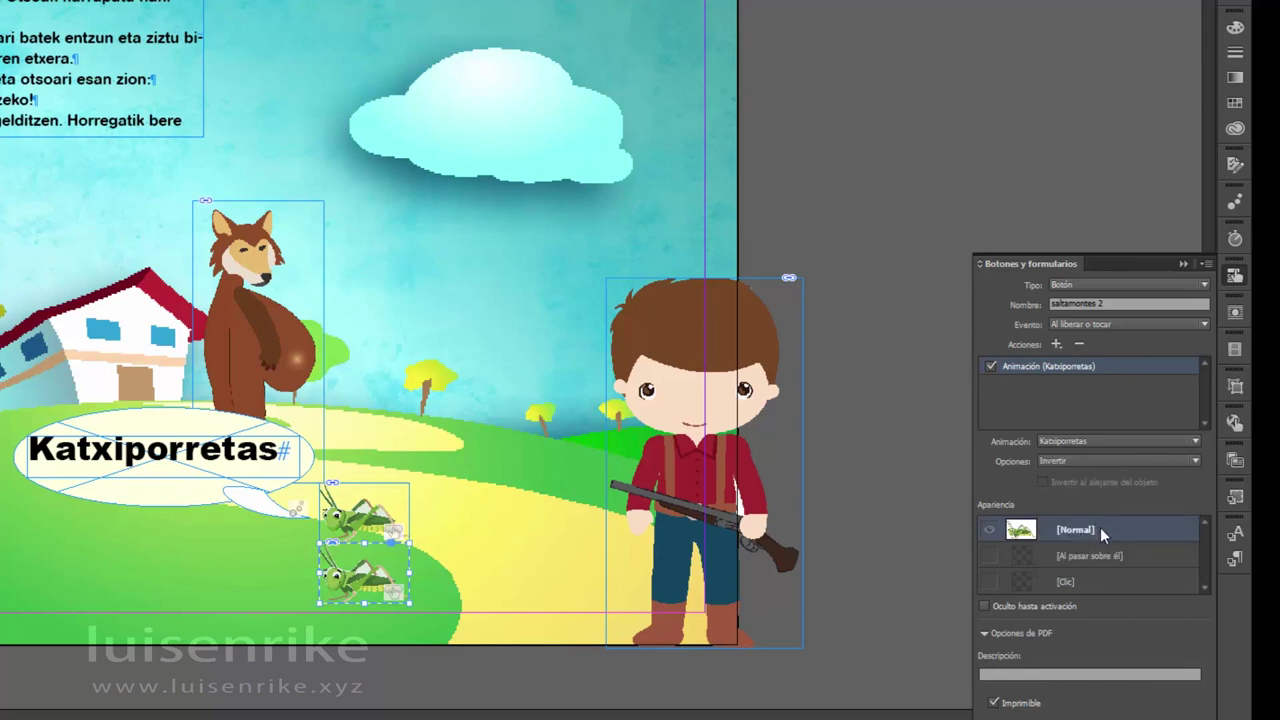
- Add a Mostrar/Ocultar botones y formularios action to saltamontes 2 that shows saltamontes and hides saltamontes 2
left_click(1056, 343)
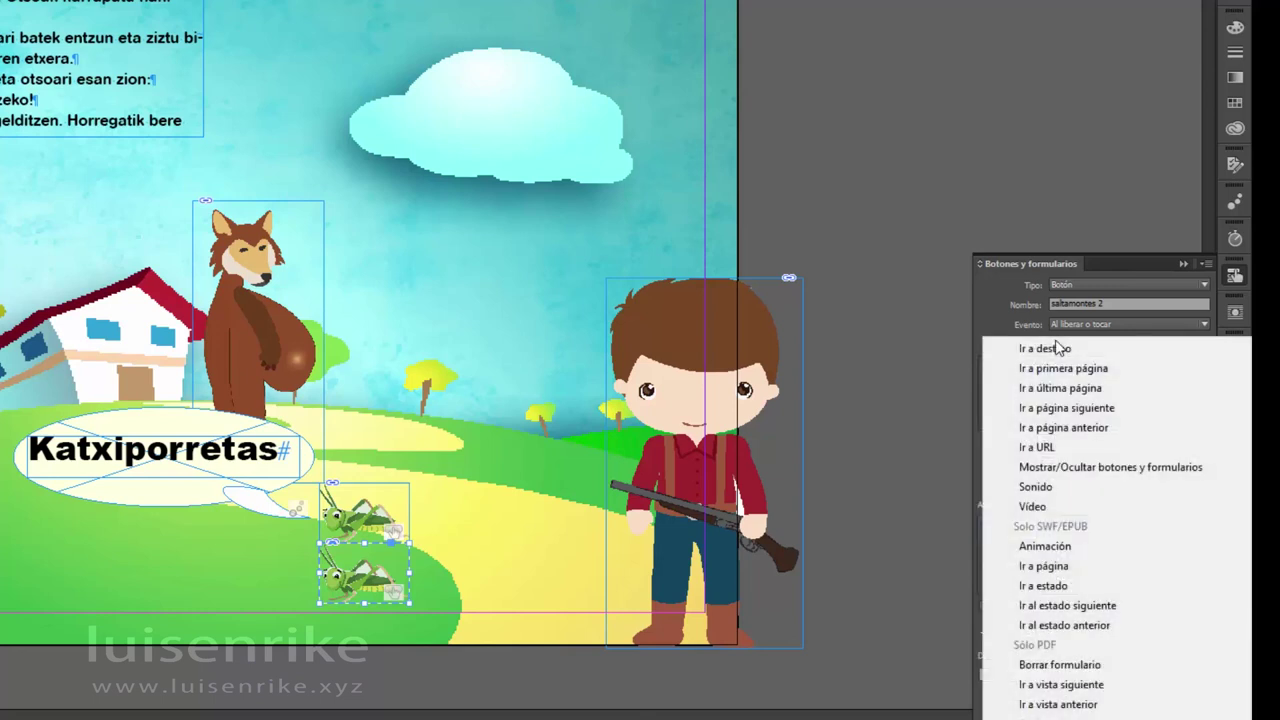
left_click(1107, 467)
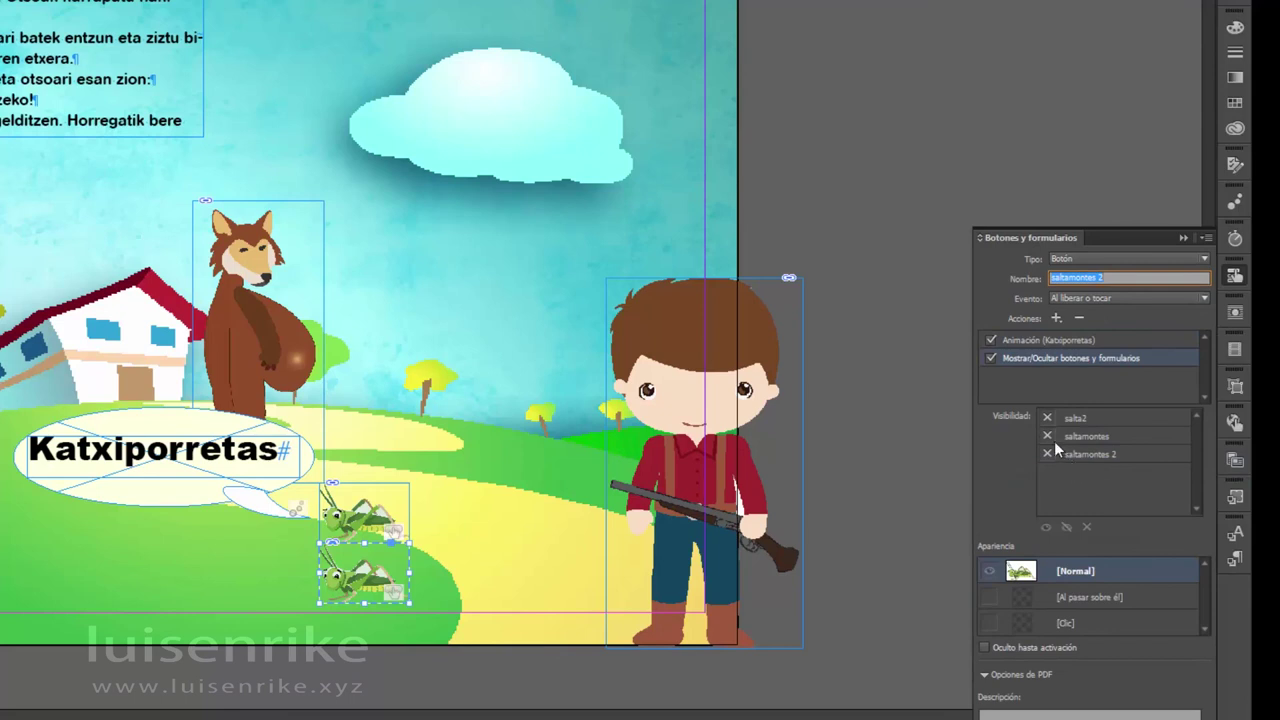
left_click(1047, 437)
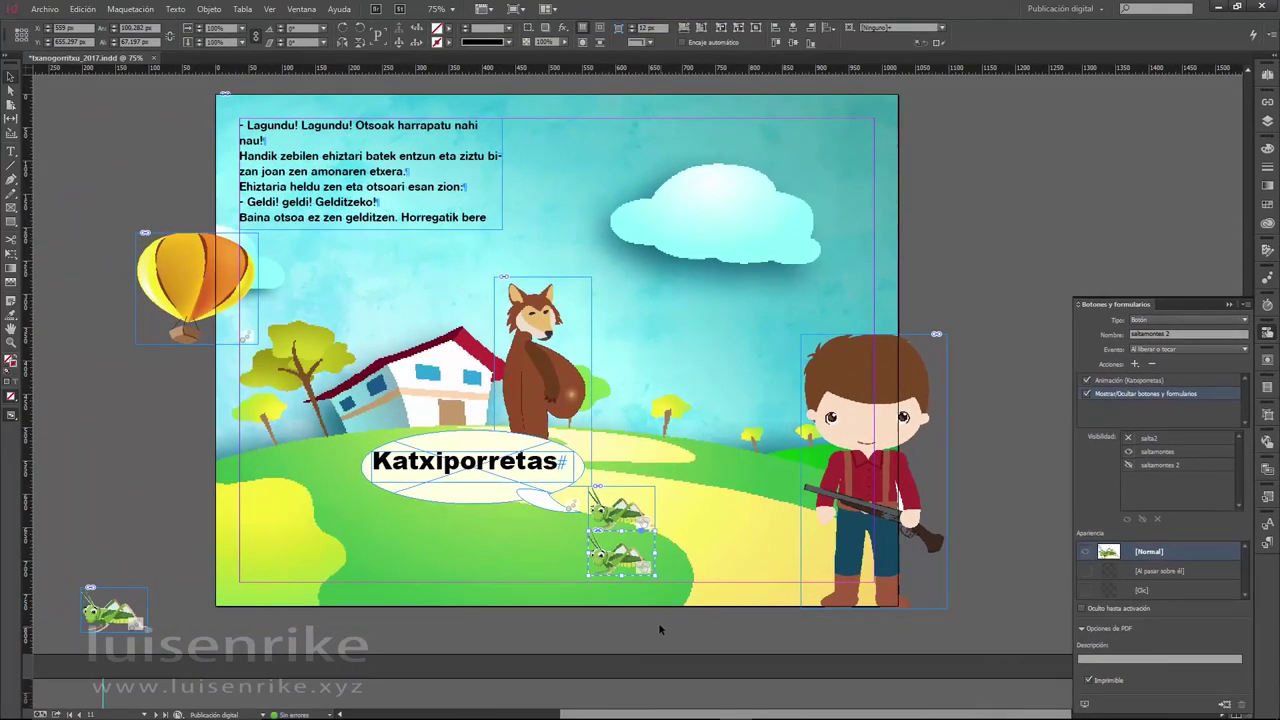
- Place the saltamontes 2 button exactly over the original grasshopper by setting its Y position to 588 px
left_click(599, 513)
left_click(47, 44)
left_click(620, 556)
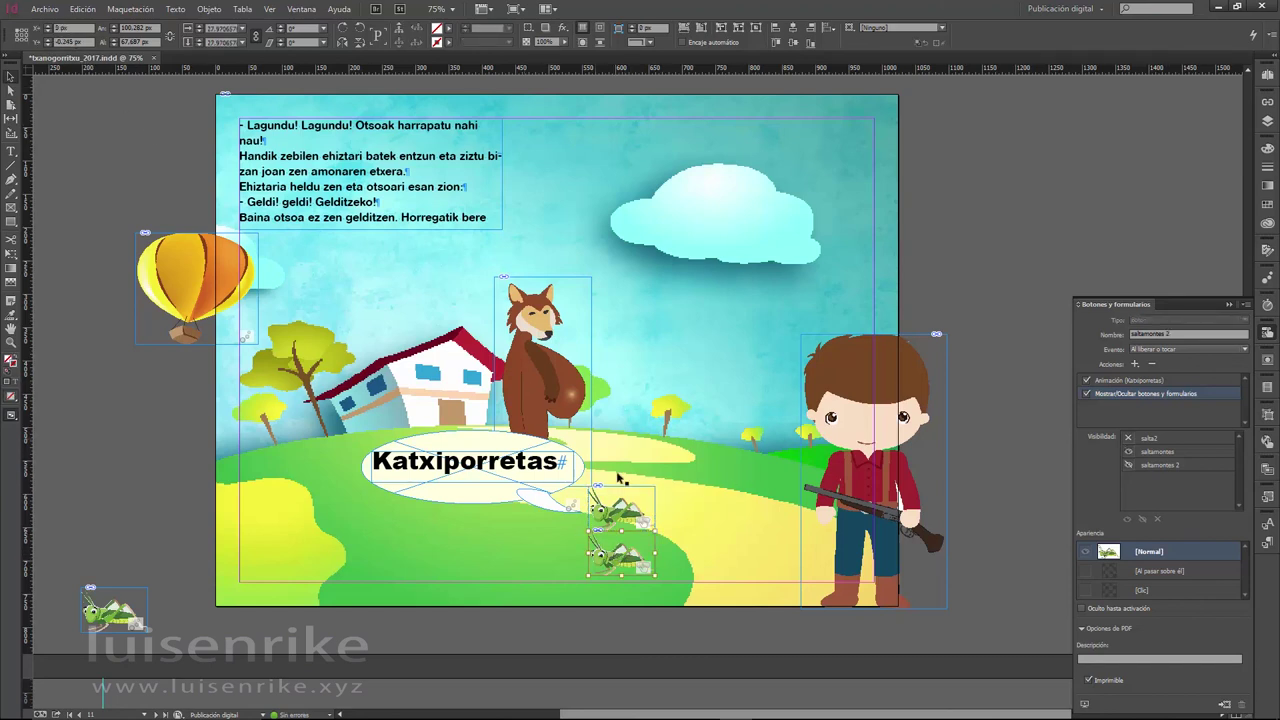
left_click(609, 538)
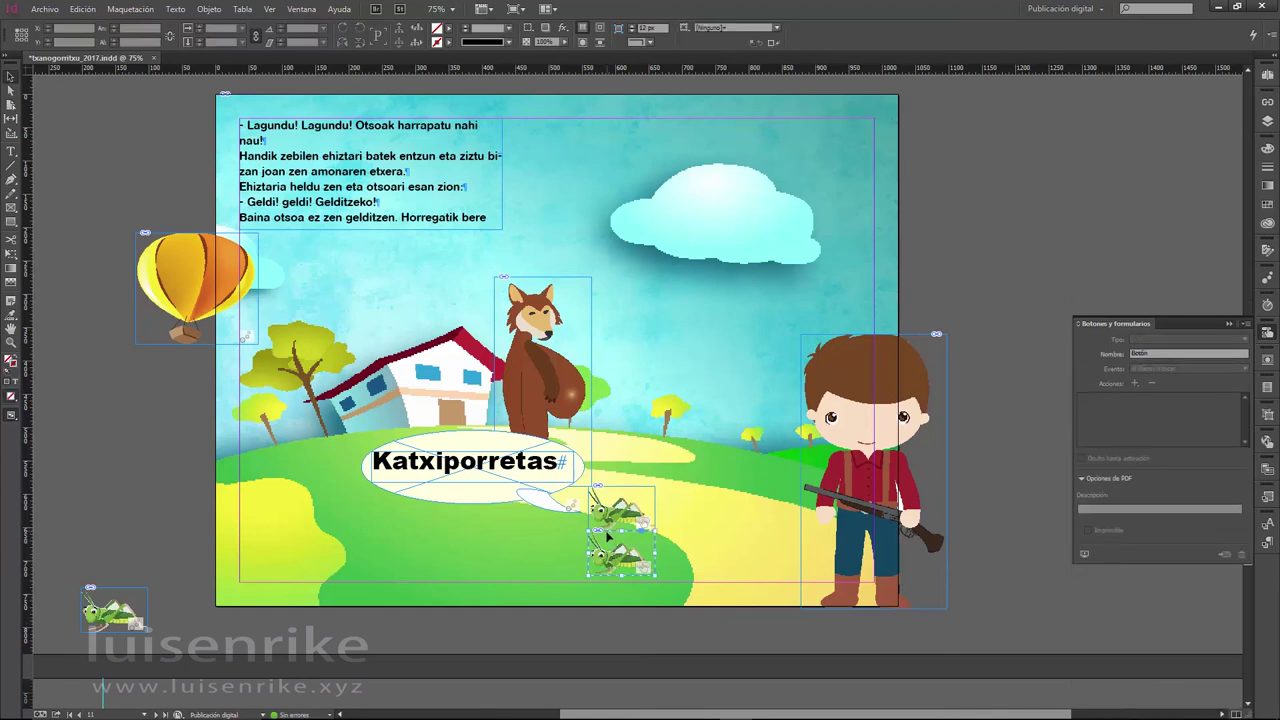
double_click(72, 42)
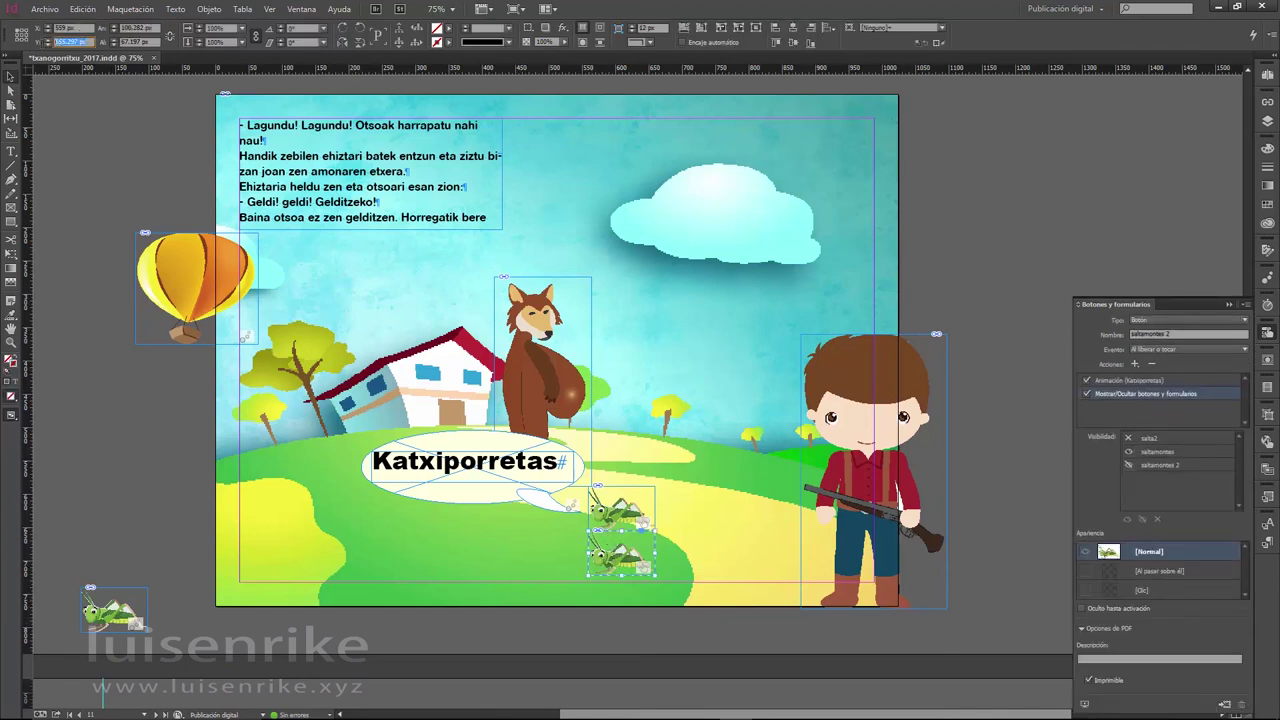
type("588")
key("Return")
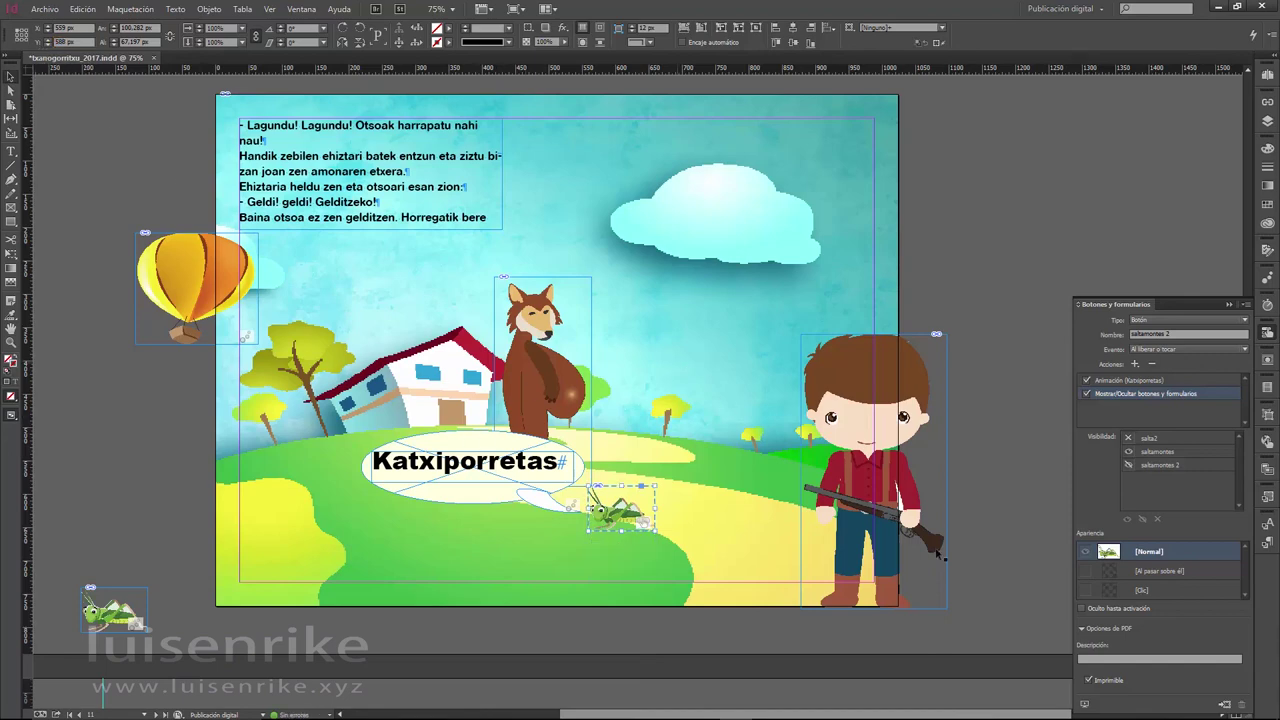
- Preview page 11 and test the stacked grasshopper buttons several times to check that the speech bubble toggles
left_click(1084, 704)
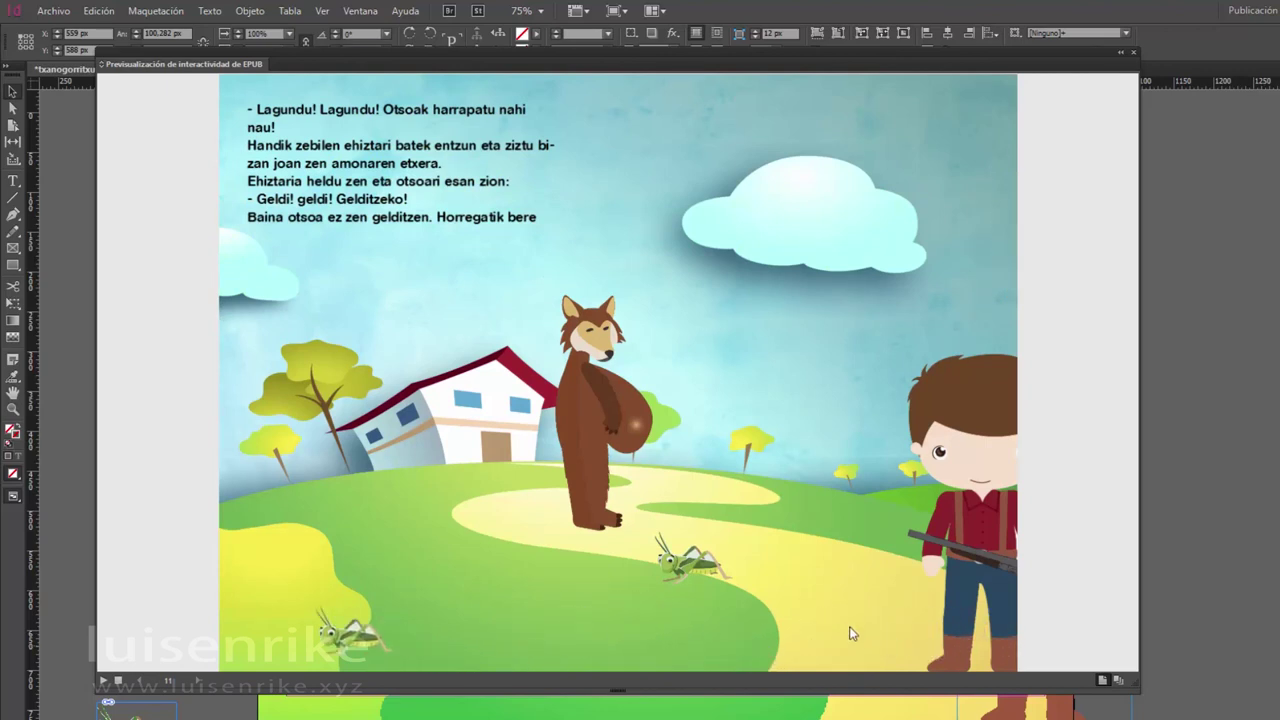
left_click(693, 571)
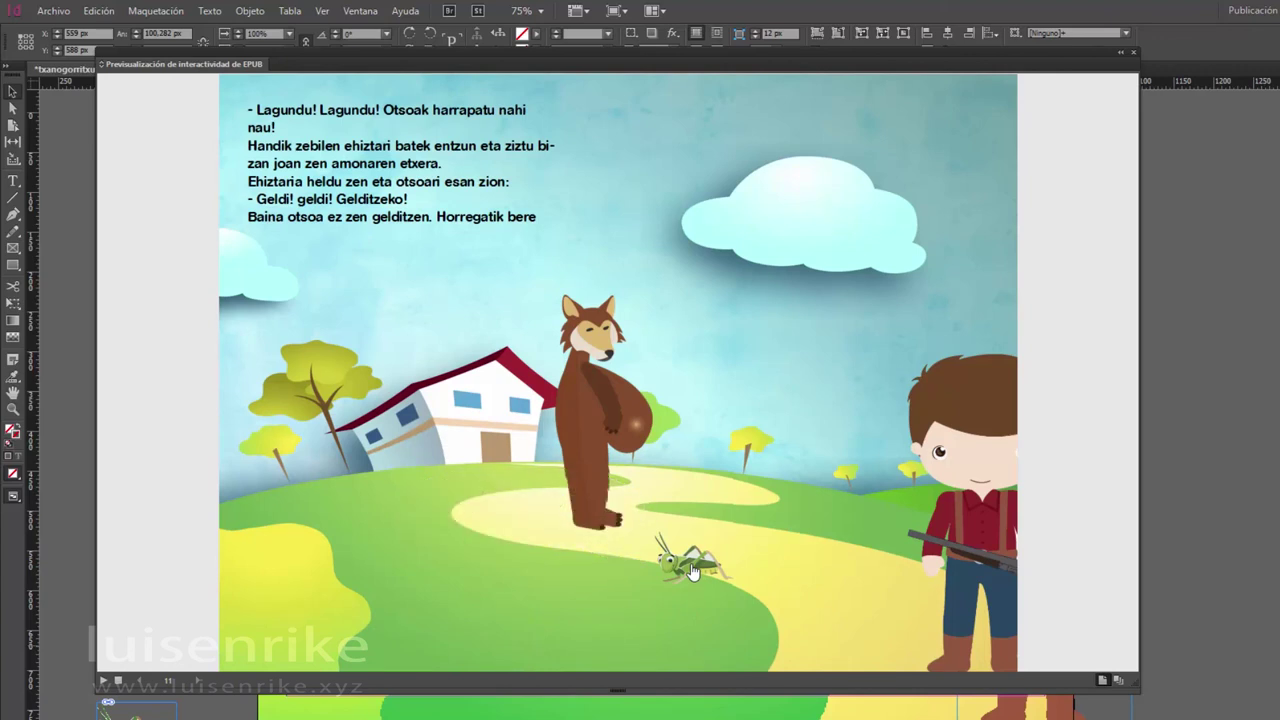
left_click(666, 580)
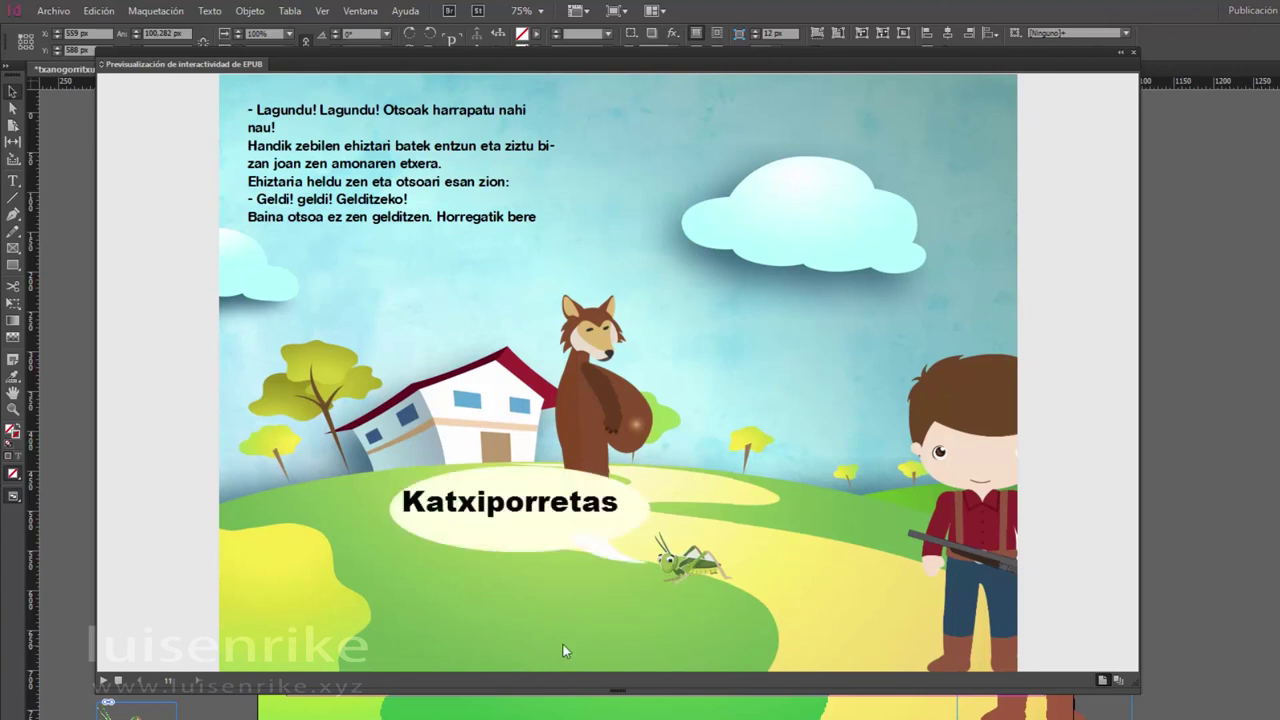
left_click(683, 570)
left_click(683, 570)
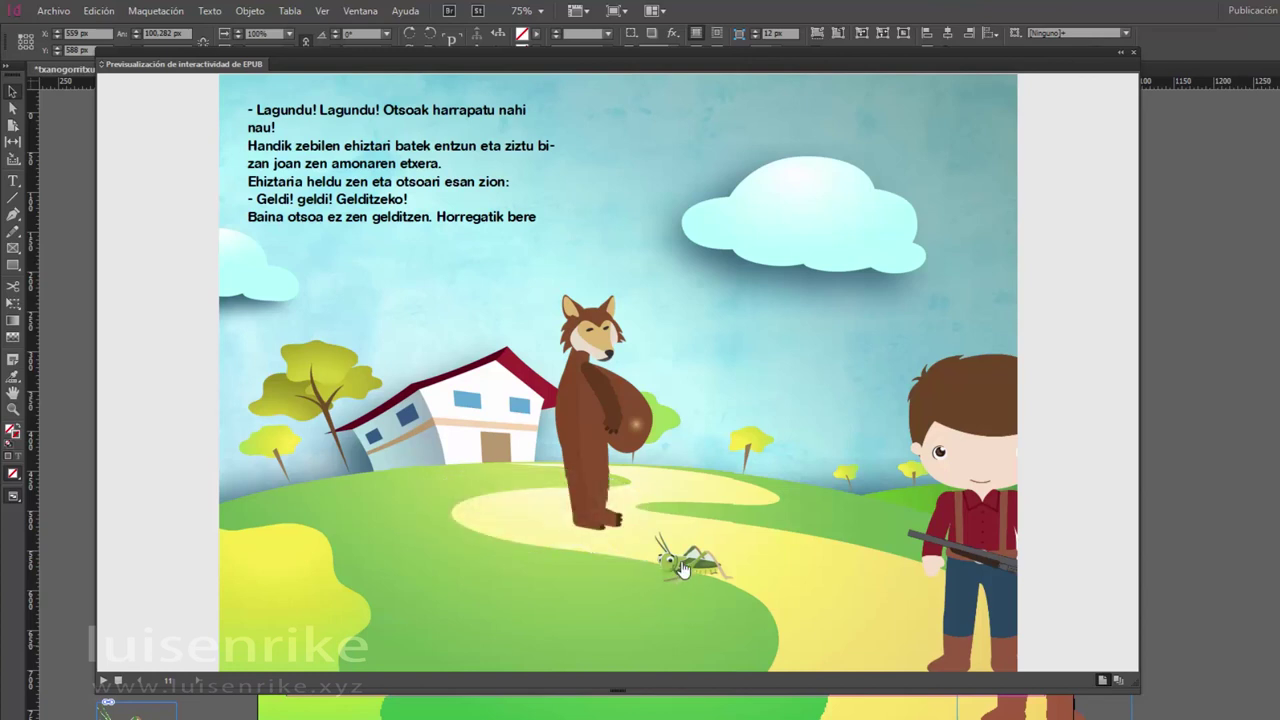
- Close the interactivity preview and save the document
left_click(1135, 51)
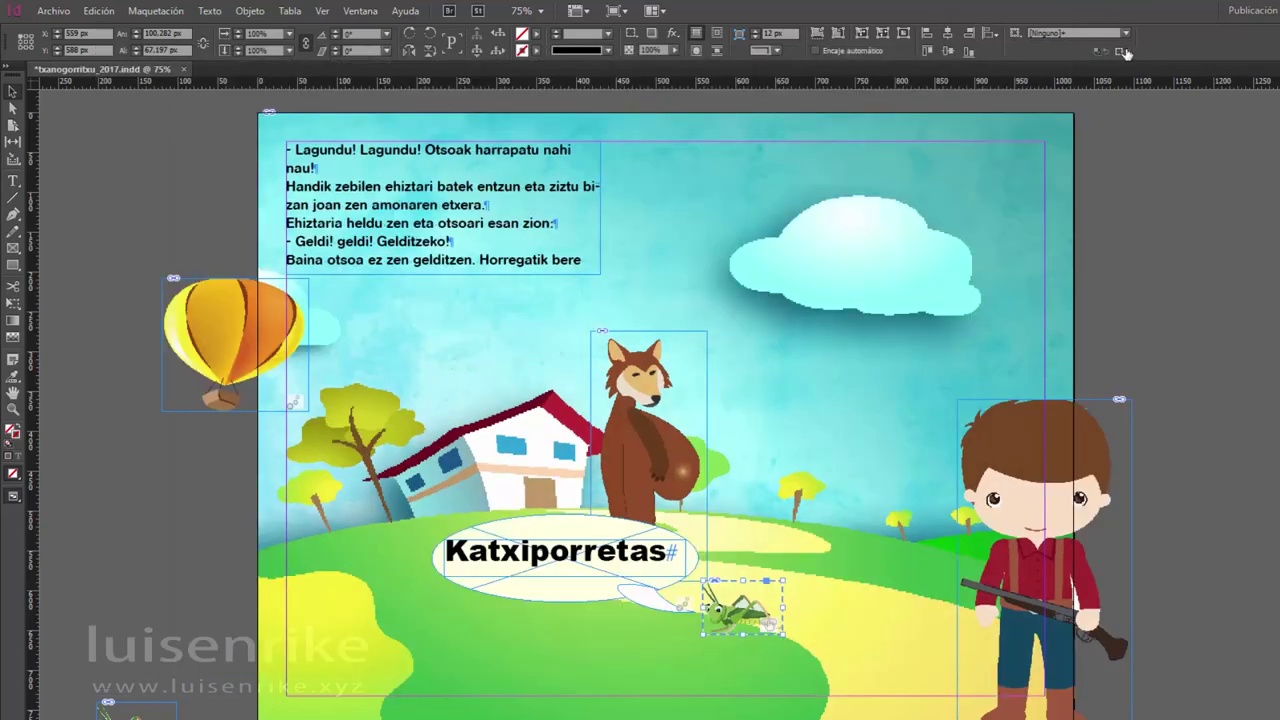
left_click(52, 12)
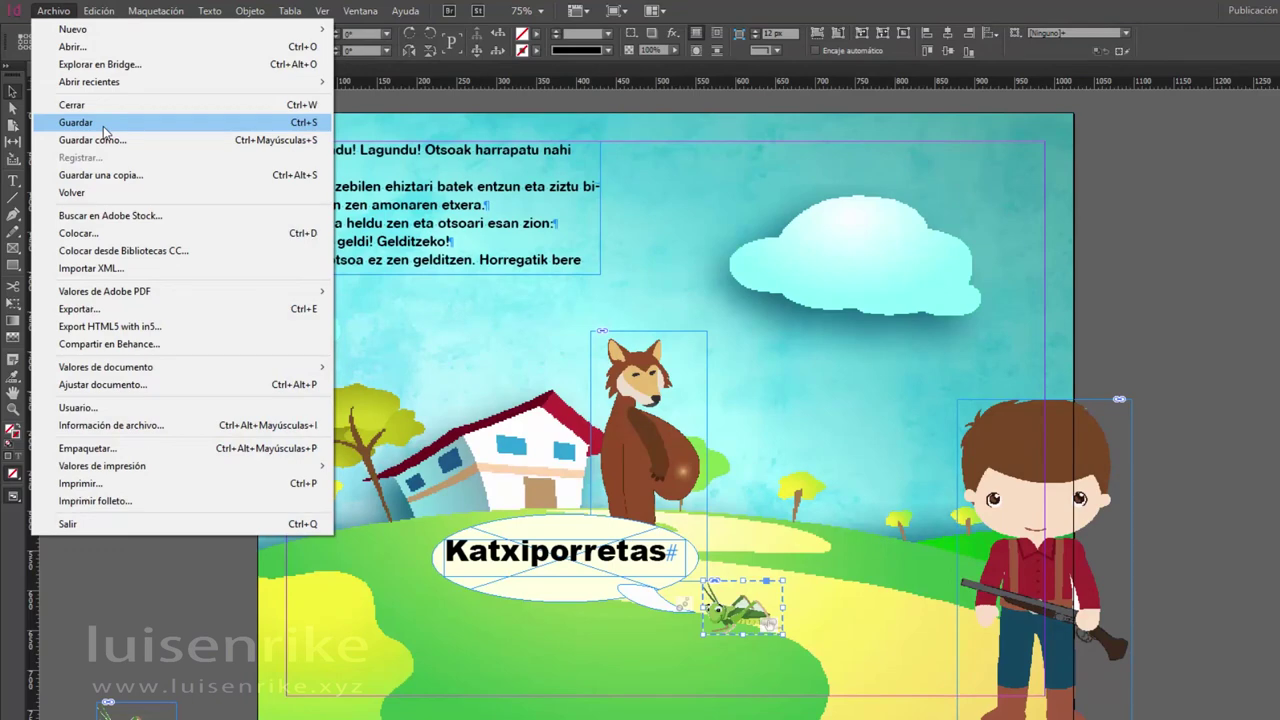
left_click(104, 131)
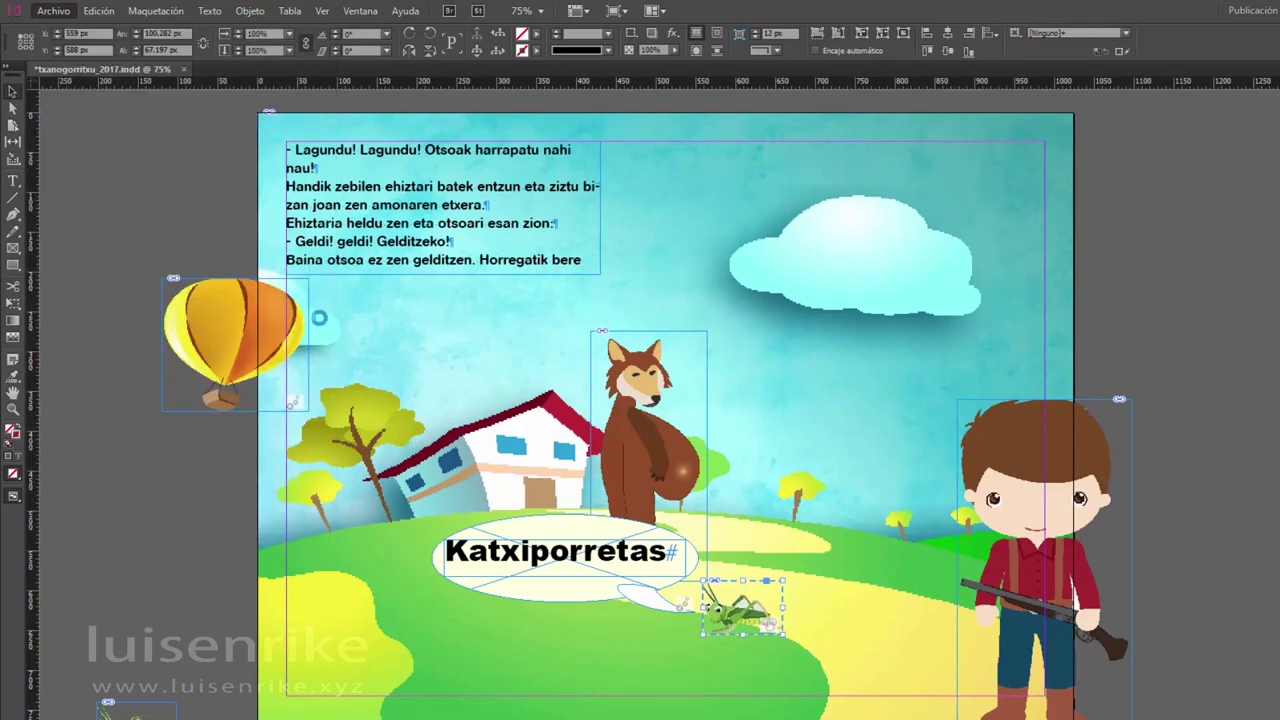
- On page 12, fit the small clouds image proportionally to its wide animated frame
scroll(322, 316, "down", 5)
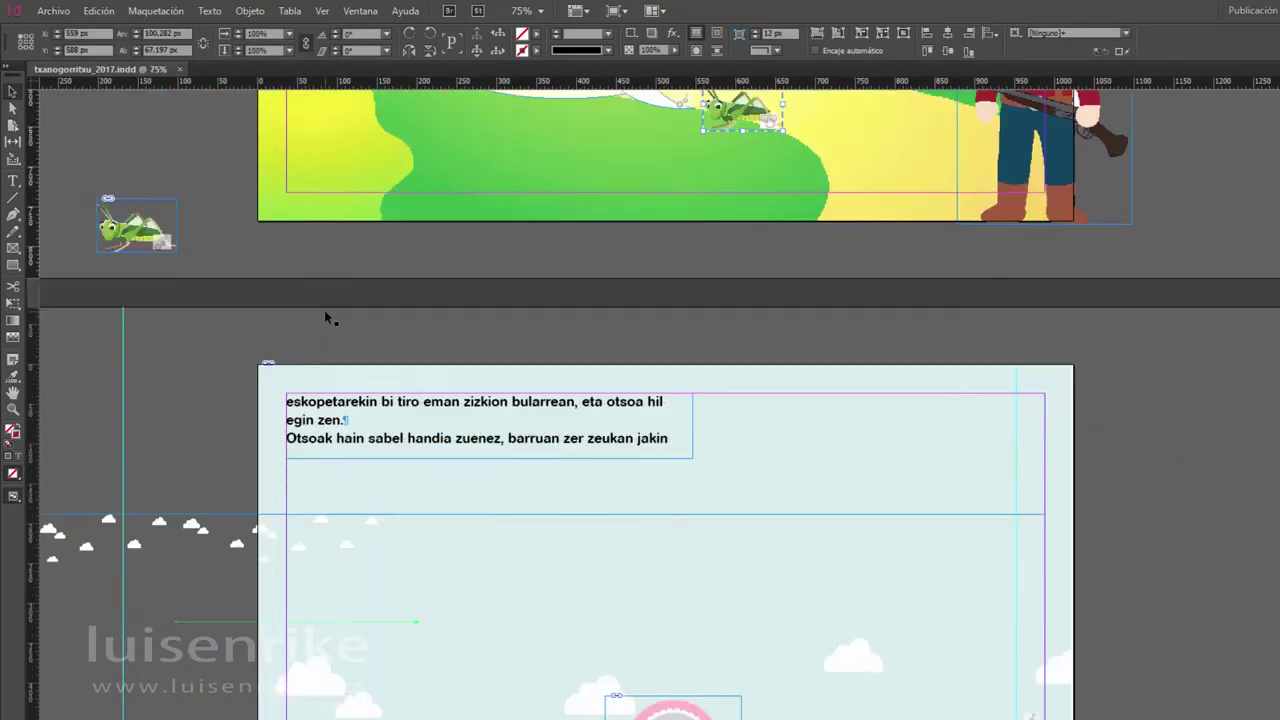
scroll(326, 316, "down", 2)
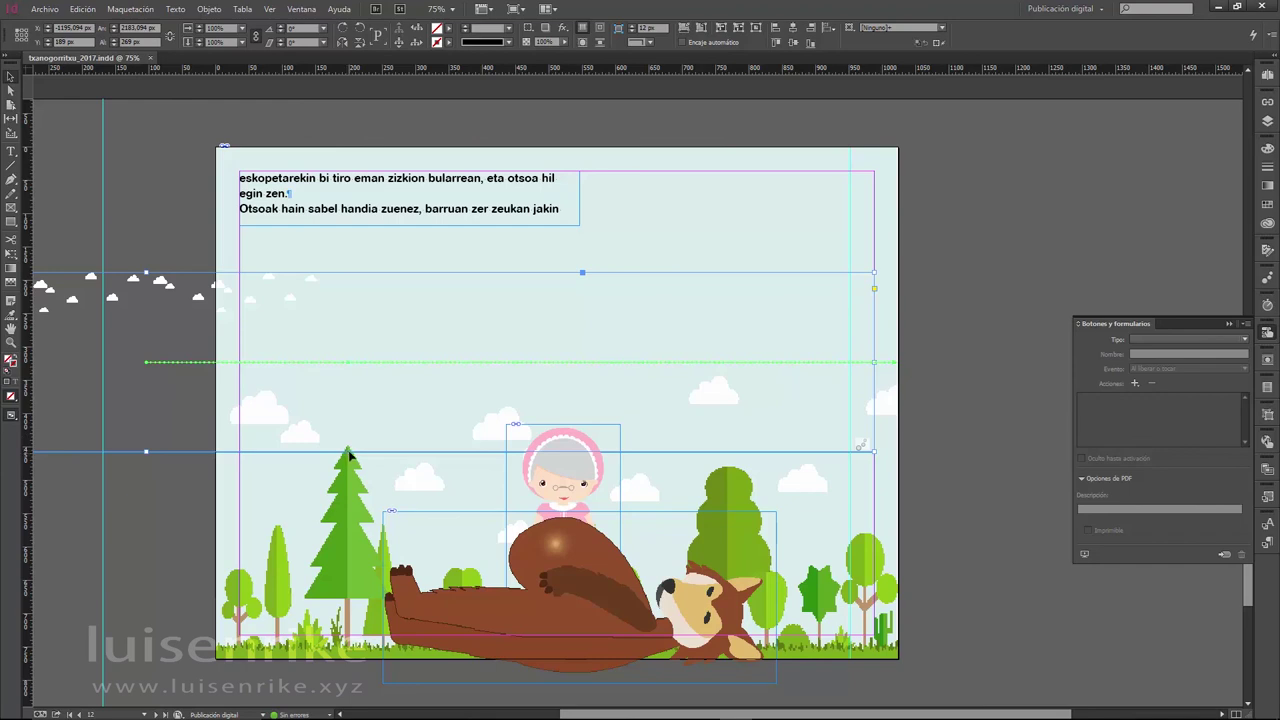
left_click(611, 490)
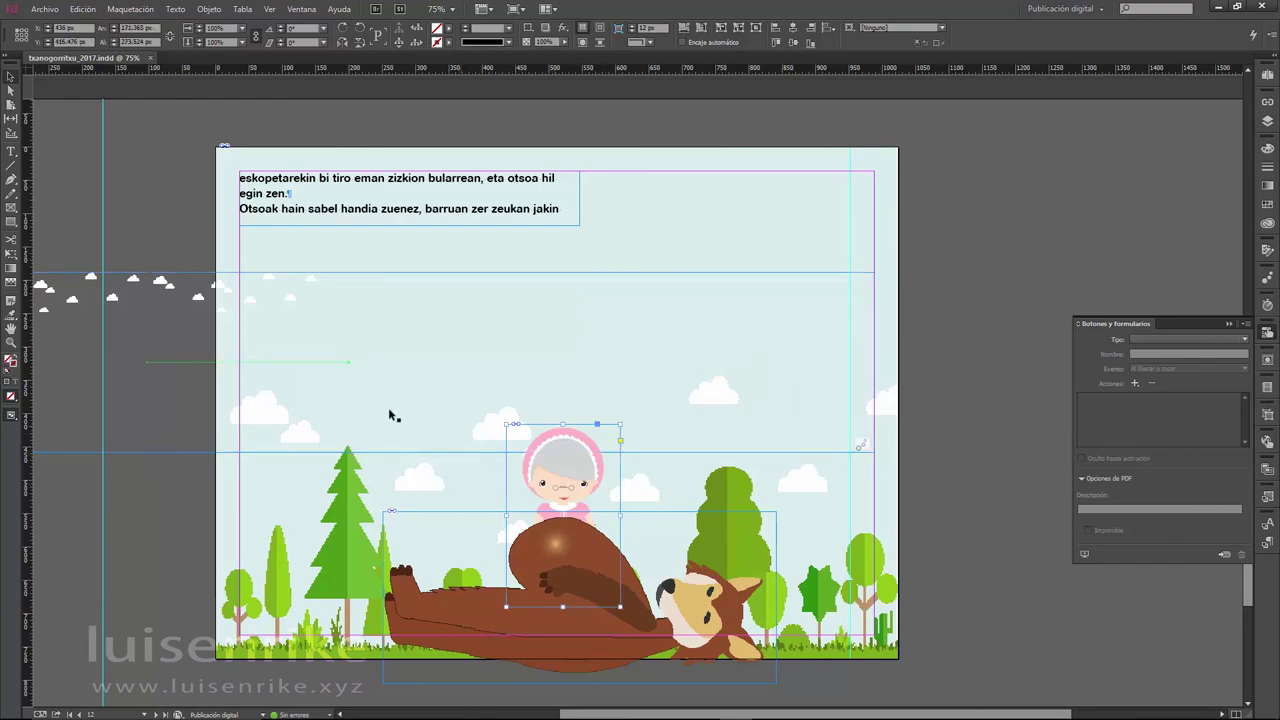
left_click(161, 298)
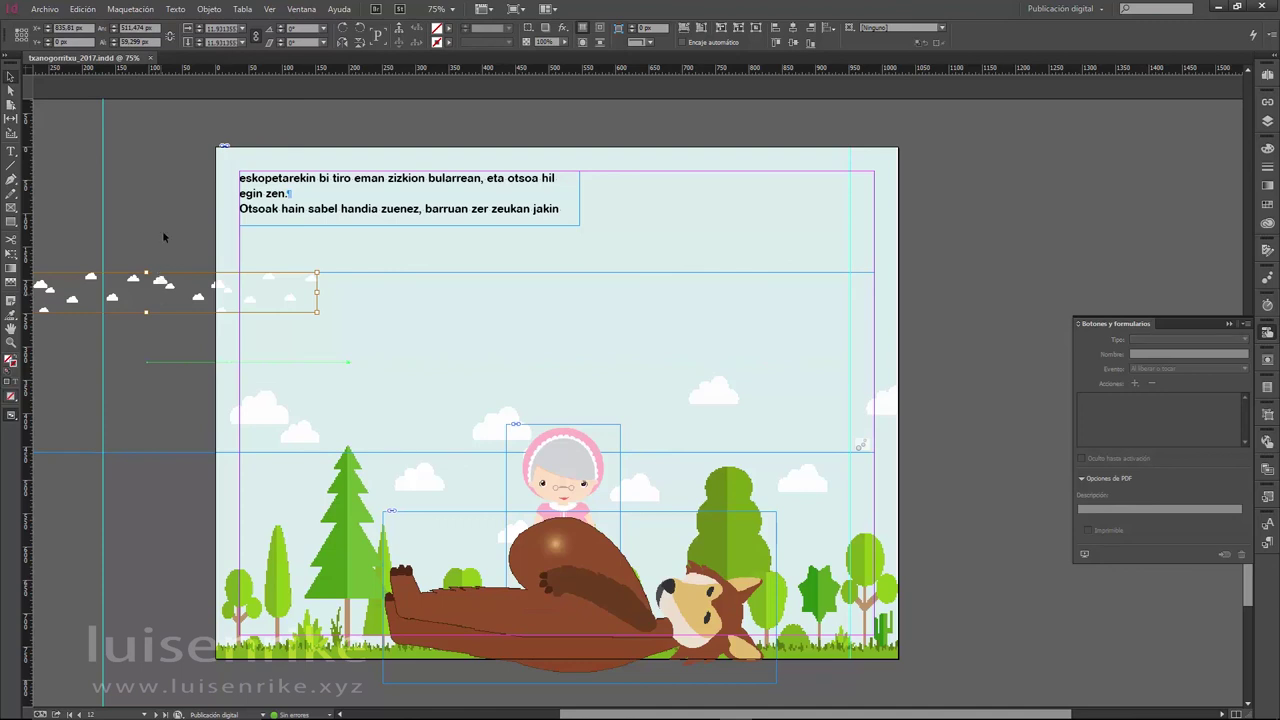
left_click(699, 29)
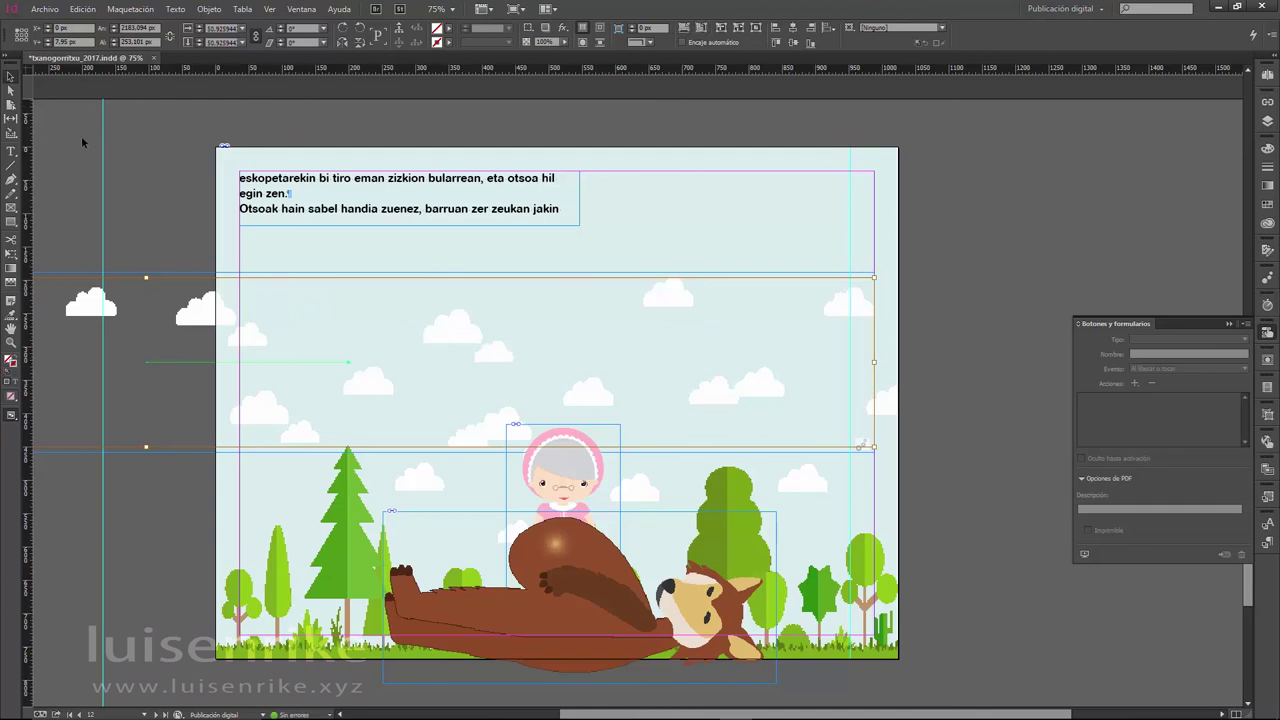
left_click(196, 316)
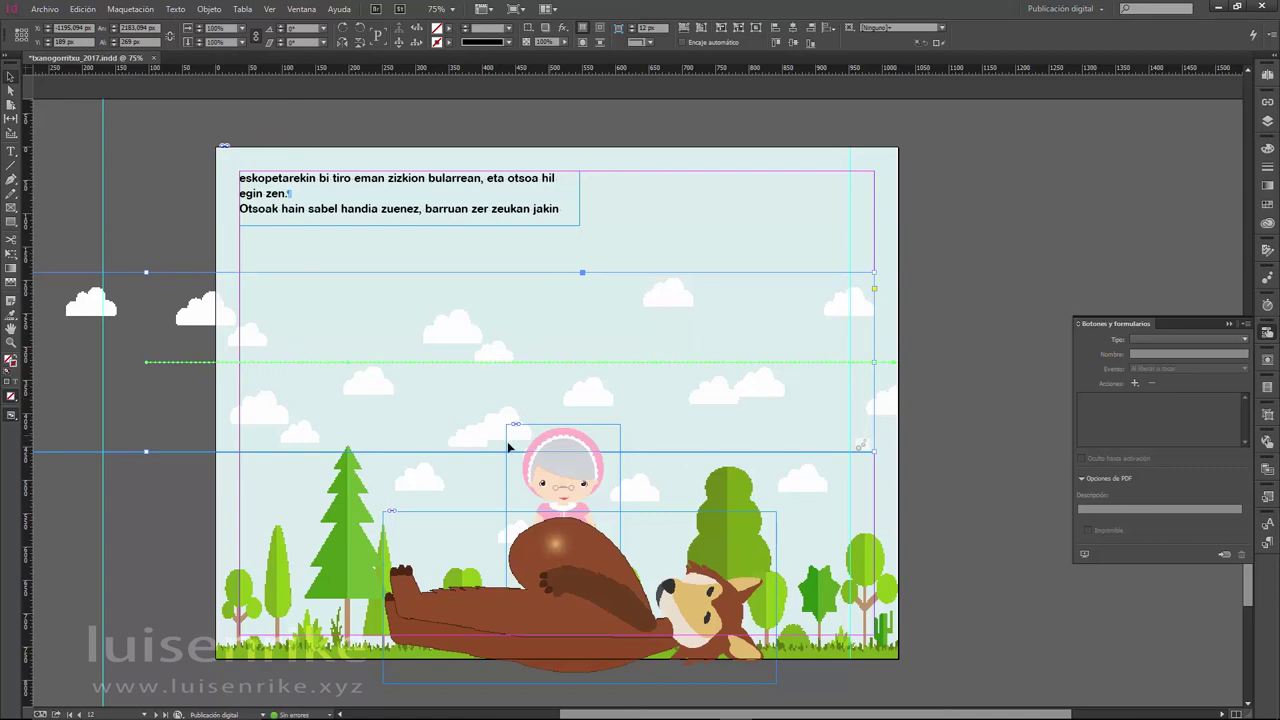
- Apply the arrastrable object style to both the lying wolf and the grandmother on page 12
left_click(431, 543)
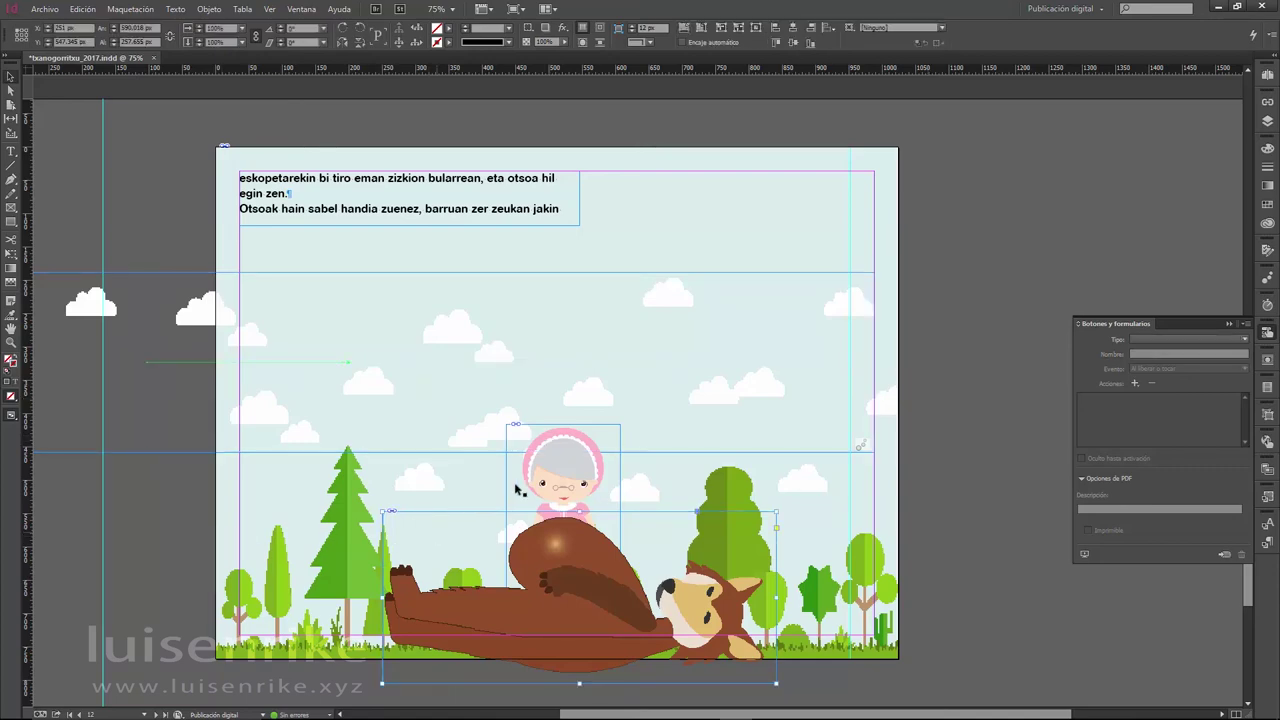
left_click(547, 491, "shift")
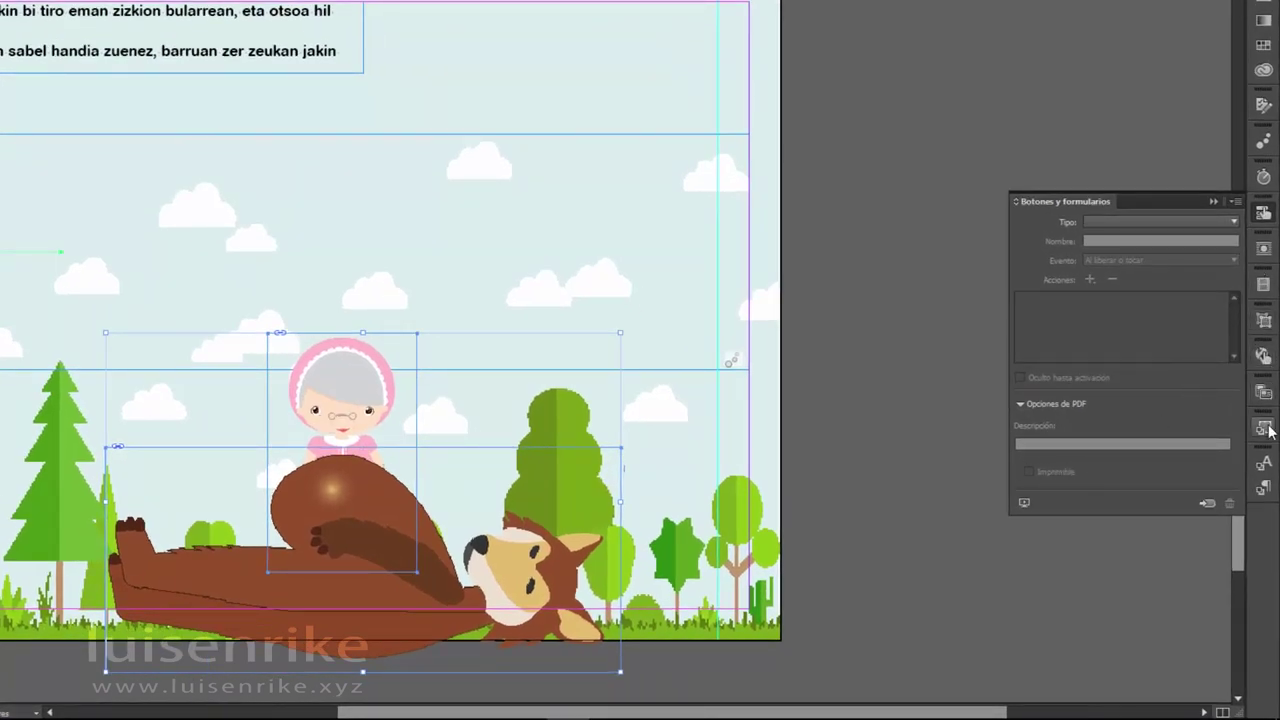
left_click(1265, 428)
left_click(1172, 503)
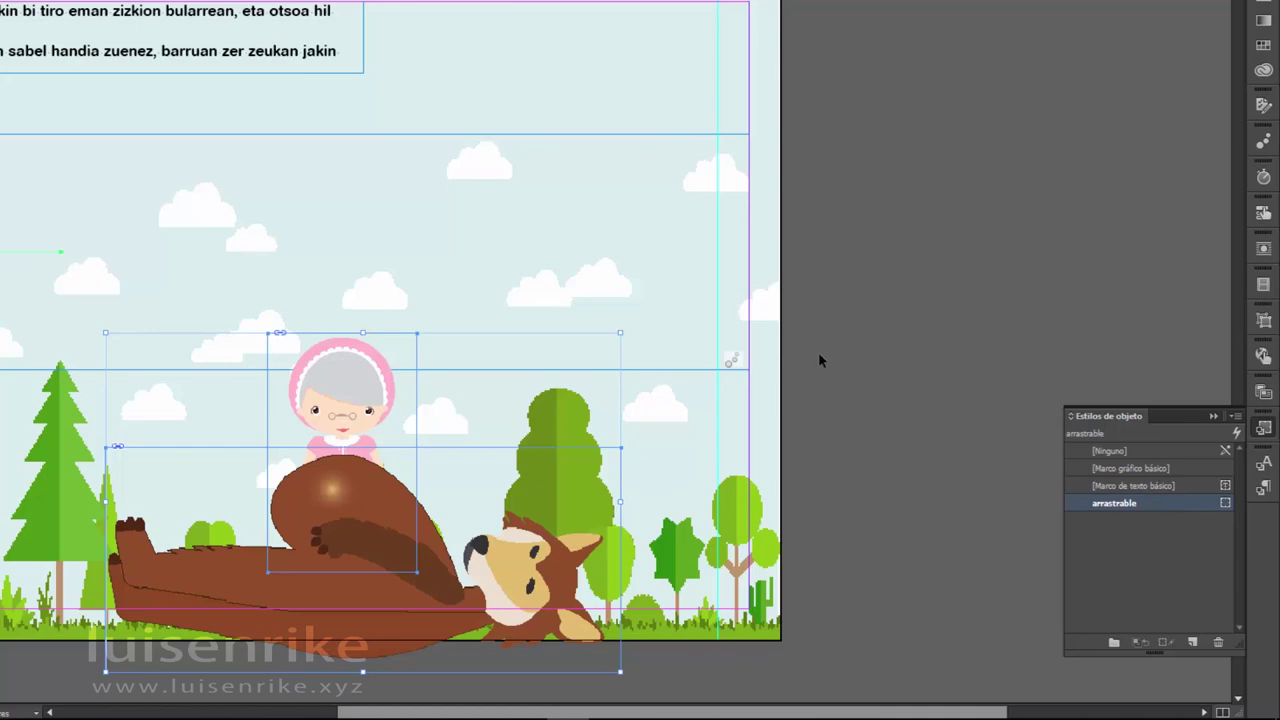
- Apply the arrastrable object style to Txanogorritxu, the wolf, the hunter and the grandmother on the autumn-tree page after page 12
left_click(945, 355)
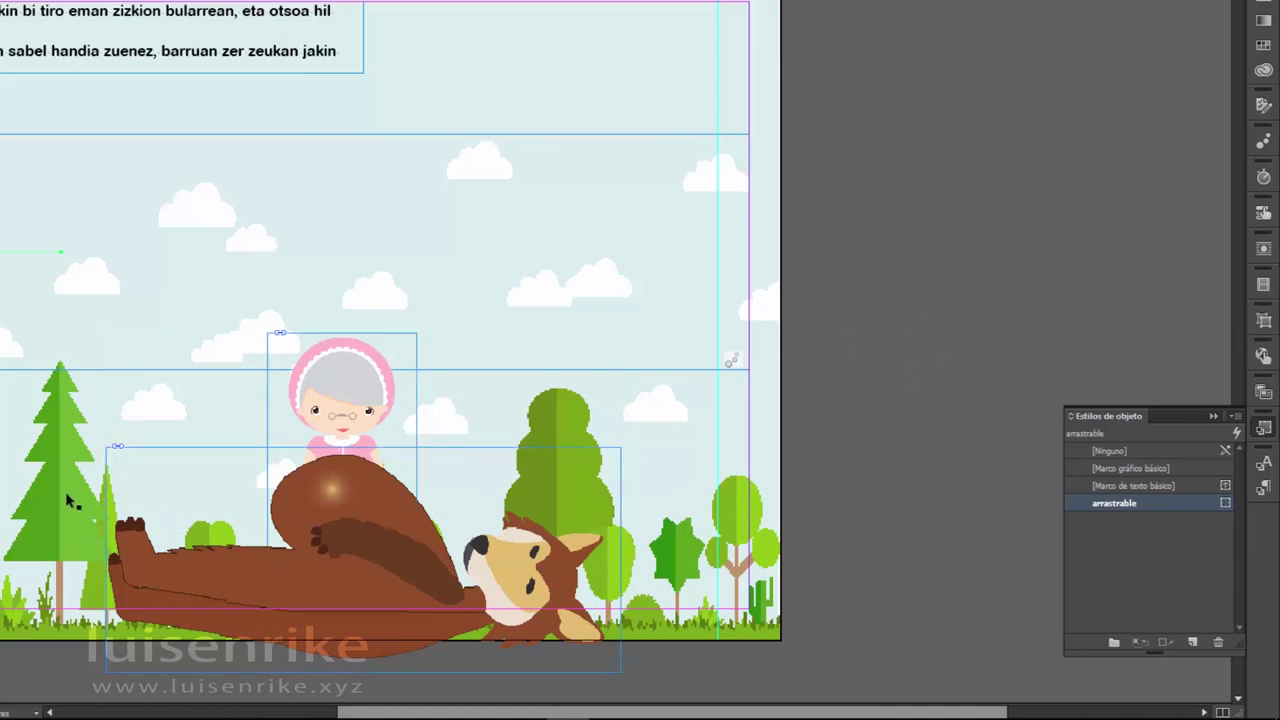
scroll(857, 500, "down", 10)
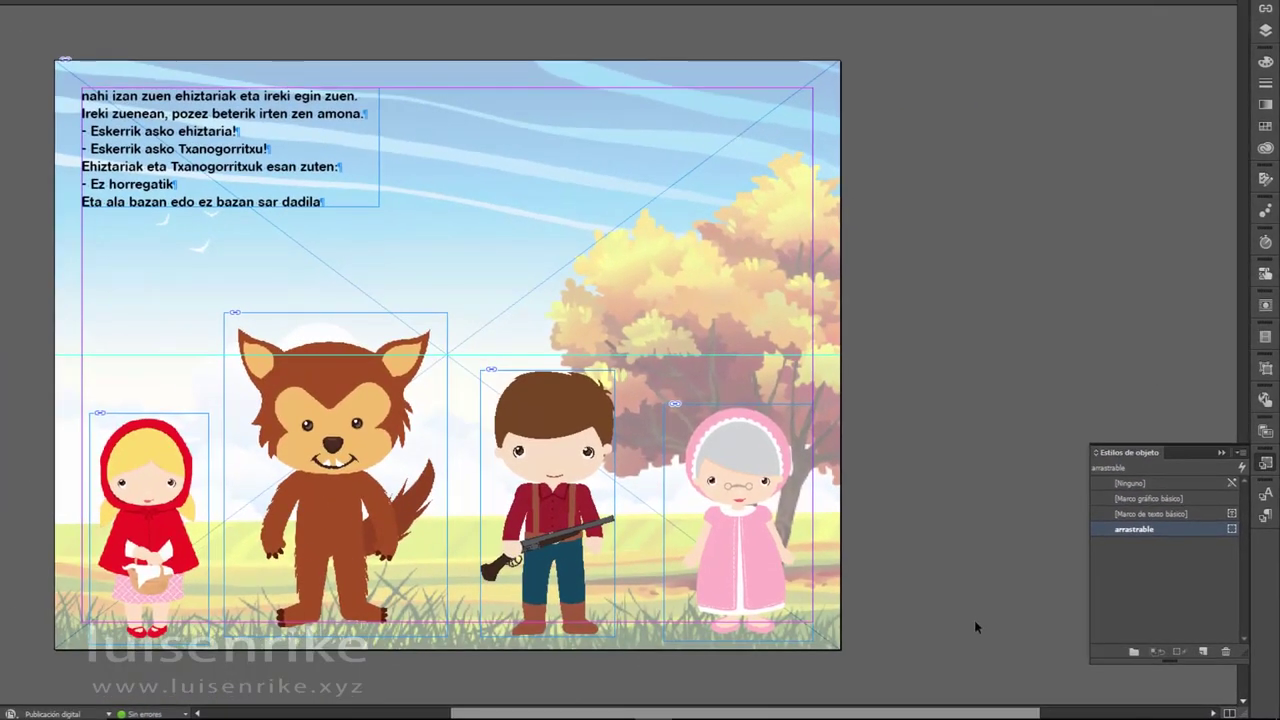
key("ctrl+a")
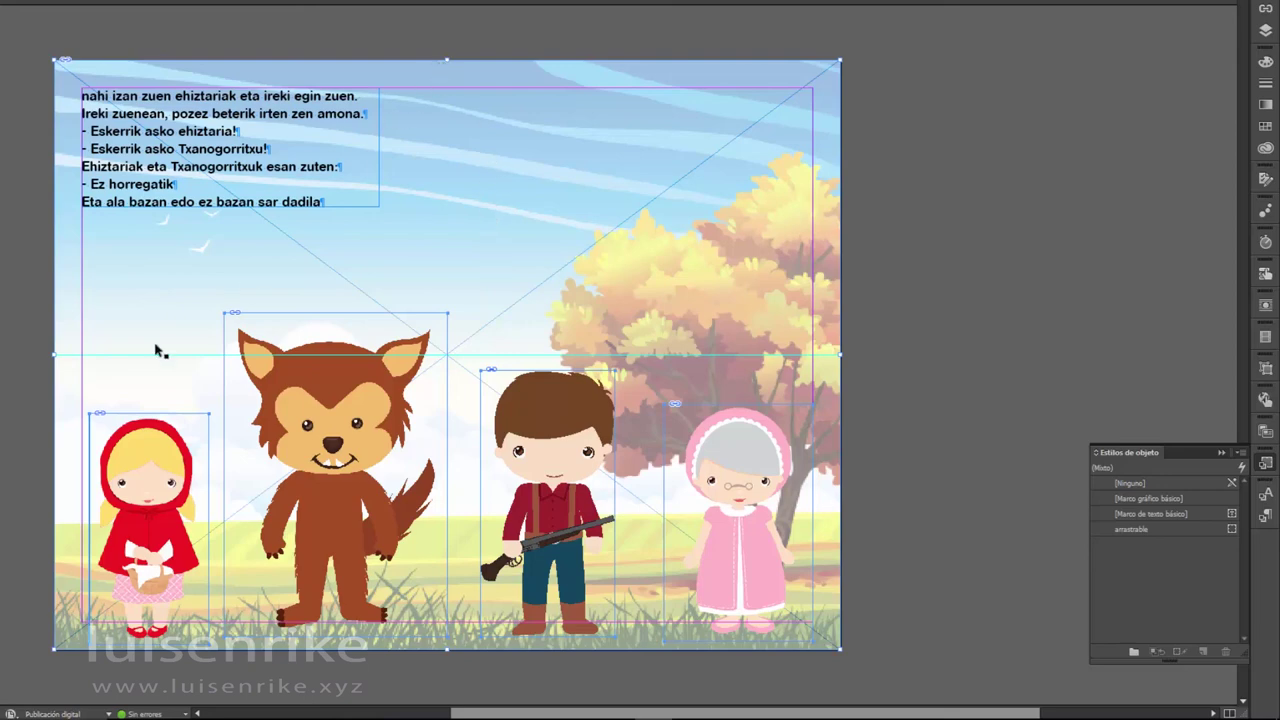
left_click(15, 306)
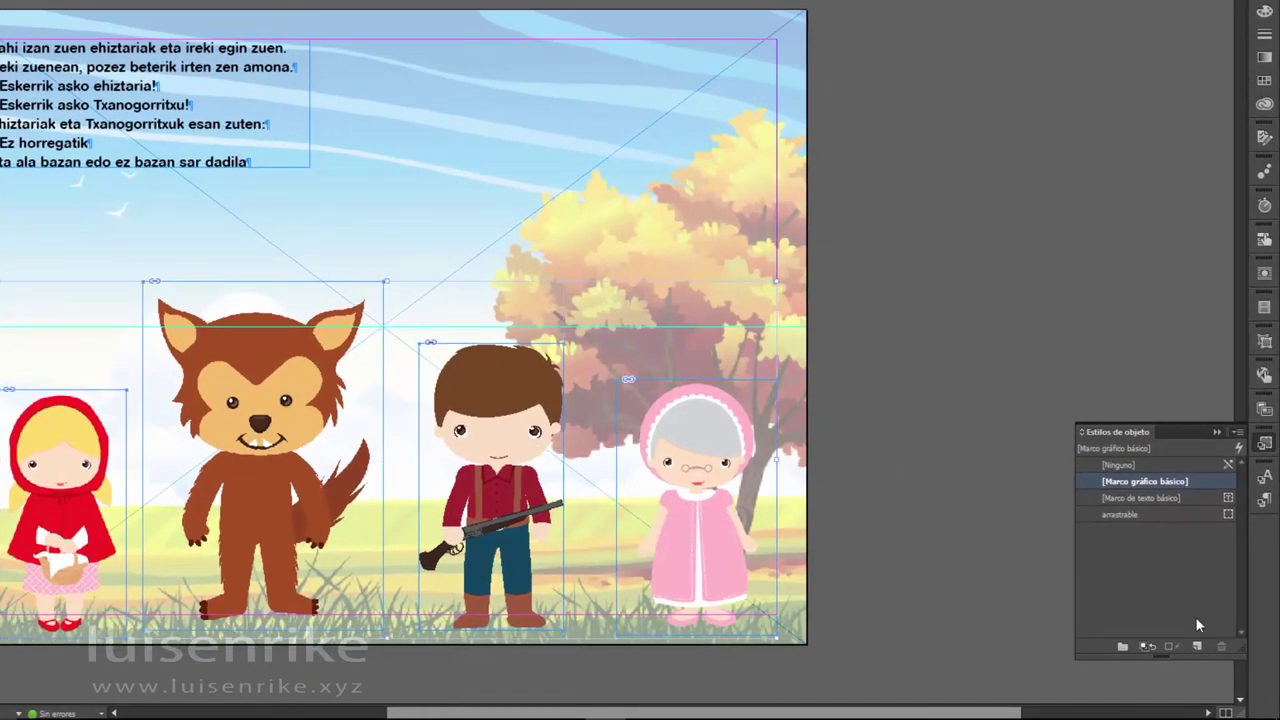
left_click(1120, 513)
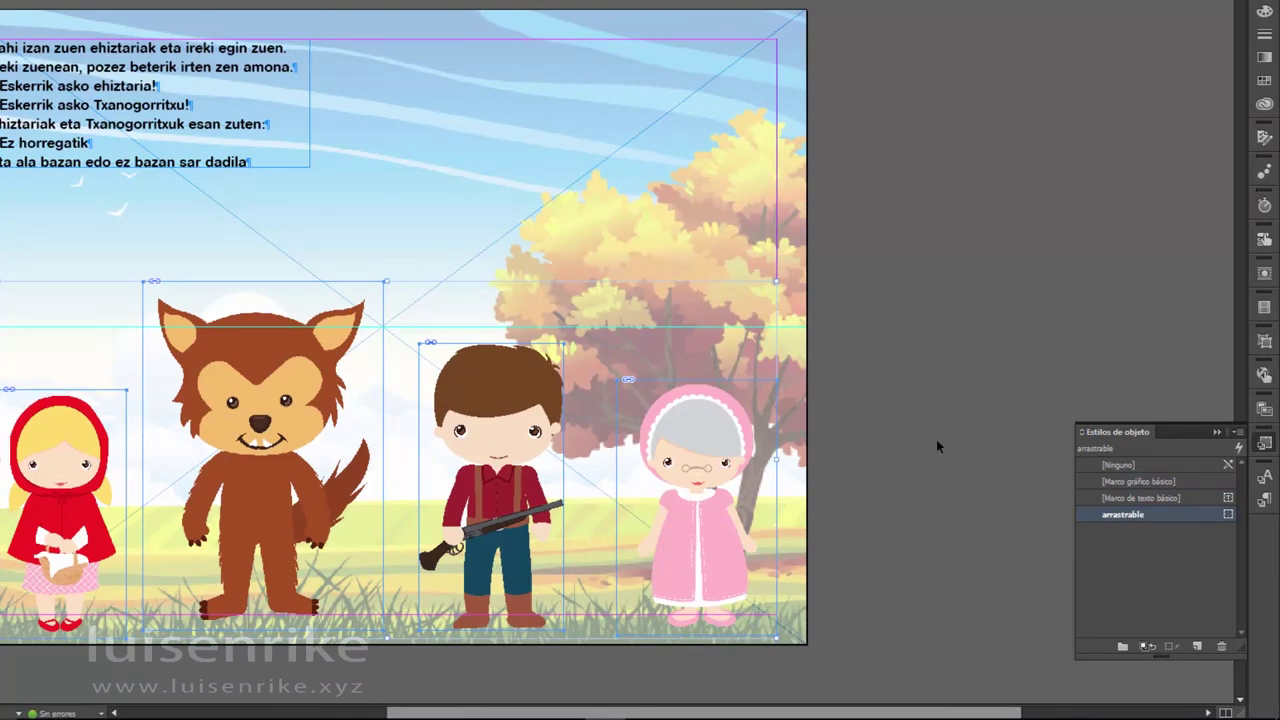
- Return to page 12 with the lying wolf and save the document
scroll(915, 519, "up", 10)
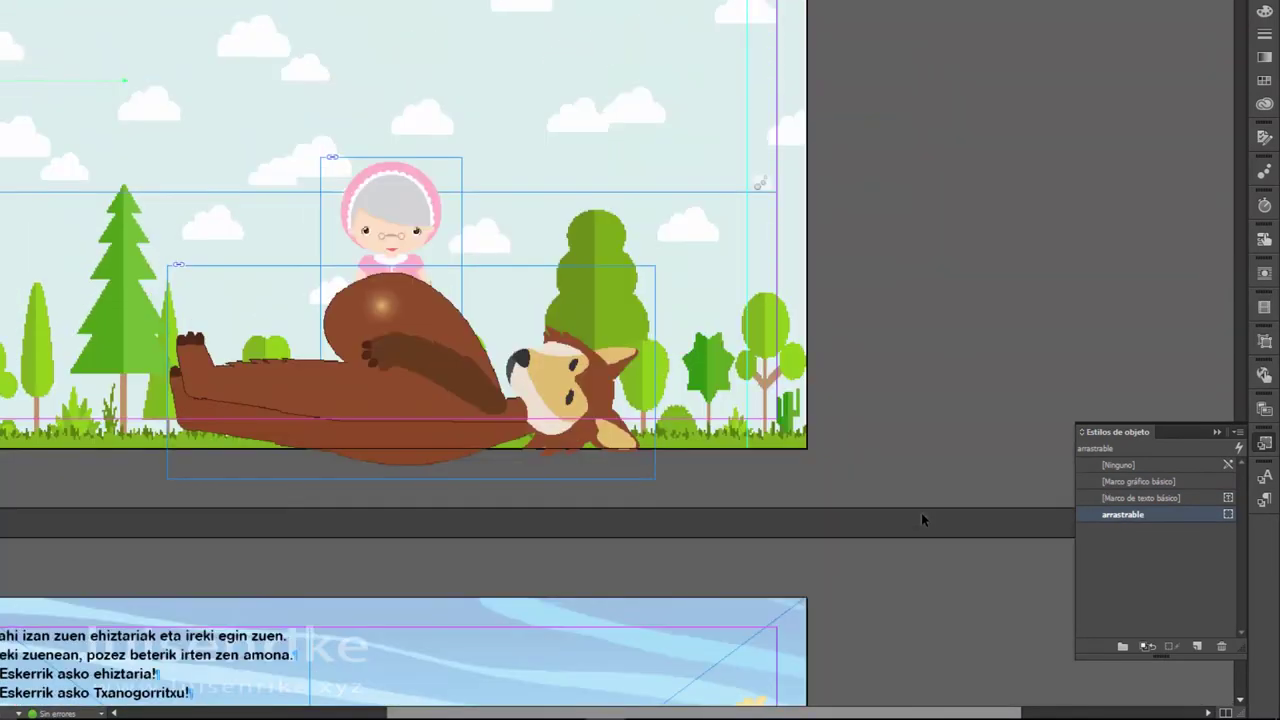
scroll(921, 512, "up", 5)
scroll(921, 512, "down", 15)
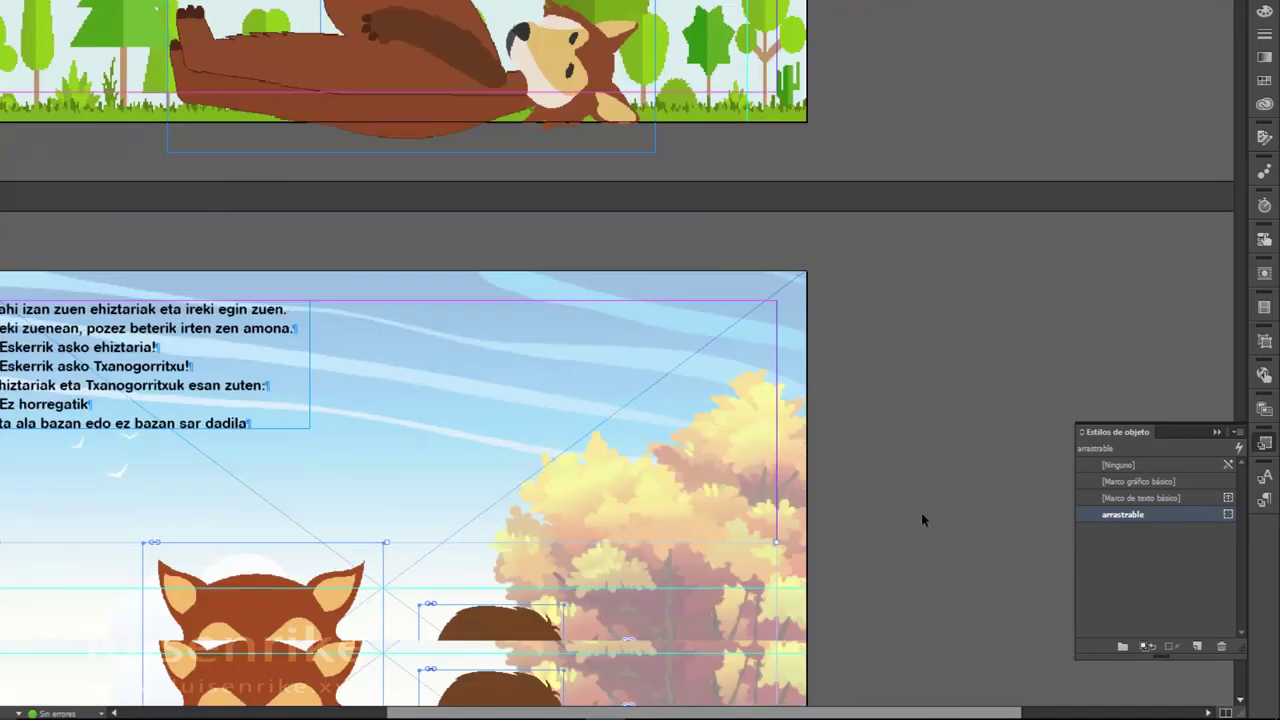
scroll(940, 530, "up", 5)
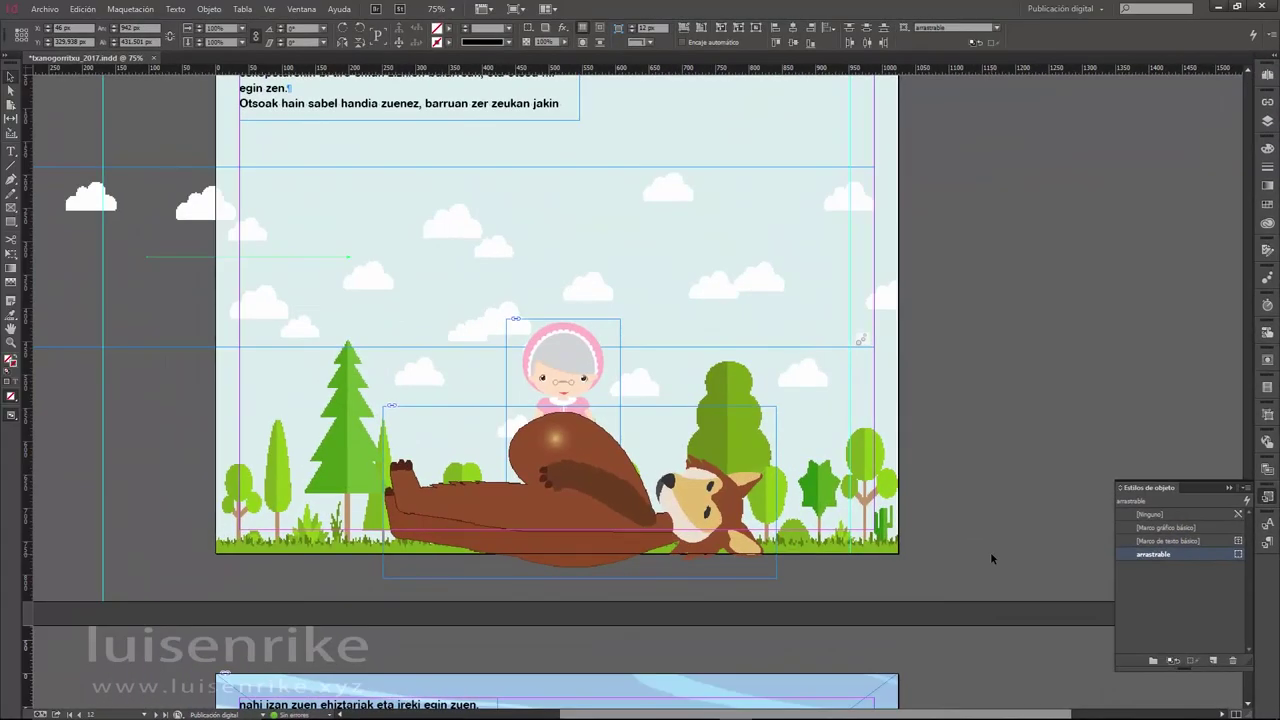
left_click(45, 9)
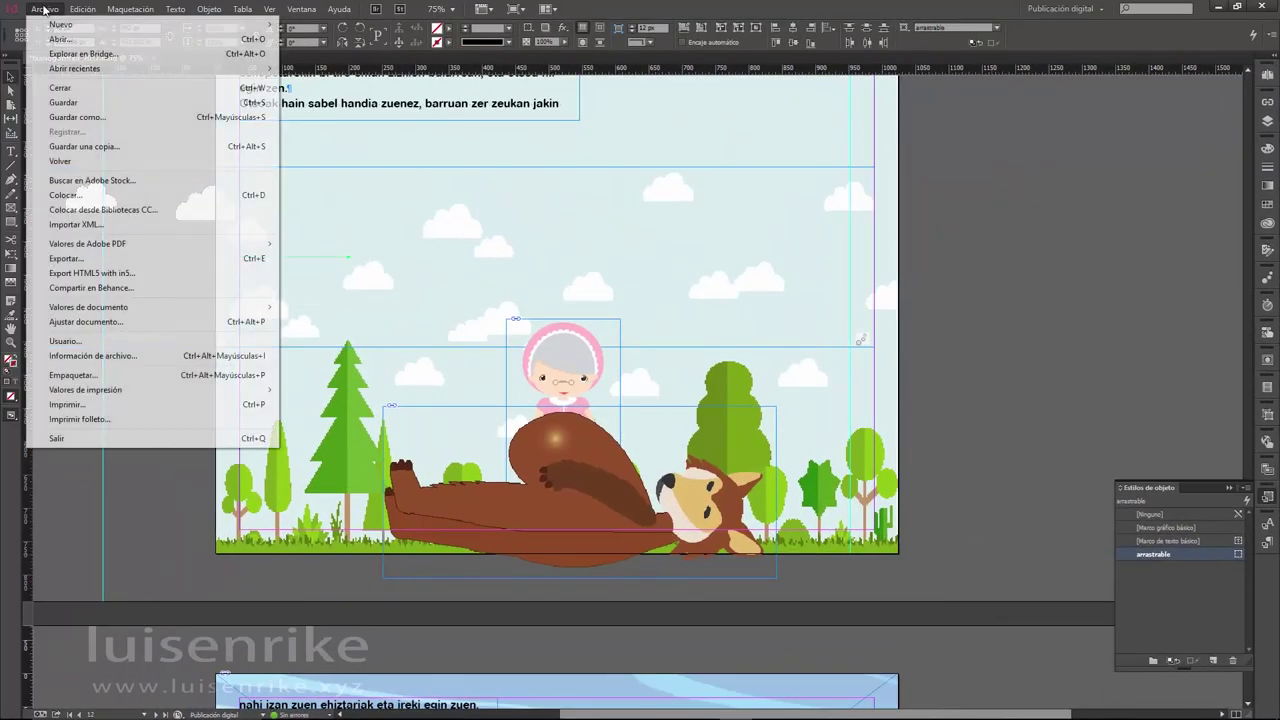
left_click(84, 104)
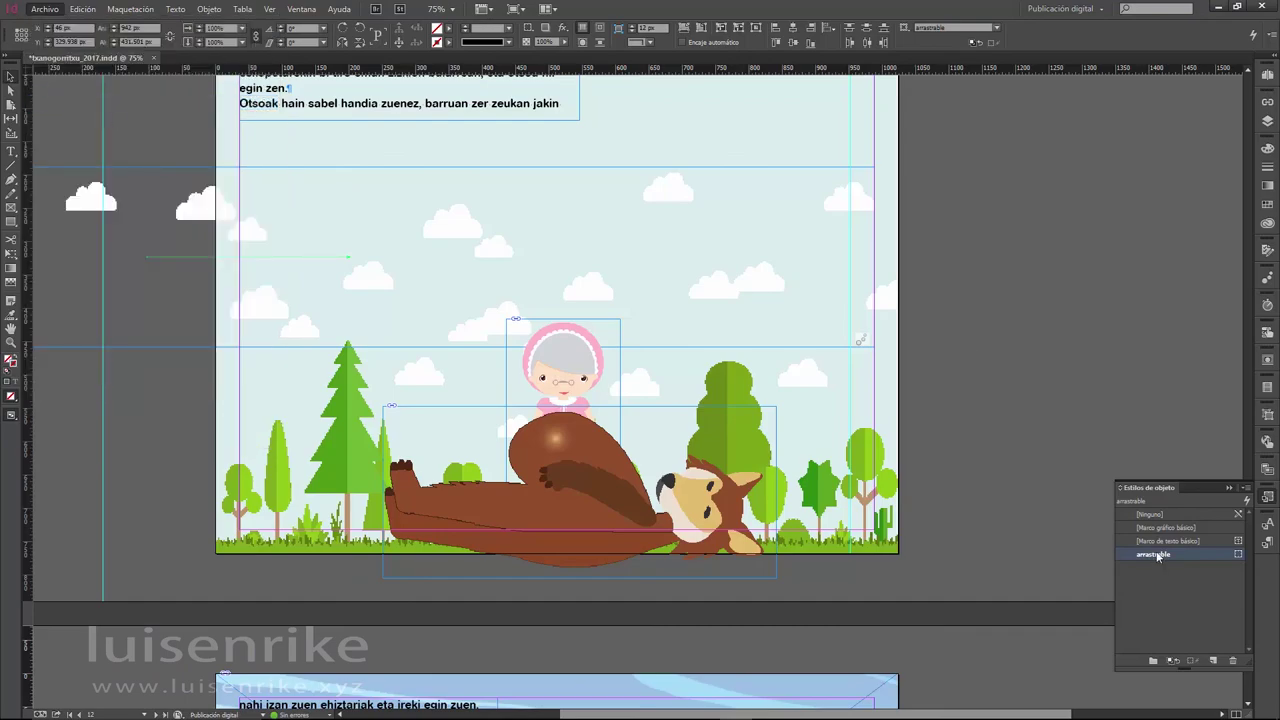